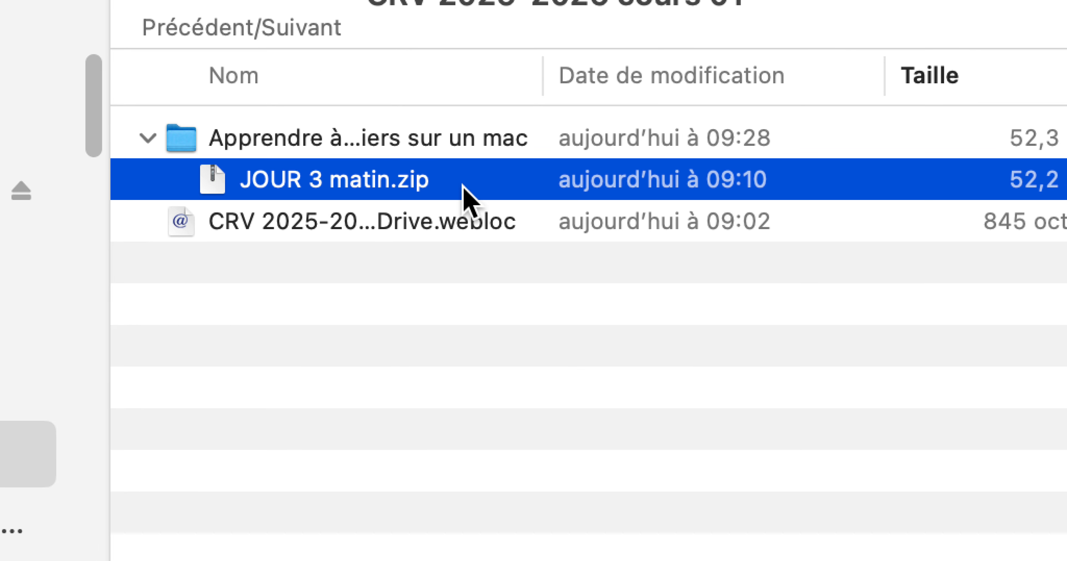
# Step: Extract JOUR 3 matin.zip and briefly expand the extracted JOUR 3 matin folder to check its subfolders
pyautogui.doubleClick(463, 186)
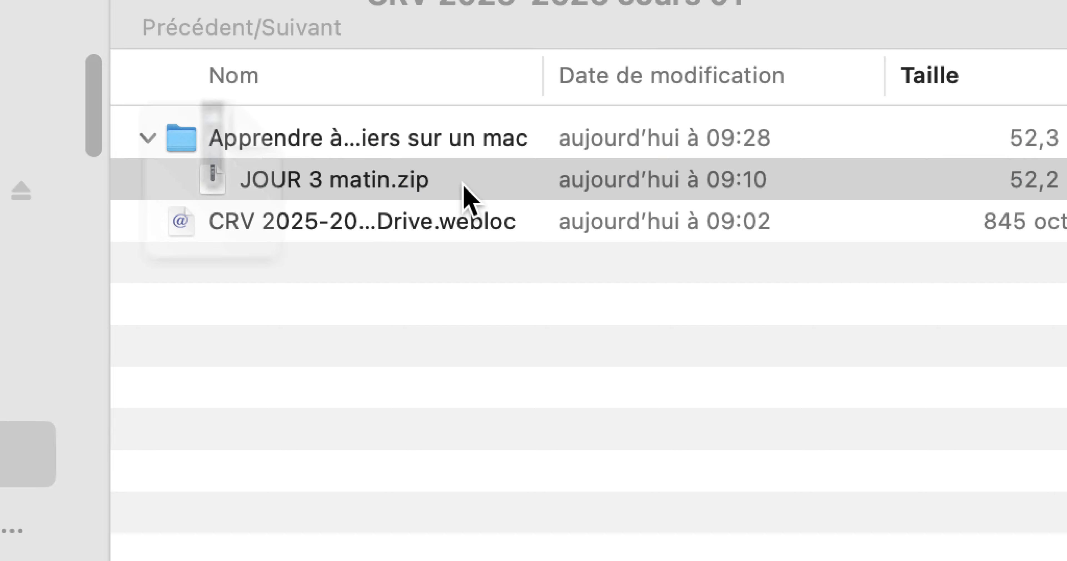
pyautogui.click(463, 187)
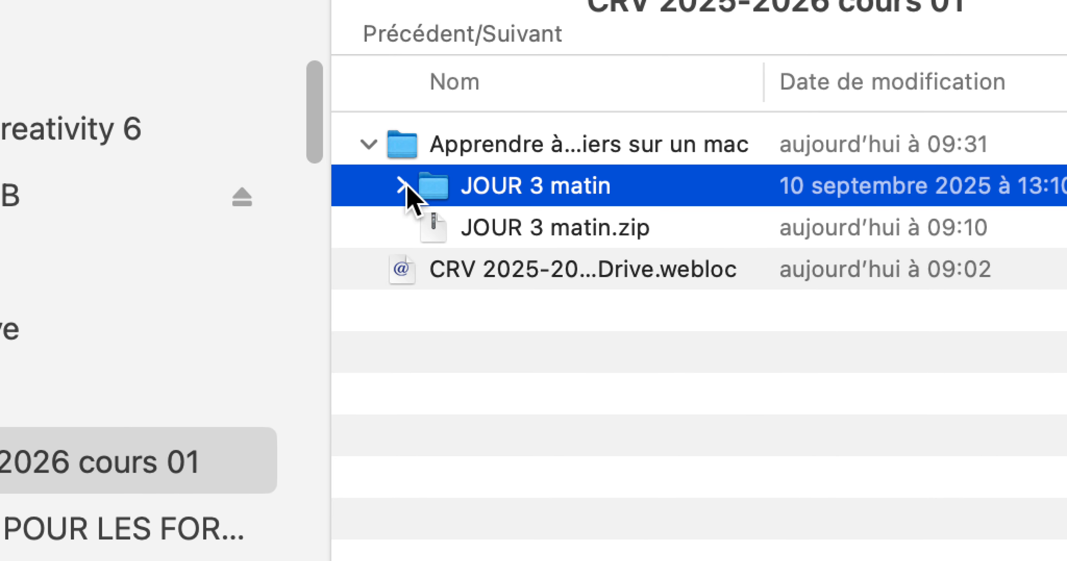
pyautogui.click(401, 186)
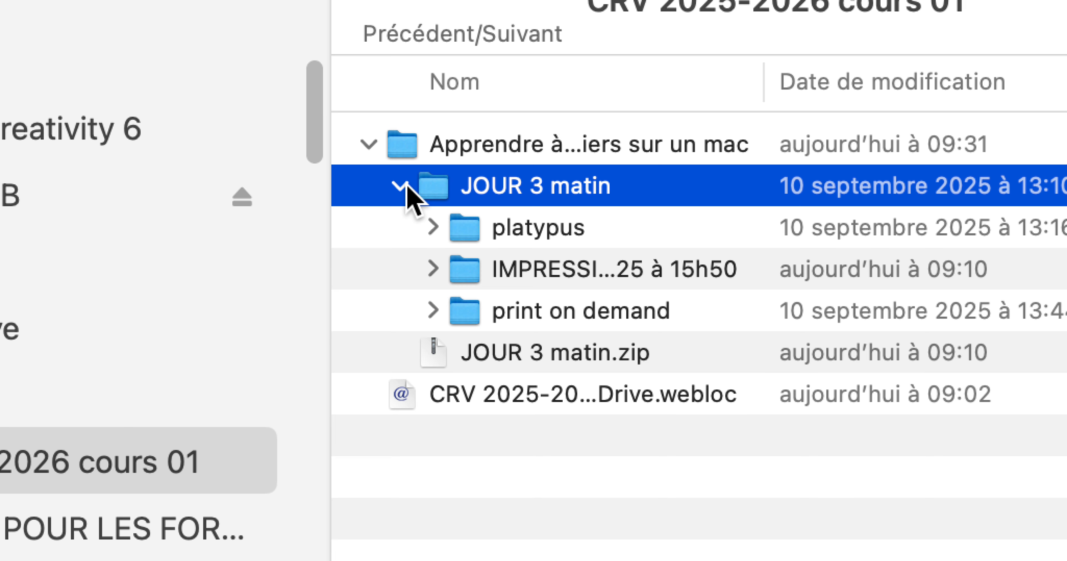
pyautogui.click(406, 187)
pyautogui.click(493, 238)
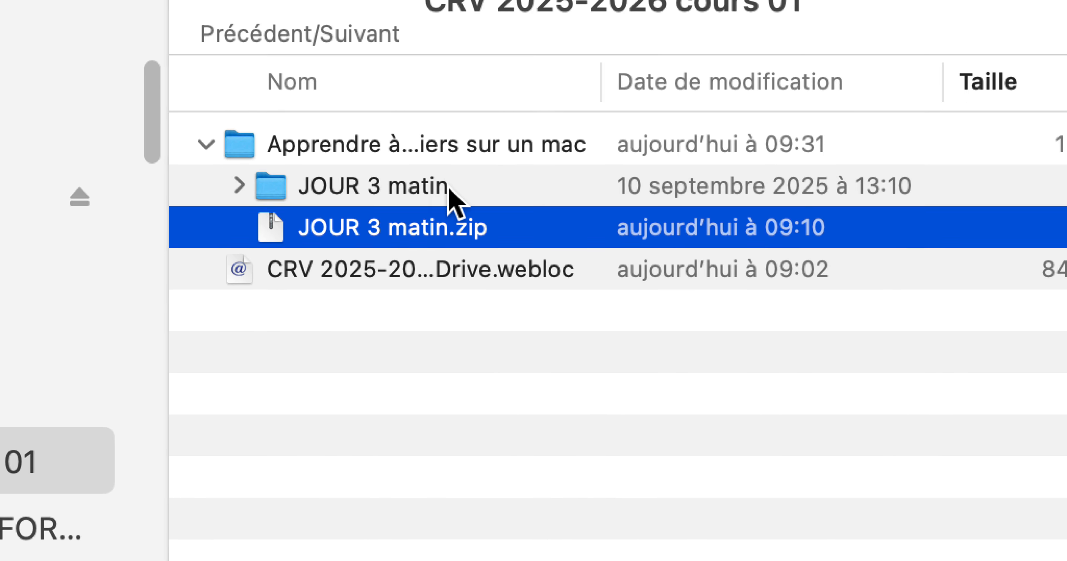
pyautogui.click(453, 187)
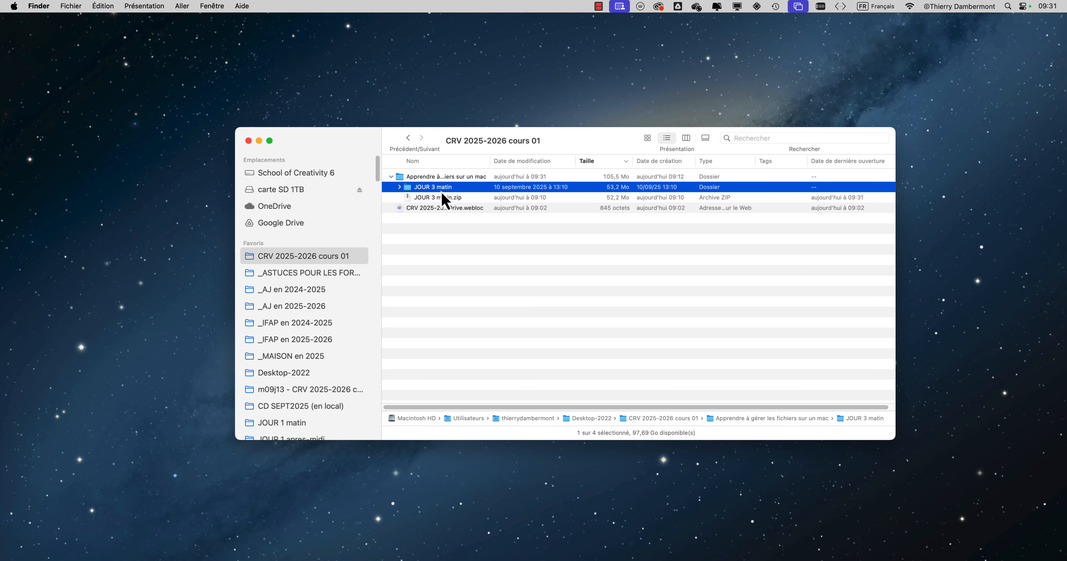
# Step: Show CRV 2025-2026 cours 01 as icons and open its folder Apprendre à gérer les fichiers sur un mac
pyautogui.moveTo(369, 138); pyautogui.dragTo(313, 112)
pyautogui.click(592, 113)
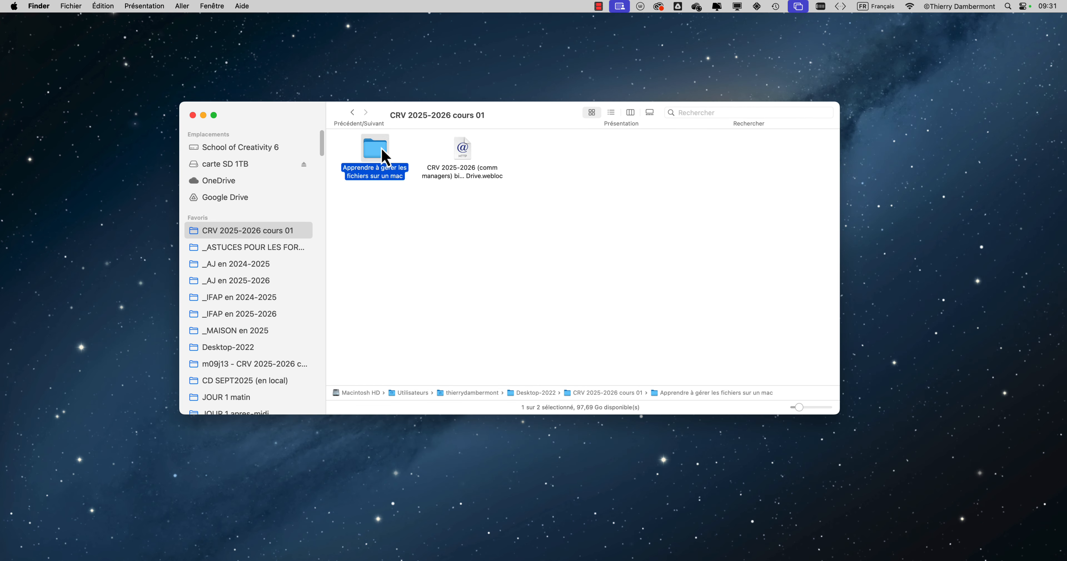
pyautogui.doubleClick(381, 161)
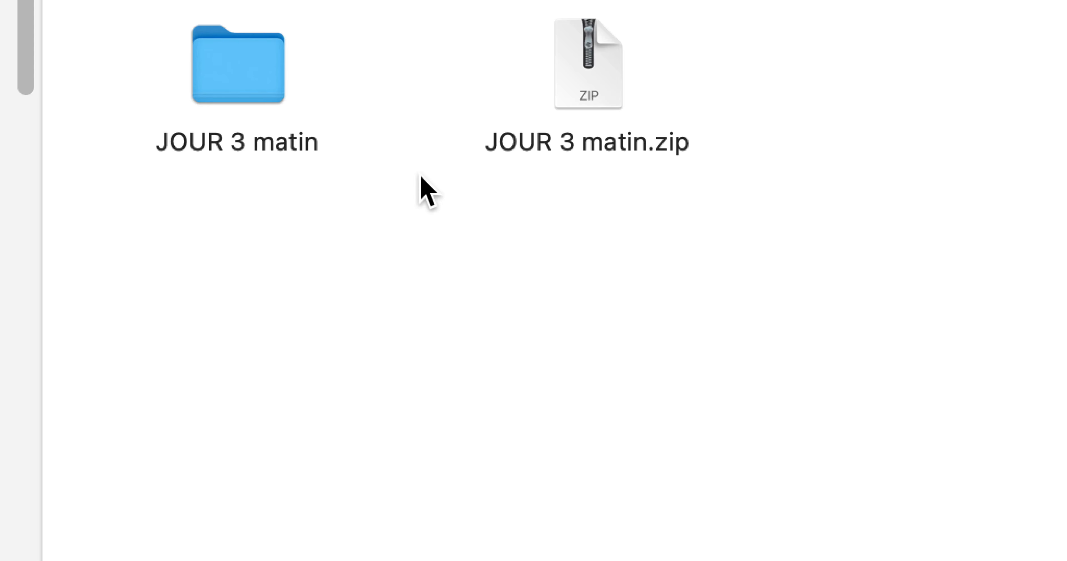
pyautogui.click(574, 102)
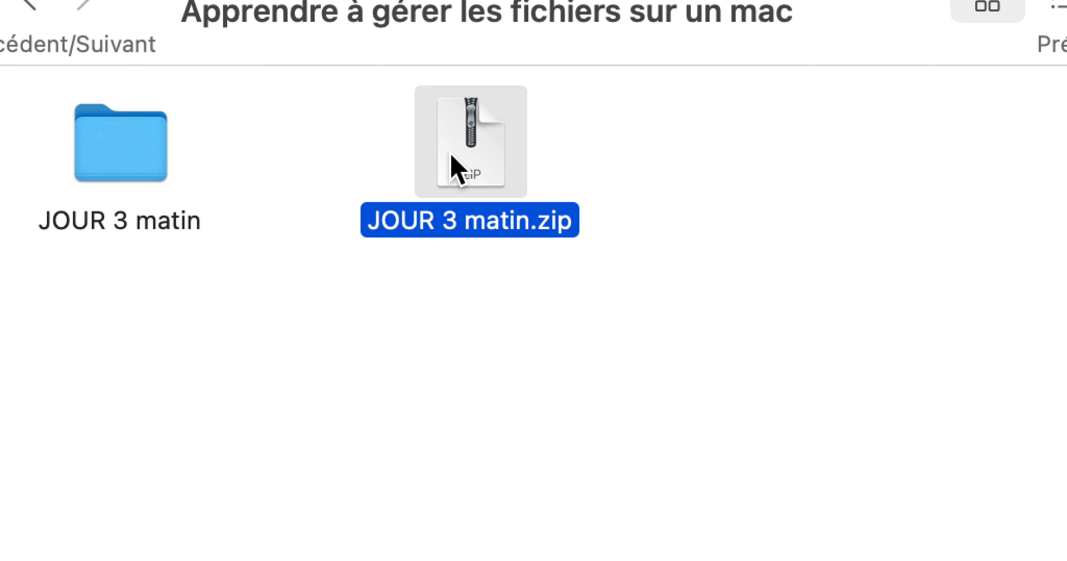
pyautogui.click(283, 88)
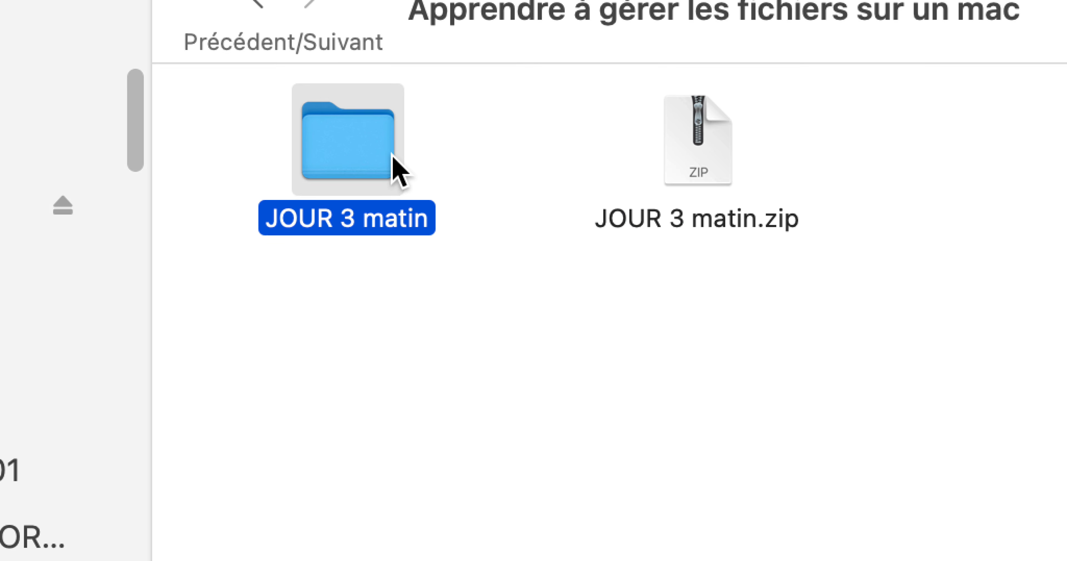
pyautogui.click(465, 201)
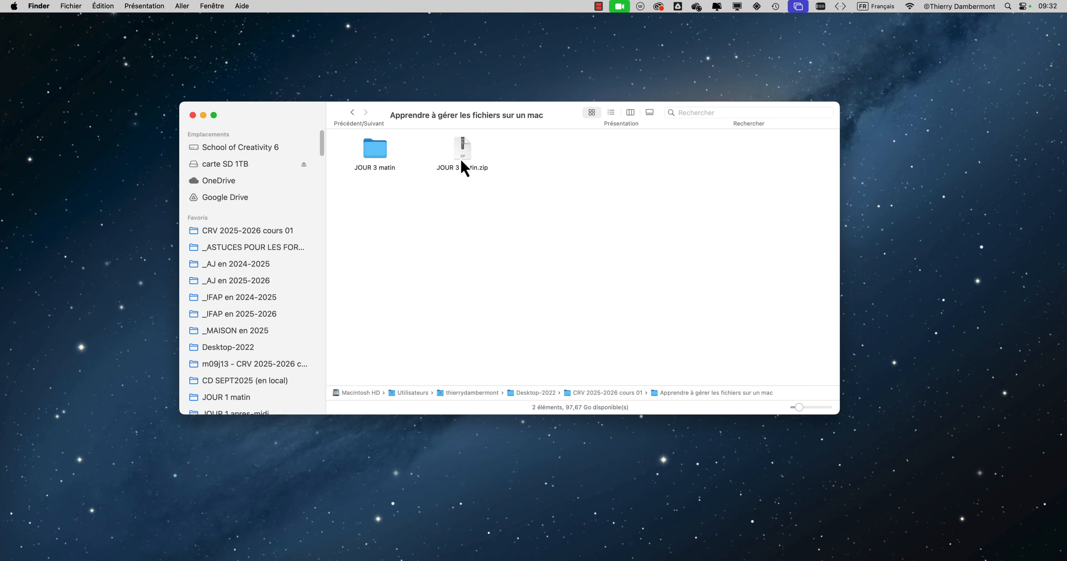
# Step: Display the current folder's chain of parent folders and go up to CRV 2025-2026 cours 01
pyautogui.moveTo(483, 120); pyautogui.dragTo(409, 132)
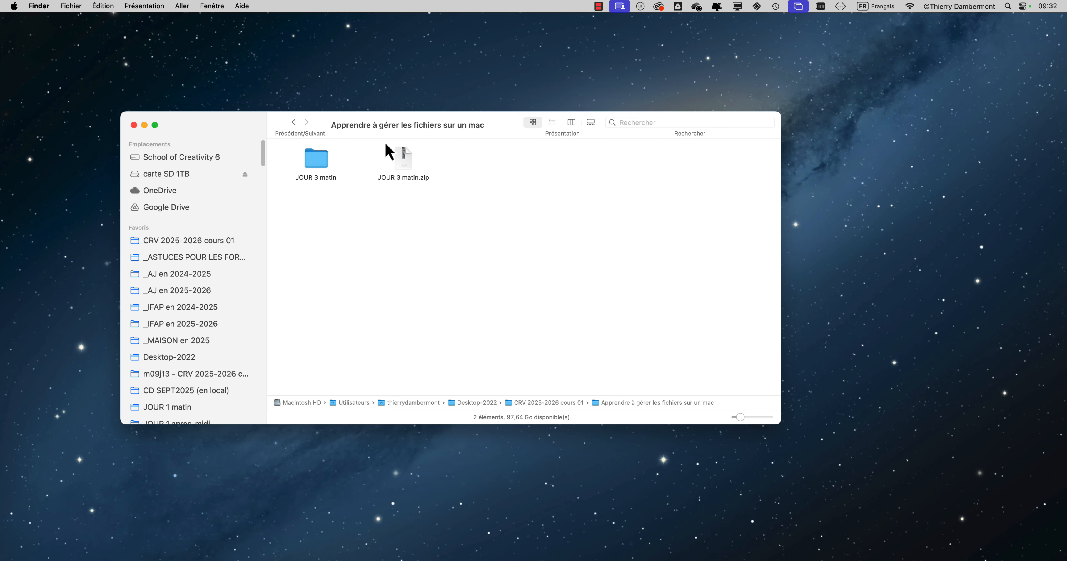
pyautogui.moveTo(417, 140); pyautogui.dragTo(467, 132)
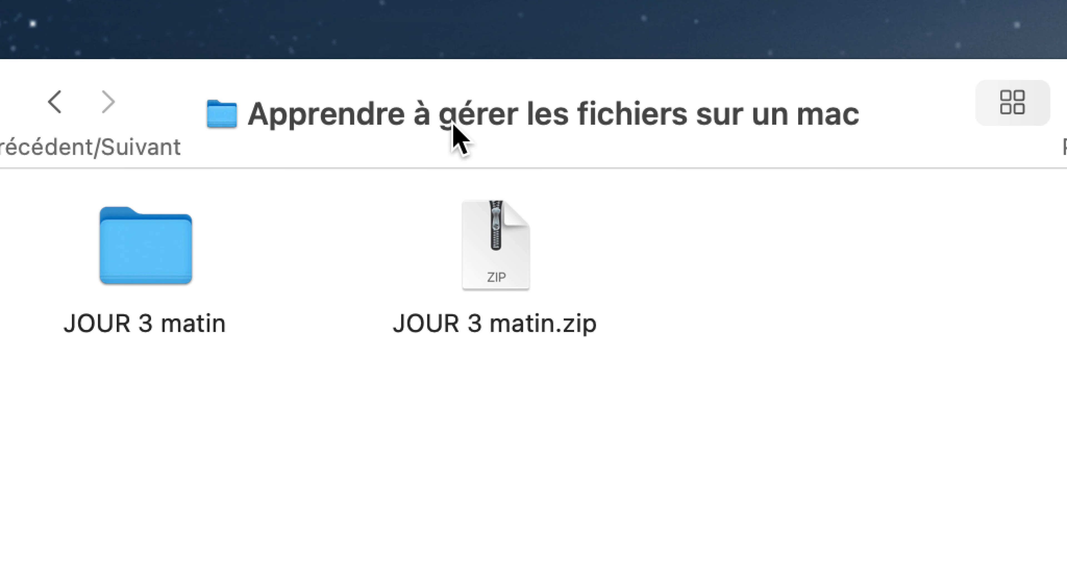
pyautogui.rightClick(453, 120)
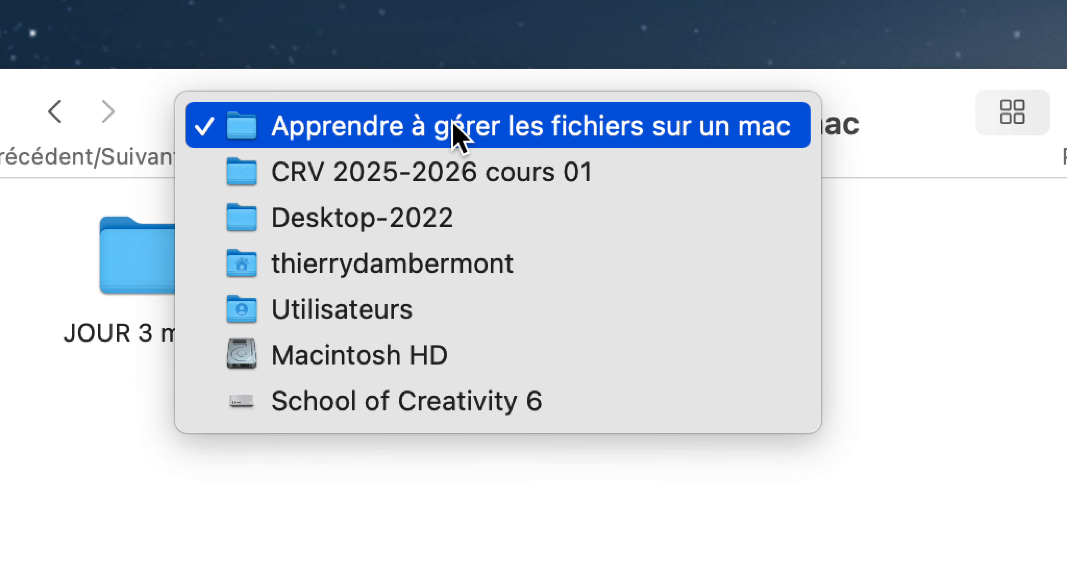
pyautogui.click(449, 75)
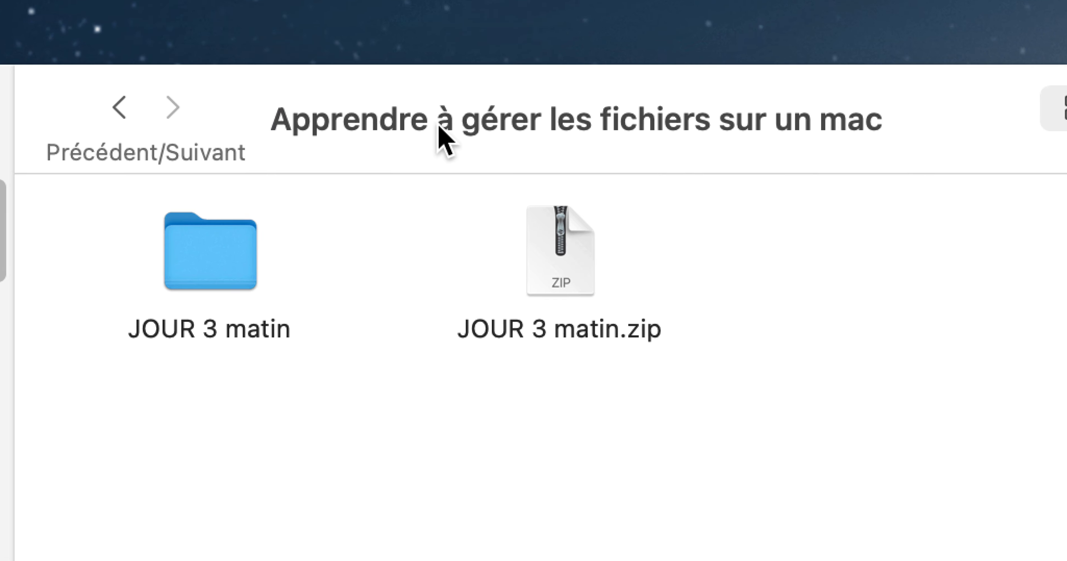
pyautogui.rightClick(438, 126)
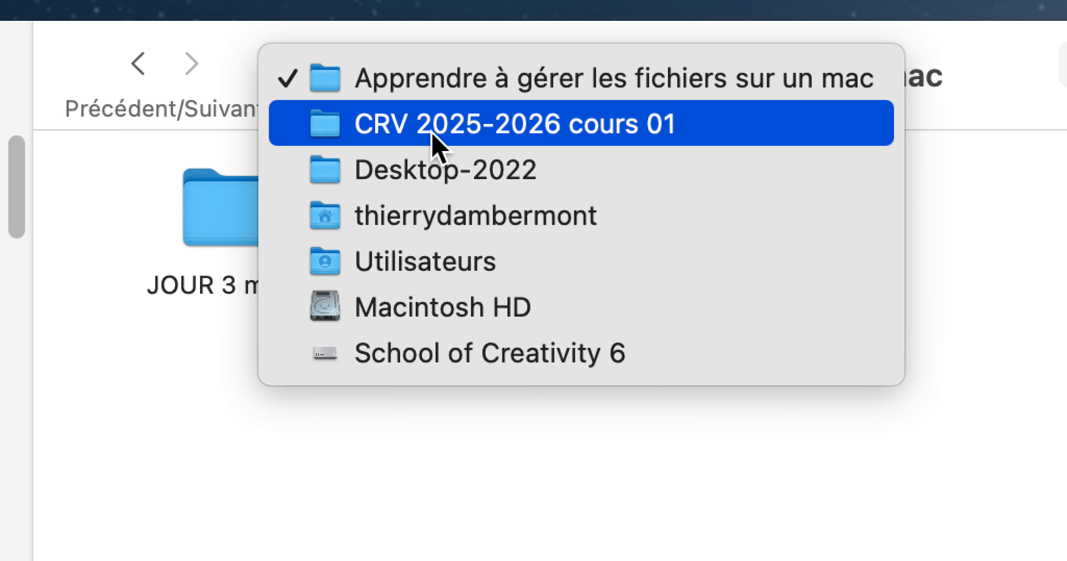
pyautogui.click(432, 133)
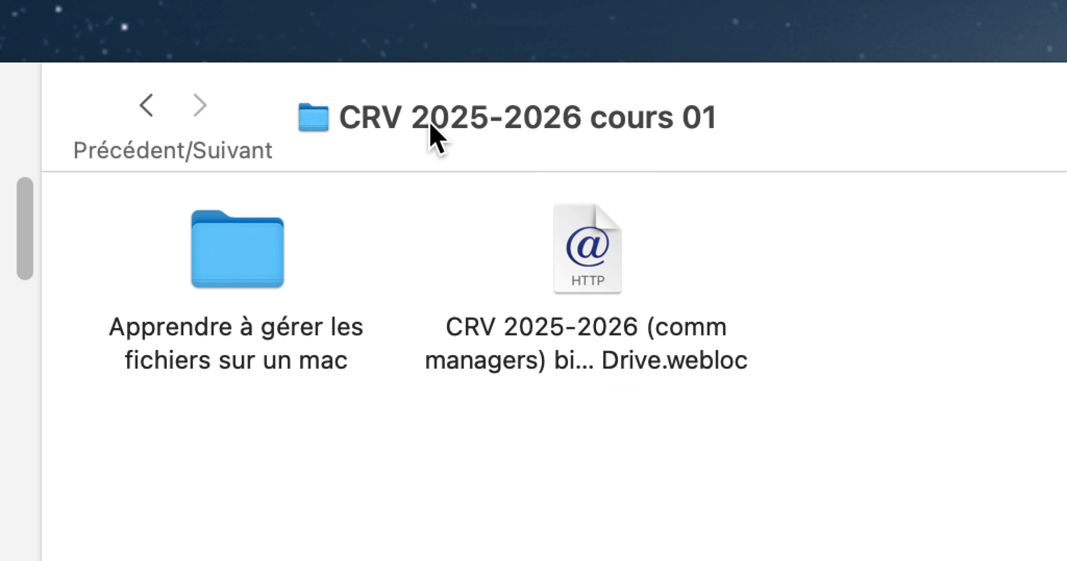
# Step: Display the chain of parent folders above CRV 2025-2026 cours 01 without leaving the folder
pyautogui.rightClick(431, 125)
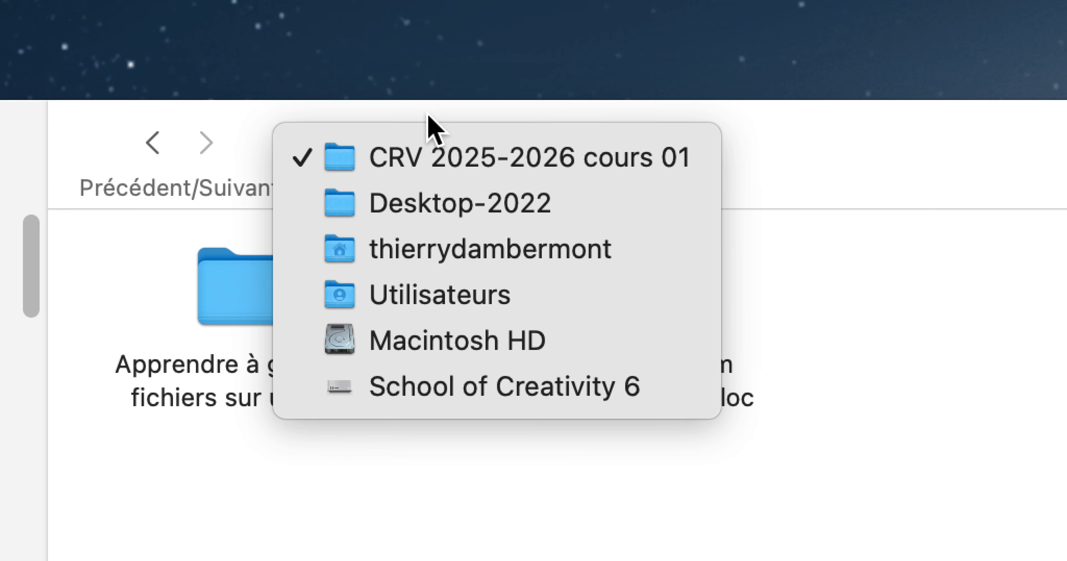
pyautogui.click(422, 80)
pyautogui.rightClick(431, 151)
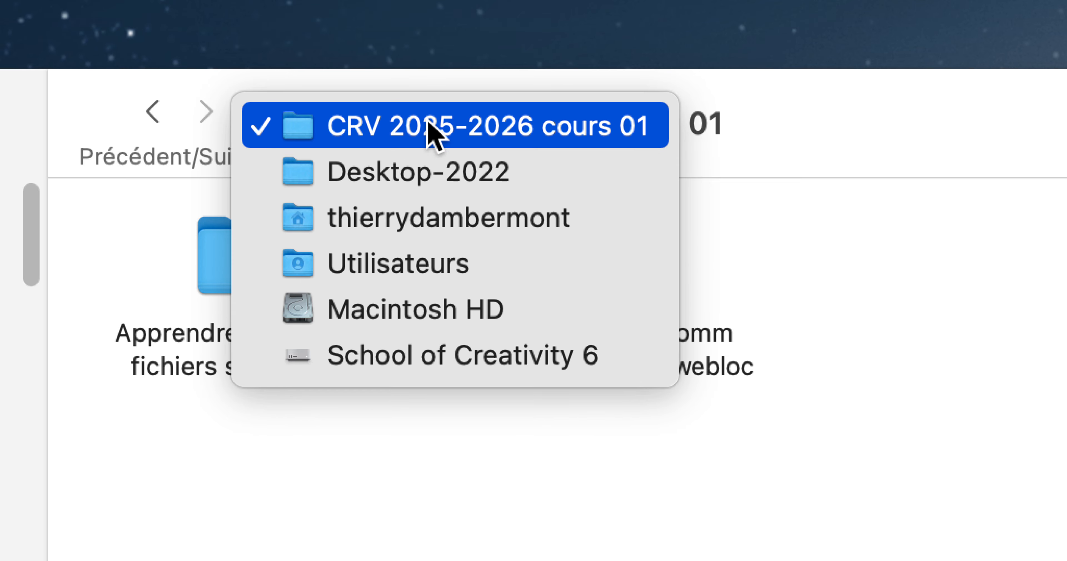
pyautogui.click(430, 111)
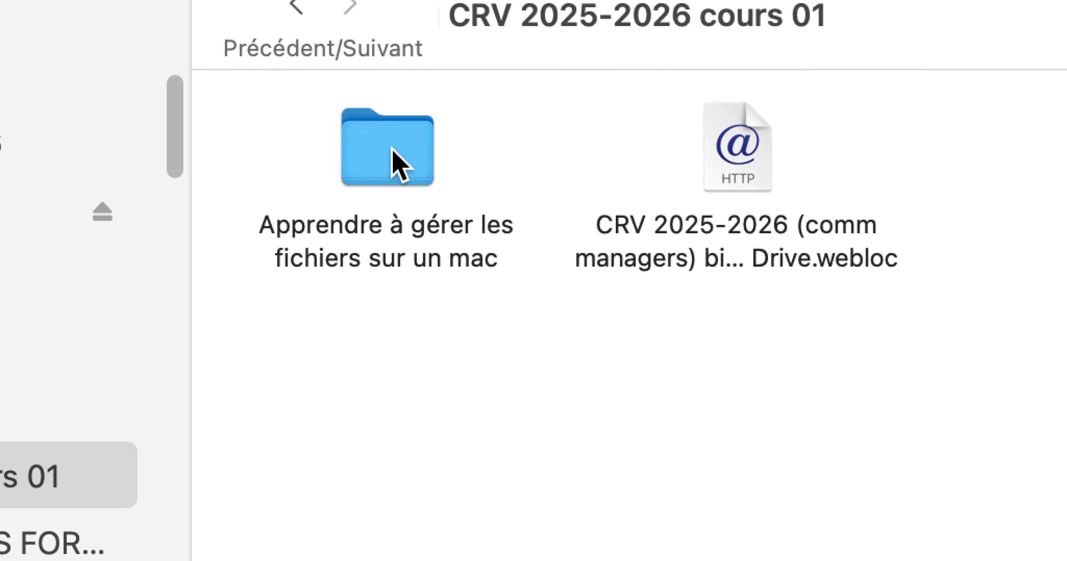
# Step: Open Apprendre à gérer les fichiers sur un mac and return to CRV 2025-2026 cours 01 through its parent folder list
pyautogui.doubleClick(397, 163)
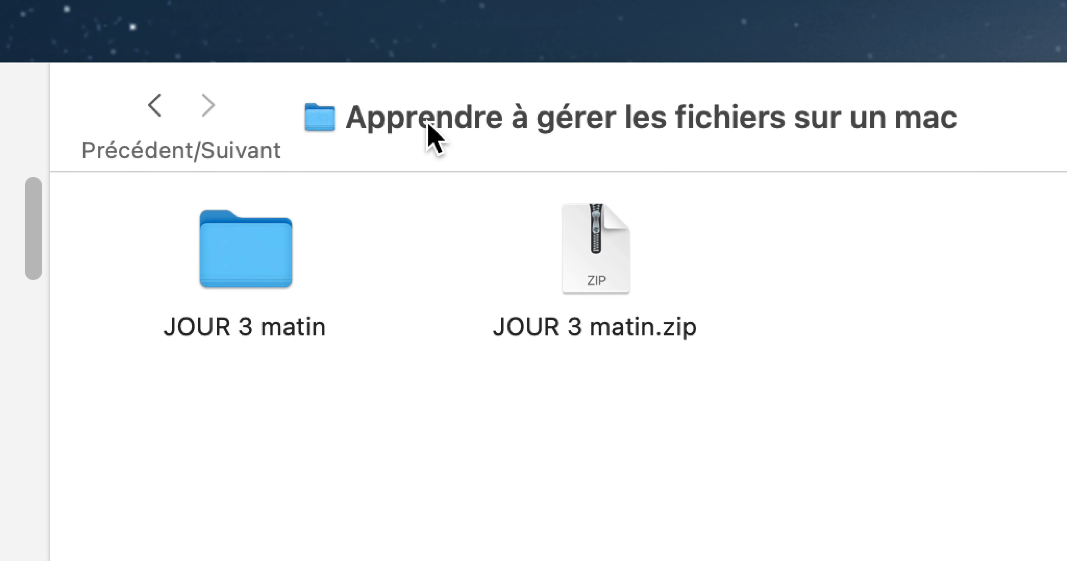
pyautogui.rightClick(428, 124)
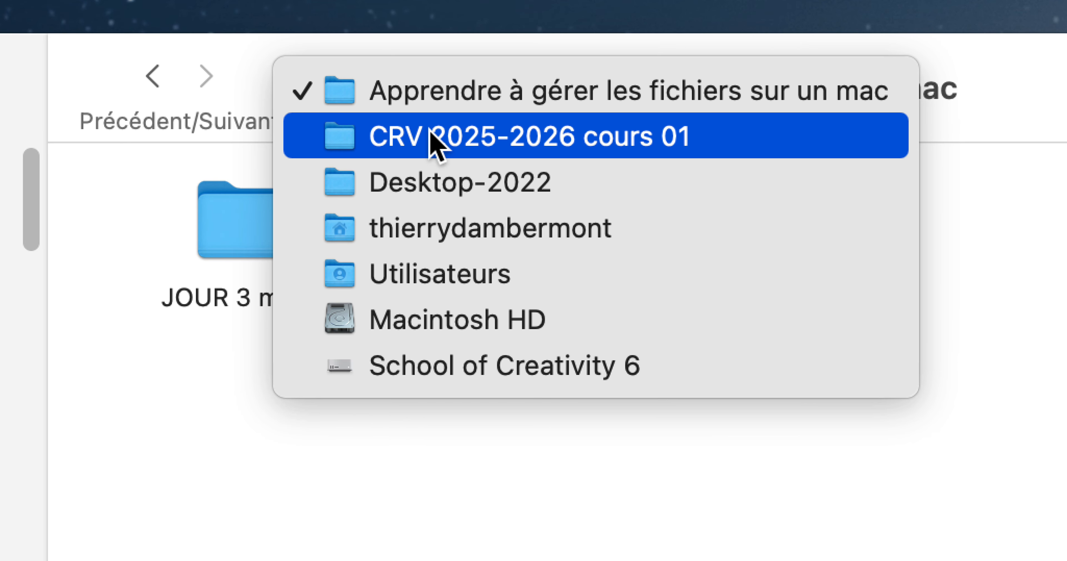
pyautogui.click(431, 135)
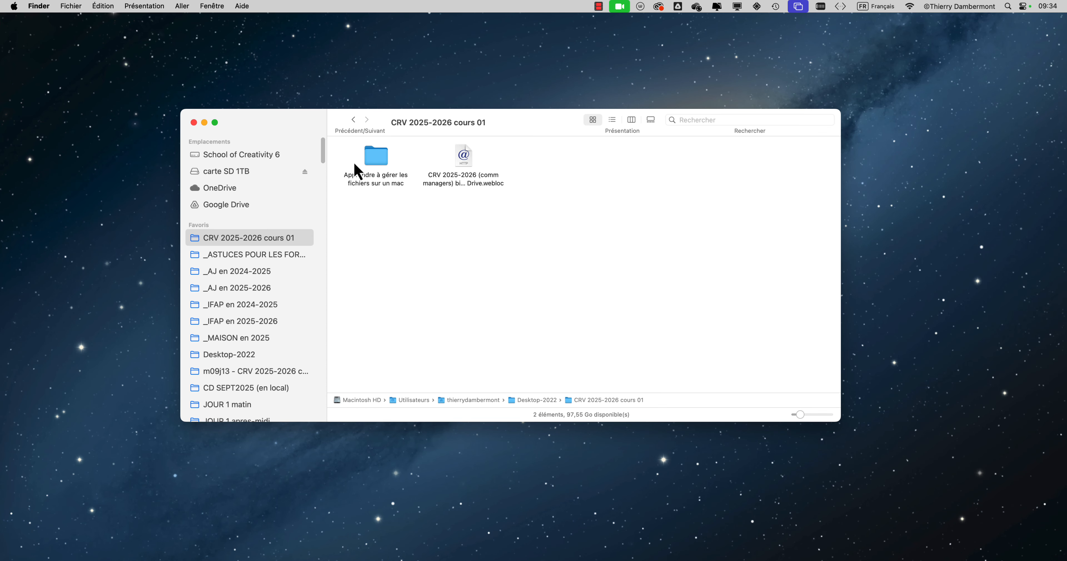
# Step: Shift the folder and the webloc file together away from the corner of the icon view, and reposition the window
pyautogui.moveTo(353, 162); pyautogui.dragTo(493, 221)
pyautogui.moveTo(468, 160); pyautogui.dragTo(528, 197)
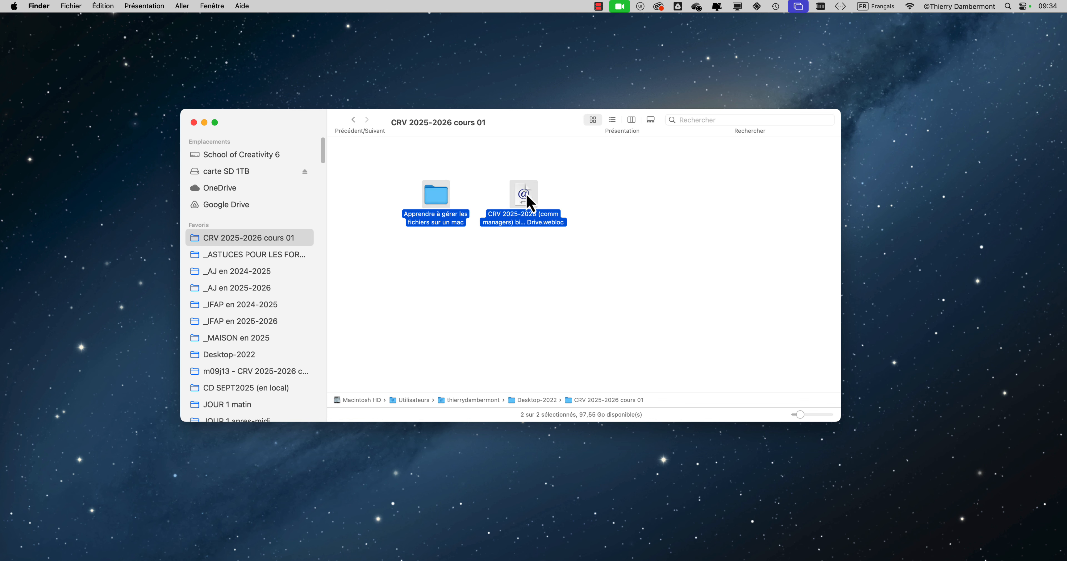
pyautogui.click(659, 225)
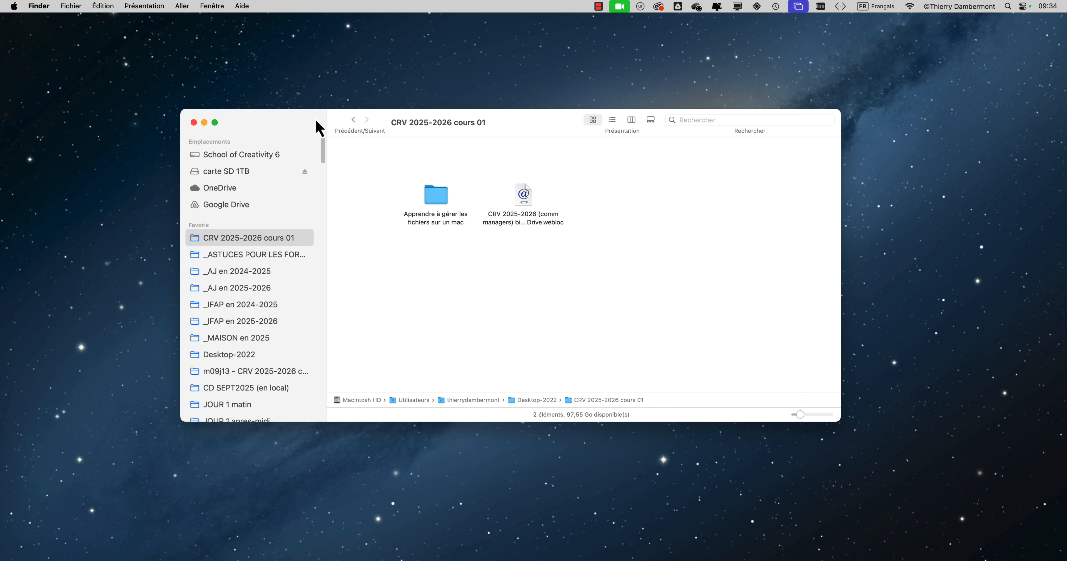
pyautogui.moveTo(315, 121); pyautogui.dragTo(251, 88)
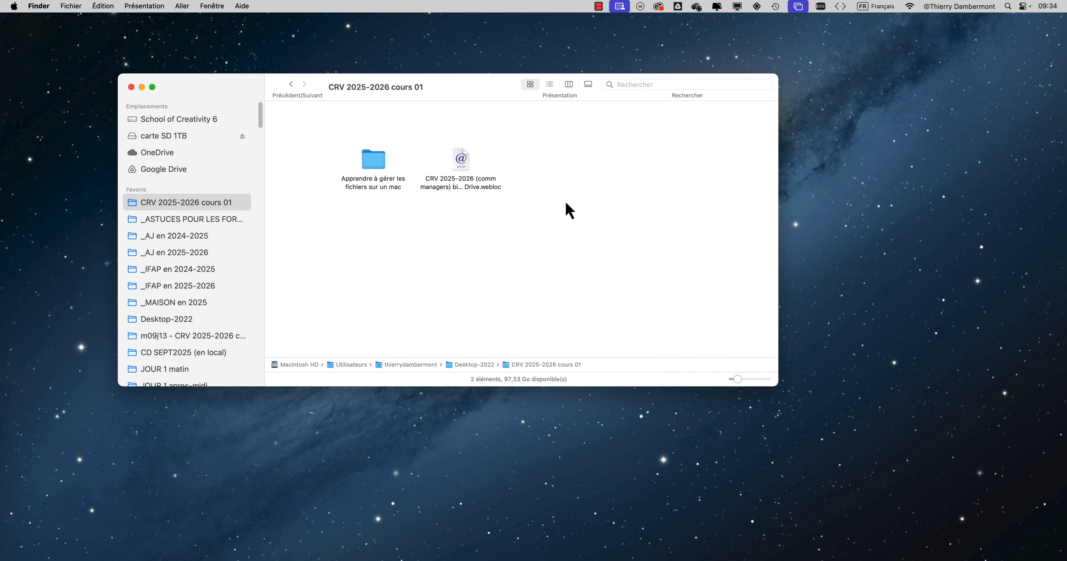
# Step: Open the folder Apprendre à gérer les fichiers sur un mac and show its contents as a list
pyautogui.click(363, 161)
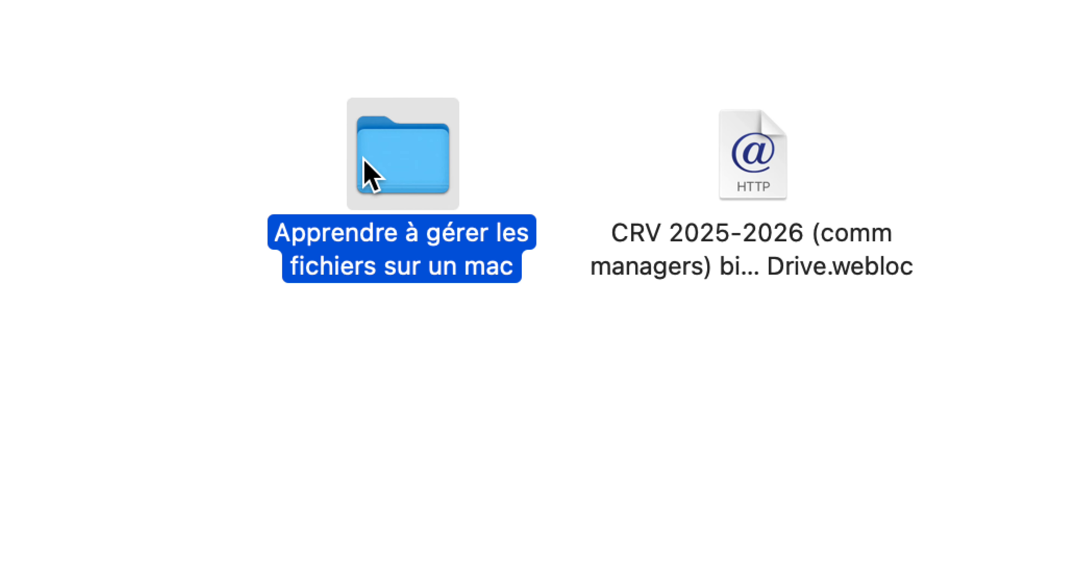
pyautogui.doubleClick(364, 161)
pyautogui.click(420, 165)
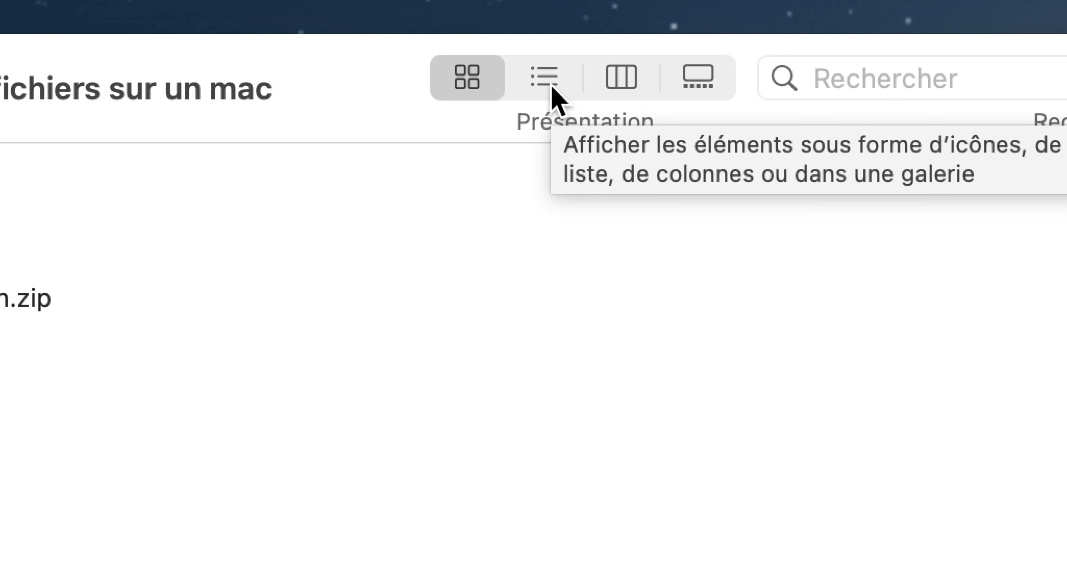
pyautogui.click(553, 89)
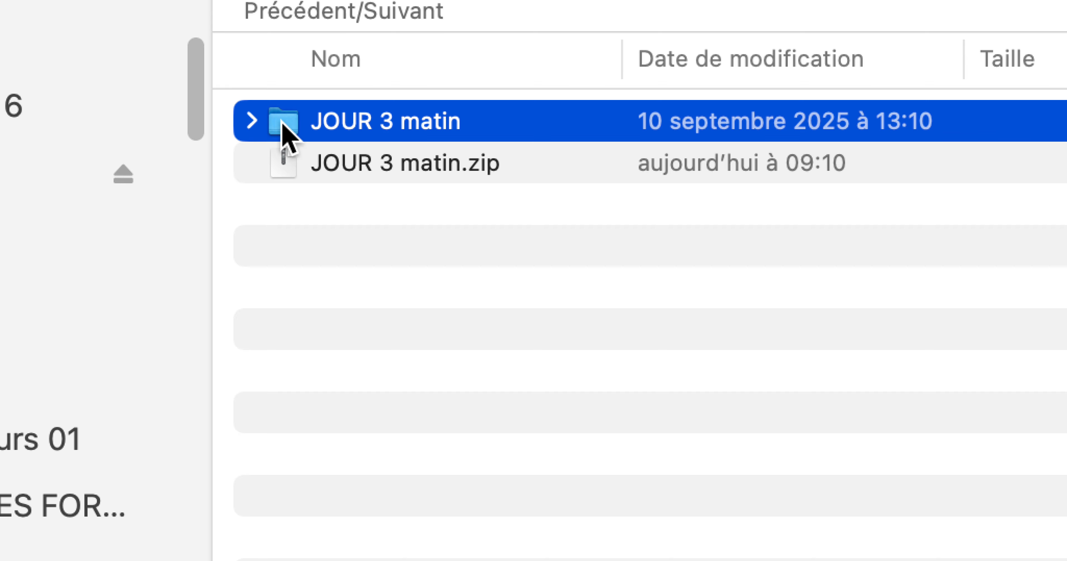
# Step: Open the JOUR 3 matin folder and return to its parent, Apprendre à gérer les fichiers sur un mac, through the folder path
pyautogui.doubleClick(283, 125)
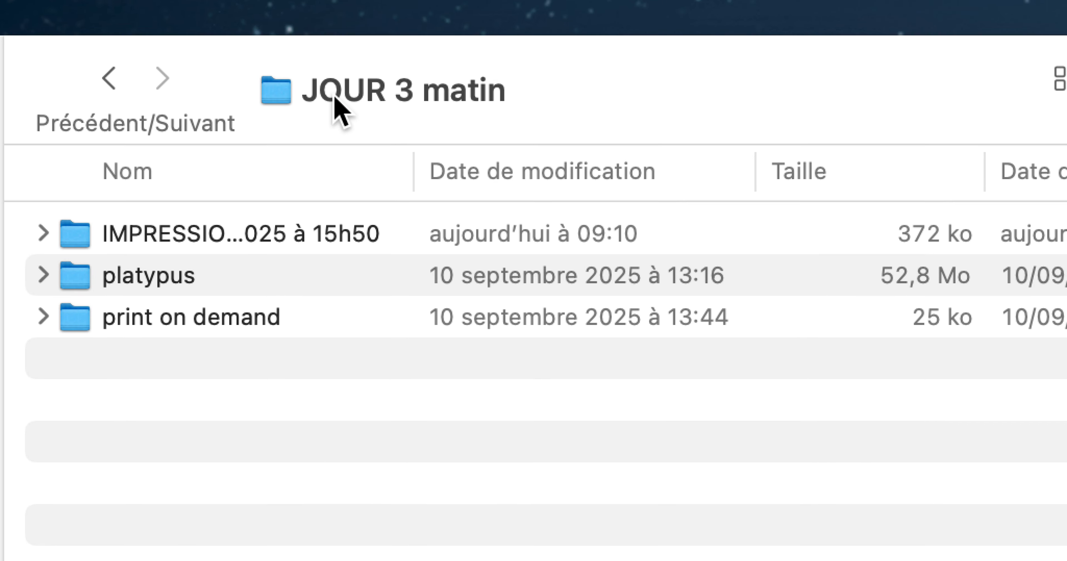
pyautogui.rightClick(334, 99)
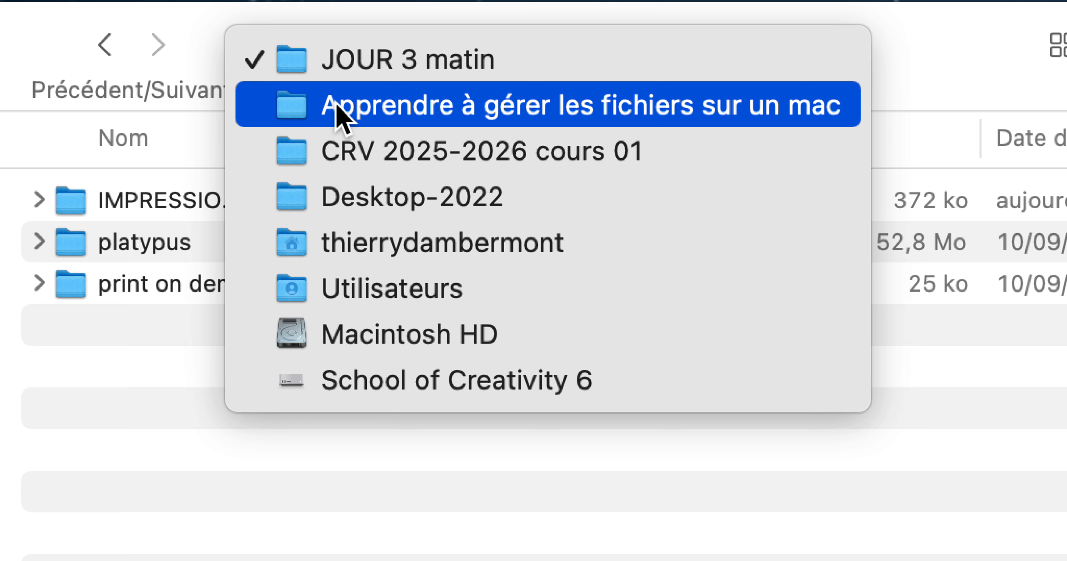
pyautogui.click(338, 109)
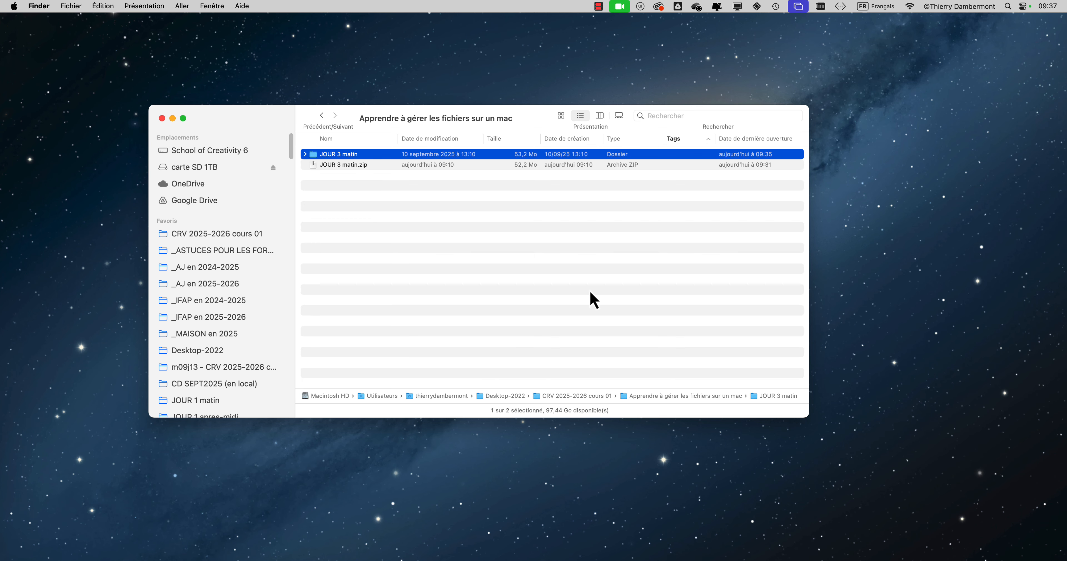
# Step: Expand the JOUR 3 matin folder within the list and widen the Nom column enough to show the full subfolder names
pyautogui.moveTo(275, 110); pyautogui.dragTo(314, 124)
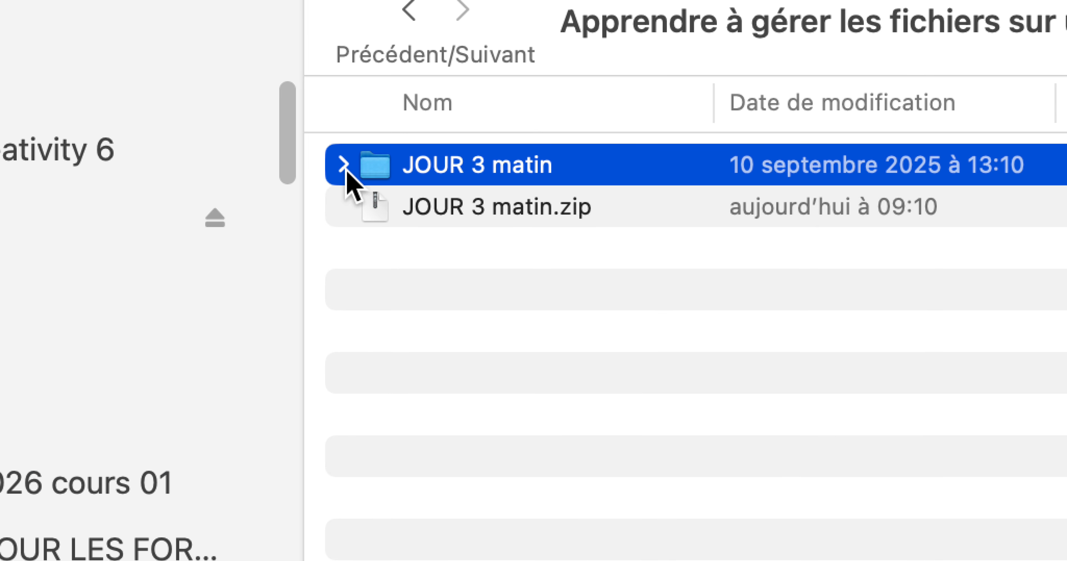
pyautogui.click(343, 165)
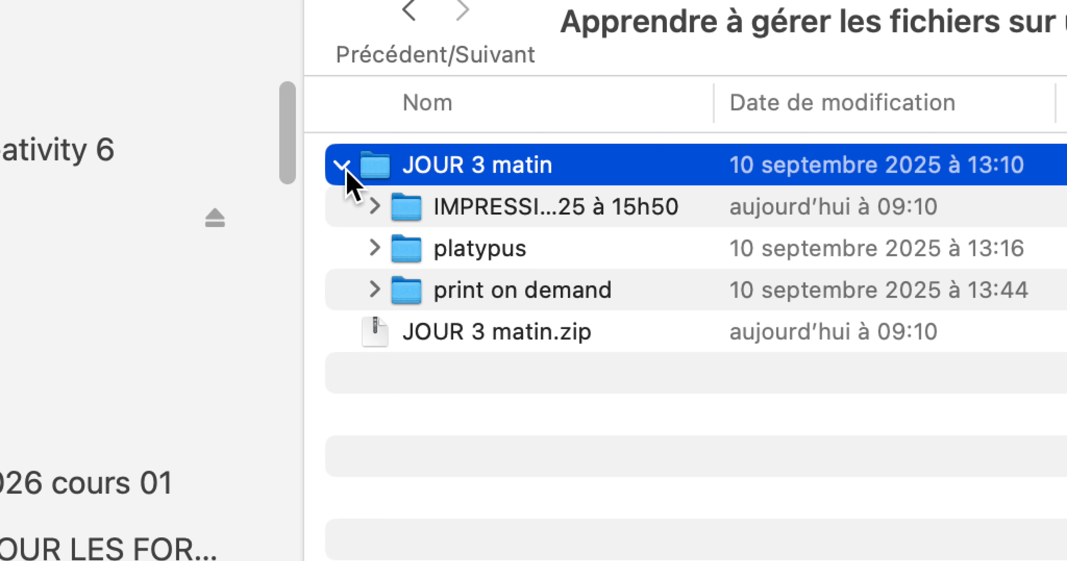
pyautogui.click(342, 165)
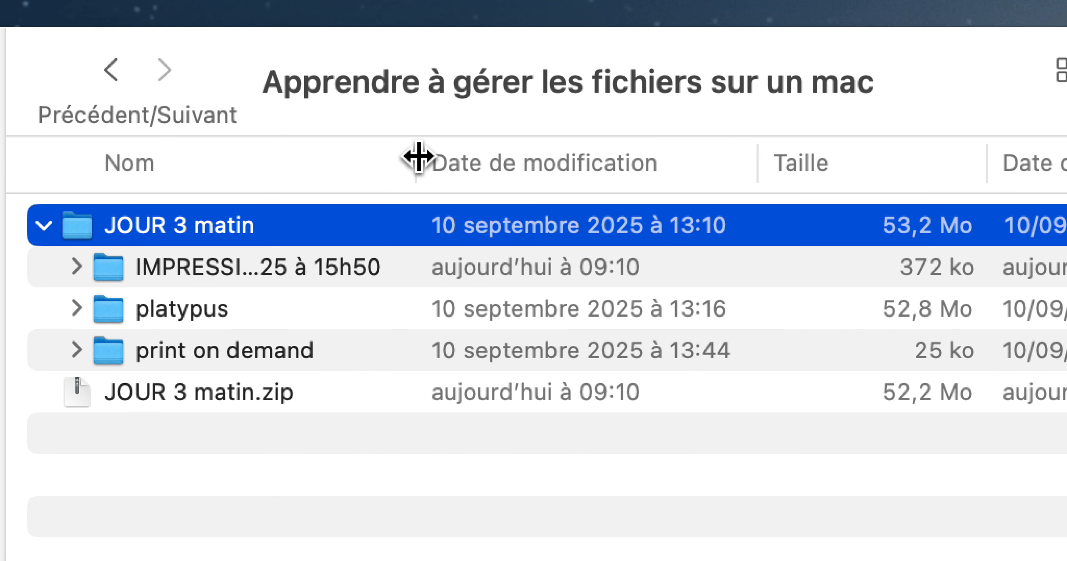
pyautogui.moveTo(418, 156); pyautogui.dragTo(578, 158)
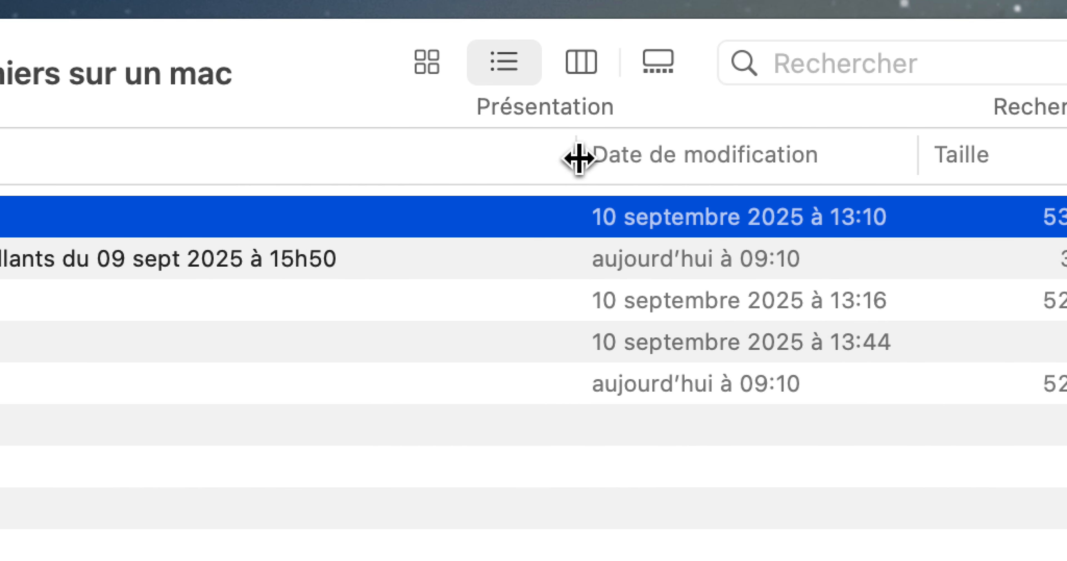
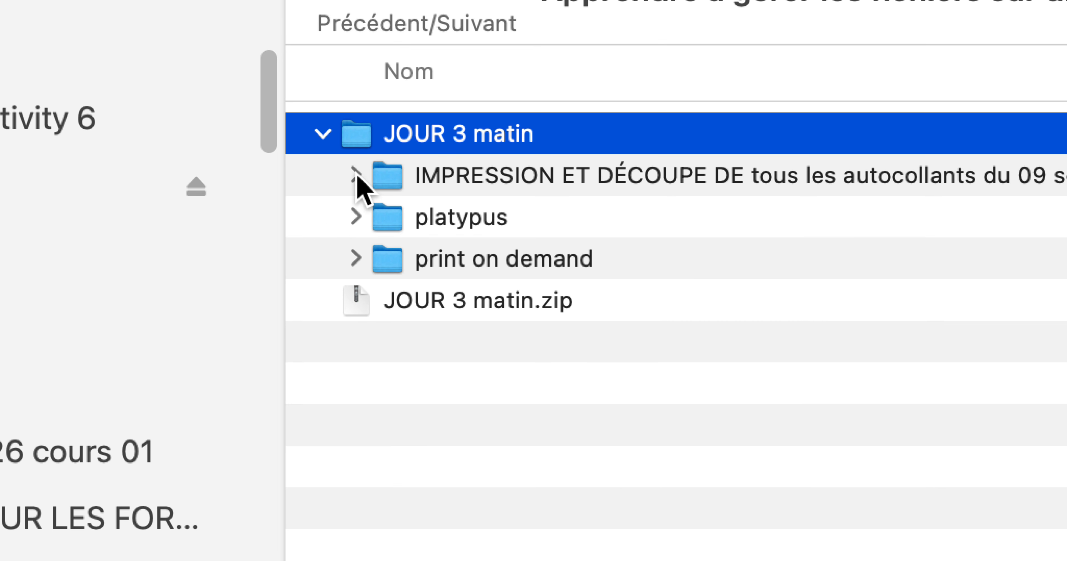
# Step: Expand the three subfolders of JOUR 3 matin in the list: IMPRESSION ET DÉCOUPE, platypus and print on demand
pyautogui.click(280, 209)
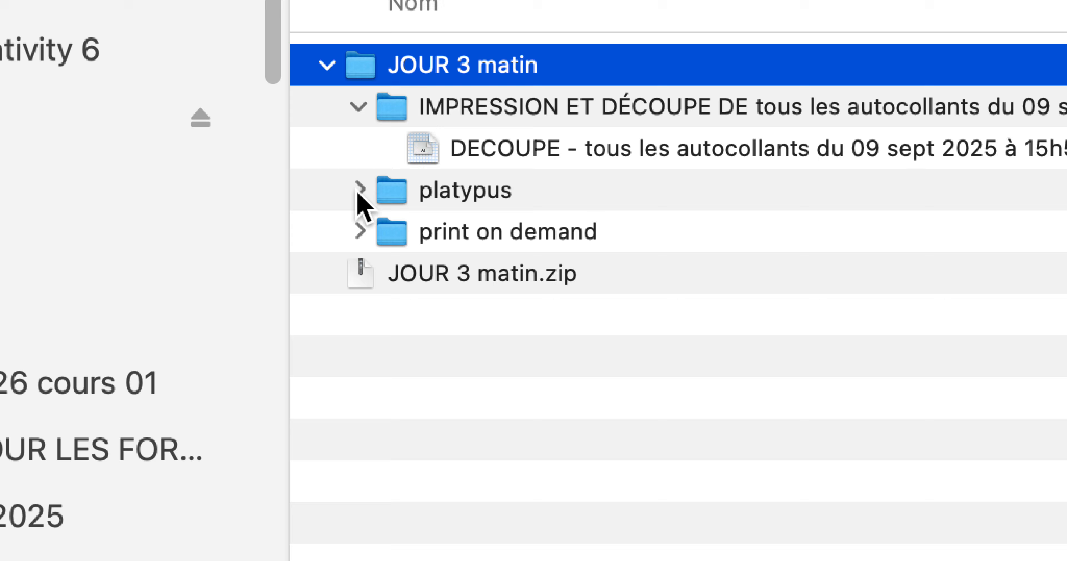
pyautogui.click(356, 259)
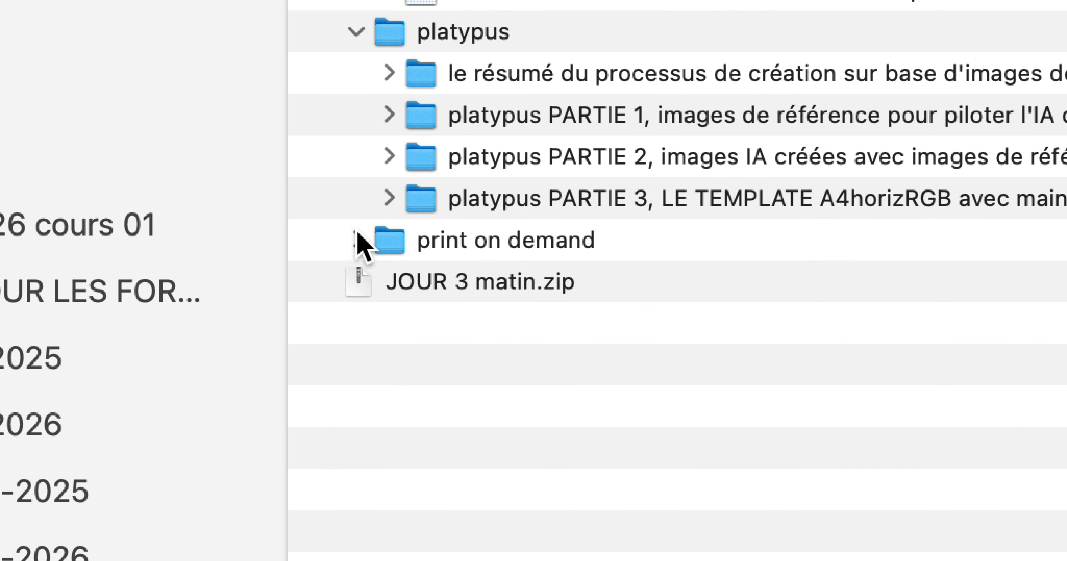
pyautogui.click(356, 349)
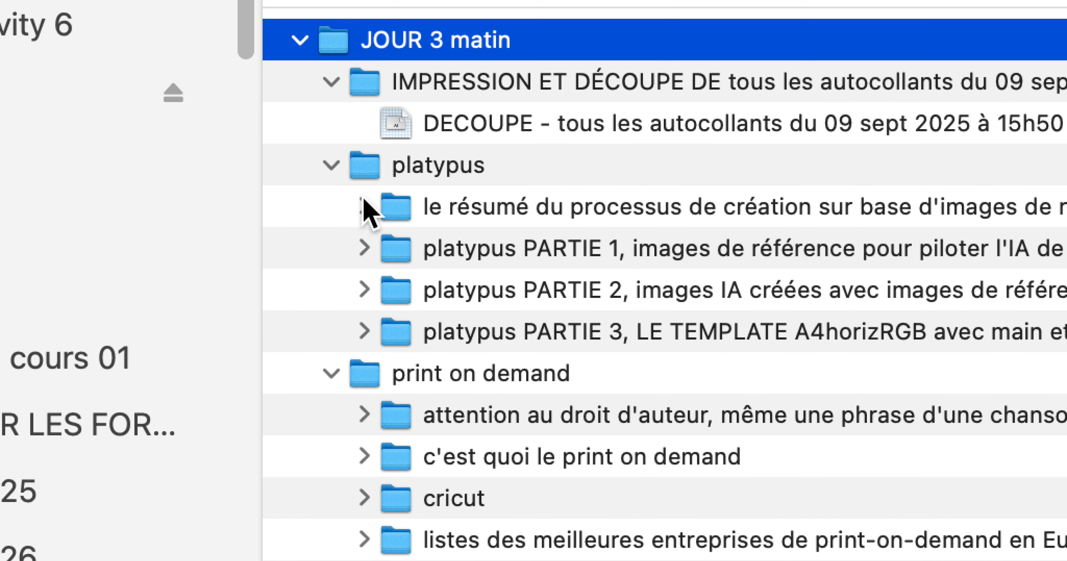
# Step: Within platypus, expand the résumé du processus folder and PARTIE 1, including its la recherche and les images de référence subfolders
pyautogui.click(364, 201)
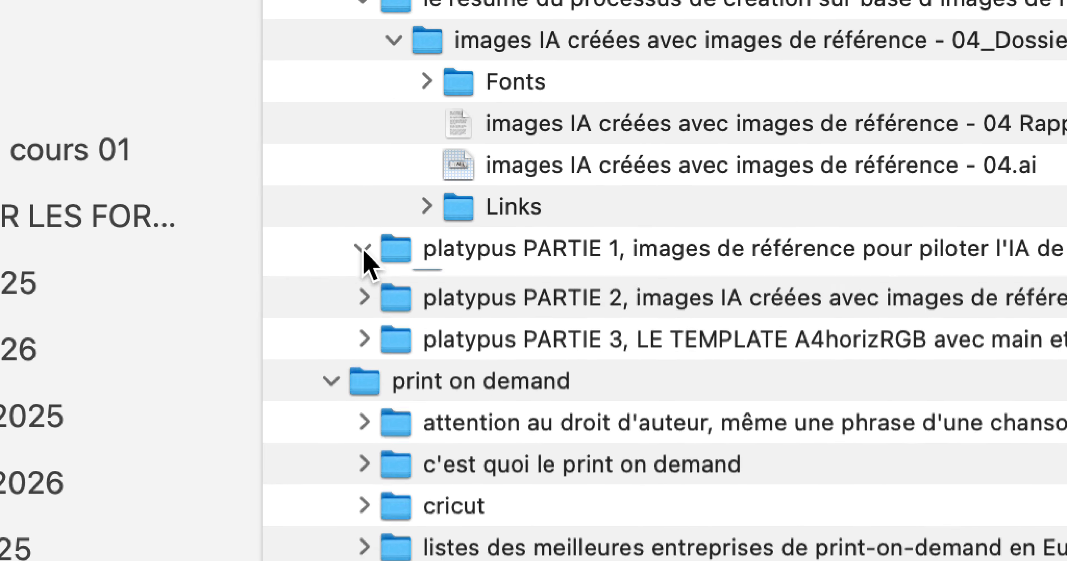
pyautogui.click(368, 234)
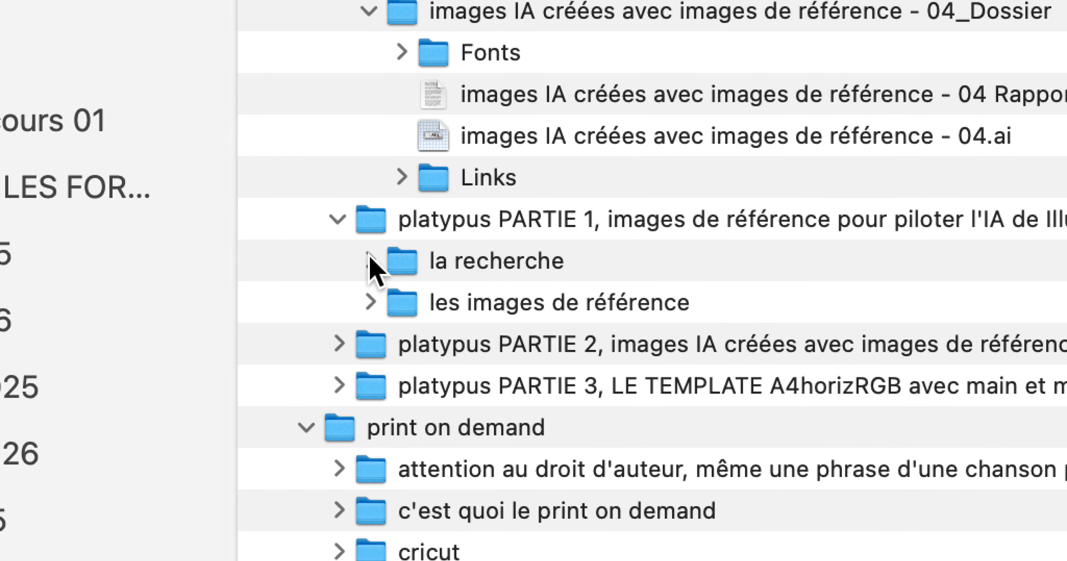
pyautogui.click(399, 275)
pyautogui.click(373, 344)
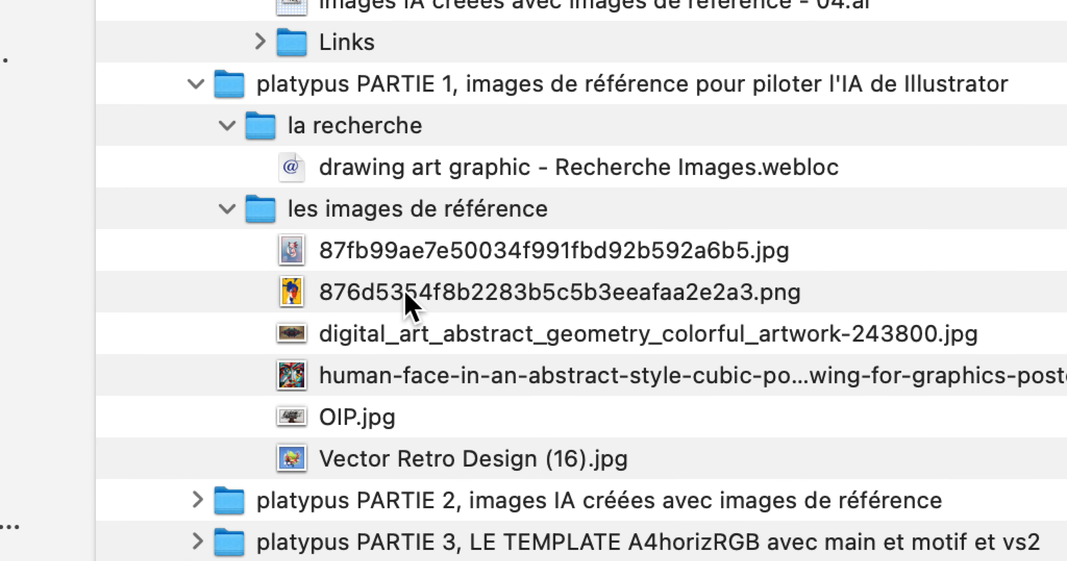
# Step: Preview 876d5354f8b2283b5c5b3eeafaa2e2a3.png and the human-face-in-an-abstract-style JPG from les images de référence with Quick Look, closing each preview
pyautogui.click(411, 294)
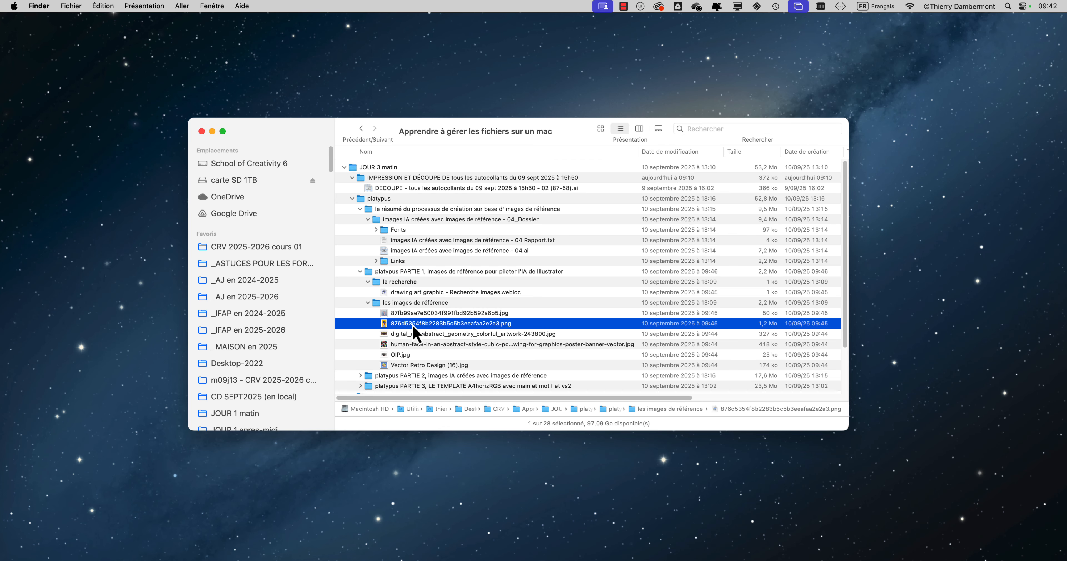
pyautogui.press('space')
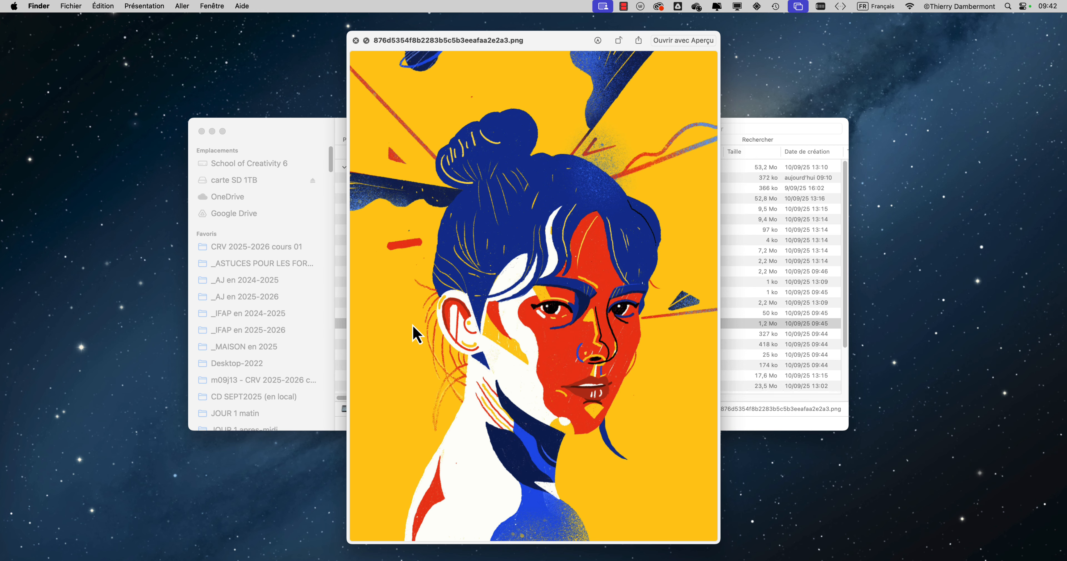
pyautogui.press('space')
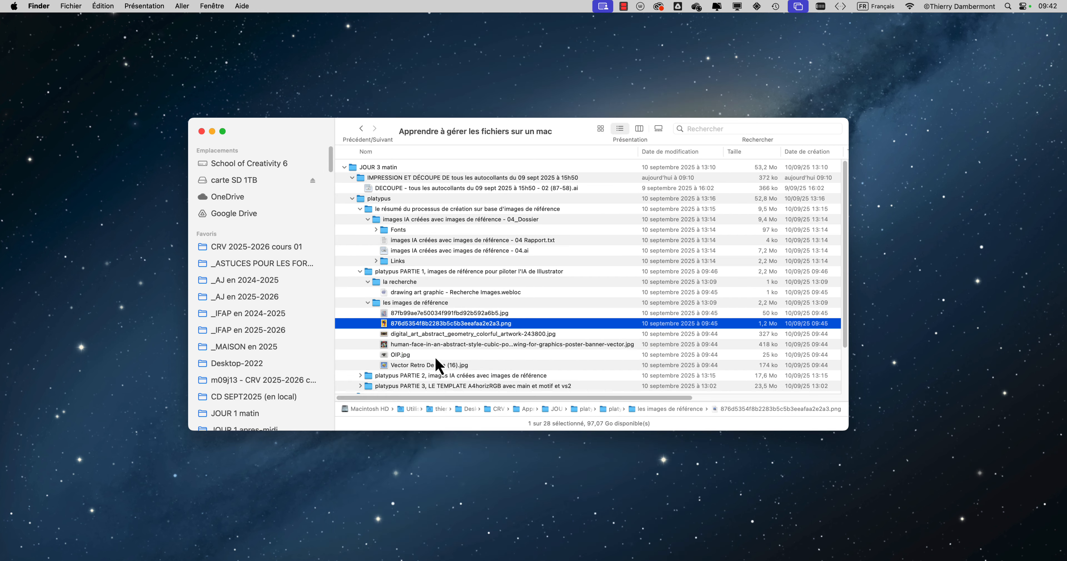
pyautogui.click(433, 346)
pyautogui.press('space')
pyautogui.press('space')
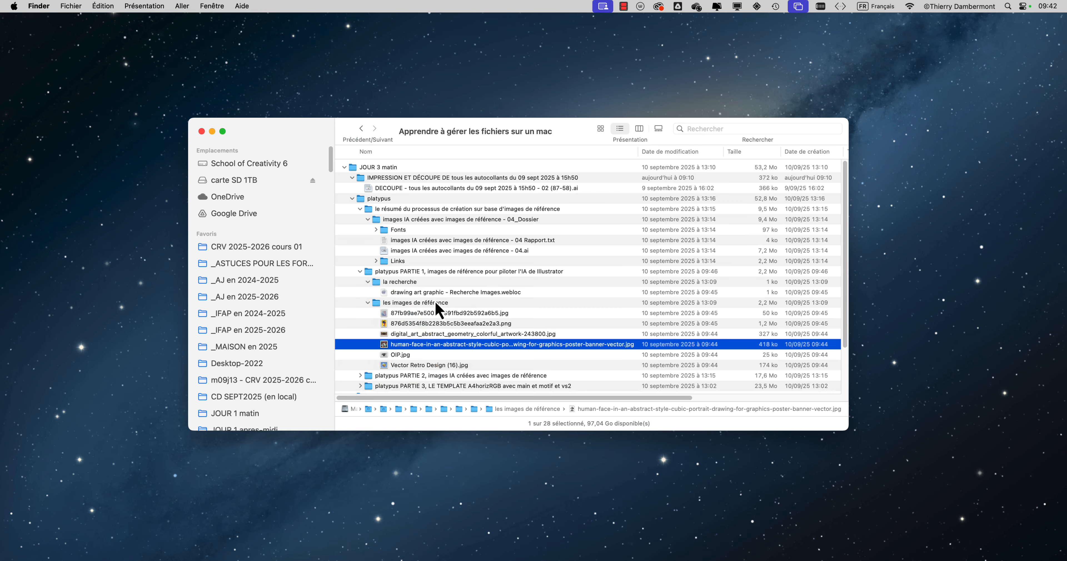
# Step: Within print on demand, expand c'est quoi le print on demand and attention au droit d'auteur, selecting the webloc file in each
pyautogui.scroll(-3, 437, 309)
pyautogui.click(360, 352)
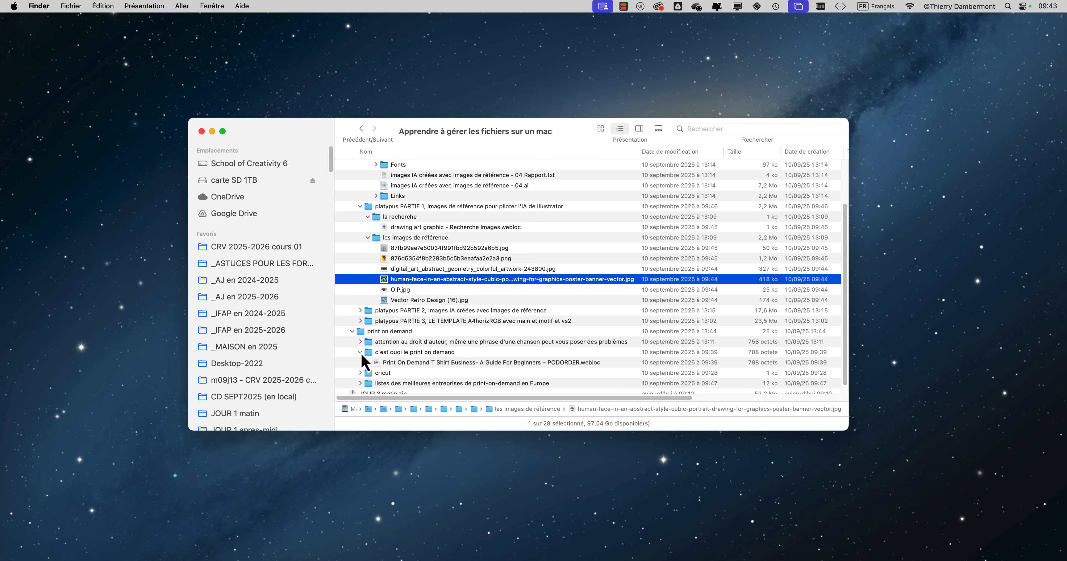
pyautogui.click(383, 363)
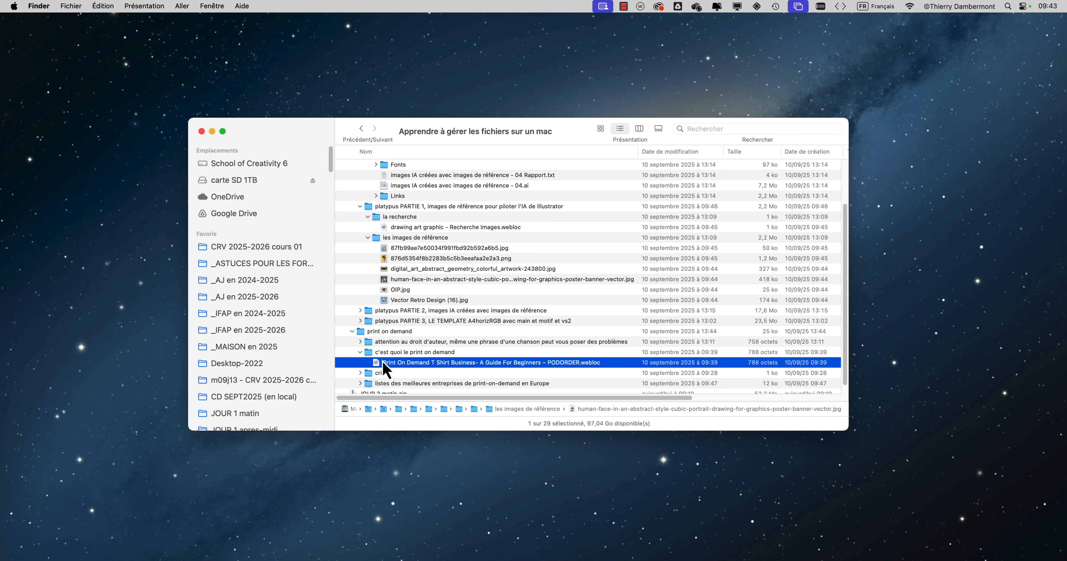
pyautogui.click(360, 342)
pyautogui.click(442, 352)
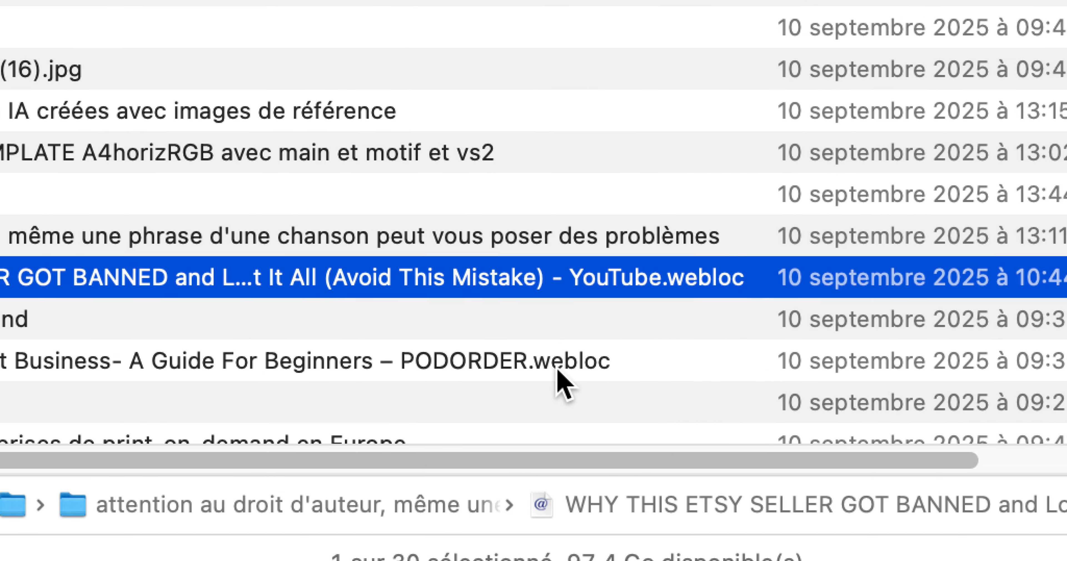
# Step: Expand the listes des meilleures entreprises folder with its en Europe subfolder, and the cricut folder
pyautogui.scroll(-2, 215, 381)
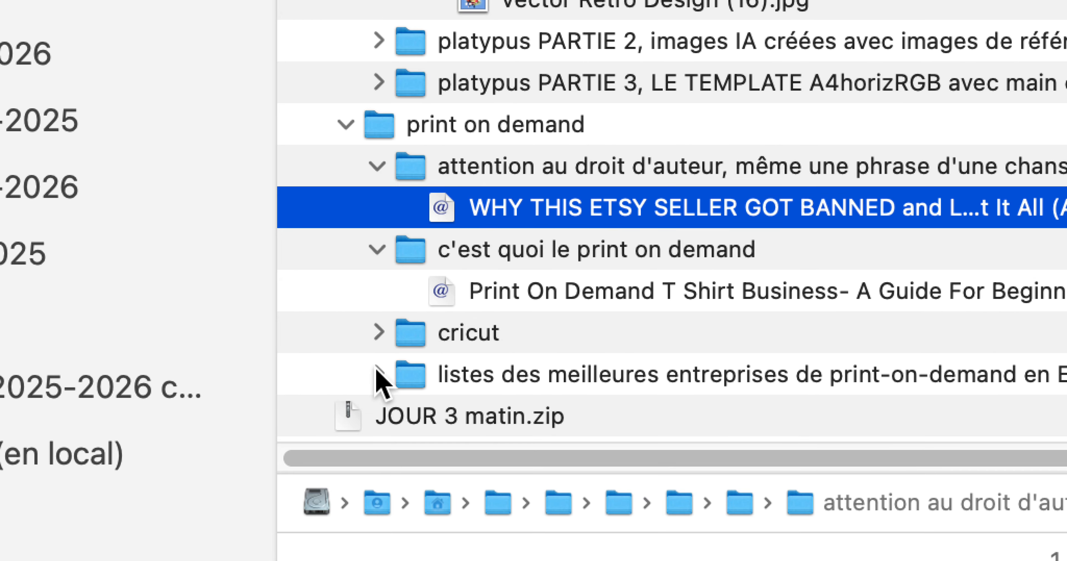
pyautogui.click(248, 380)
pyautogui.scroll(-3, 387, 365)
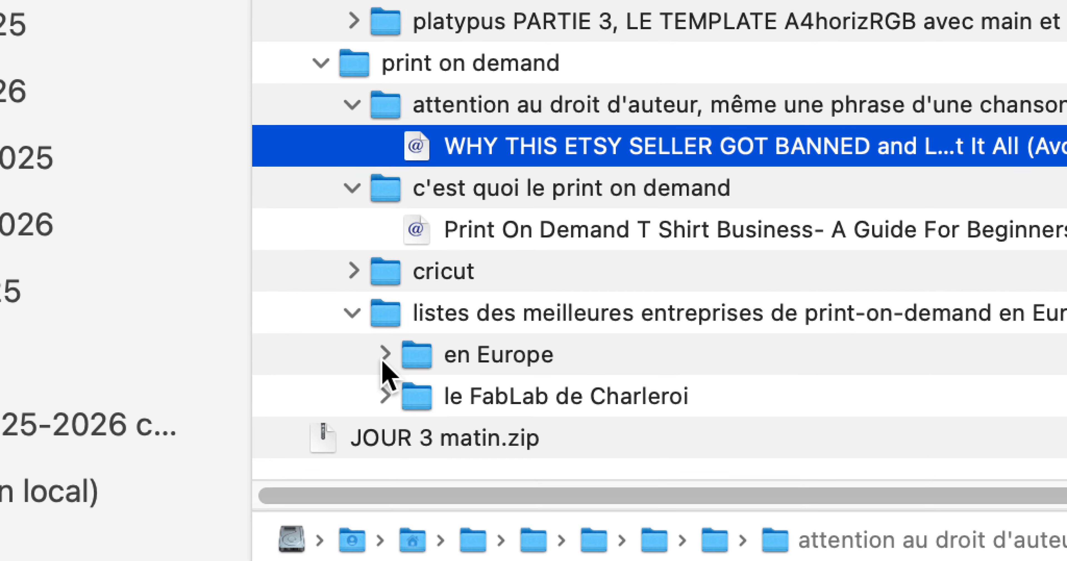
pyautogui.click(375, 352)
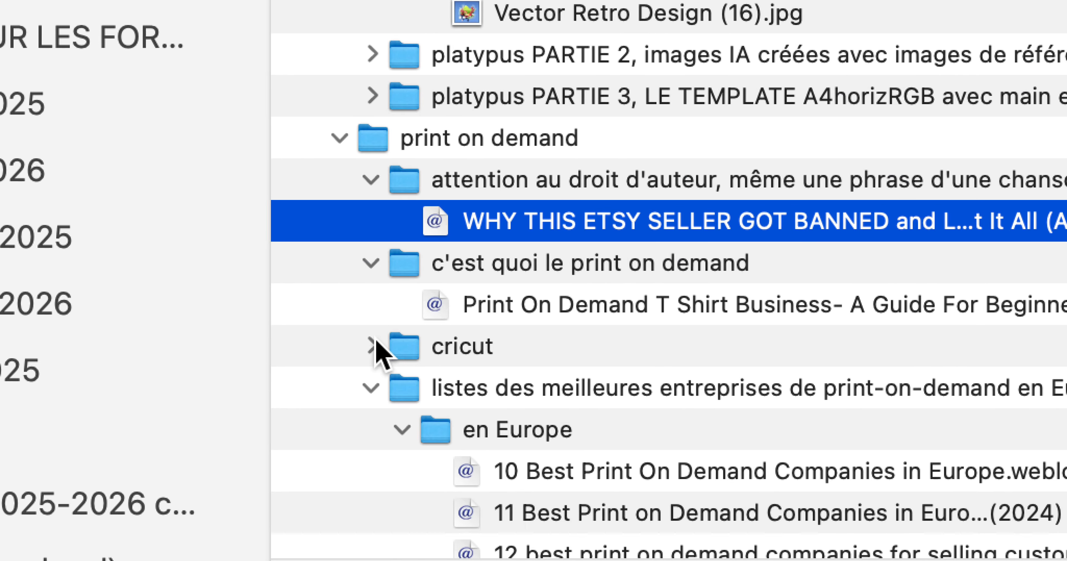
pyautogui.click(212, 388)
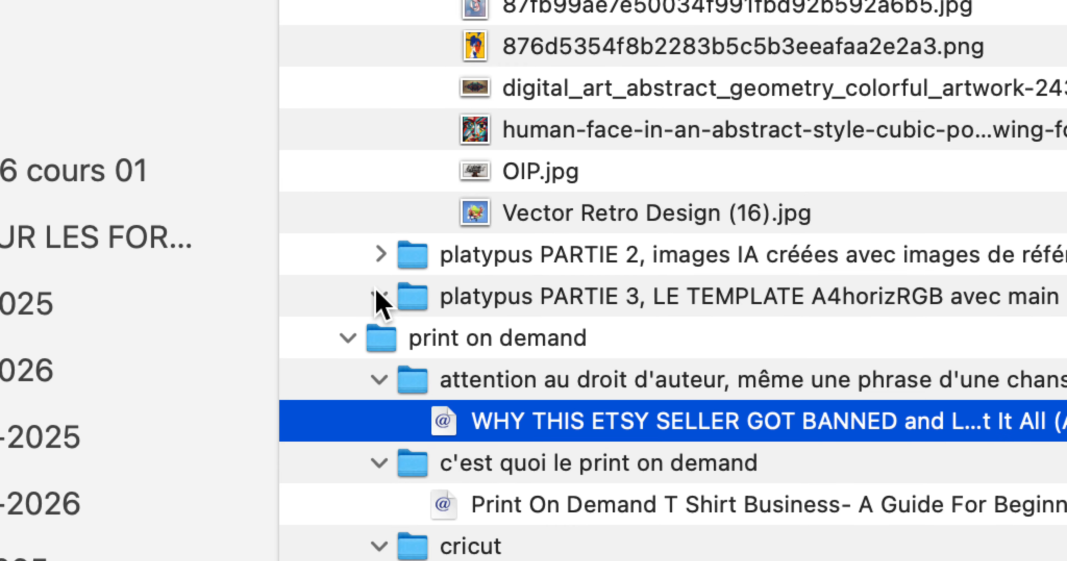
# Step: Expand platypus PARTIE 3 and preview le platypus choisi pour faire un sticker - 01.ai with Quick Look, closing the preview
pyautogui.click(380, 296)
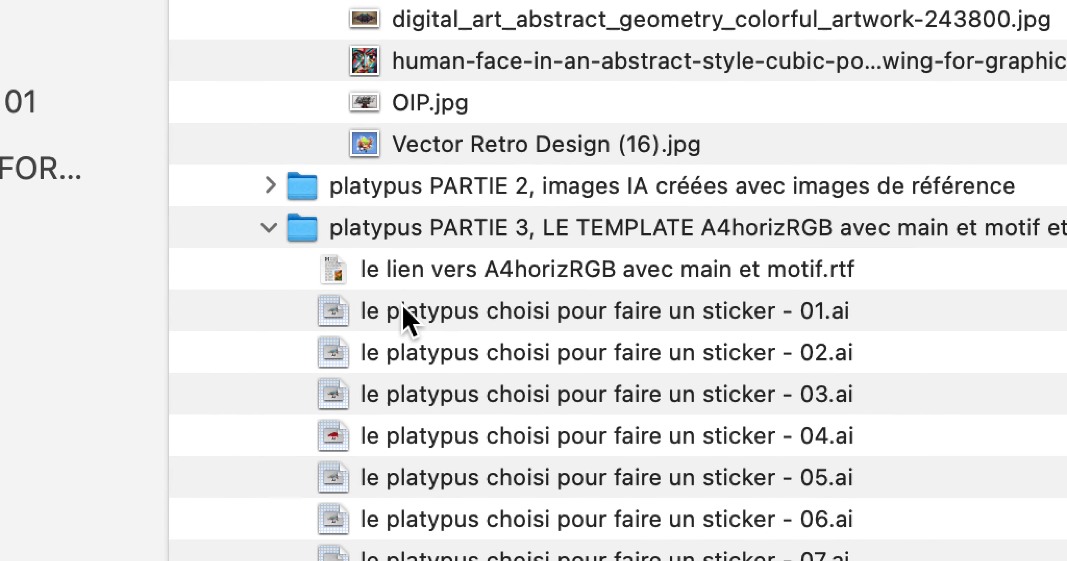
pyautogui.click(522, 381)
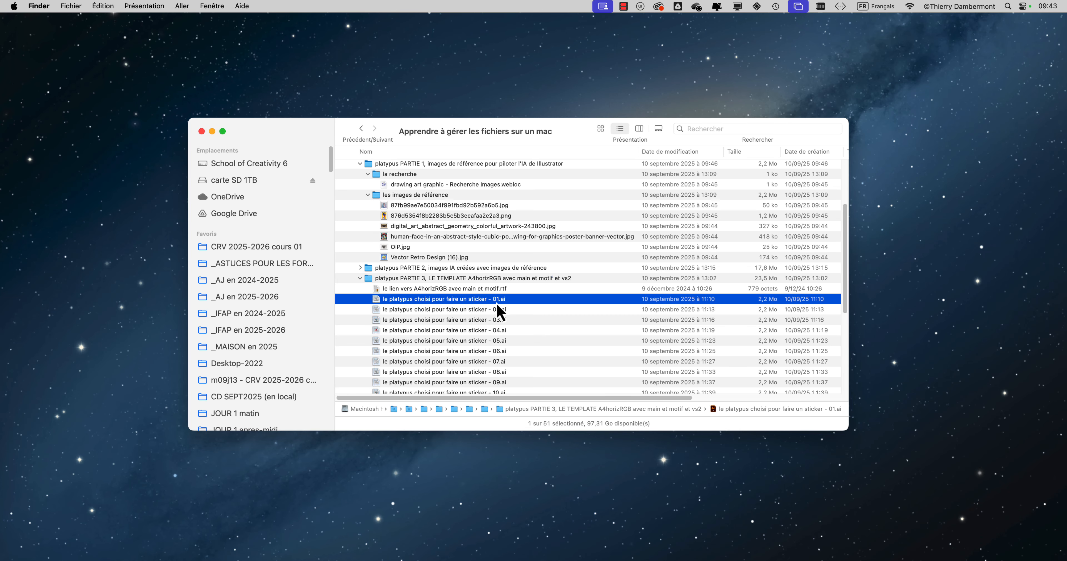
pyautogui.press('space')
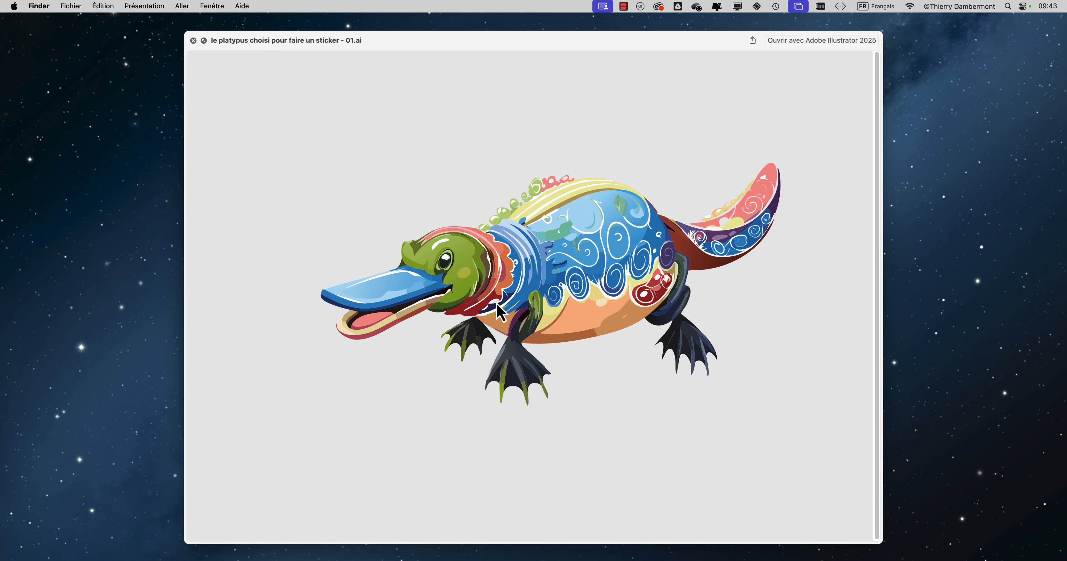
pyautogui.press('space')
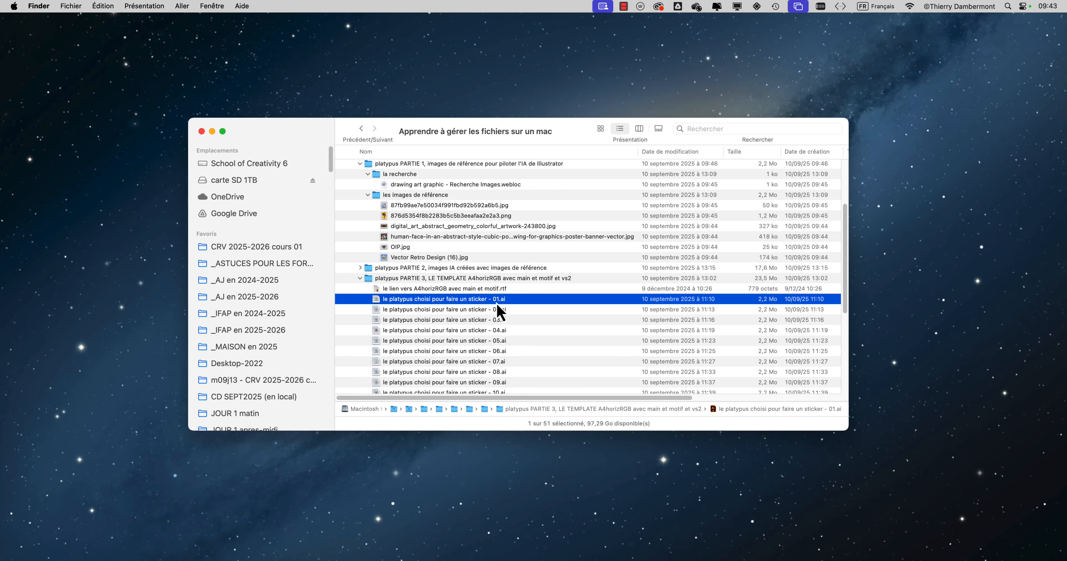
# Step: Preview the platypus sticker files 05.ai, 07.ai and 09.ai one after another with Quick Look, closing each preview
pyautogui.click(420, 343)
pyautogui.press('space')
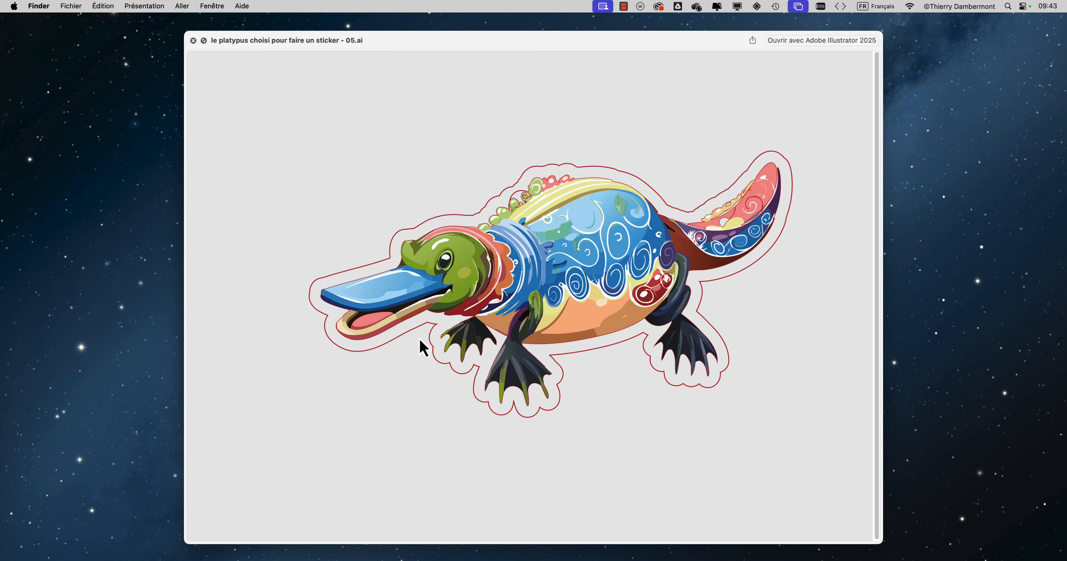
pyautogui.press('space')
pyautogui.click(435, 372)
pyautogui.press('space')
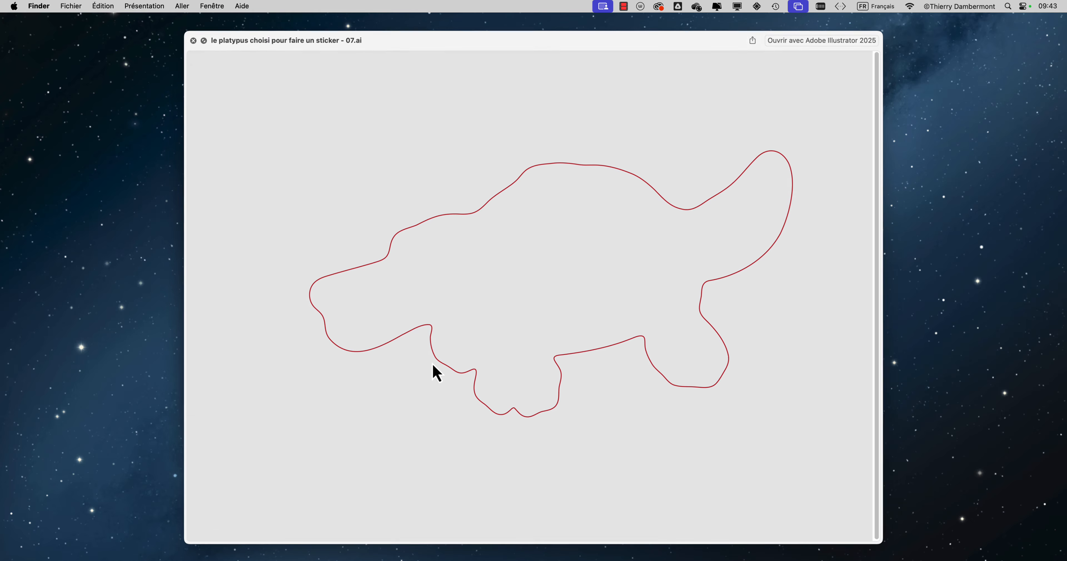
pyautogui.press('space')
pyautogui.click(429, 385)
pyautogui.press('space')
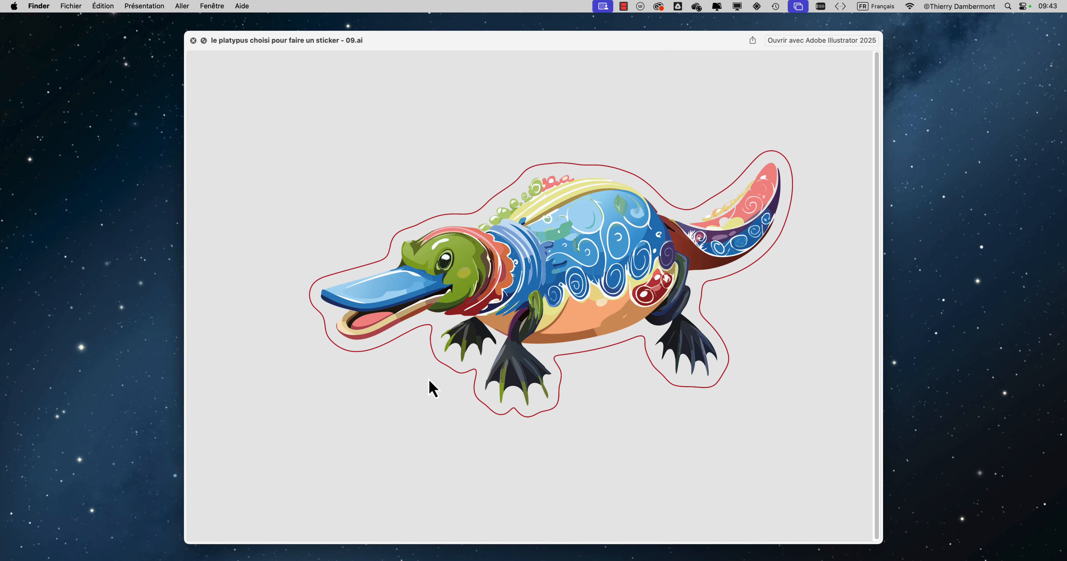
pyautogui.press('space')
# Step: Compare the platypus sticker files 01.ai, 05.ai and 09.ai by previewing each in turn with Quick Look
pyautogui.click(424, 299)
pyautogui.press('space')
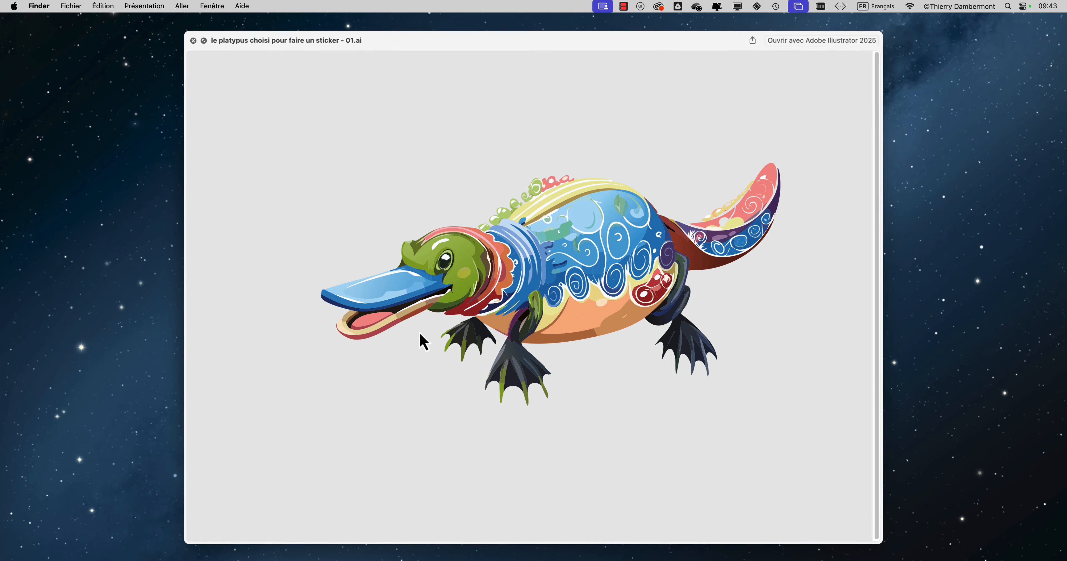
pyautogui.press('space')
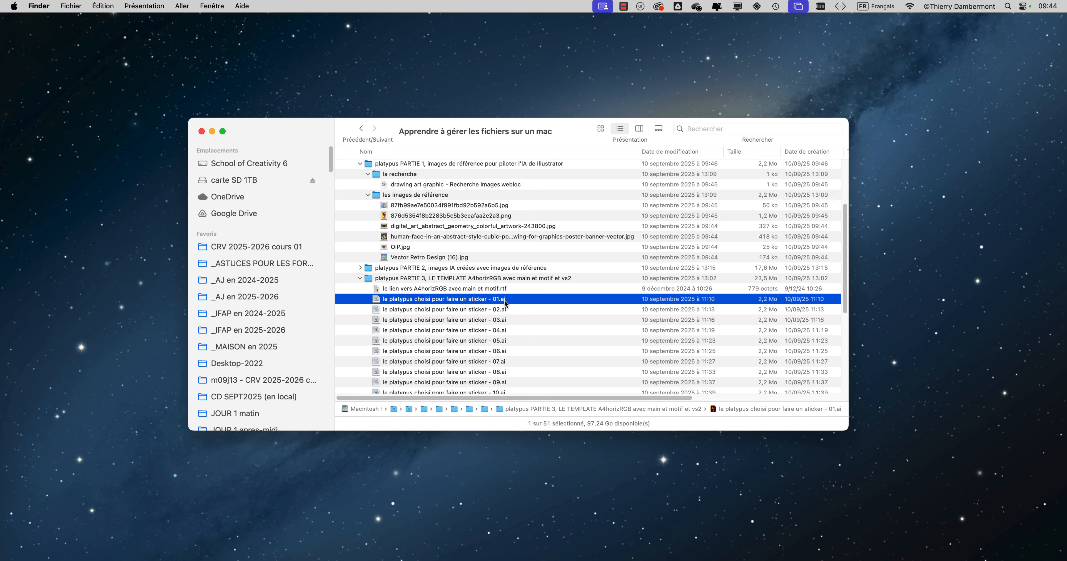
pyautogui.click(481, 343)
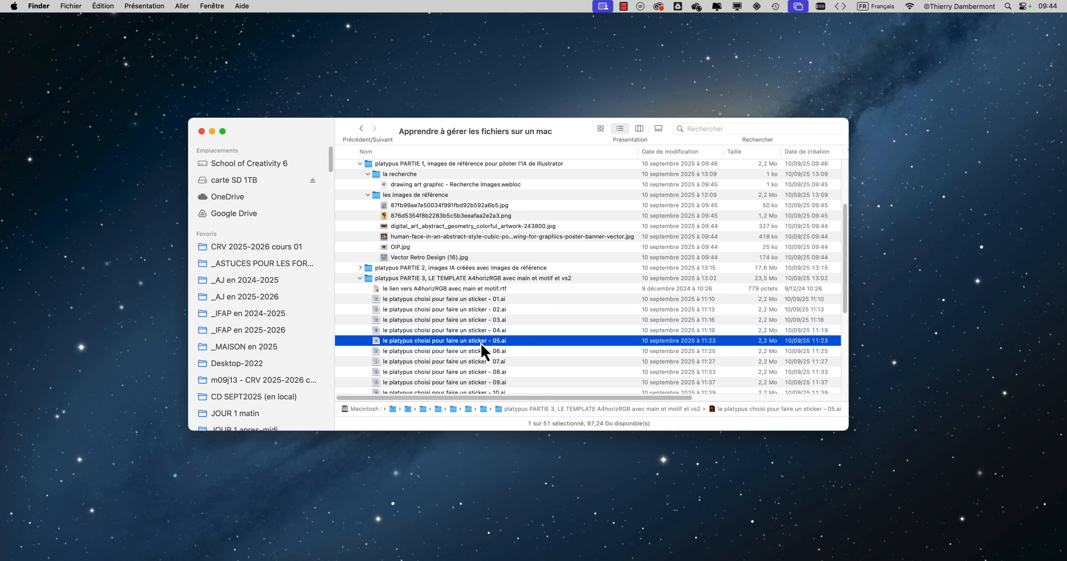
pyautogui.press('space')
pyautogui.press('space')
pyautogui.click(471, 382)
pyautogui.press('space')
pyautogui.press('space')
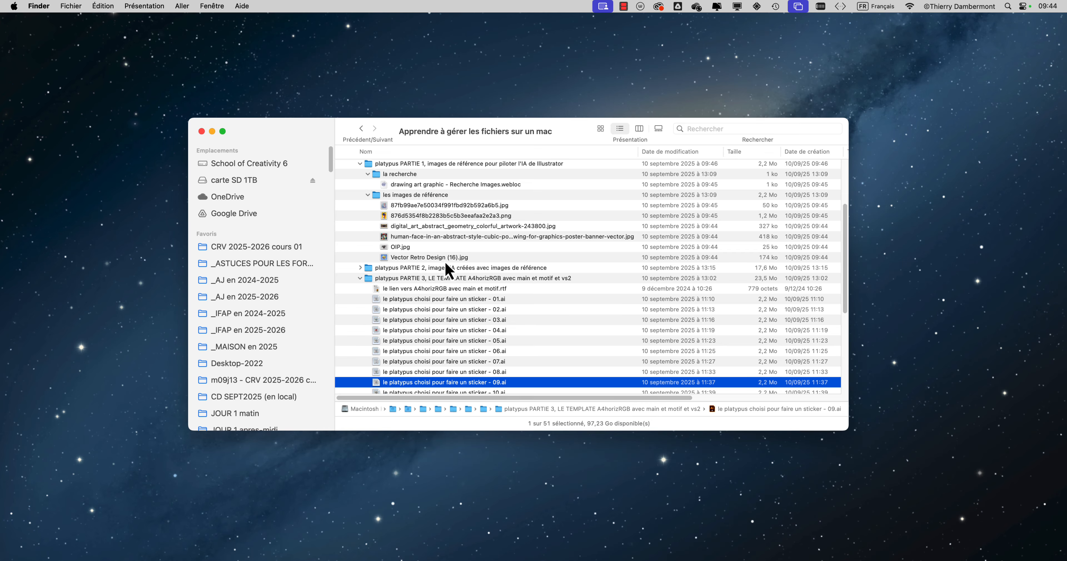
# Step: Review the expanded folder list, reposition the window and enlarge it to show more rows
pyautogui.scroll(-5, 457, 281)
pyautogui.scroll(-5, 451, 286)
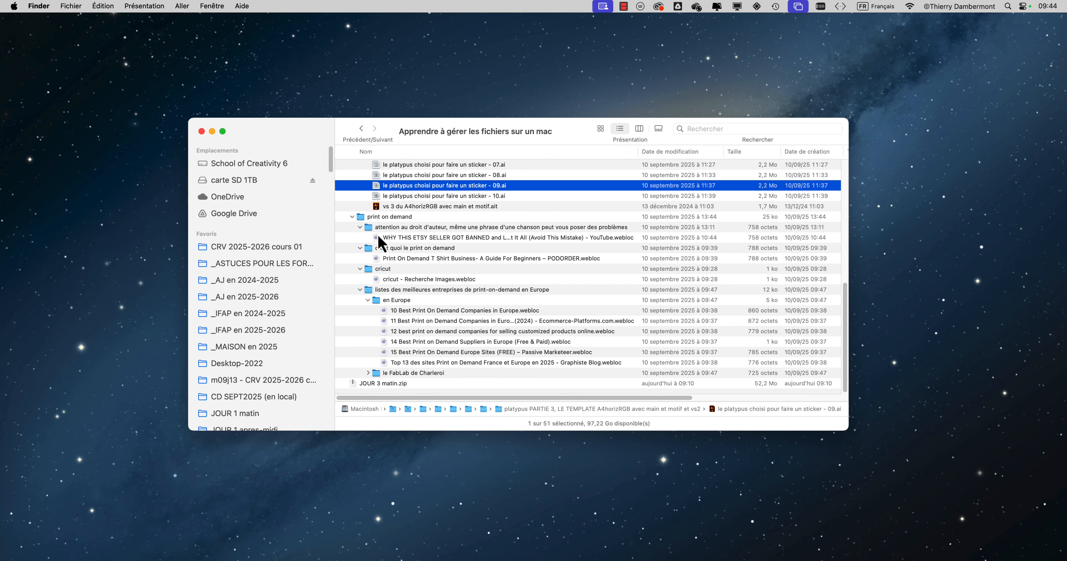
pyautogui.scroll(5, 446, 266)
pyautogui.scroll(10, 446, 265)
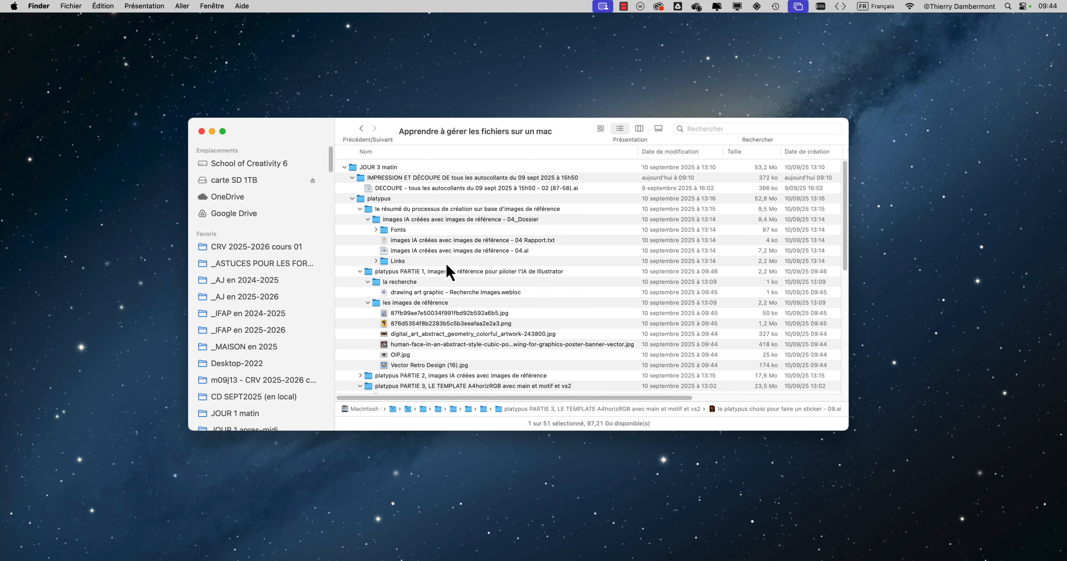
pyautogui.moveTo(304, 137); pyautogui.dragTo(236, 60)
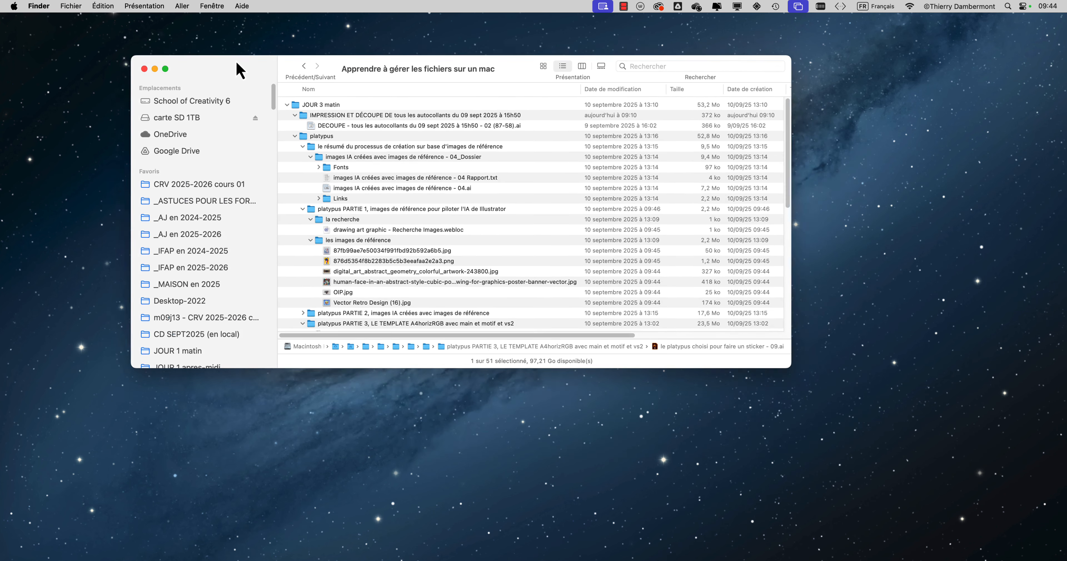
pyautogui.doubleClick(780, 353)
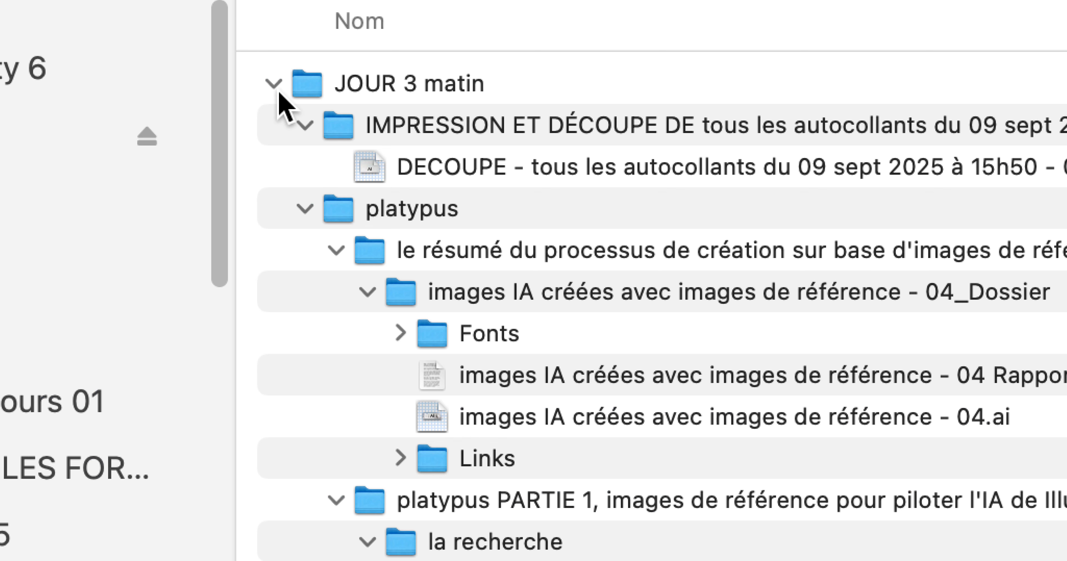
# Step: Collapse the whole JOUR 3 matin folder in the list and expand it again, repeating the toggle
pyautogui.click(274, 85)
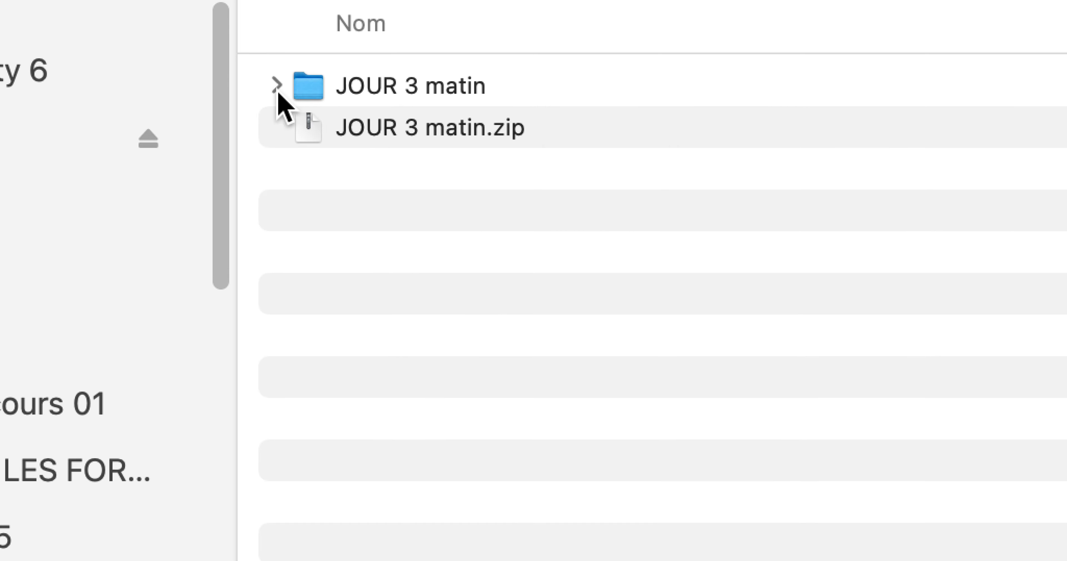
pyautogui.click(277, 87)
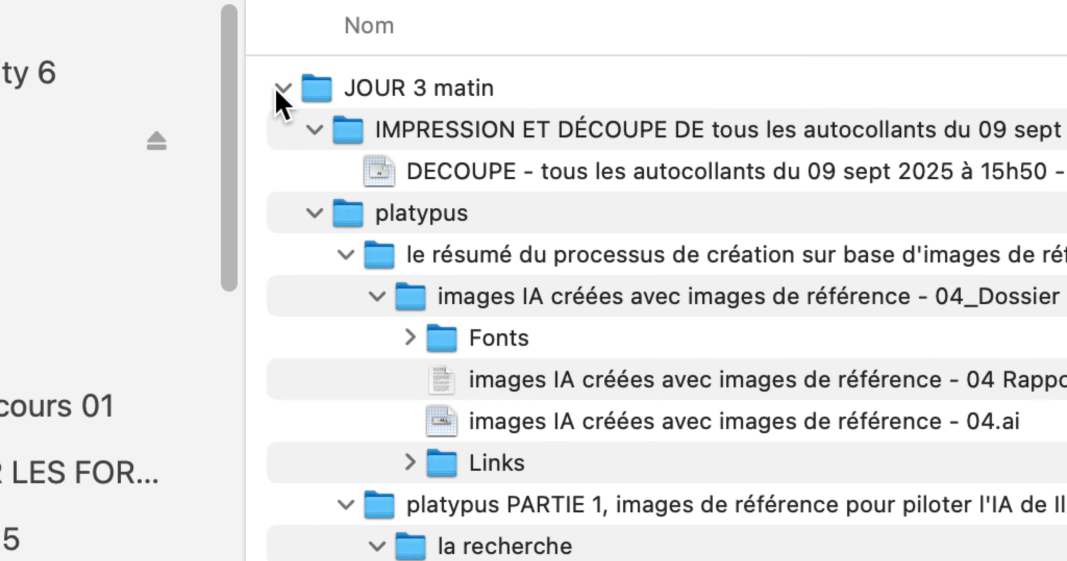
pyautogui.click(279, 90)
pyautogui.click(278, 91)
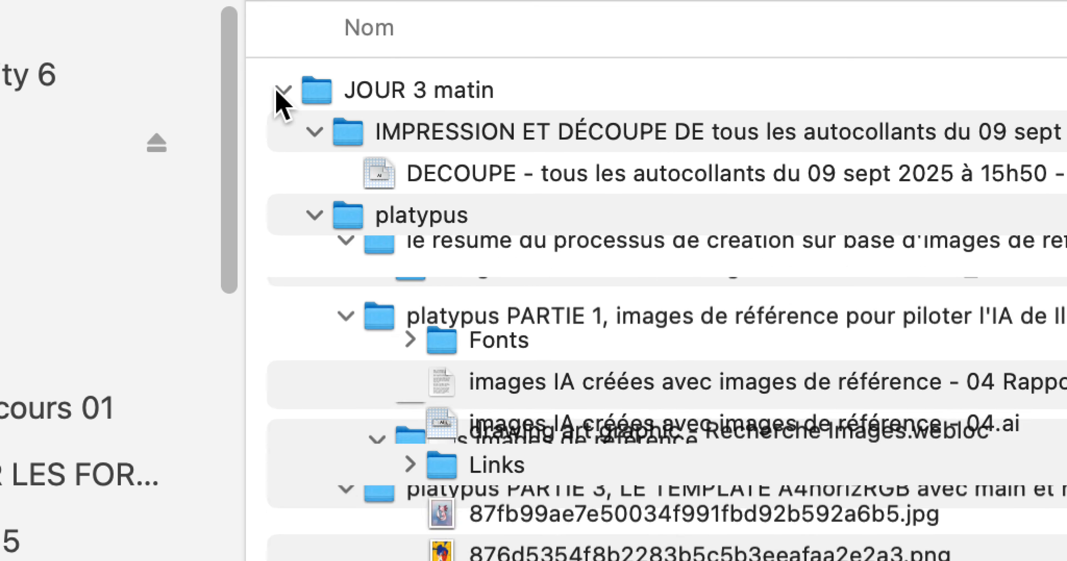
# Step: Collapse and re-expand the JOUR 3 matin folder several times, looking through its nested folders and files while it is open
pyautogui.click(278, 91)
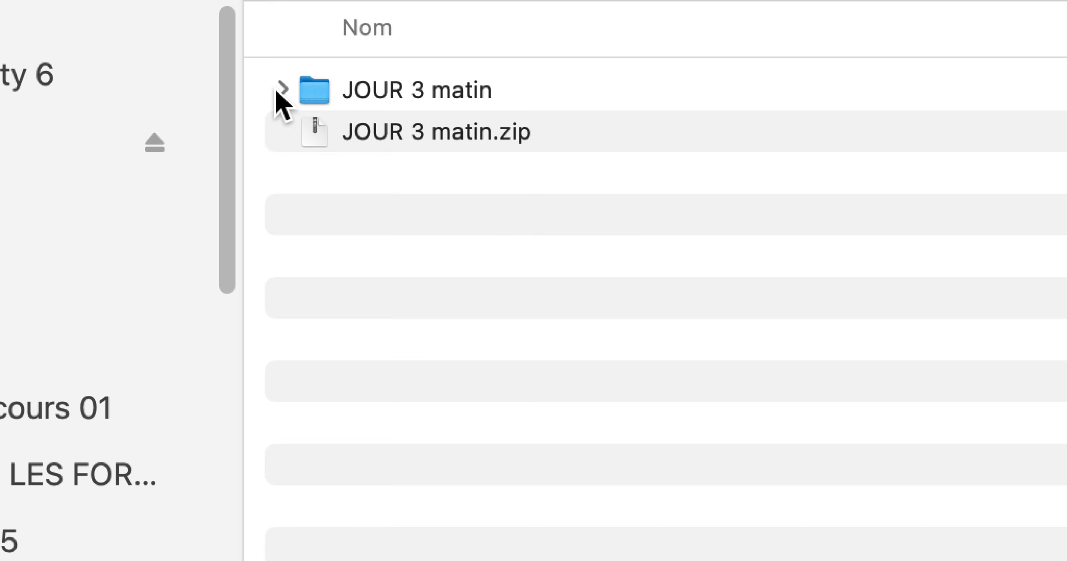
pyautogui.click(279, 91)
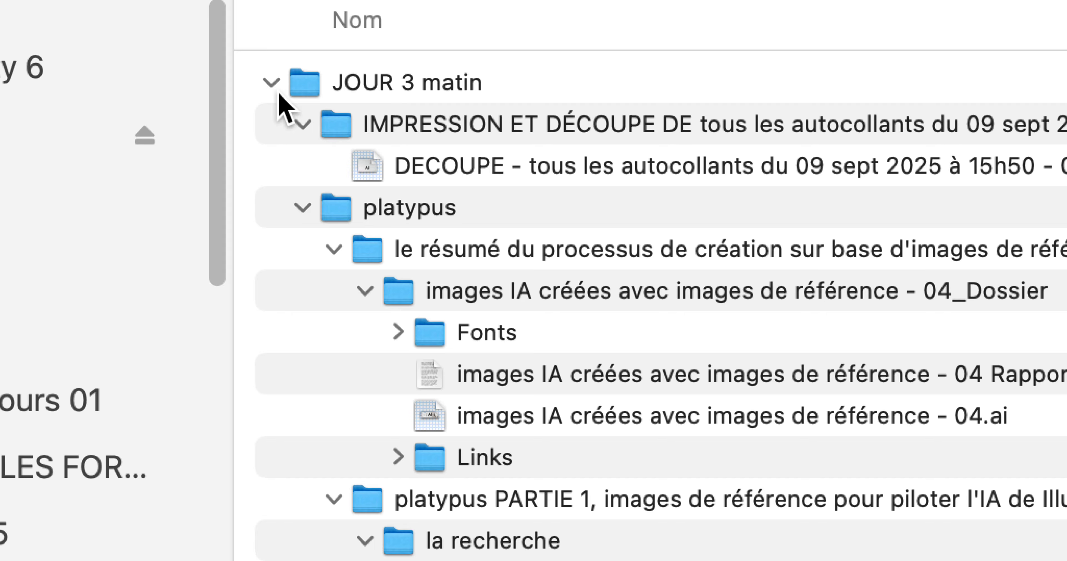
pyautogui.click(277, 87)
pyautogui.click(277, 89)
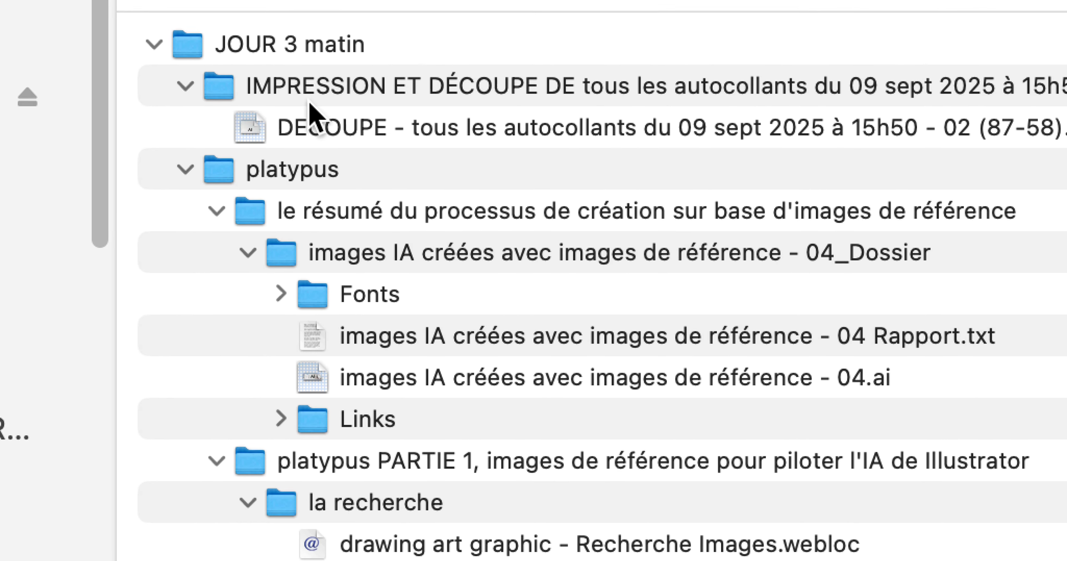
pyautogui.scroll(-10, 309, 124)
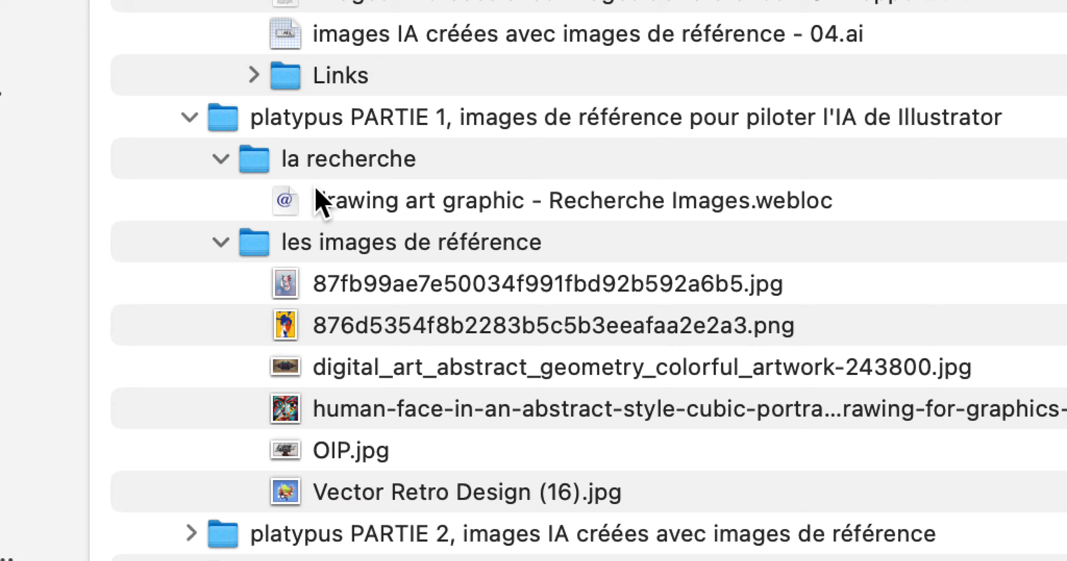
pyautogui.scroll(-5, 321, 201)
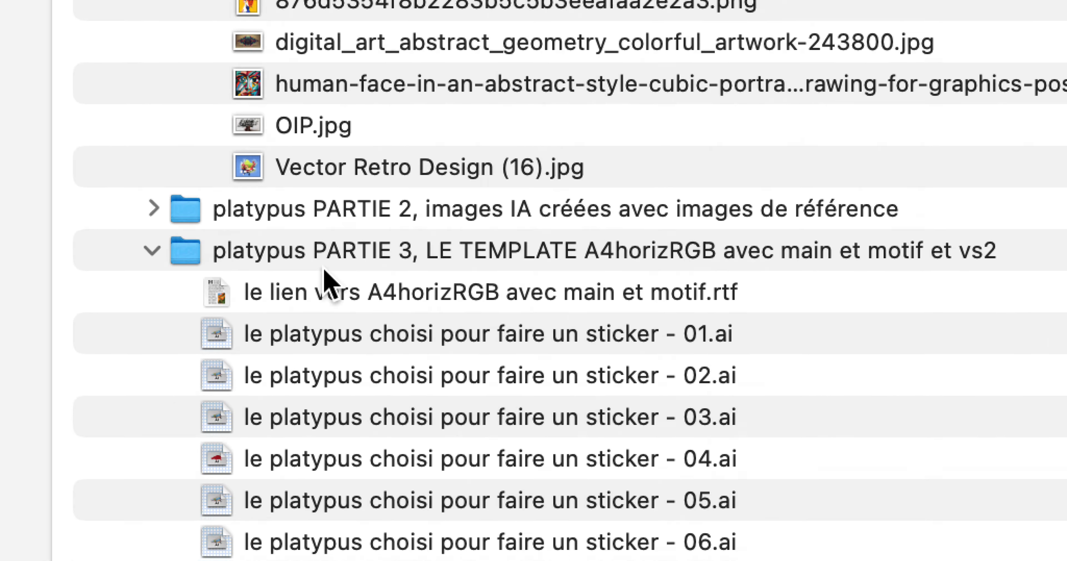
pyautogui.scroll(15, 325, 281)
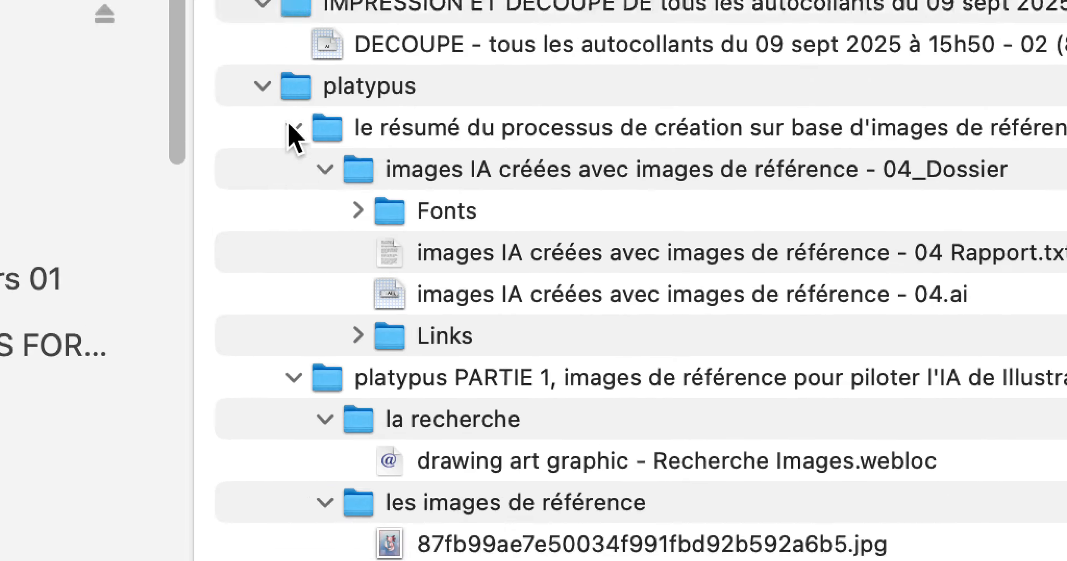
pyautogui.click(277, 89)
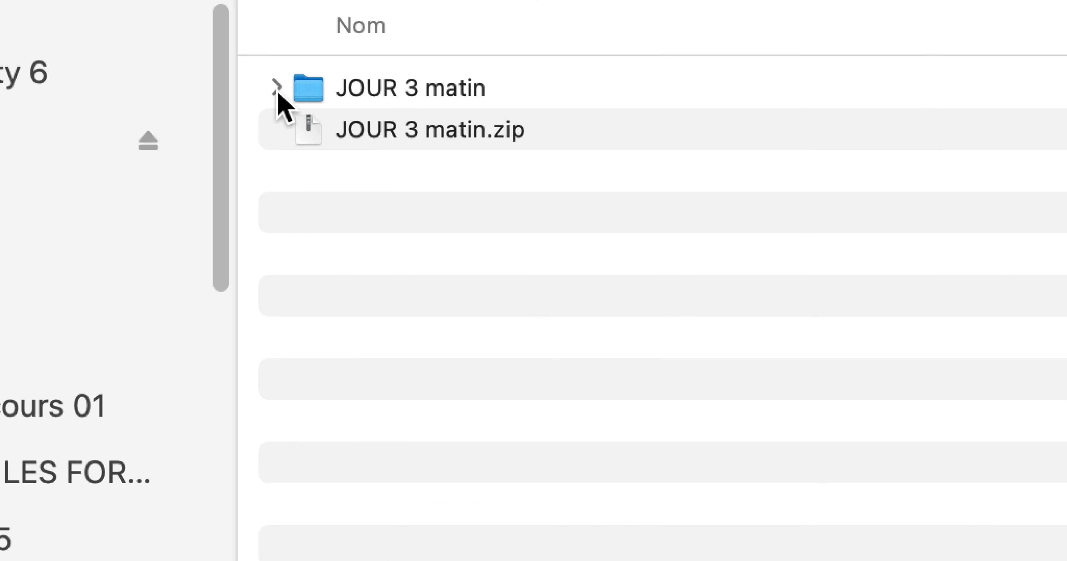
pyautogui.click(277, 88)
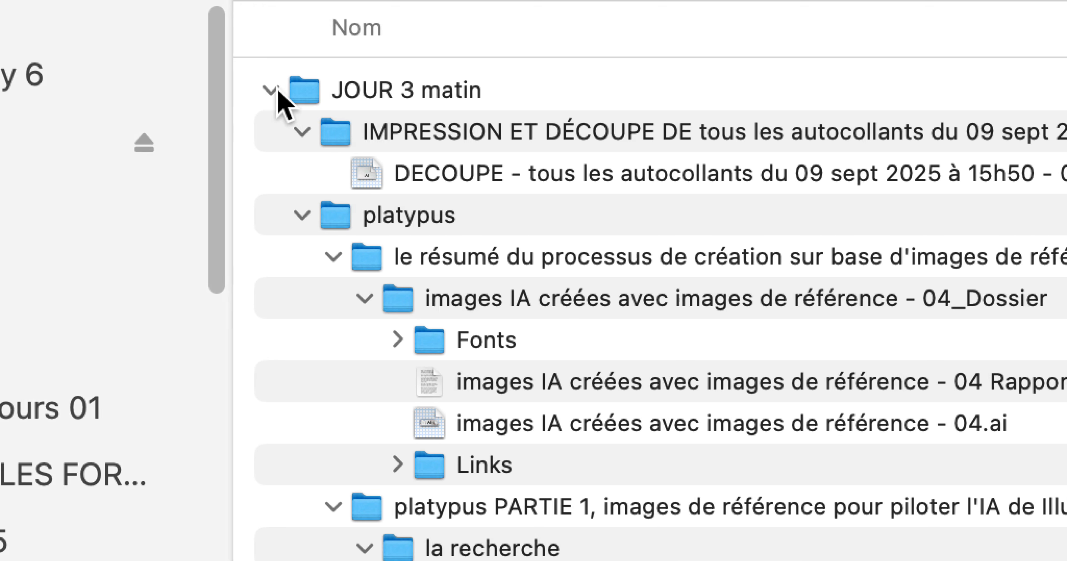
# Step: Collapse JOUR 3 matin together with all its subfolders, and reopen it so that only its first-level folders are listed
pyautogui.click(272, 89)
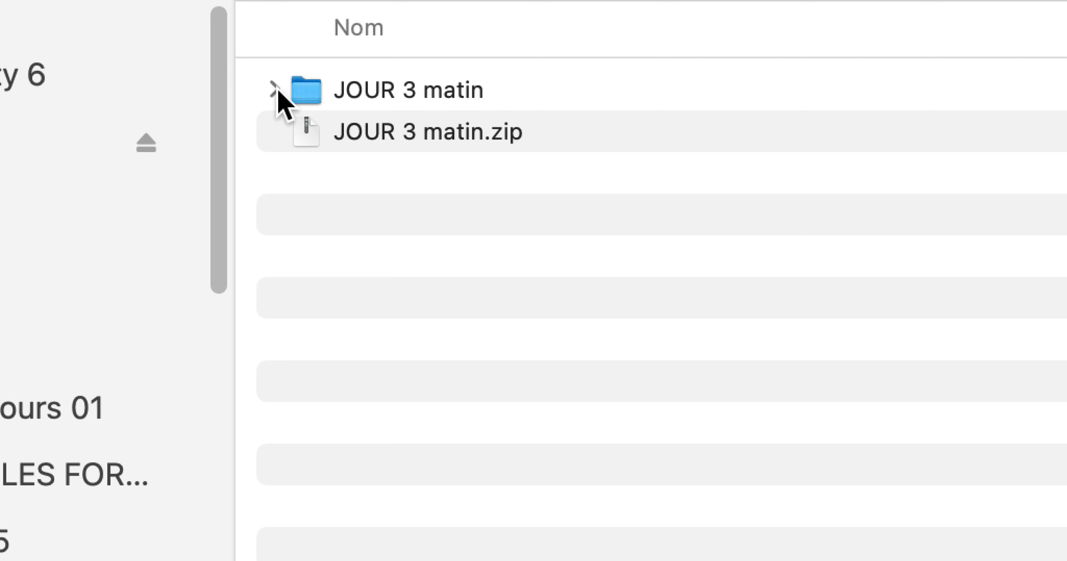
pyautogui.click(274, 90)
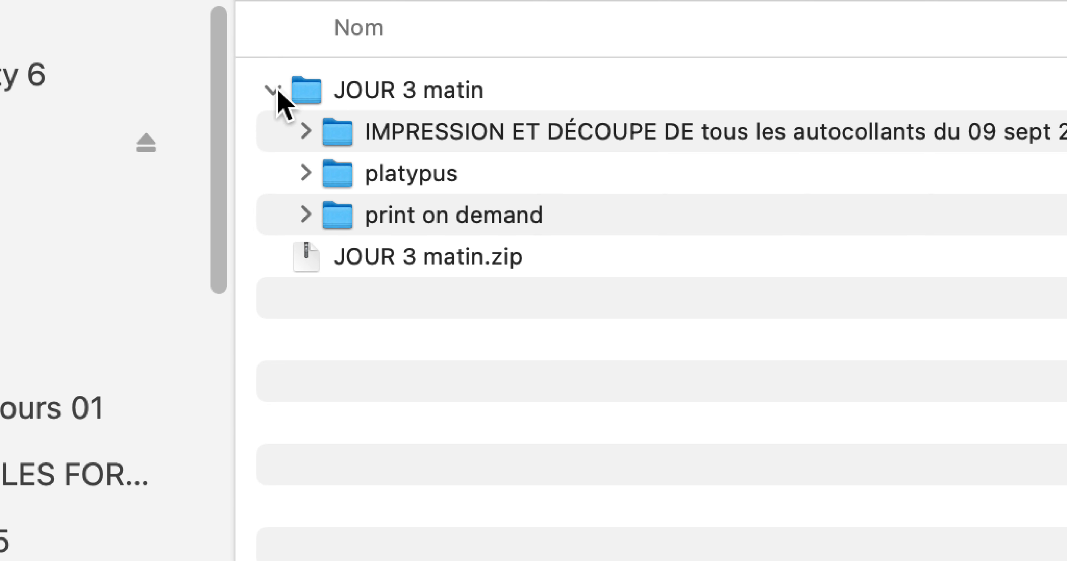
pyautogui.click(279, 92)
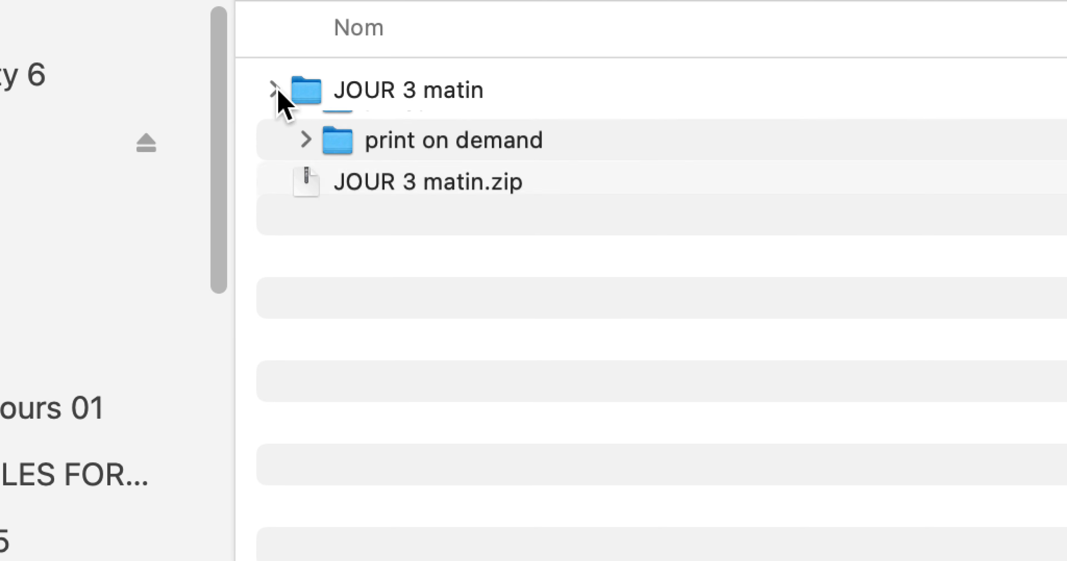
pyautogui.click(279, 92)
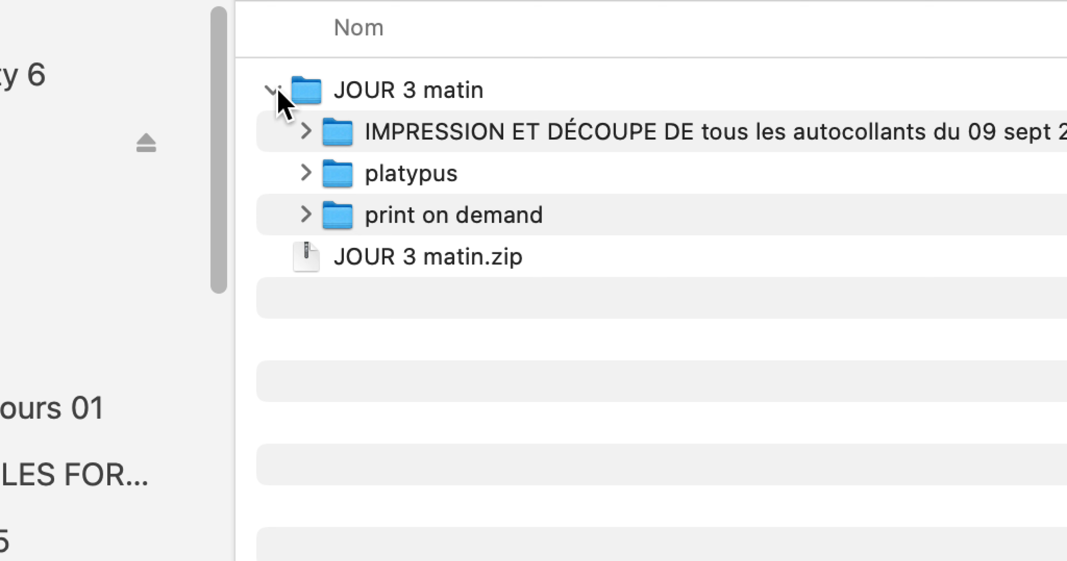
pyautogui.click(274, 90)
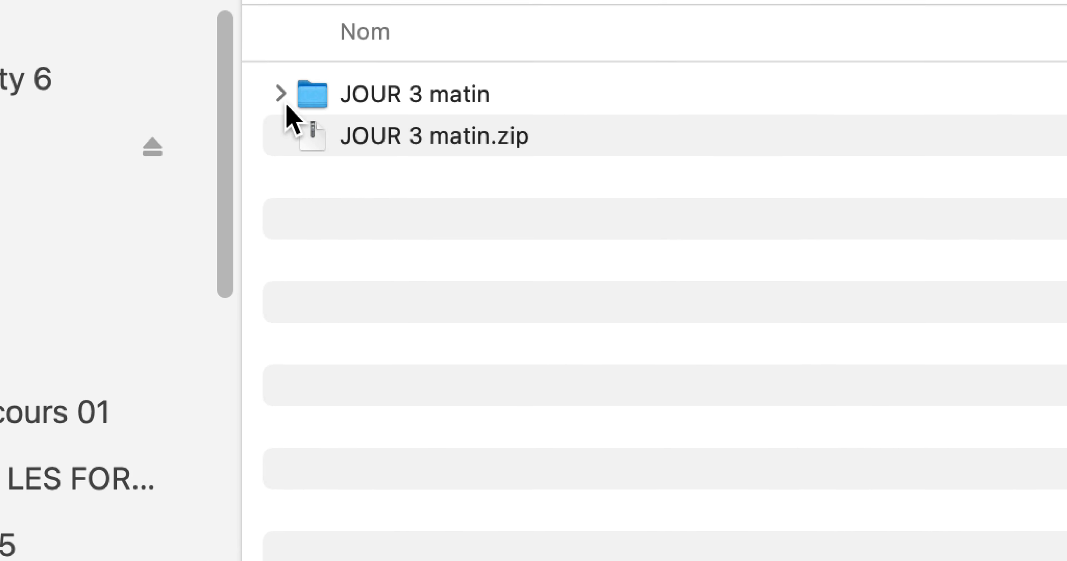
pyautogui.click(282, 99)
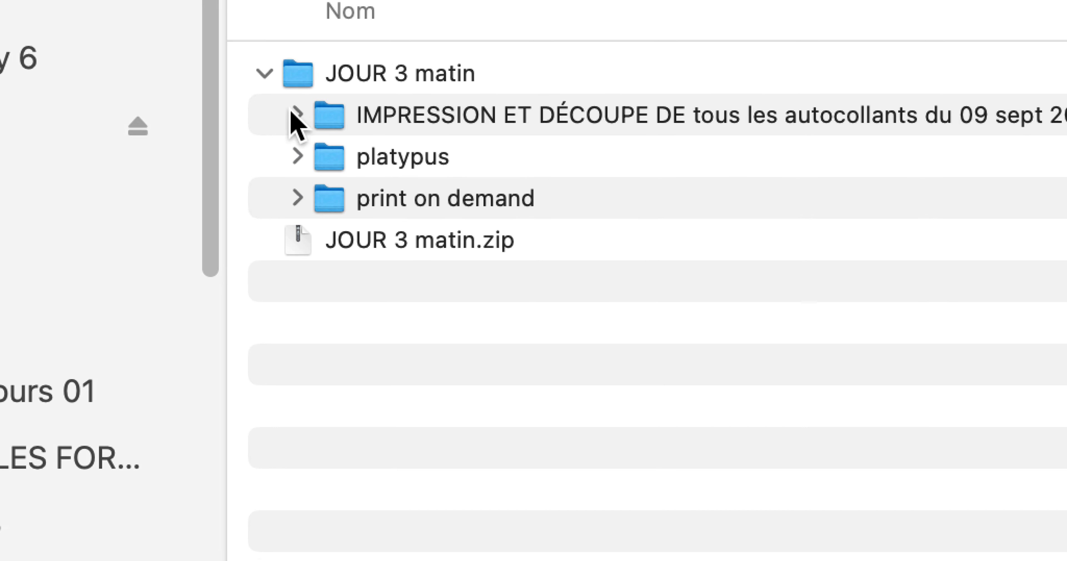
# Step: Expand and collapse the IMPRESSION ET DÉCOUPE folder, and repeatedly expand and collapse the platypus folder by one level
pyautogui.click(292, 111)
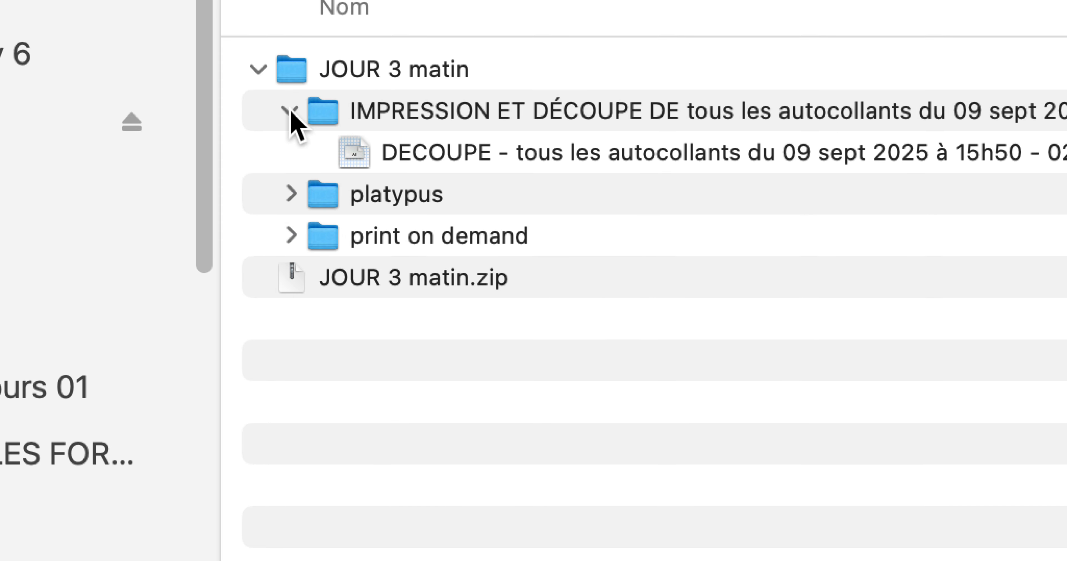
pyautogui.click(291, 110)
pyautogui.click(291, 152)
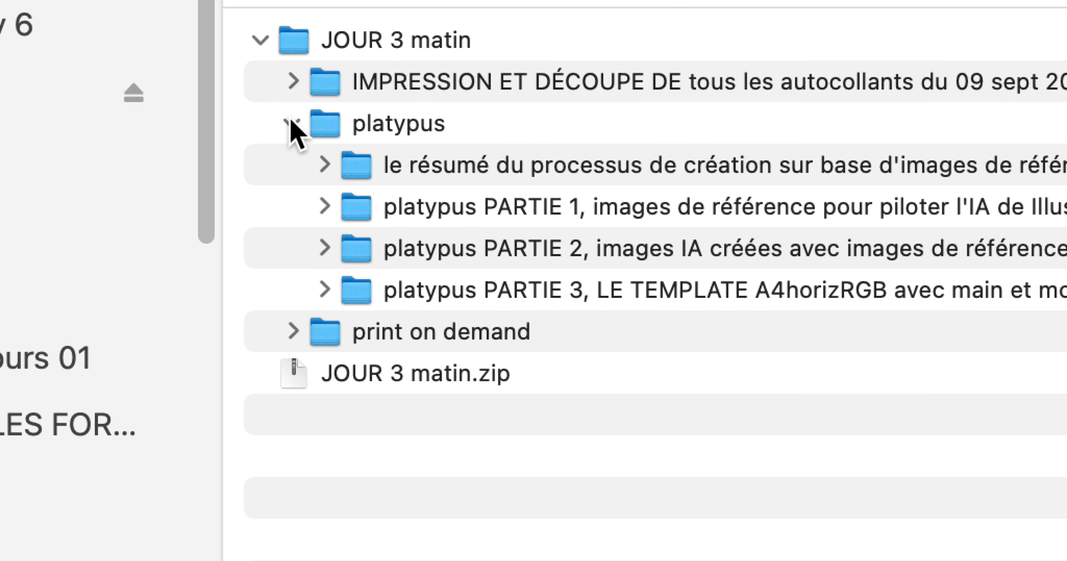
pyautogui.click(294, 123)
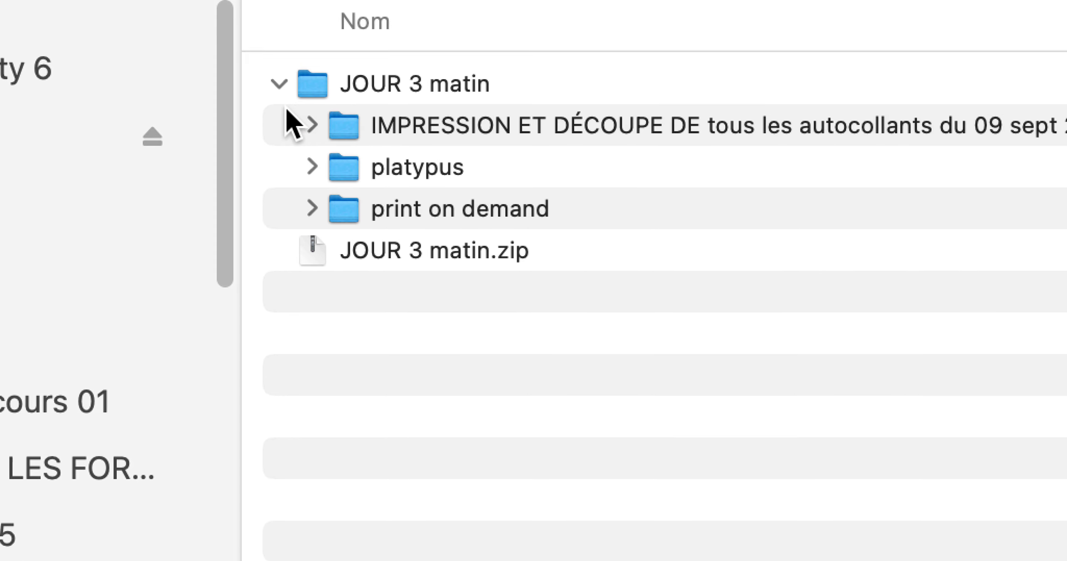
pyautogui.click(311, 167)
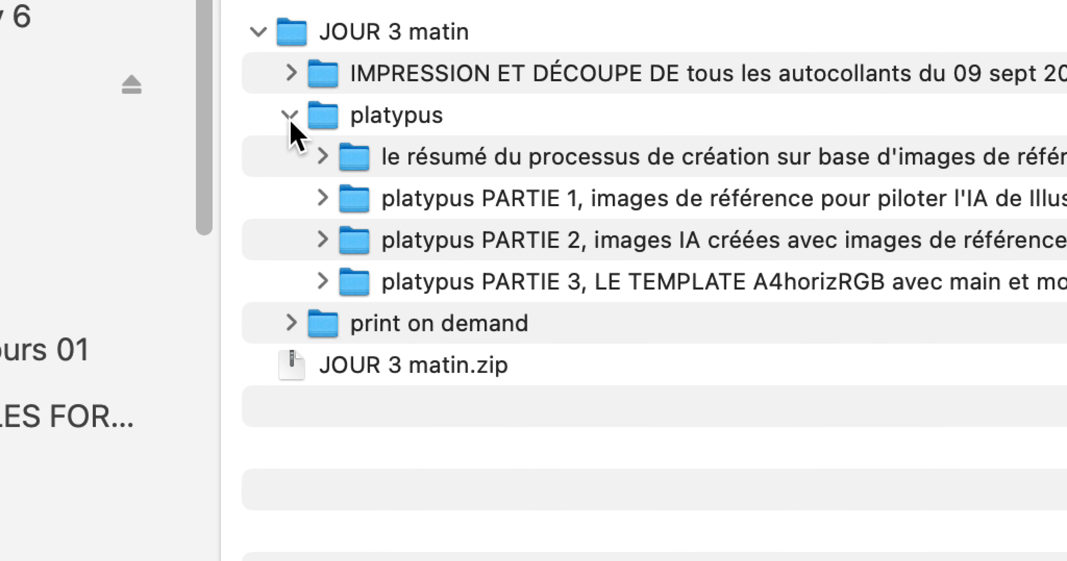
pyautogui.click(291, 122)
pyautogui.click(292, 123)
pyautogui.click(291, 122)
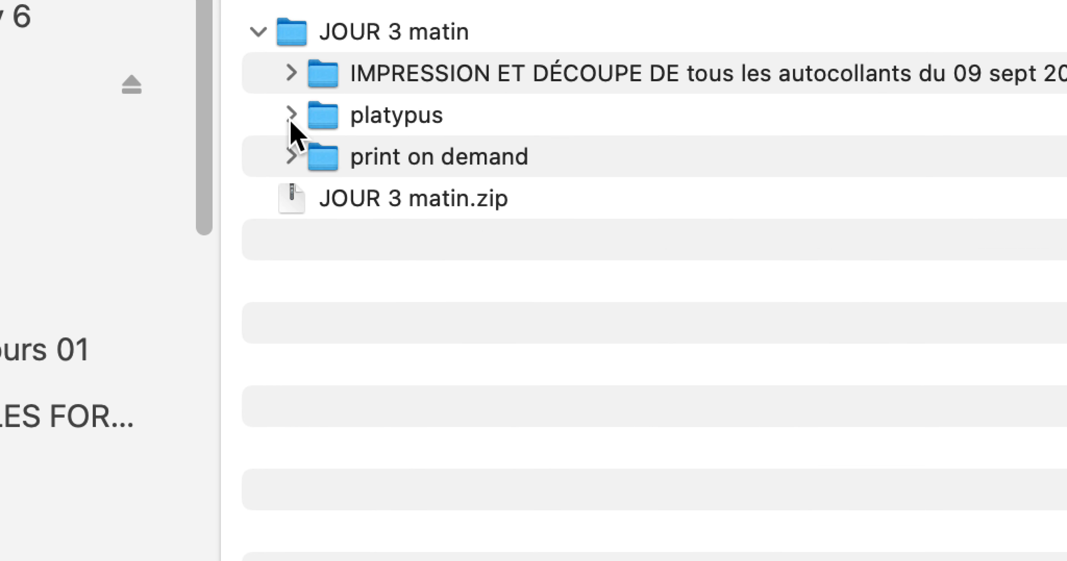
pyautogui.click(291, 123)
pyautogui.click(290, 121)
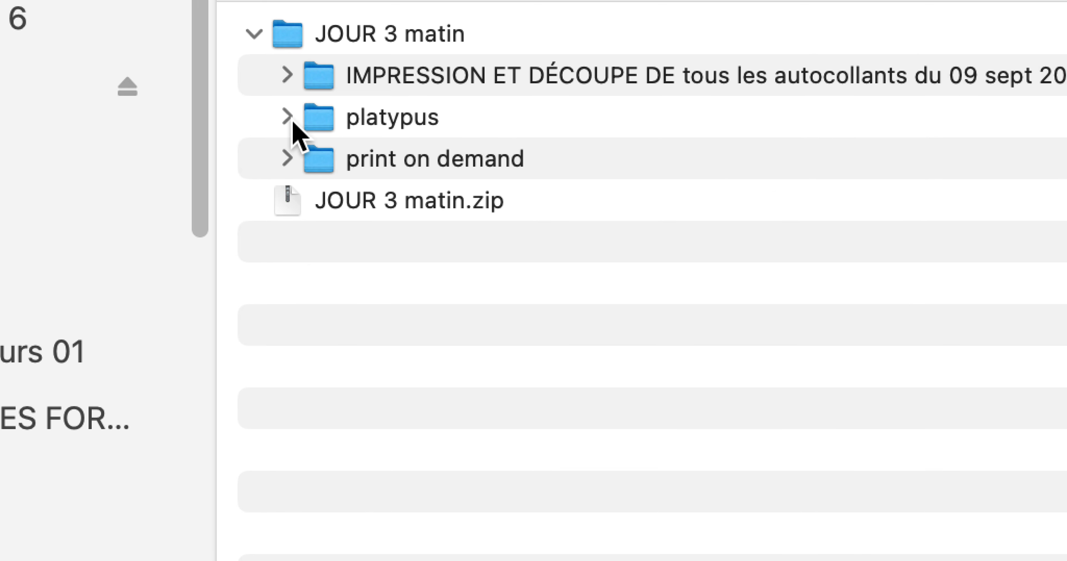
# Step: Expand the platypus folder together with all its nested subfolders at once and look through the listed files
pyautogui.click(291, 122)
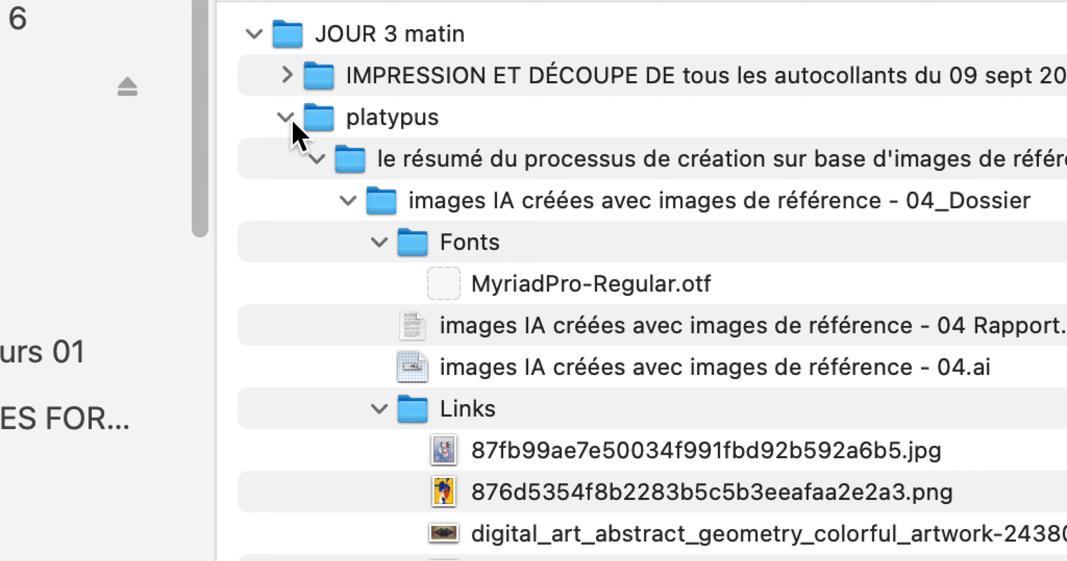
pyautogui.scroll(-15, 298, 138)
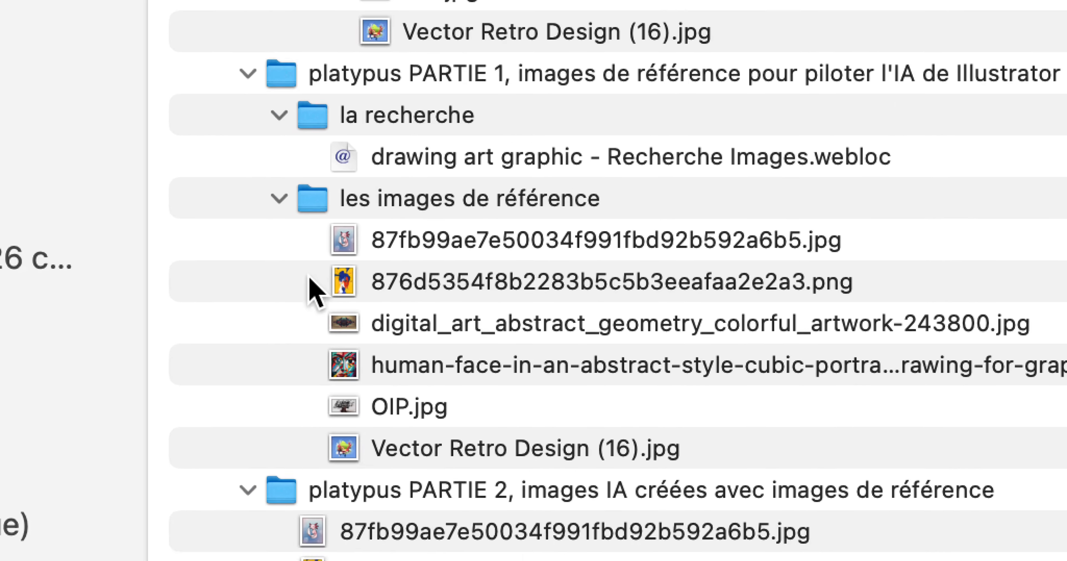
pyautogui.scroll(15, 315, 290)
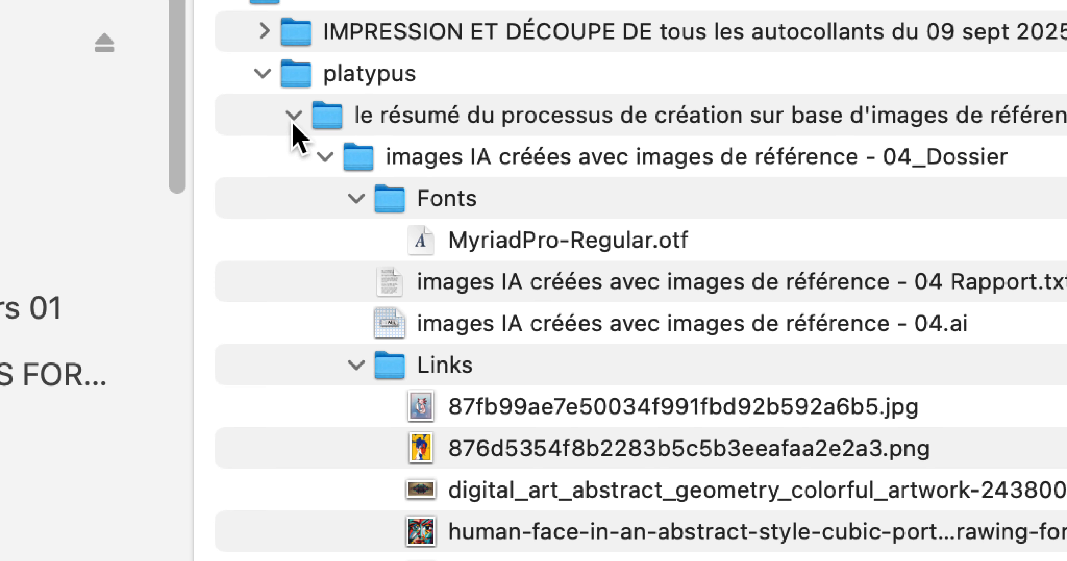
# Step: Collapse the "le résumé du processus de création" folder, and close platypus with all its nested subfolders folded
pyautogui.click(293, 115)
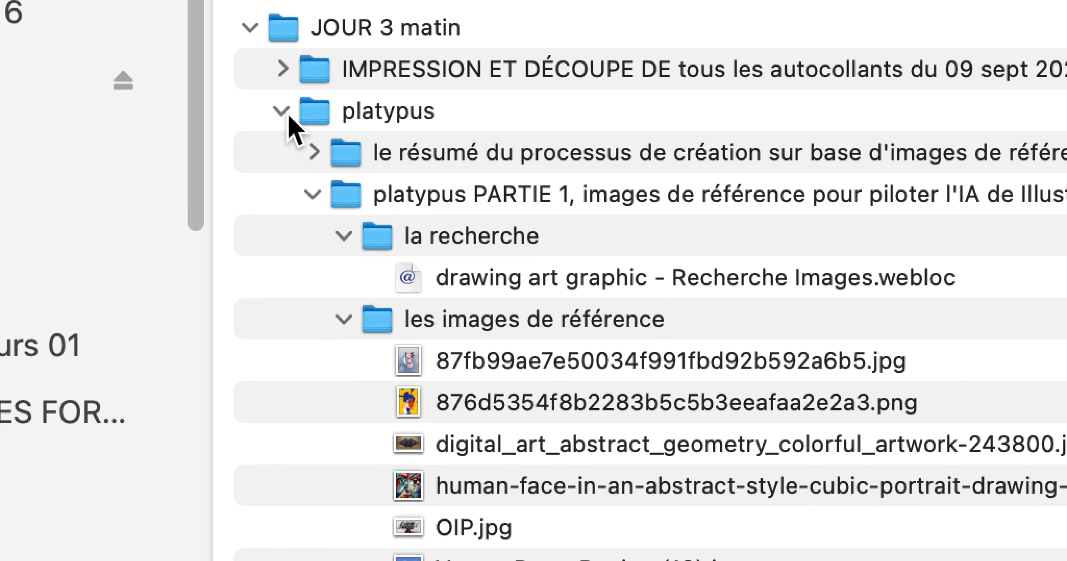
pyautogui.keyDown('alt'); pyautogui.click(289, 117); pyautogui.keyUp('alt')
pyautogui.click(289, 116)
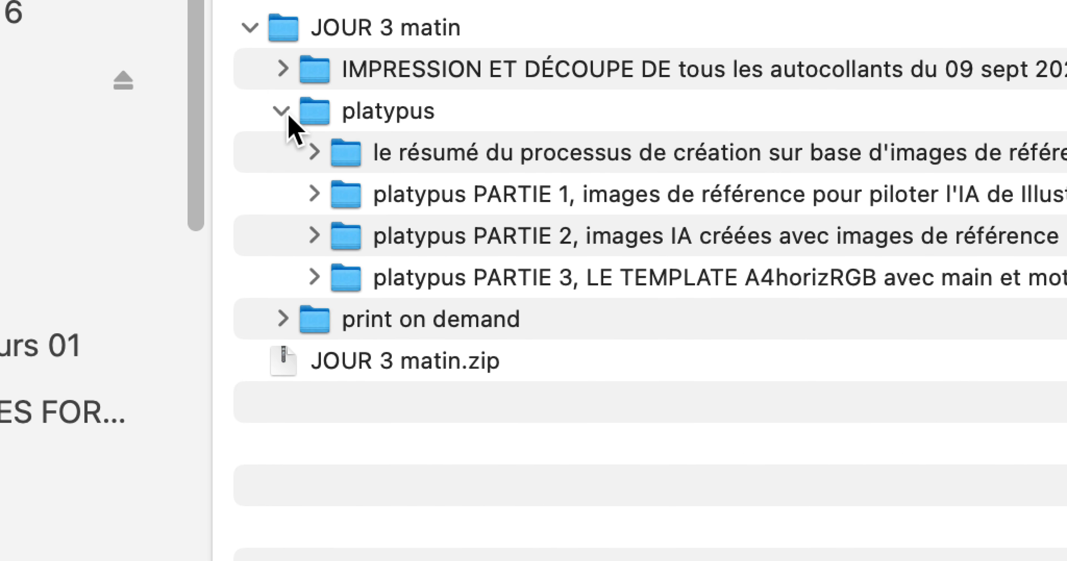
pyautogui.click(289, 117)
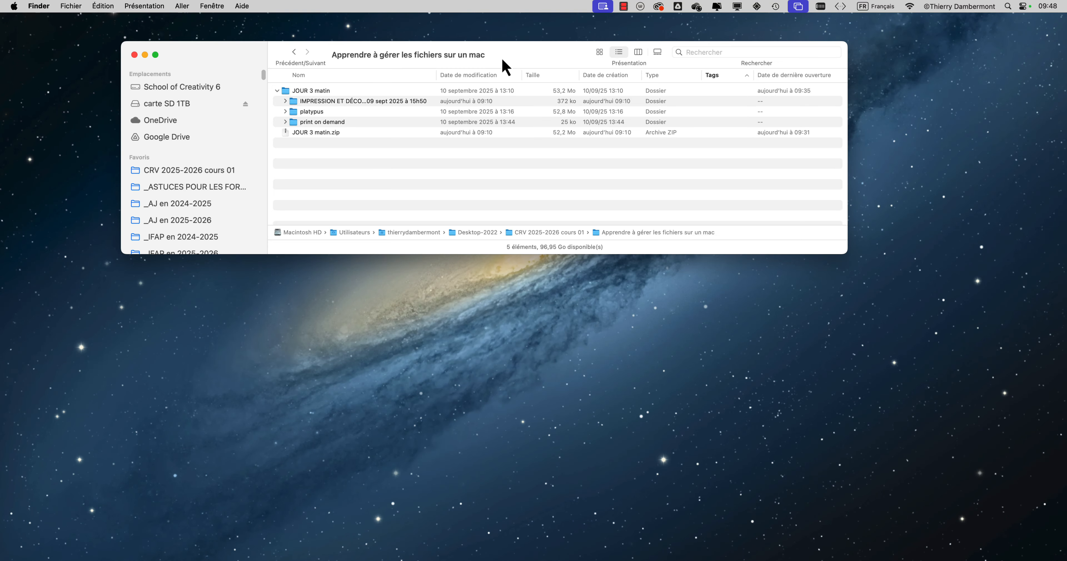
# Step: Sort the list by modification date with the newest item first, and open the JOUR 3 matin folder
pyautogui.moveTo(502, 60); pyautogui.dragTo(527, 85)
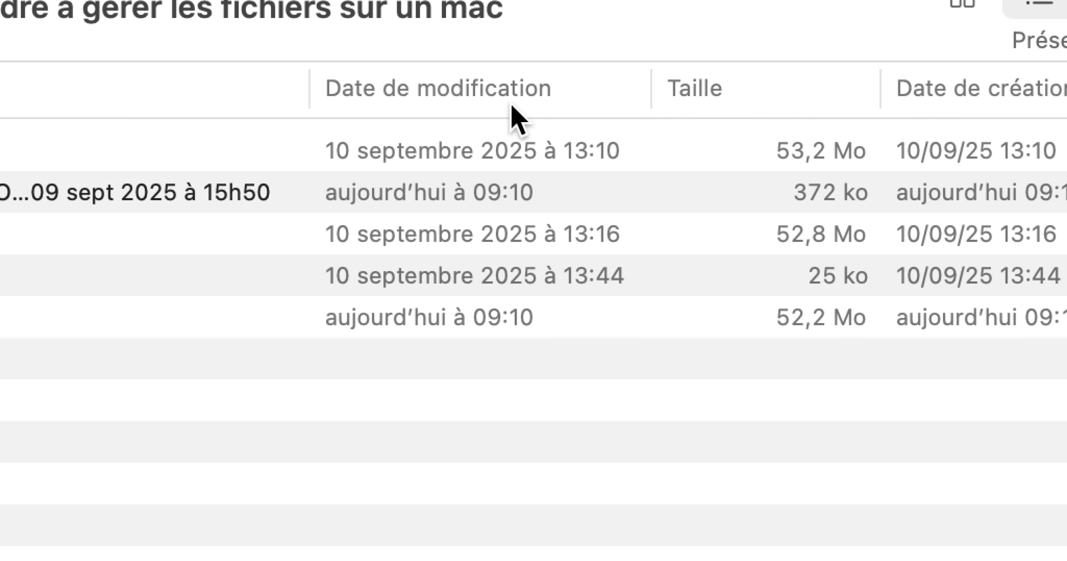
pyautogui.click(512, 106)
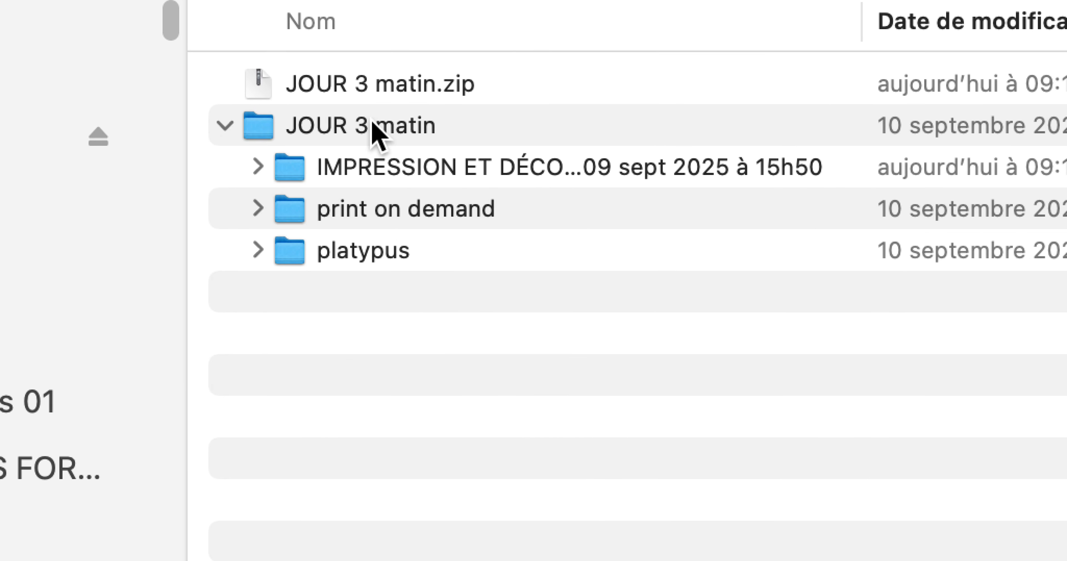
pyautogui.doubleClick(460, 96)
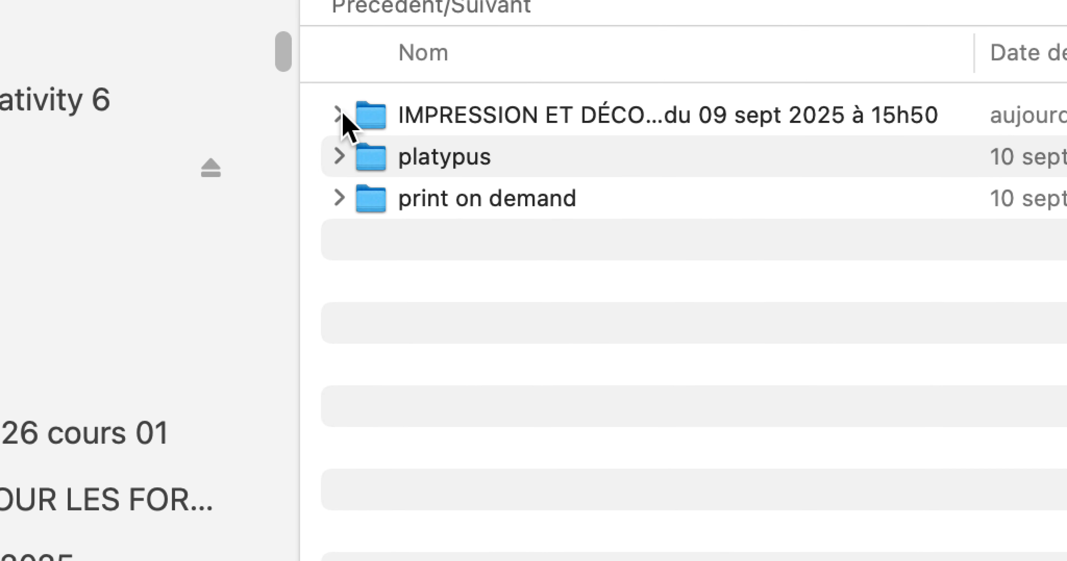
# Step: Expand the IMPRESSION ET DÉCOUPE folder, and widen the Nom column until the full name of its DECOUPE .ai file fits
pyautogui.click(340, 115)
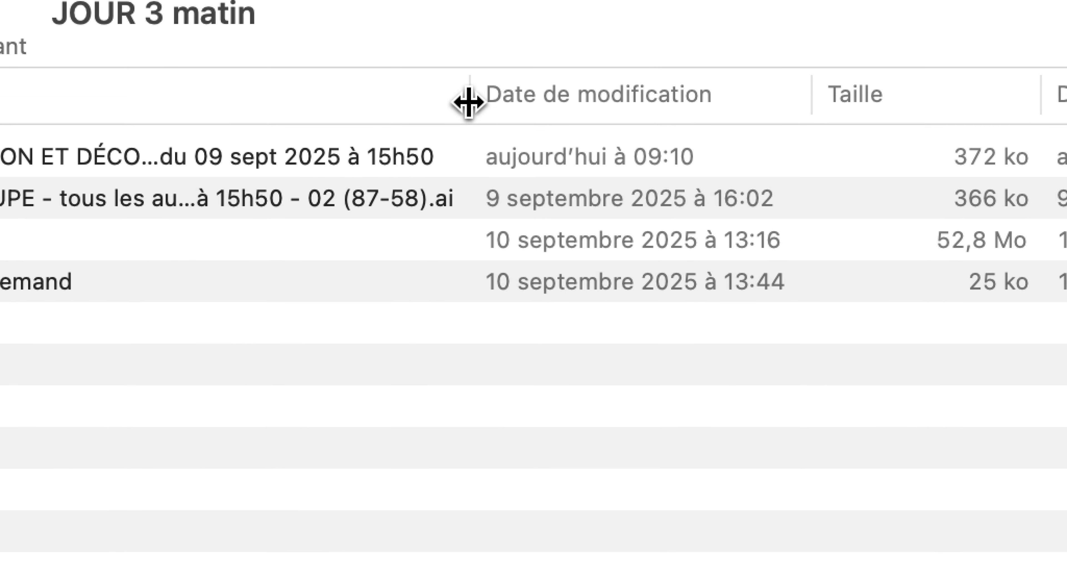
pyautogui.moveTo(524, 38); pyautogui.dragTo(825, 40)
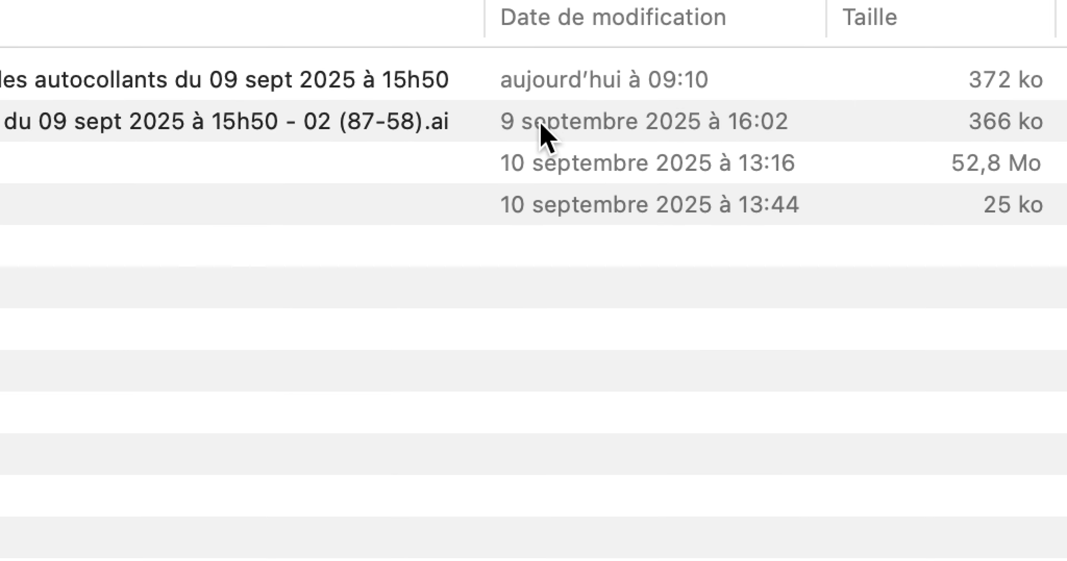
pyautogui.click(288, 203)
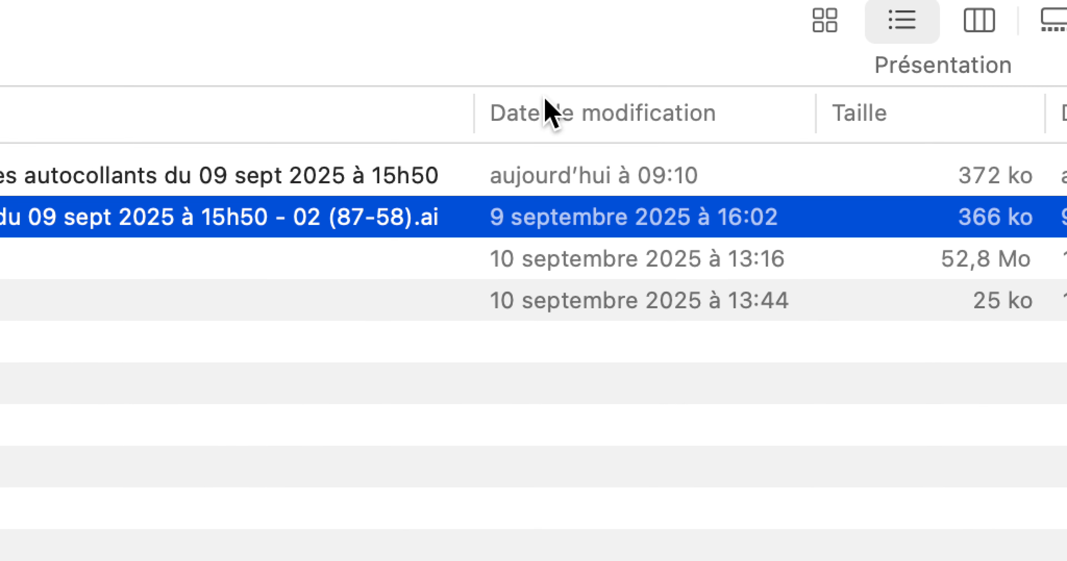
# Step: Sort the JOUR 3 matin contents by modification date, switching between oldest first and newest first and ending with newest first
pyautogui.click(582, 20)
pyautogui.click(546, 104)
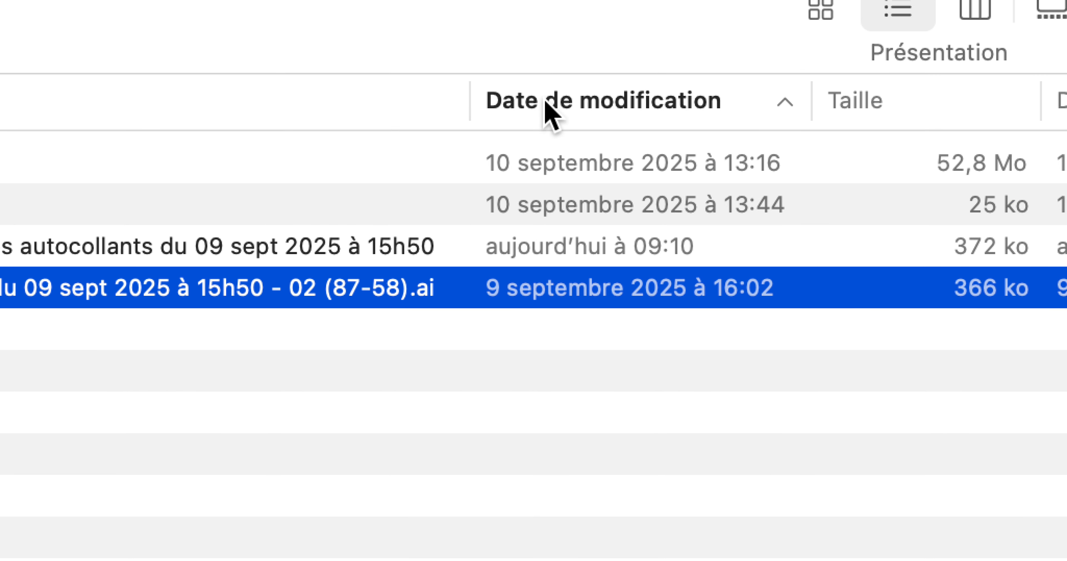
pyautogui.click(546, 103)
pyautogui.click(546, 103)
pyautogui.click(546, 103)
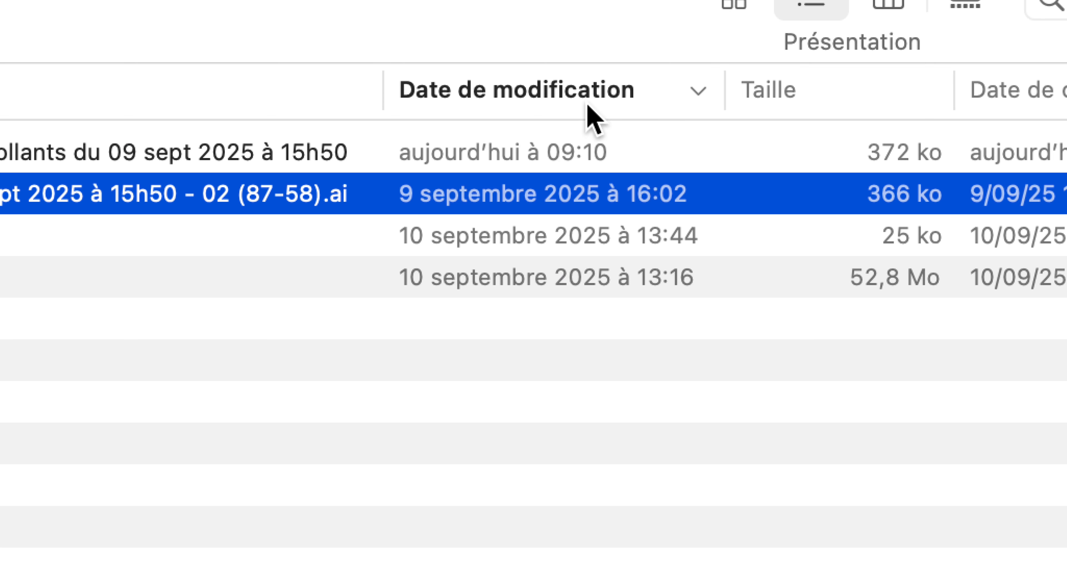
pyautogui.click(588, 107)
pyautogui.click(588, 107)
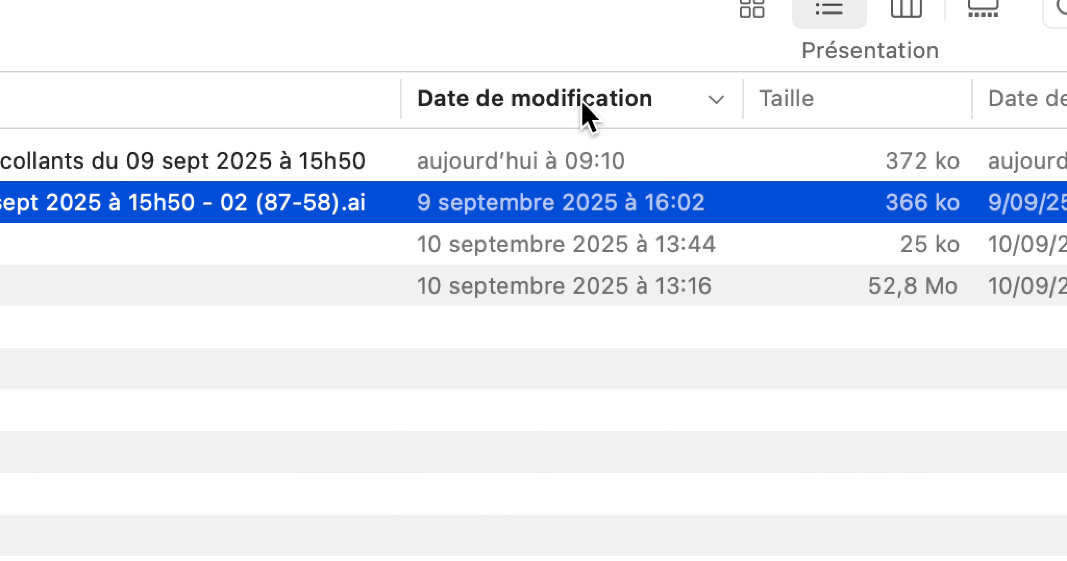
# Step: Check the Taille entry among the available columns, and examine the sizes of platypus and its subfolders, leaving platypus collapsed
pyautogui.rightClick(585, 108)
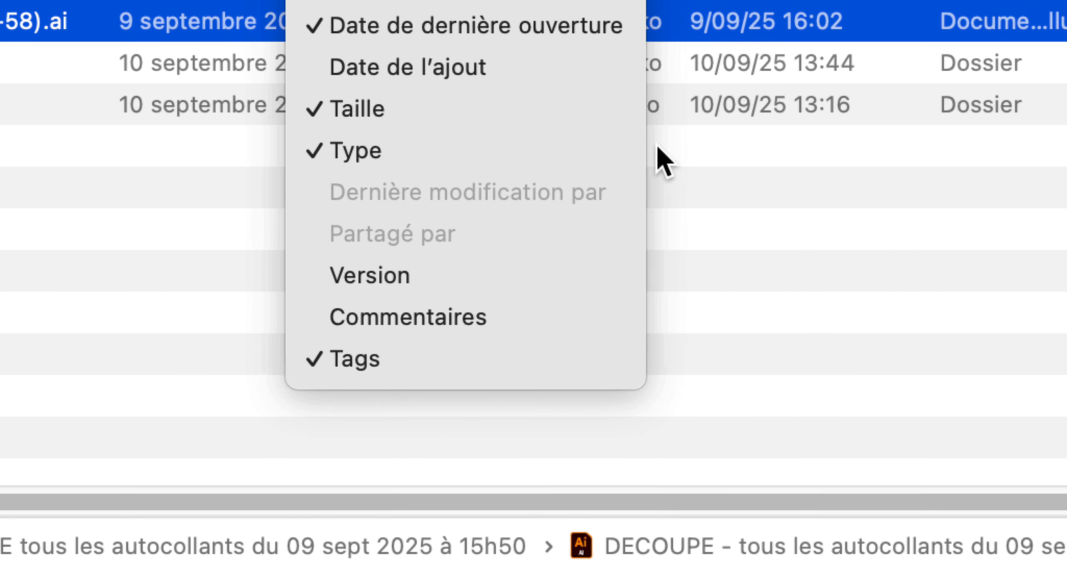
pyautogui.click(755, 179)
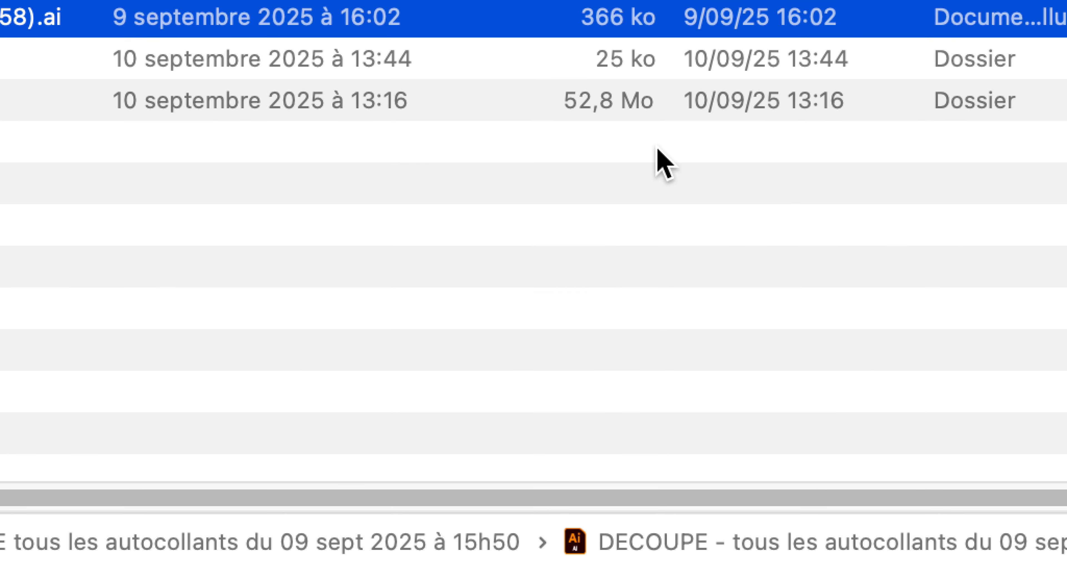
pyautogui.click(254, 107)
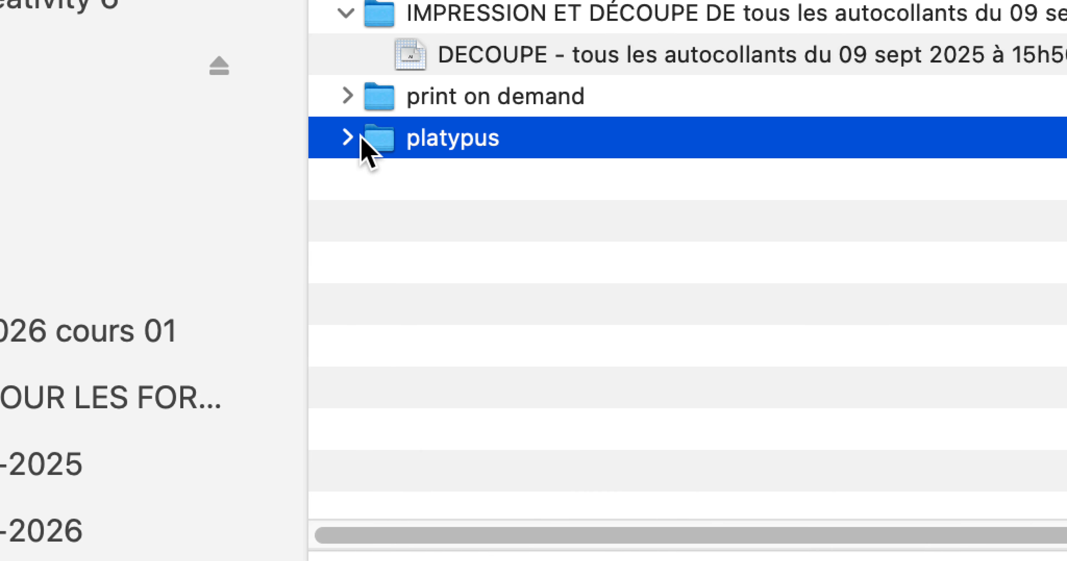
pyautogui.click(156, 135)
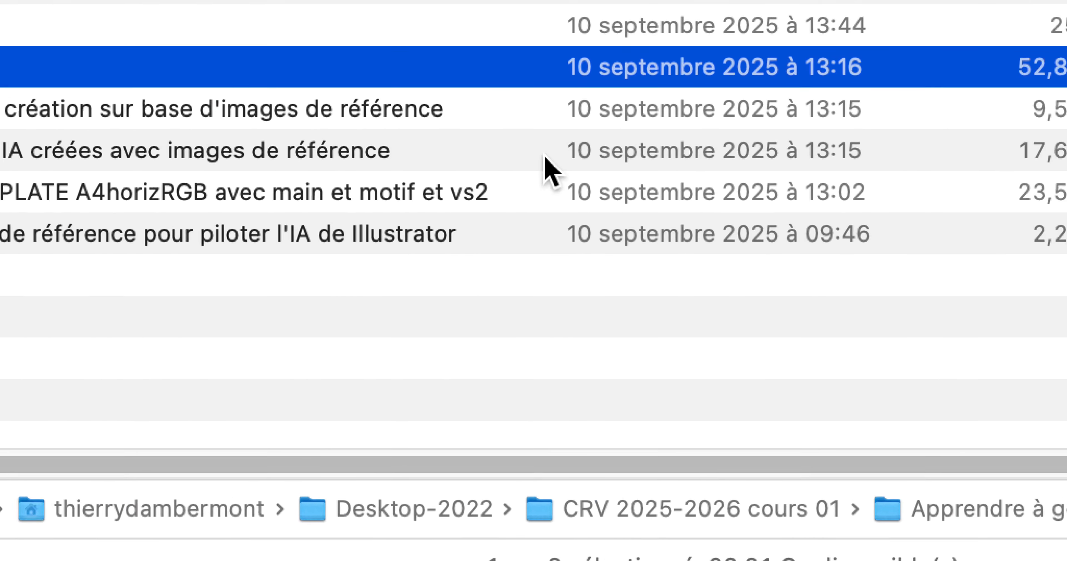
pyautogui.click(1063, 157)
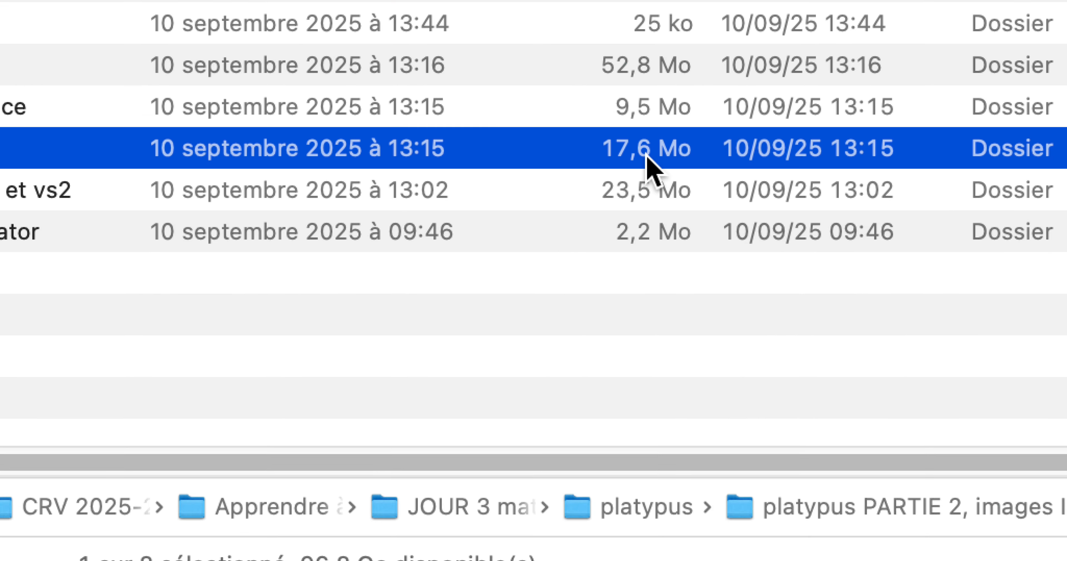
pyautogui.click(650, 185)
pyautogui.click(648, 234)
pyautogui.click(646, 109)
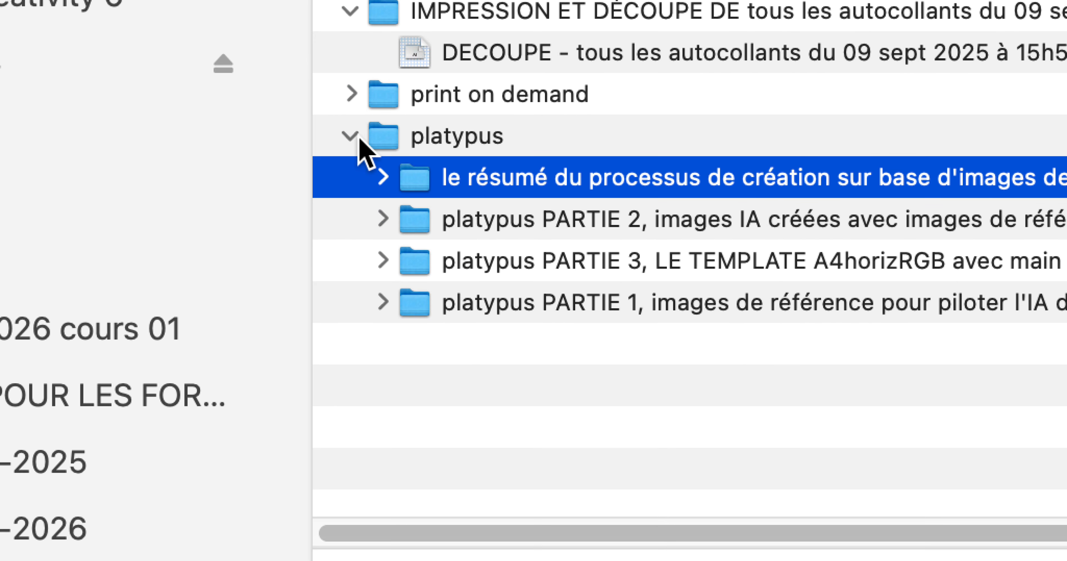
pyautogui.click(358, 141)
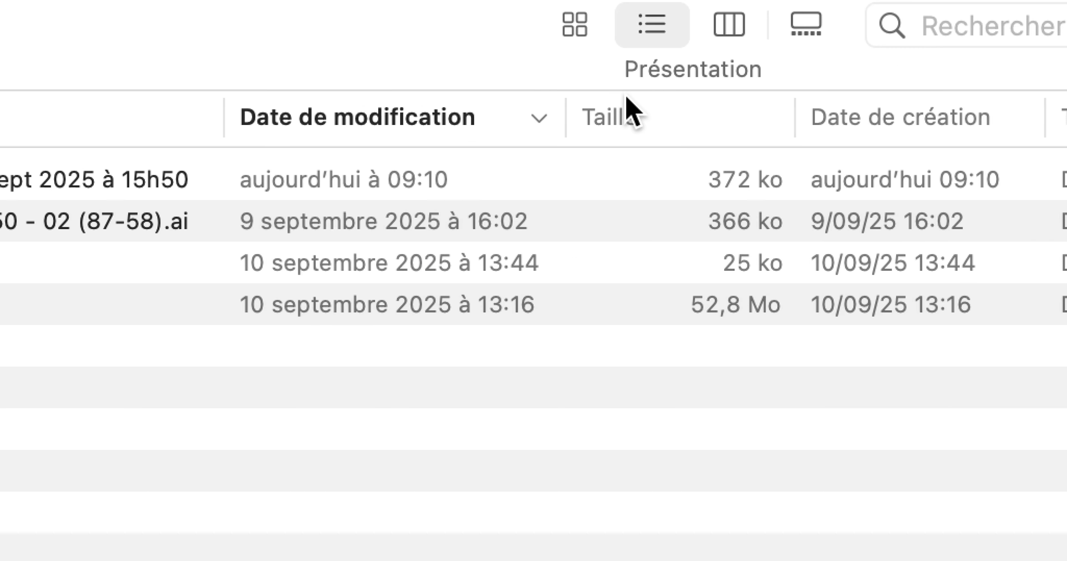
# Step: Sort the list by size with the largest item first, and move the Taille column directly after Nom
pyautogui.click(809, 100)
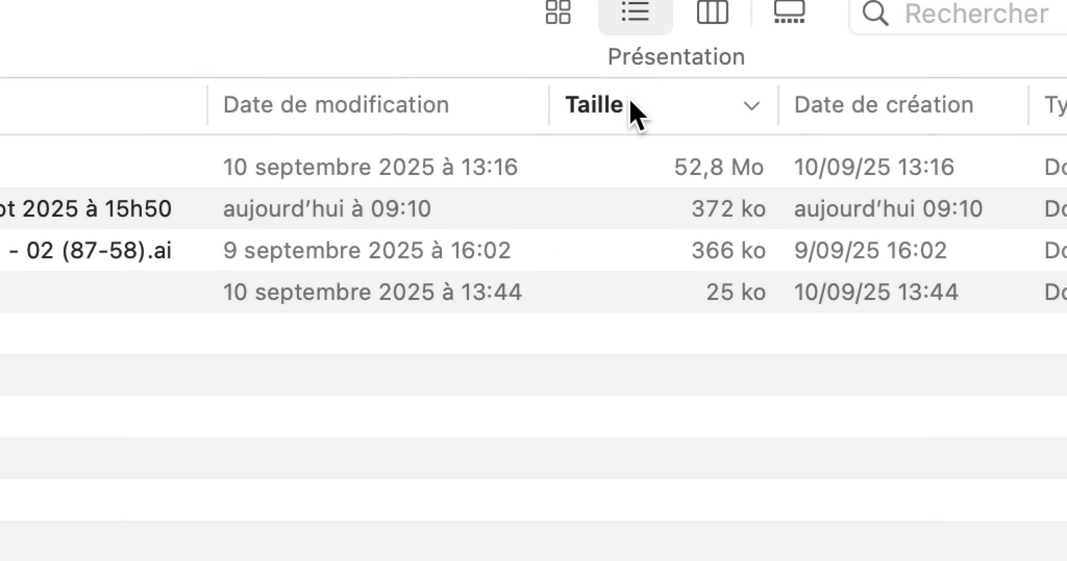
pyautogui.moveTo(812, 100); pyautogui.dragTo(777, 111)
pyautogui.moveTo(622, 104); pyautogui.dragTo(460, 120)
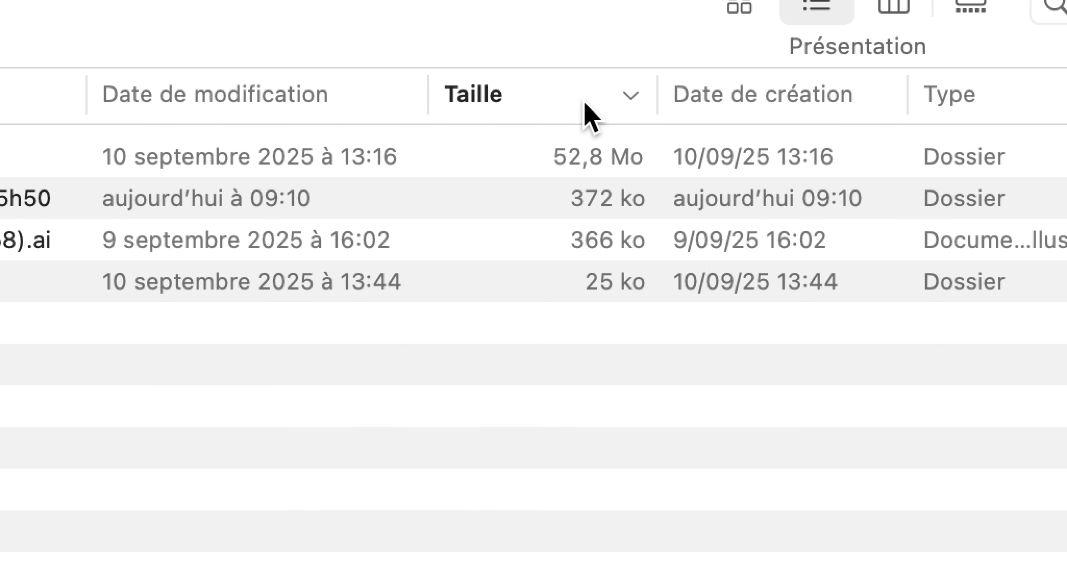
pyautogui.moveTo(584, 104); pyautogui.dragTo(266, 106)
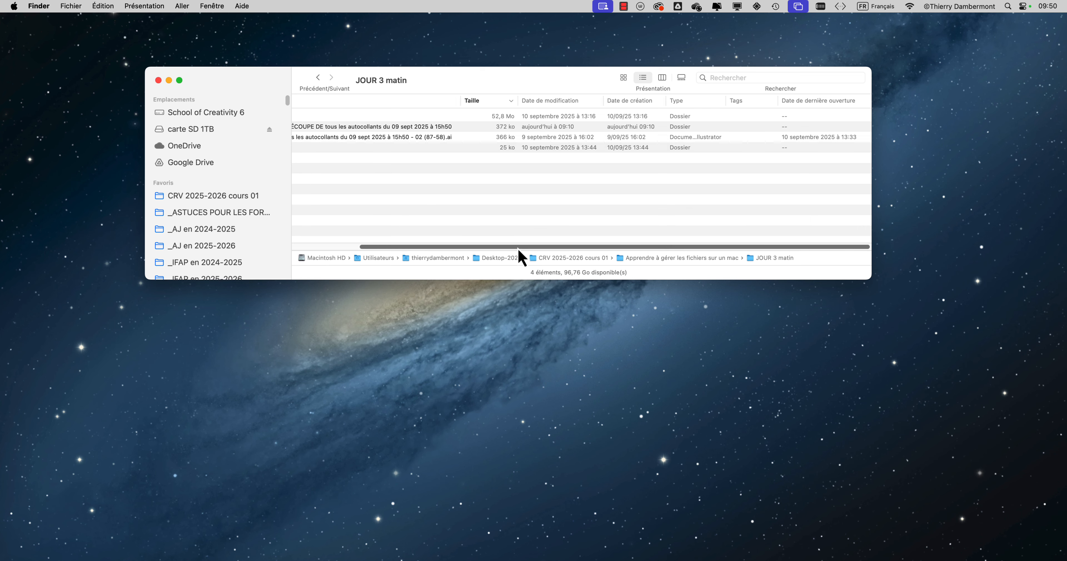
# Step: Enlarge the JOUR 3 matin window until all its columns fit, and show its view options beside the size and date columns
pyautogui.moveTo(519, 248); pyautogui.dragTo(388, 249)
pyautogui.moveTo(872, 282); pyautogui.dragTo(965, 361)
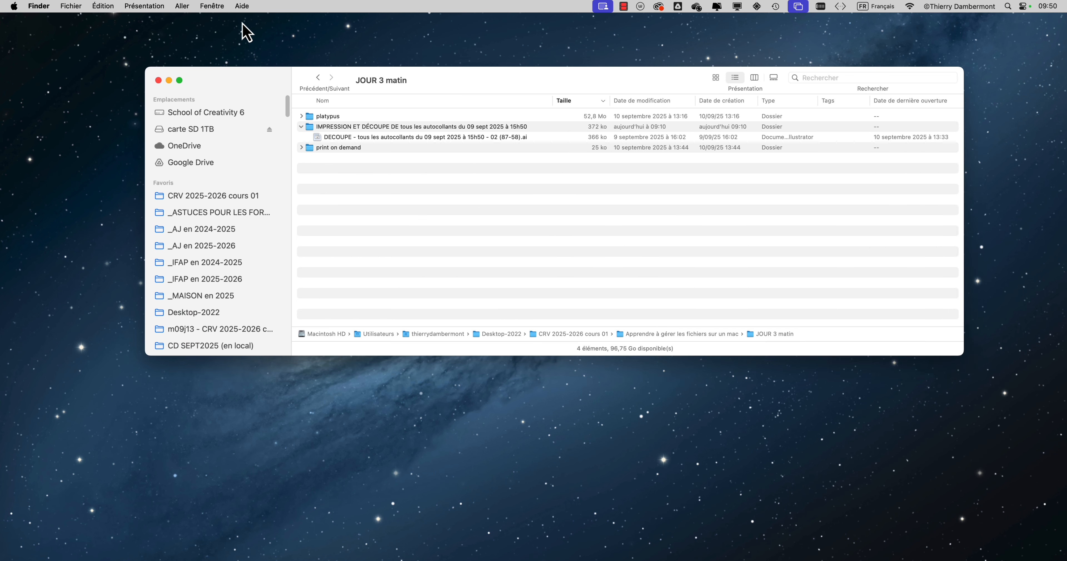
pyautogui.click(164, 6)
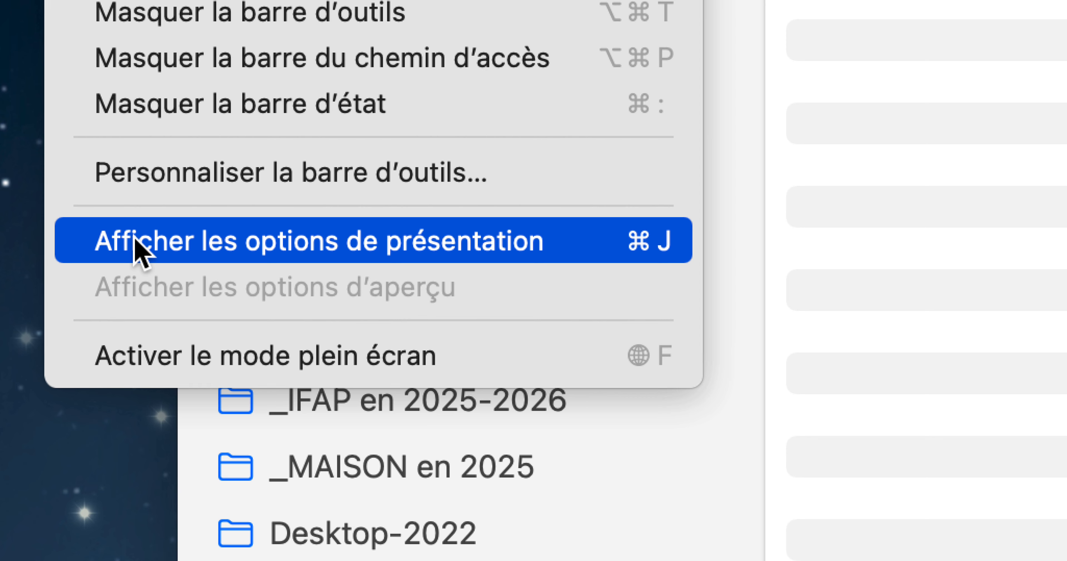
pyautogui.click(135, 240)
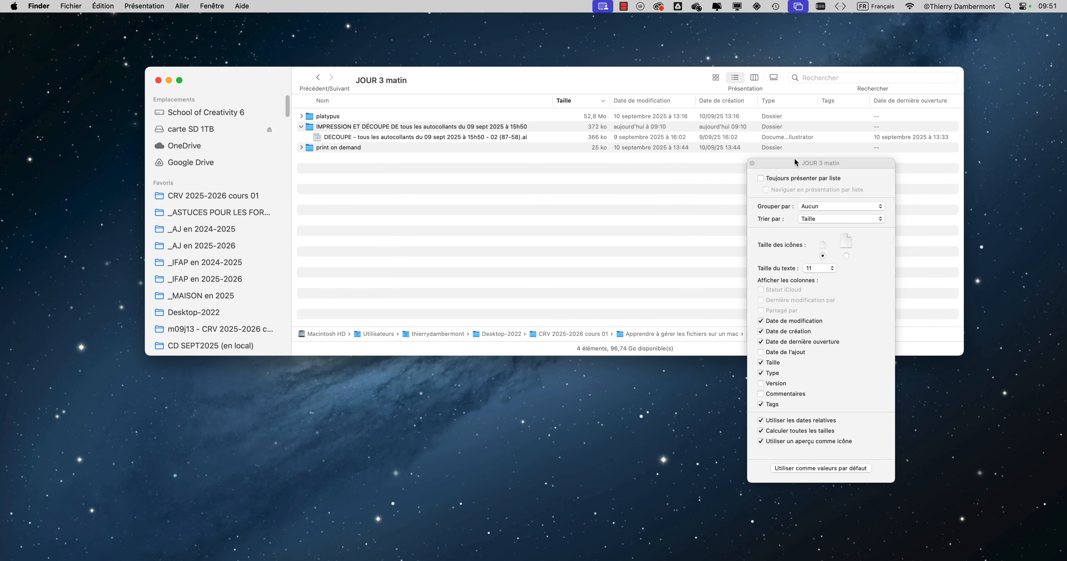
pyautogui.moveTo(794, 161); pyautogui.dragTo(560, 46)
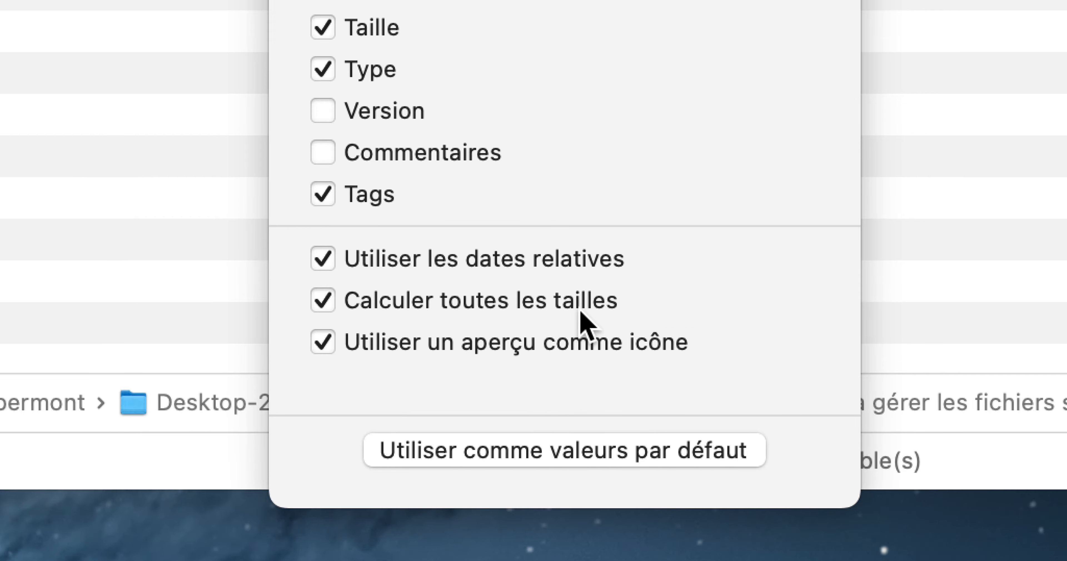
pyautogui.press('alt+super+8')
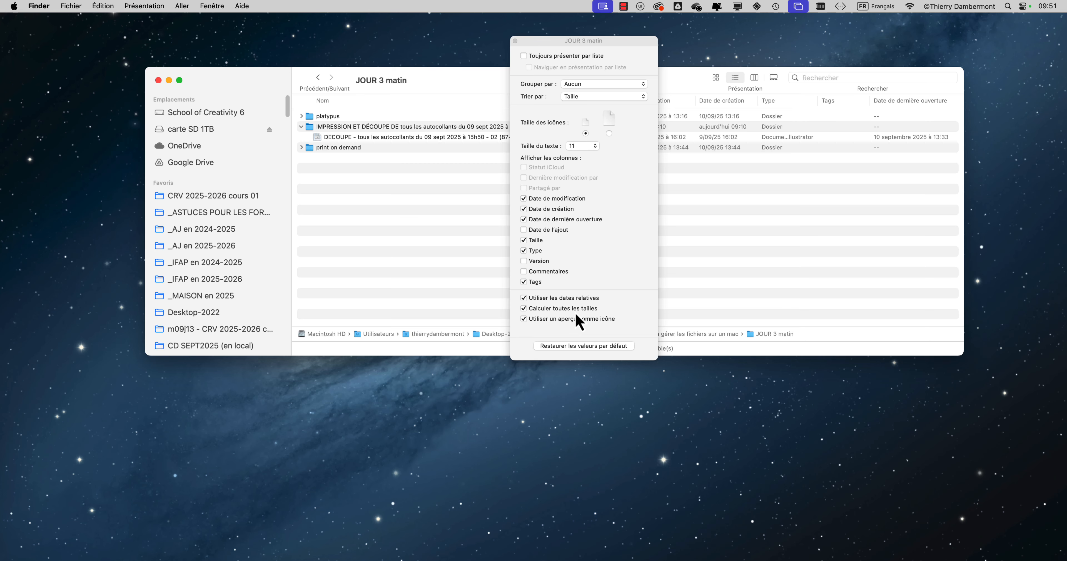
pyautogui.moveTo(560, 44); pyautogui.dragTo(886, 47)
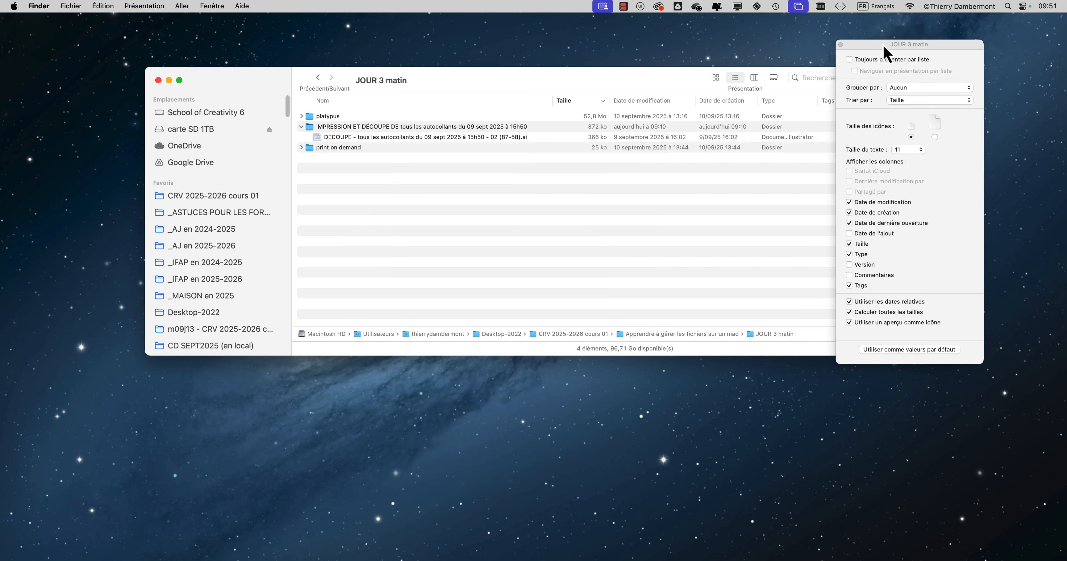
# Step: Expand platypus and its PARTIE 3 subfolder to examine the folder and file sizes, and collapse platypus again
pyautogui.click(516, 130)
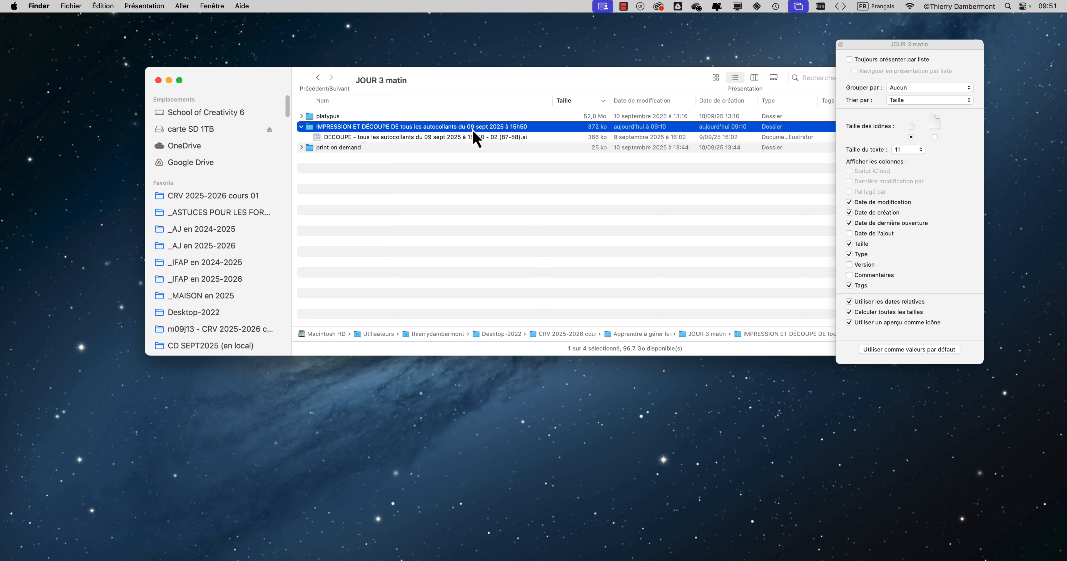
pyautogui.click(302, 118)
pyautogui.click(551, 119)
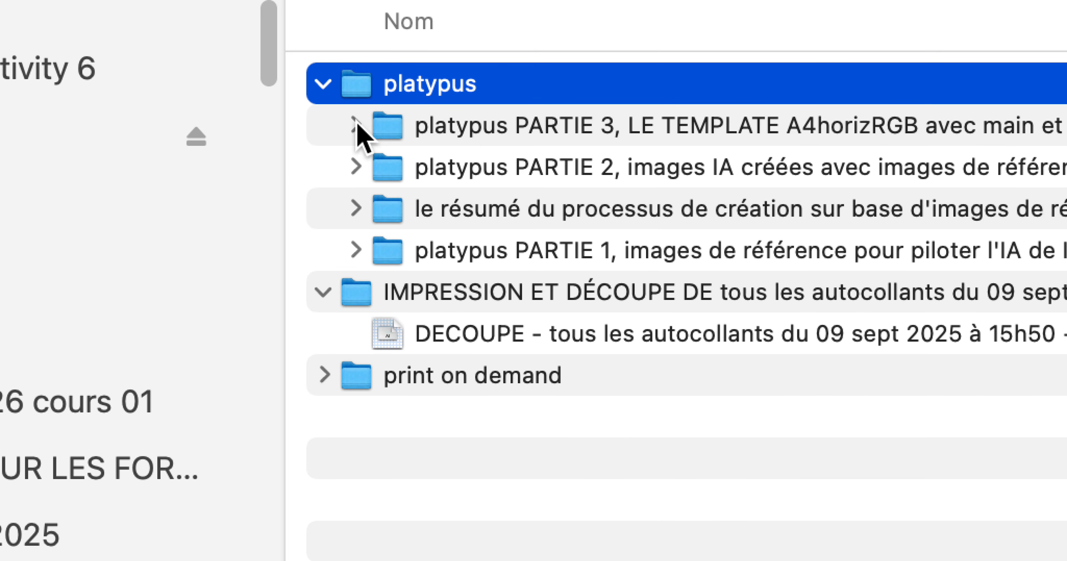
pyautogui.click(145, 117)
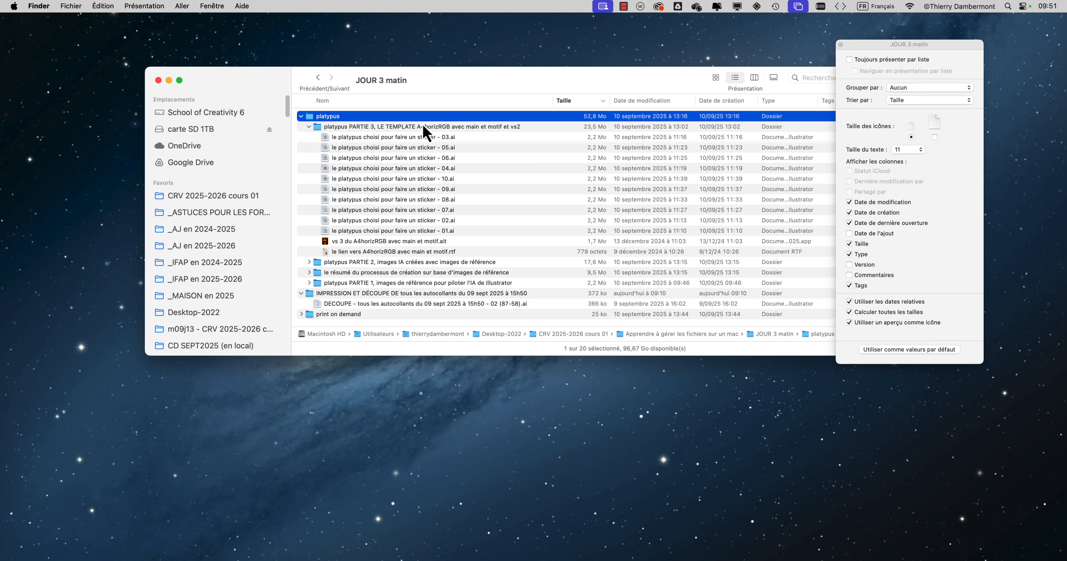
pyautogui.click(302, 118)
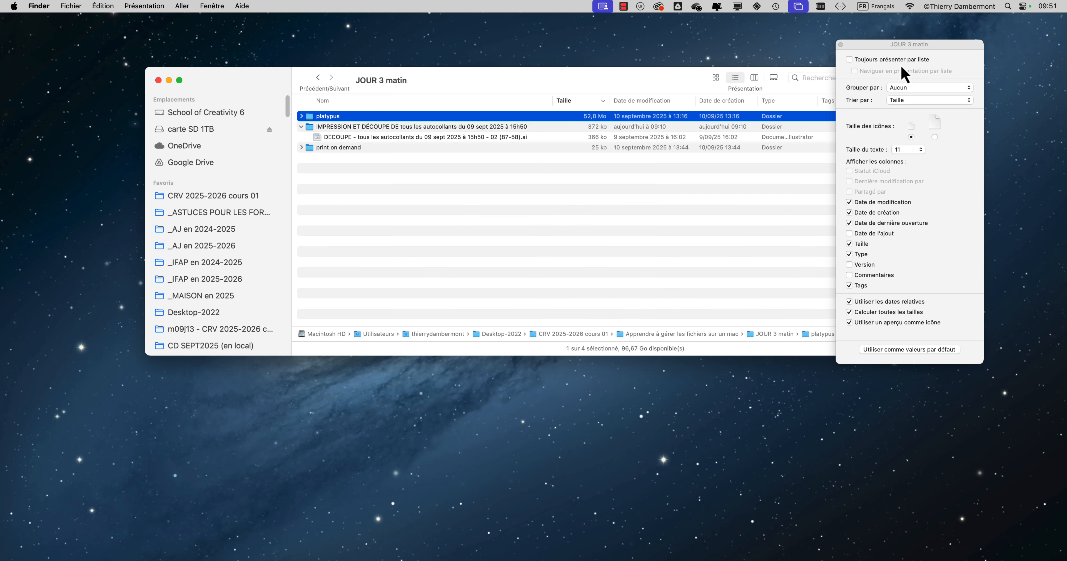
# Step: Place the JOUR 3 matin window and its view options side by side, and examine the relative dates in the modification date column
pyautogui.moveTo(891, 49); pyautogui.dragTo(899, 44)
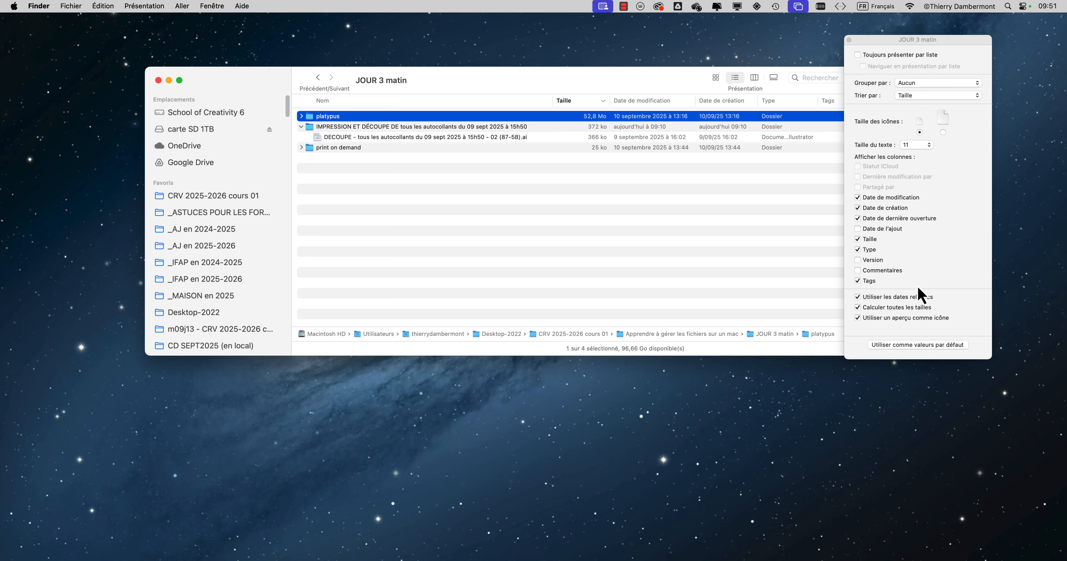
pyautogui.press('alt+super+8')
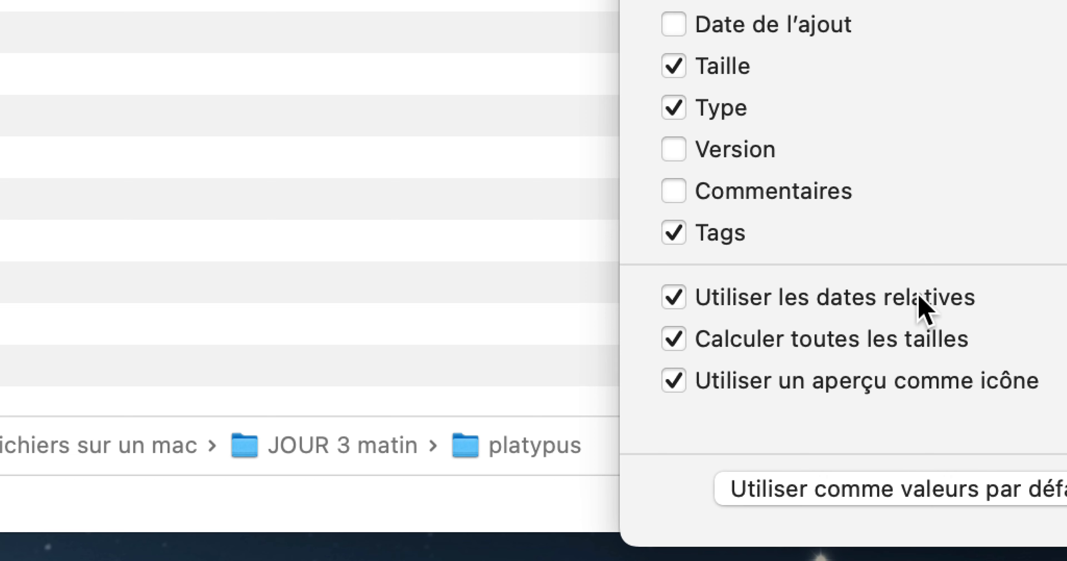
pyautogui.press('alt+super+8')
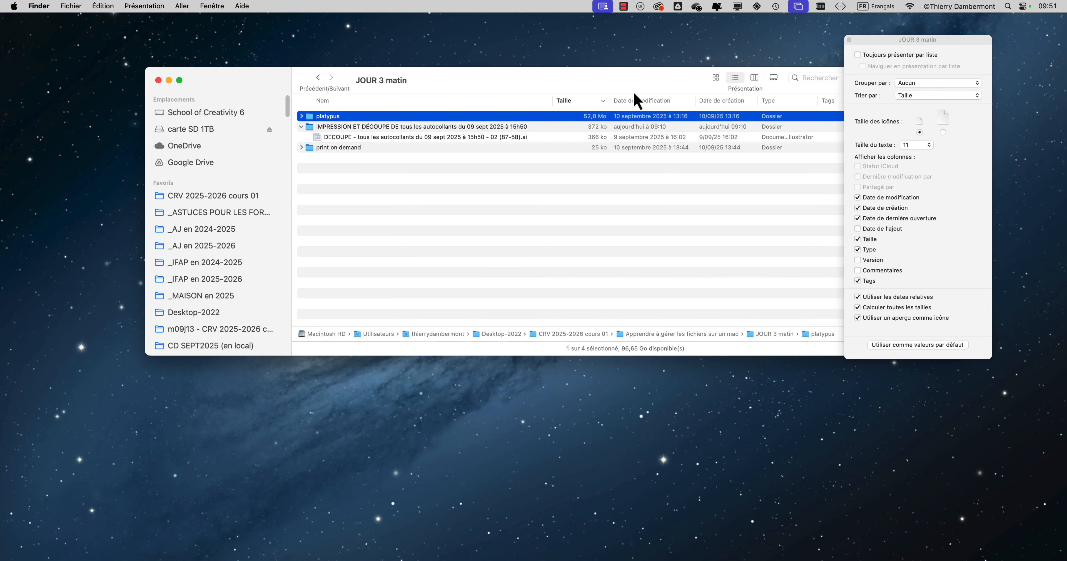
pyautogui.moveTo(579, 78); pyautogui.dragTo(388, 58)
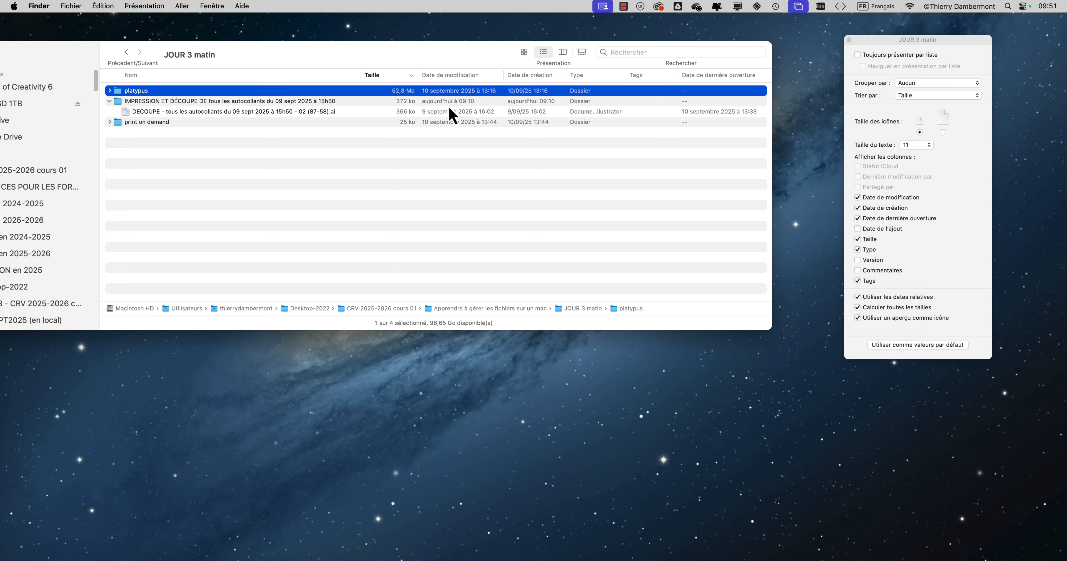
pyautogui.press('alt')
pyautogui.press('alt+super+8')
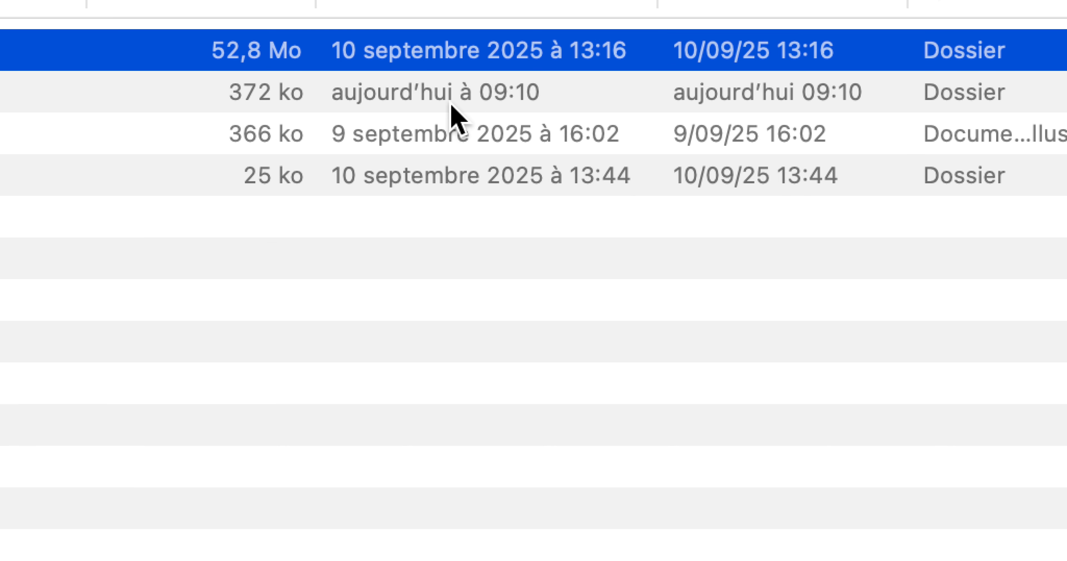
pyautogui.press('alt+super+8')
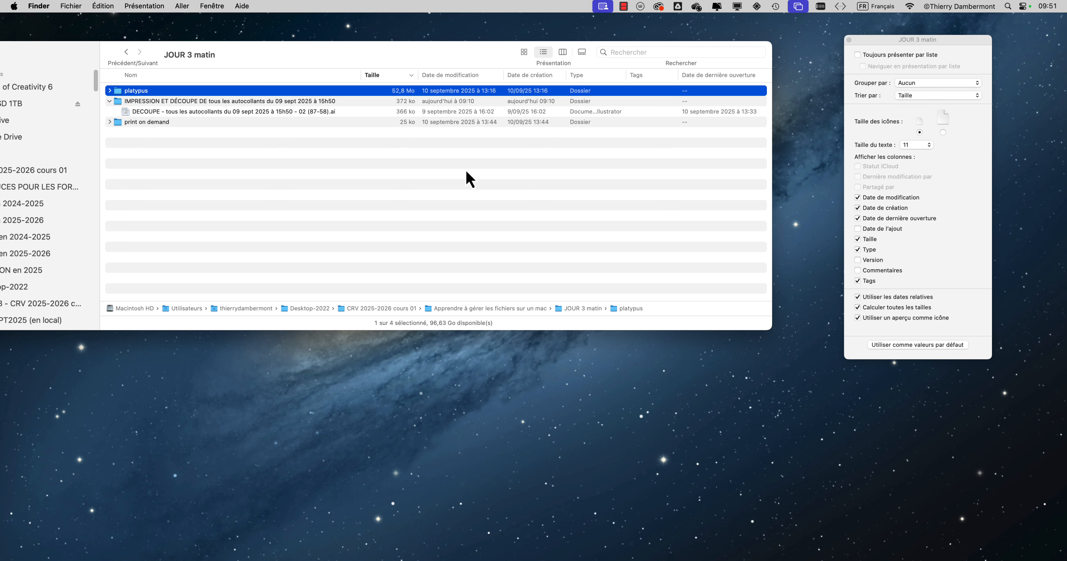
# Step: Toggle the relative dates option for the list view, leaving it enabled
pyautogui.click(891, 301)
pyautogui.click(890, 301)
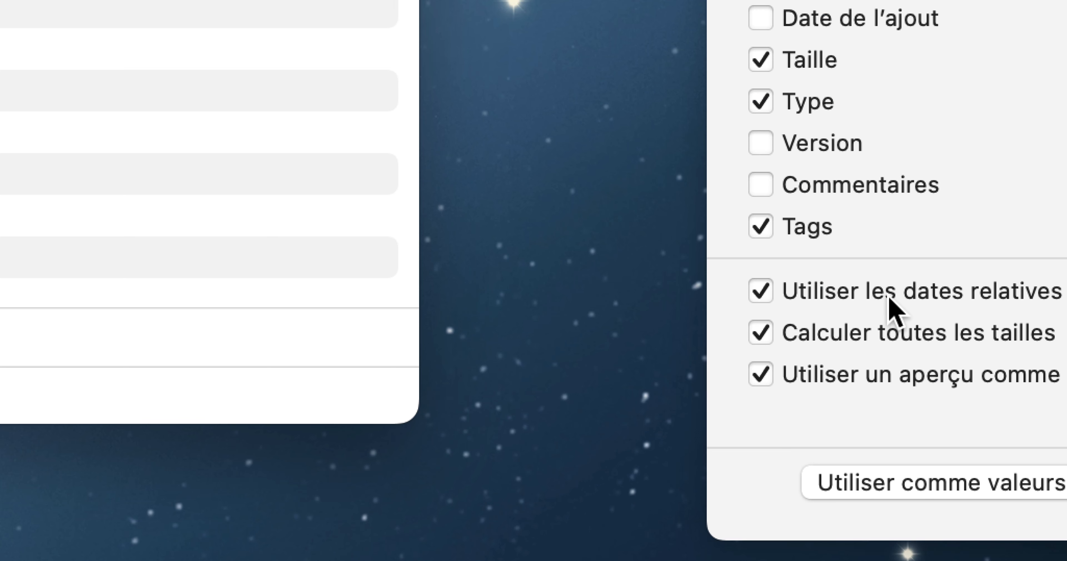
pyautogui.click(890, 299)
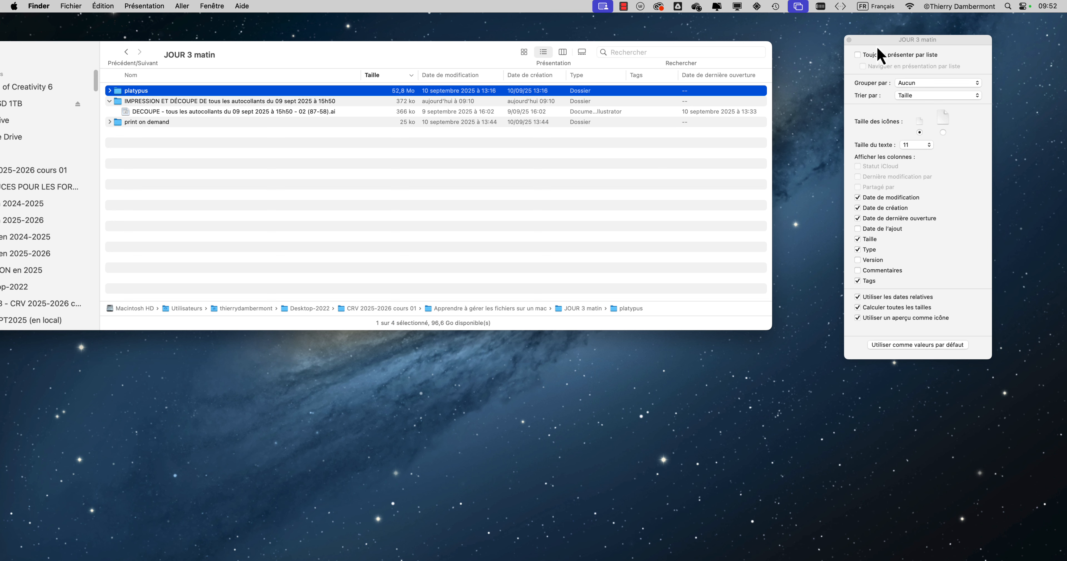
# Step: Turn off the calculation of all sizes for the list view, and expand platypus to compare how folder and file sizes are listed
pyautogui.moveTo(877, 47); pyautogui.dragTo(520, 36)
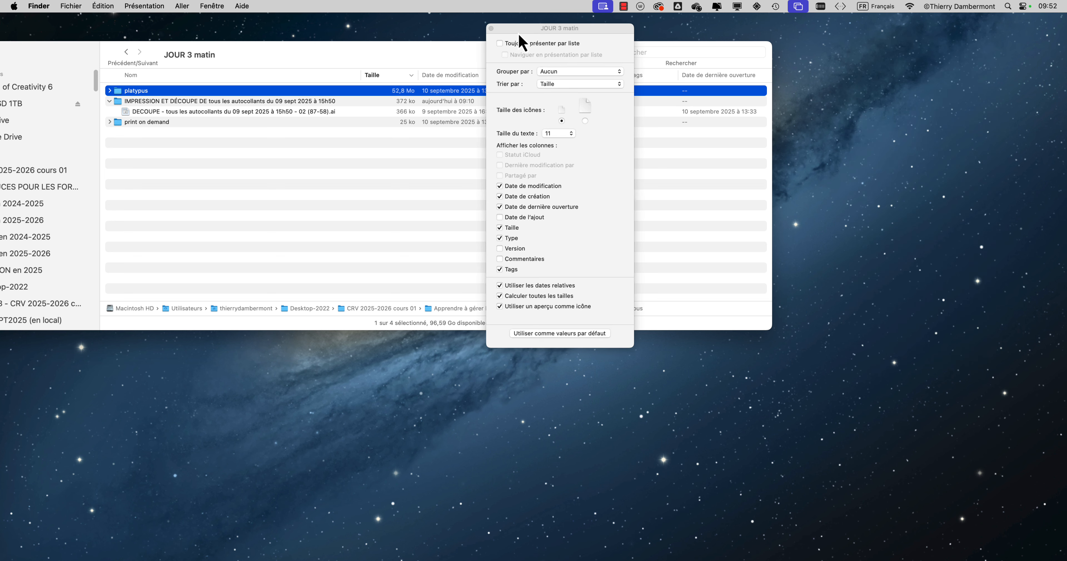
pyautogui.click(525, 296)
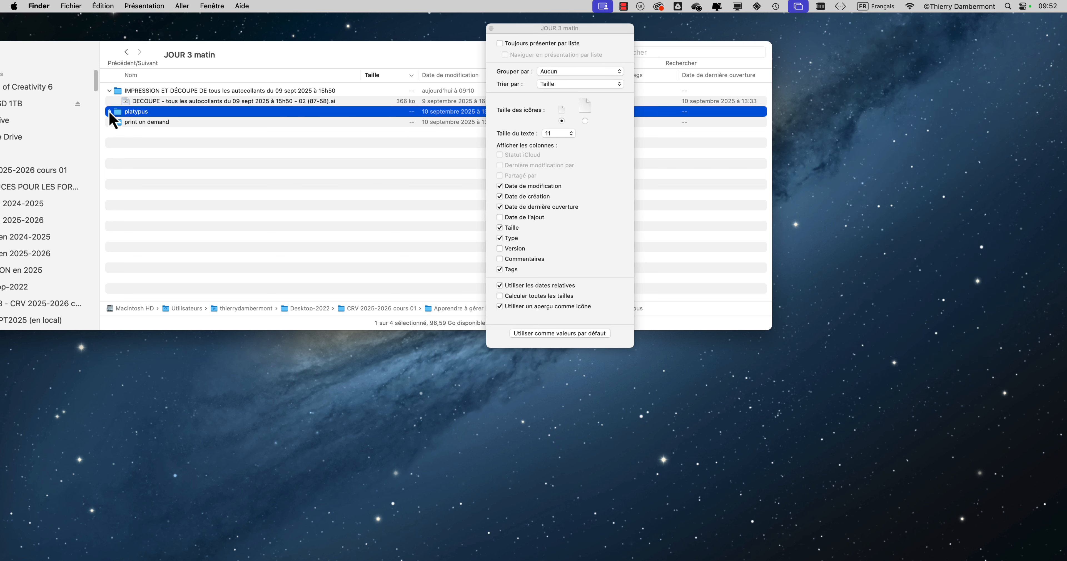
pyautogui.click(110, 113)
pyautogui.moveTo(531, 29); pyautogui.dragTo(579, 25)
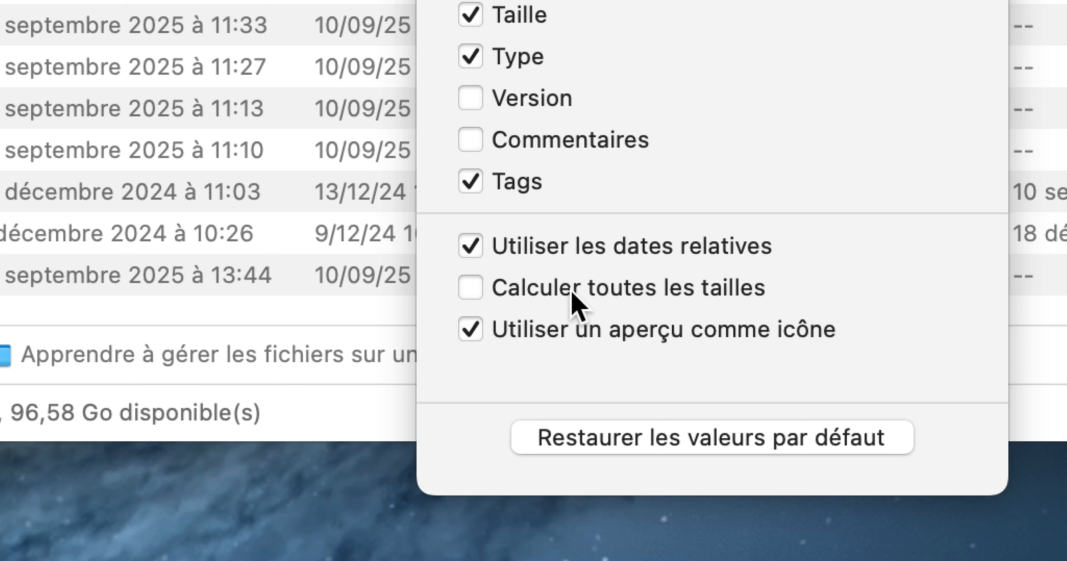
pyautogui.press('alt')
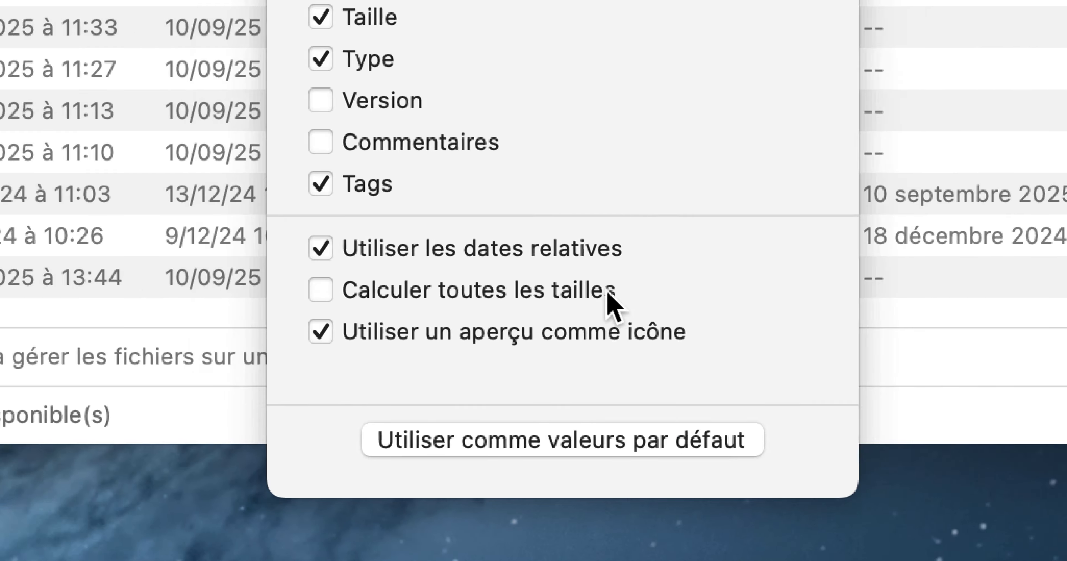
# Step: Turn on the calculation of all sizes, and rearrange the view options and the JOUR 3 matin window so the list is uncovered
pyautogui.click(585, 292)
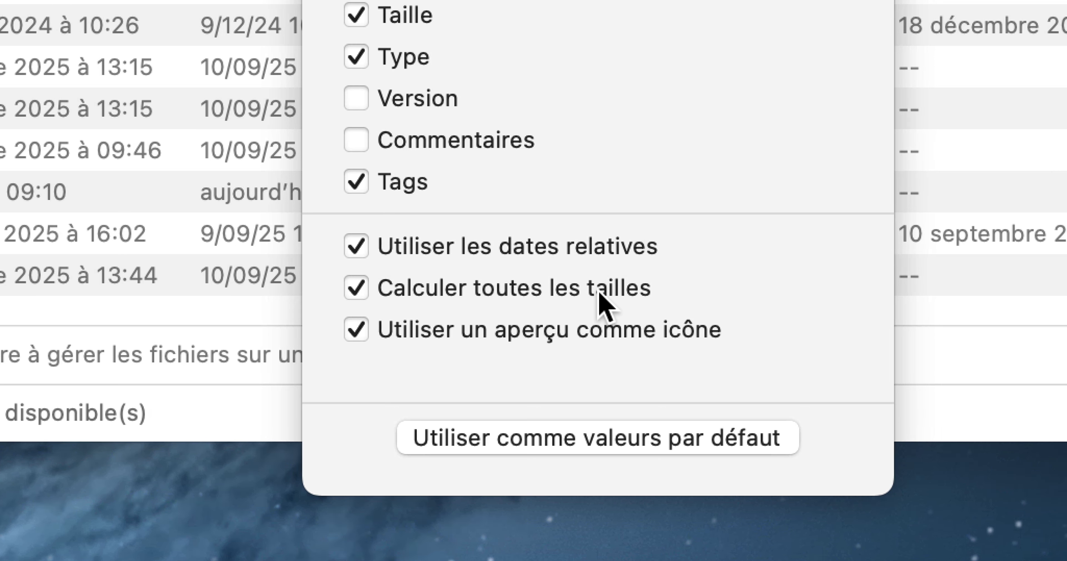
pyautogui.press('alt+super+8')
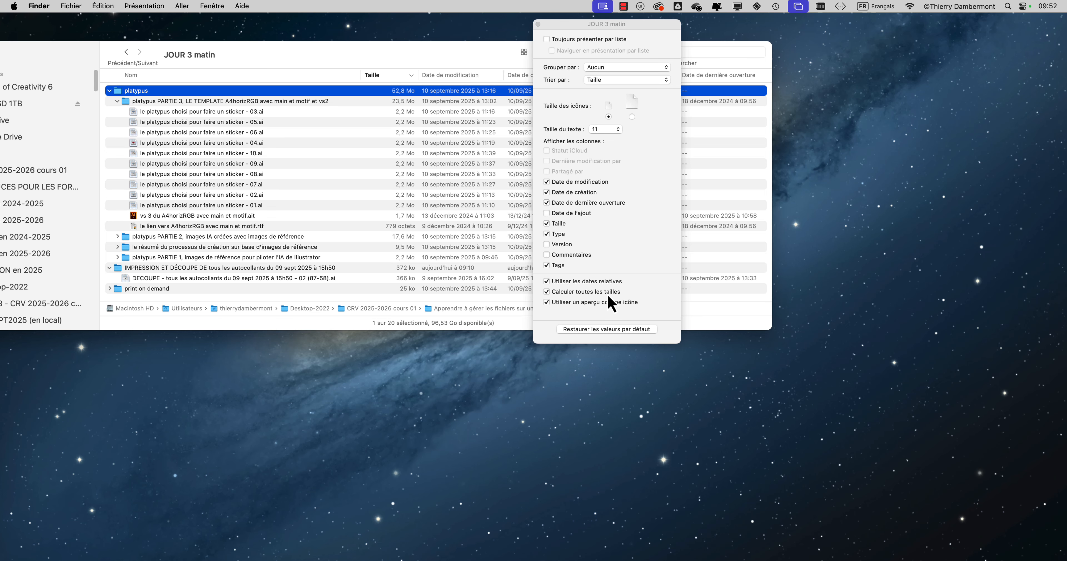
pyautogui.moveTo(578, 29); pyautogui.dragTo(854, 49)
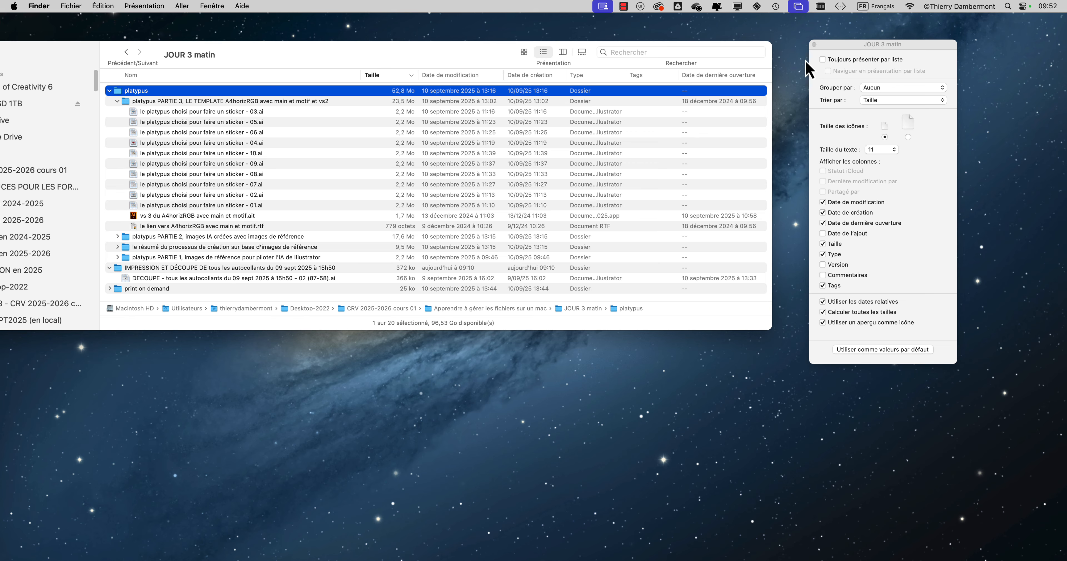
pyautogui.moveTo(352, 58); pyautogui.dragTo(450, 75)
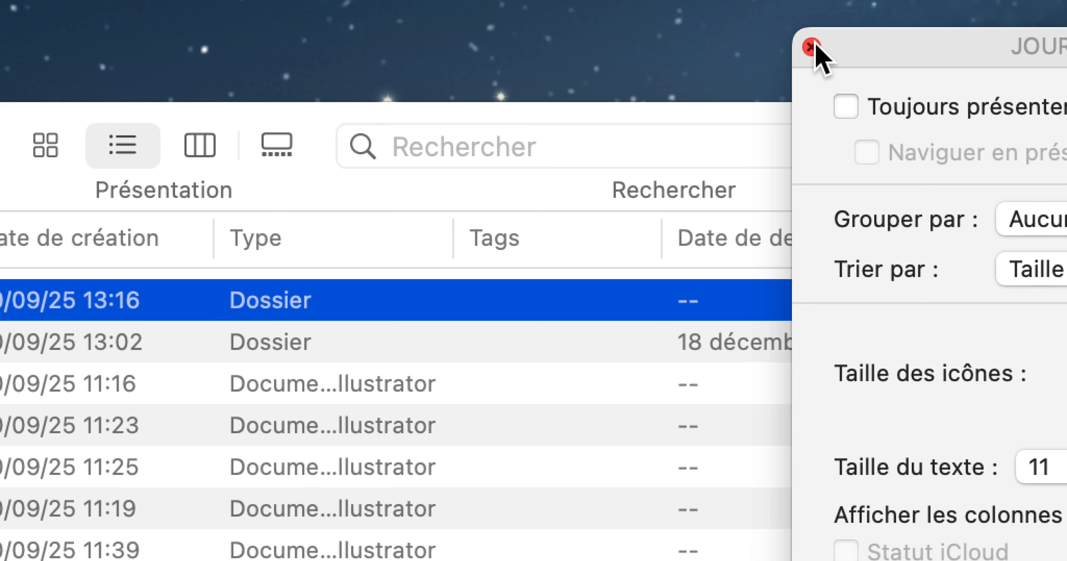
# Step: Close the list view options and shrink the JOUR 3 matin window to a compact size
pyautogui.click(812, 46)
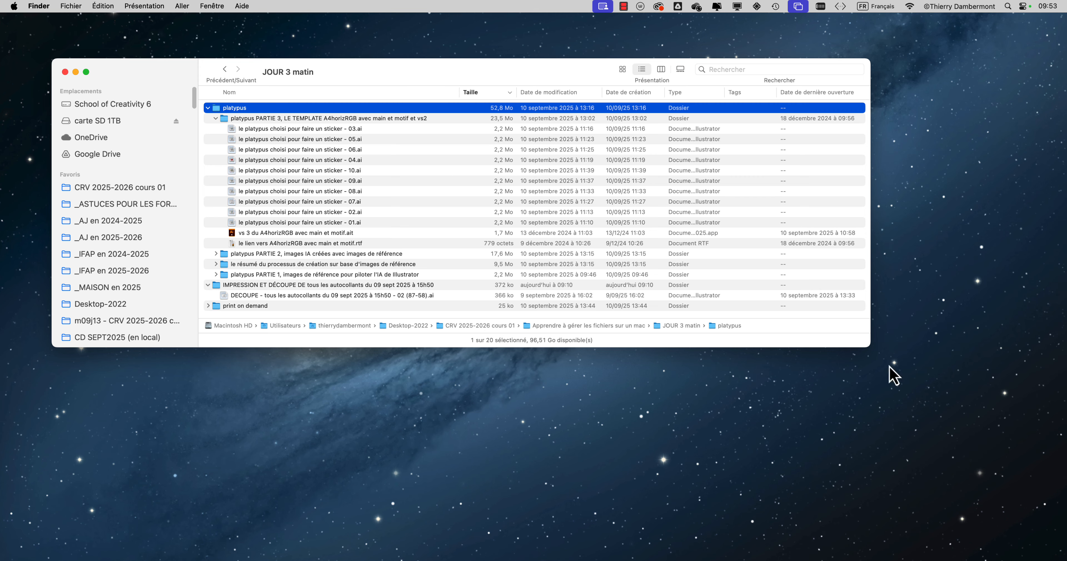
pyautogui.moveTo(869, 349); pyautogui.dragTo(521, 217)
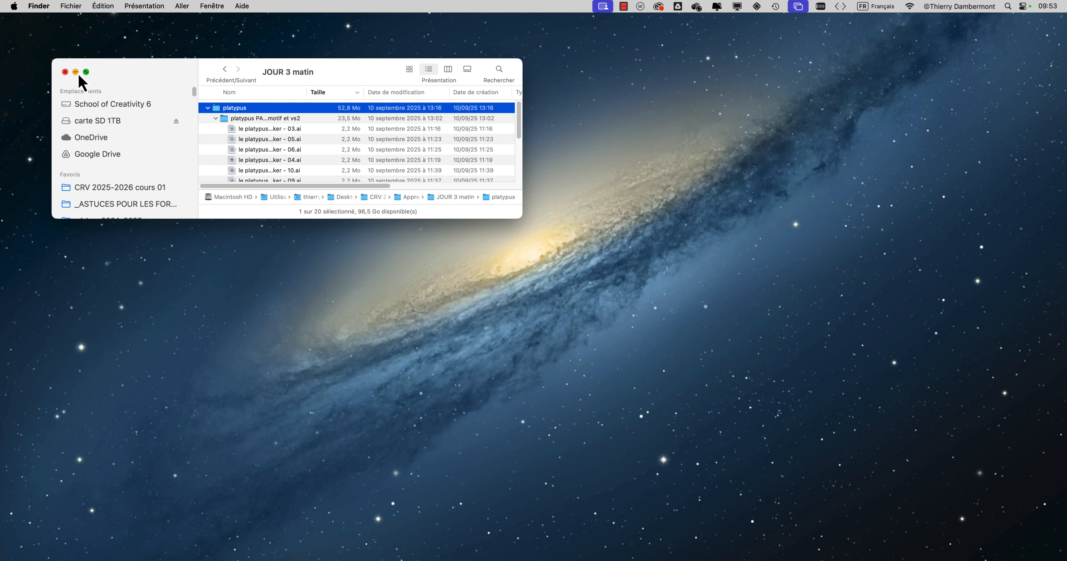
# Step: Display the JOUR 3 matin window in full screen, reveal the hidden menu bar, and return to the windowed size
pyautogui.click(86, 74)
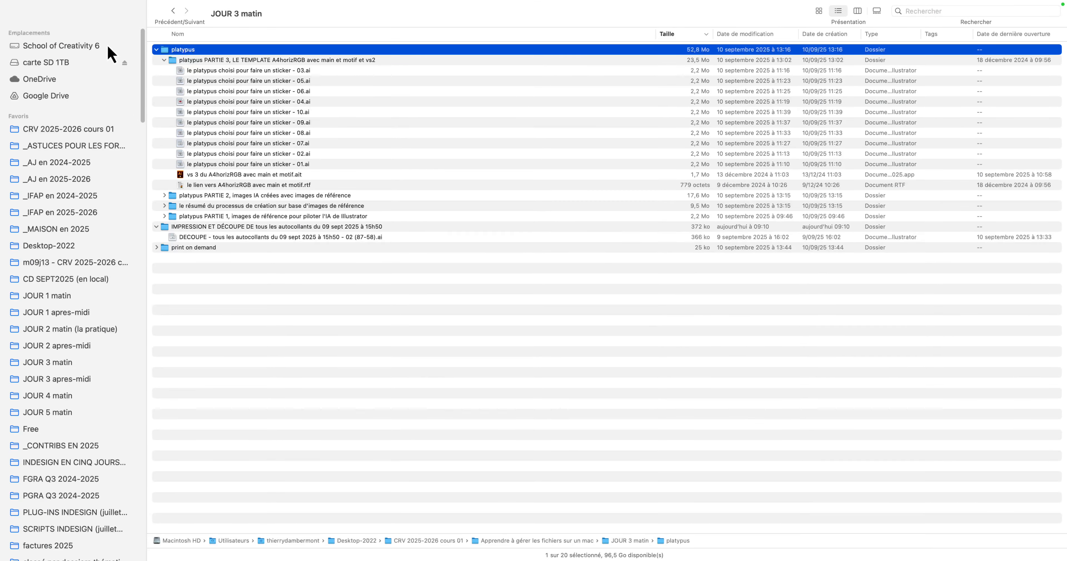
pyautogui.moveTo(58, 2)
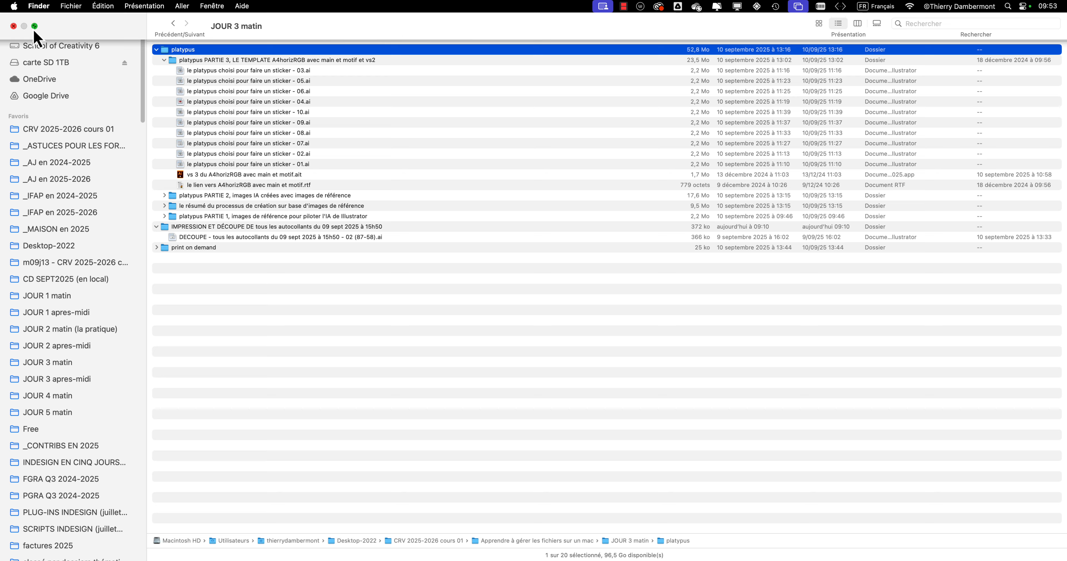
pyautogui.moveTo(34, 31)
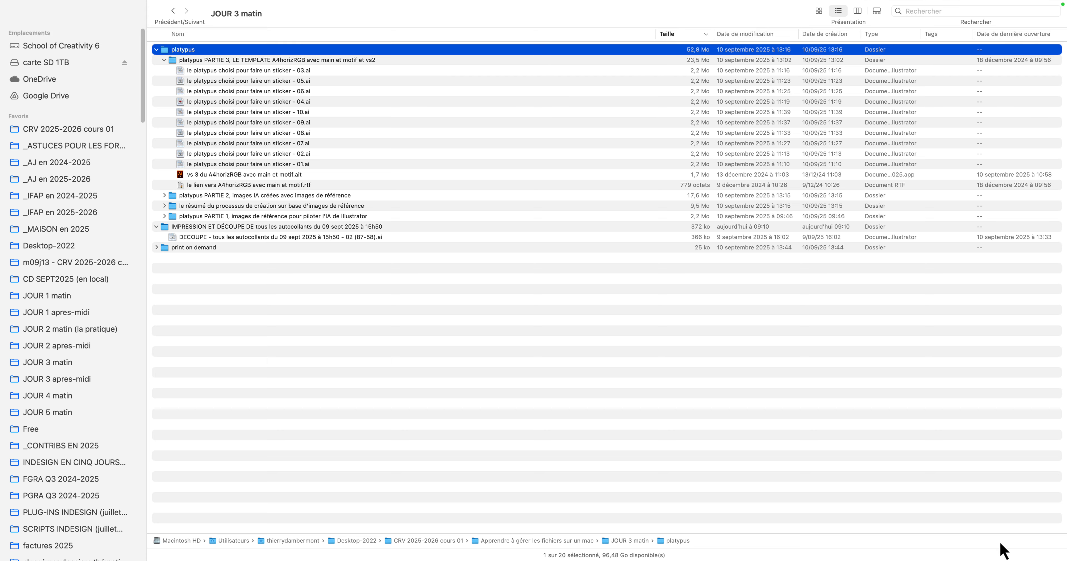
pyautogui.click(25, 5)
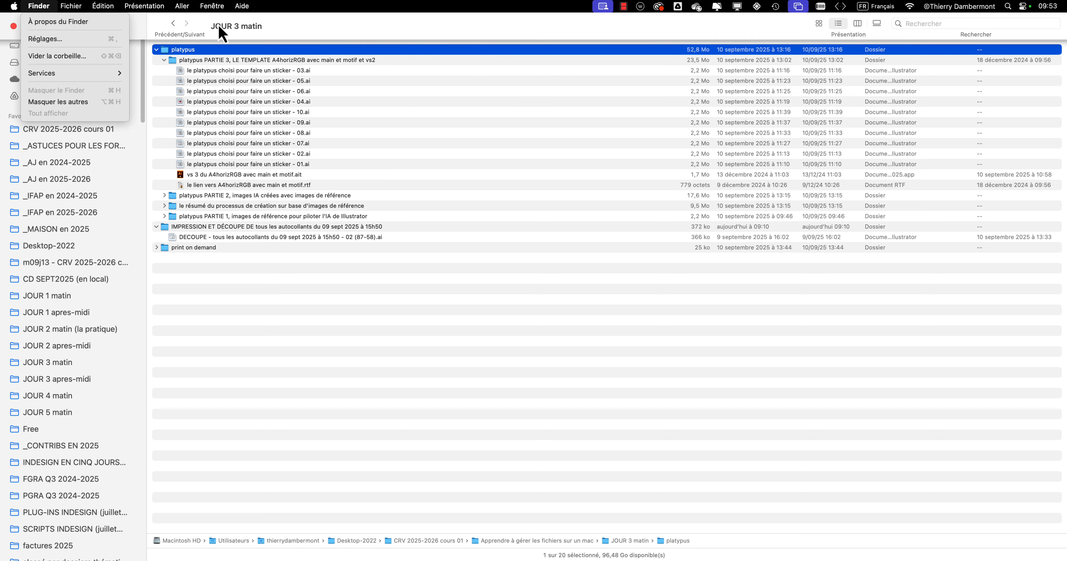
pyautogui.click(314, 24)
pyautogui.click(35, 25)
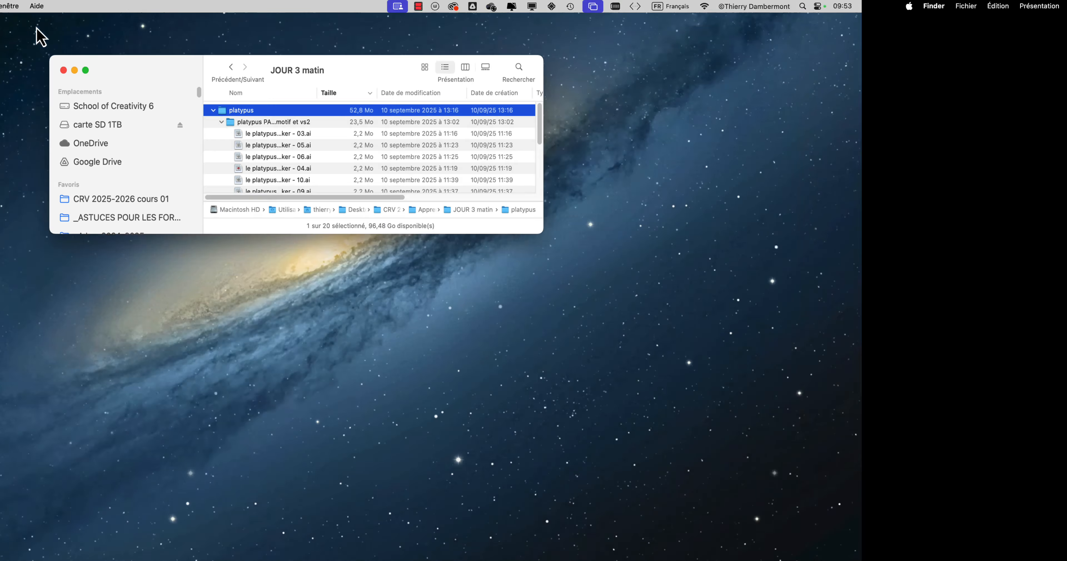
# Step: Move and enlarge the JOUR 3 matin window, and widen the Nom column to fit the full file names
pyautogui.moveTo(86, 73)
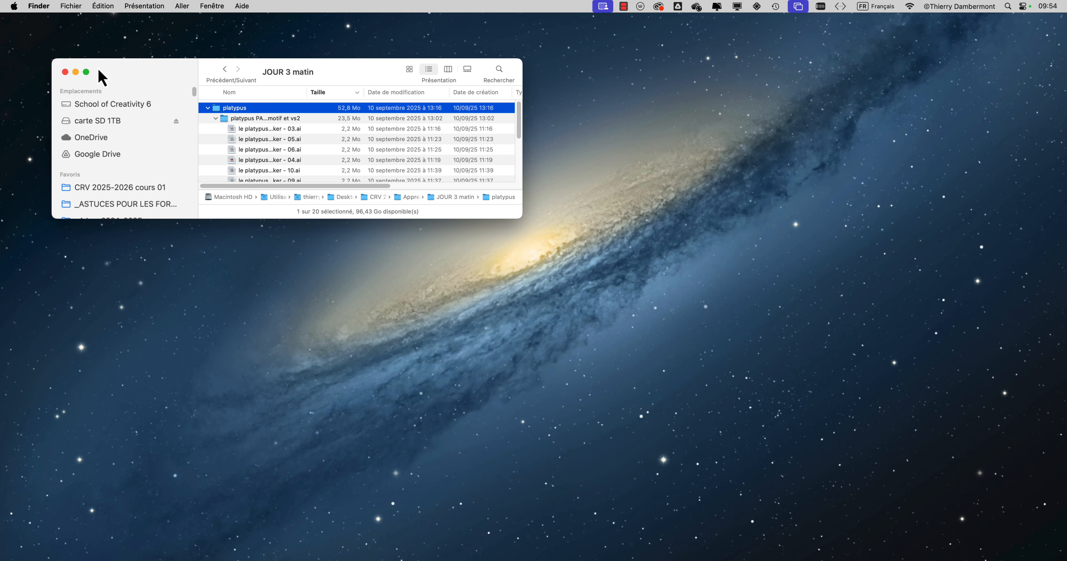
pyautogui.moveTo(102, 77); pyautogui.dragTo(218, 91)
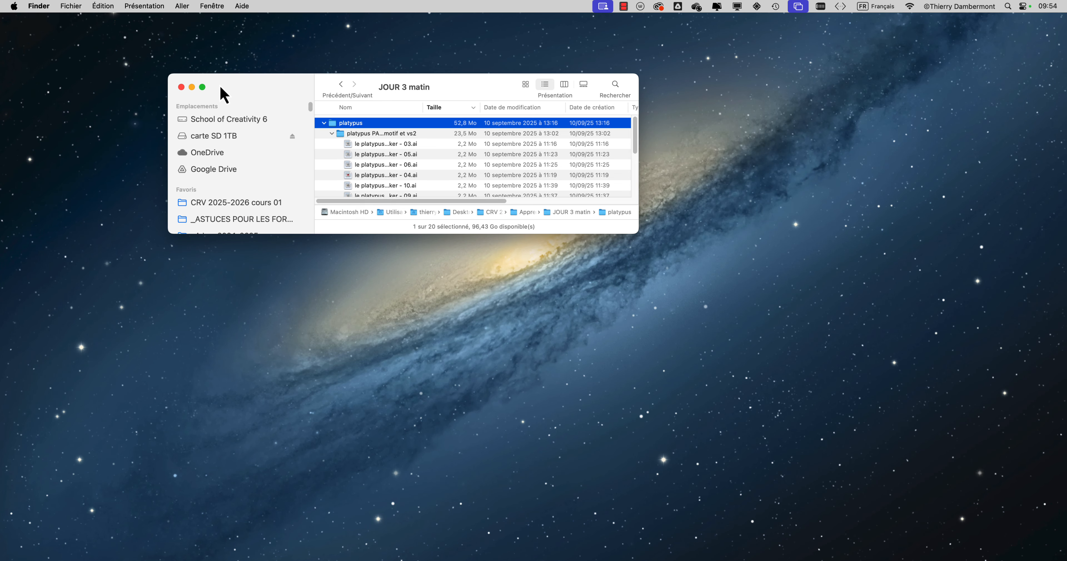
pyautogui.moveTo(641, 233); pyautogui.dragTo(898, 473)
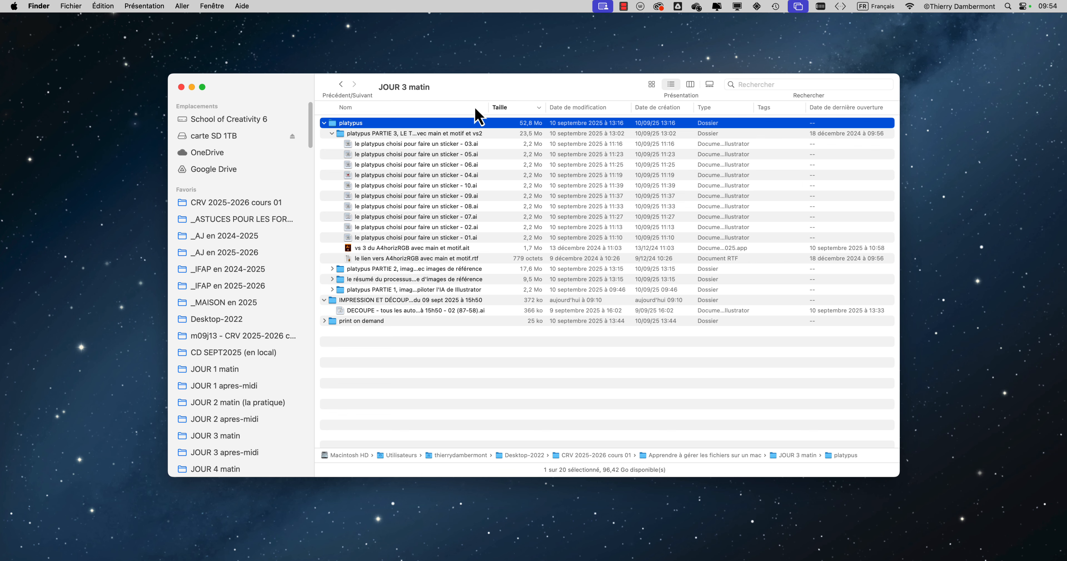
pyautogui.moveTo(487, 106); pyautogui.dragTo(645, 112)
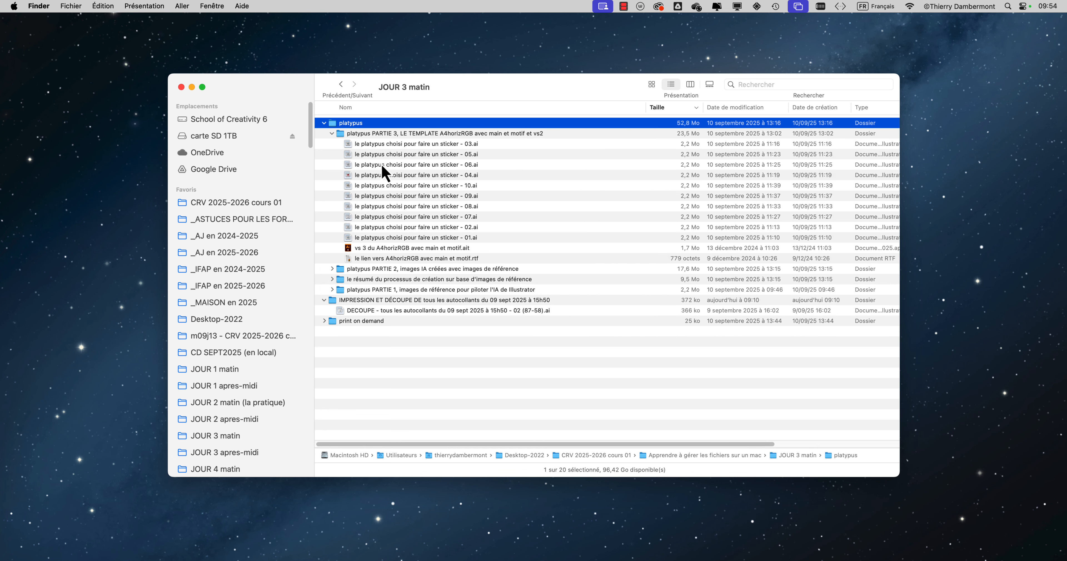
# Step: Collapse the platypus PARTIE 3, platypus and IMPRESSION ET DÉCOUPE folders, and reduce the window's height
pyautogui.click(331, 133)
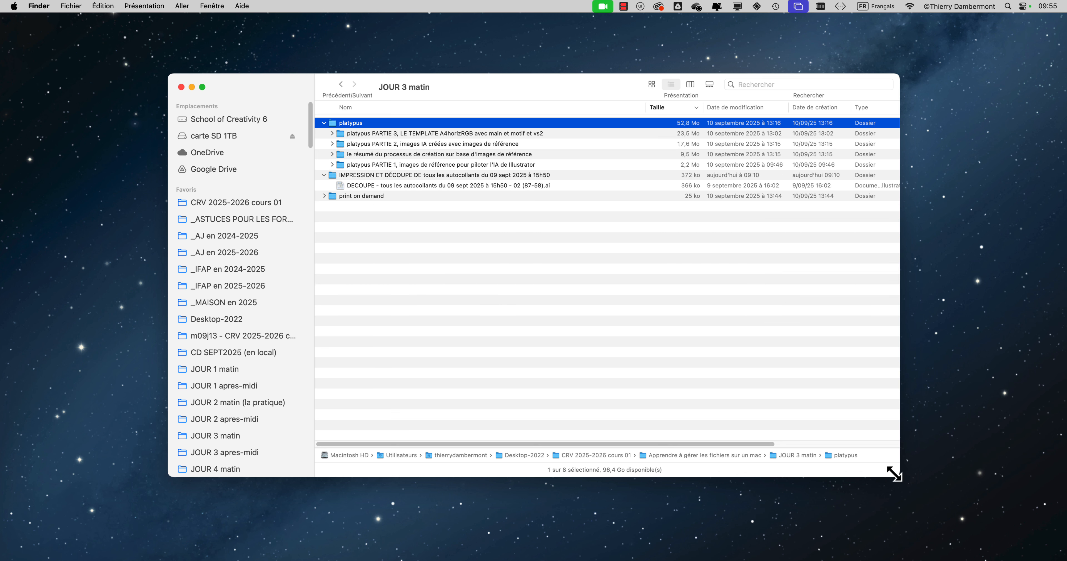
pyautogui.moveTo(896, 474); pyautogui.dragTo(884, 264)
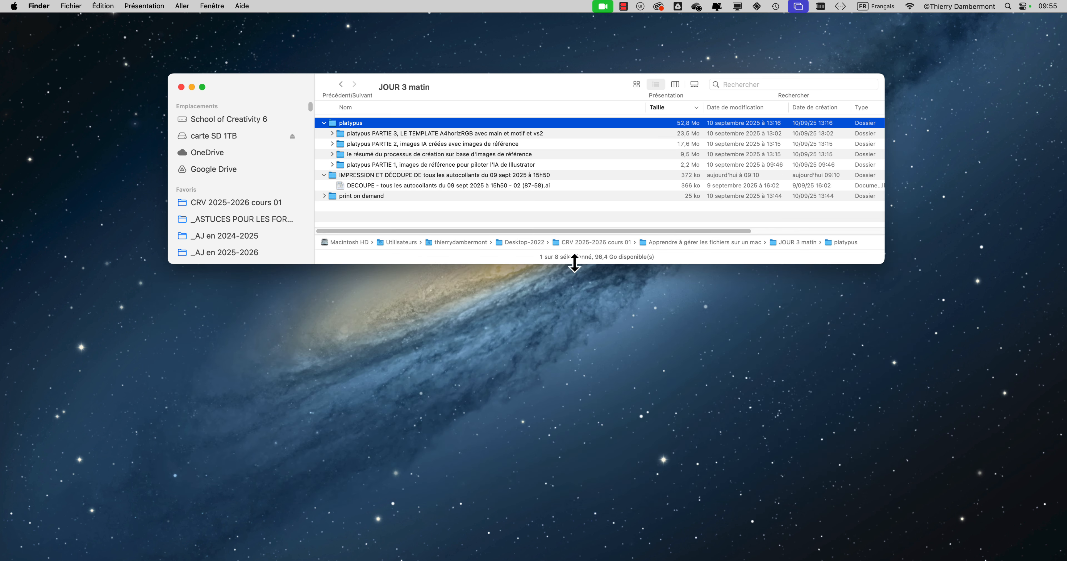
pyautogui.moveTo(517, 79); pyautogui.dragTo(504, 97)
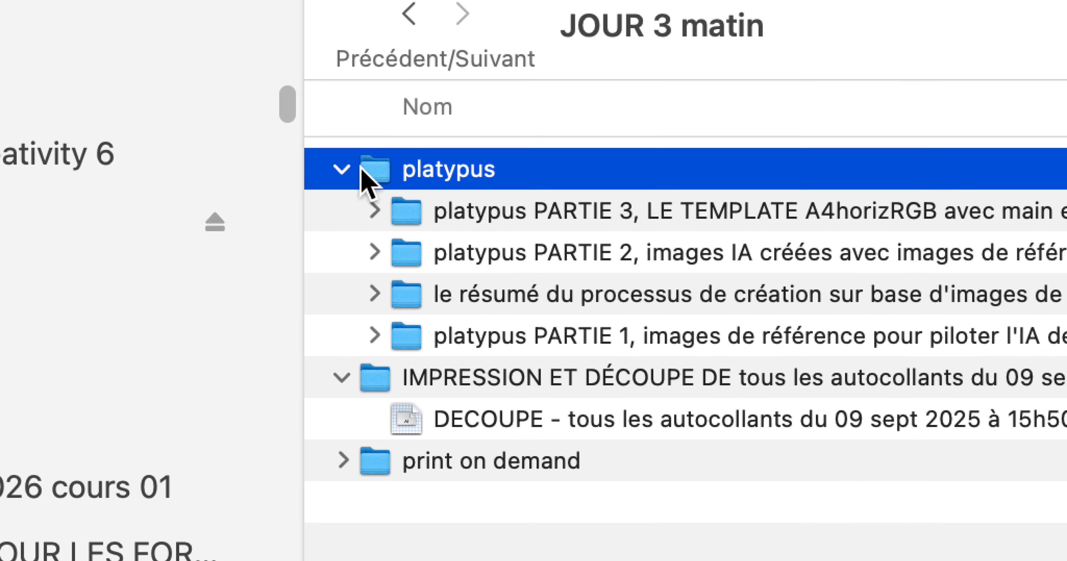
pyautogui.click(342, 169)
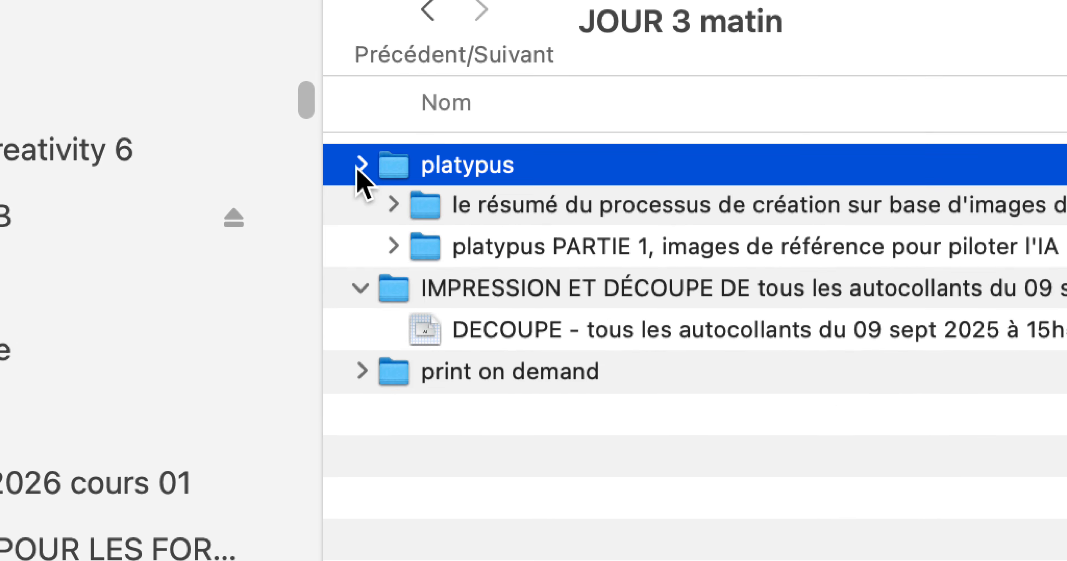
pyautogui.click(342, 211)
# Step: Select platypus, add IMPRESSION ET DÉCOUPE and print on demand to the selection, and remove IMPRESSION ET DÉCOUPE from it
pyautogui.keyDown('super'); pyautogui.click(433, 213); pyautogui.keyUp('super')
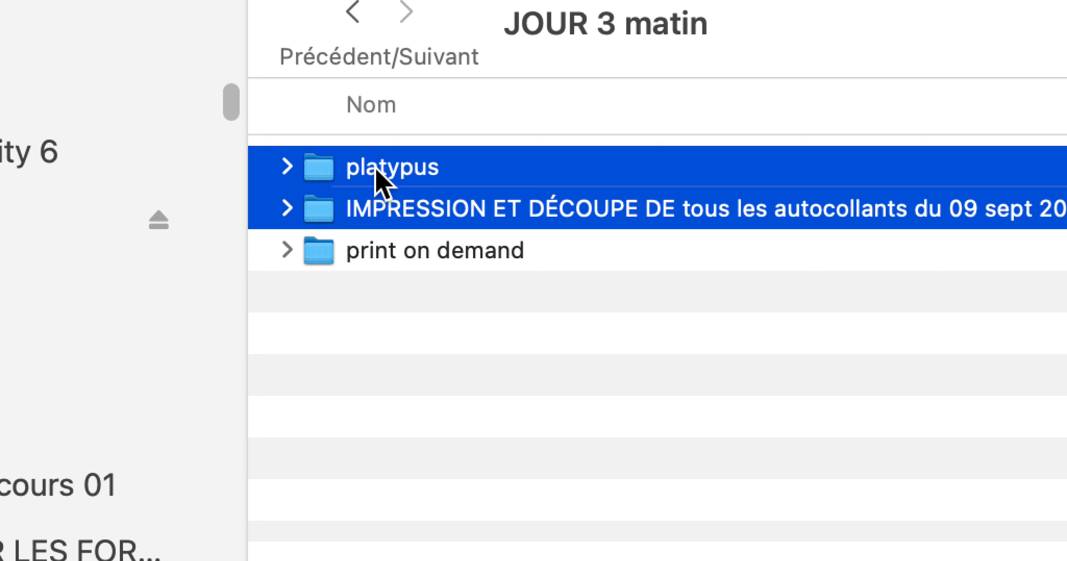
pyautogui.click(378, 174)
pyautogui.keyDown('super'); pyautogui.click(378, 209); pyautogui.keyUp('super')
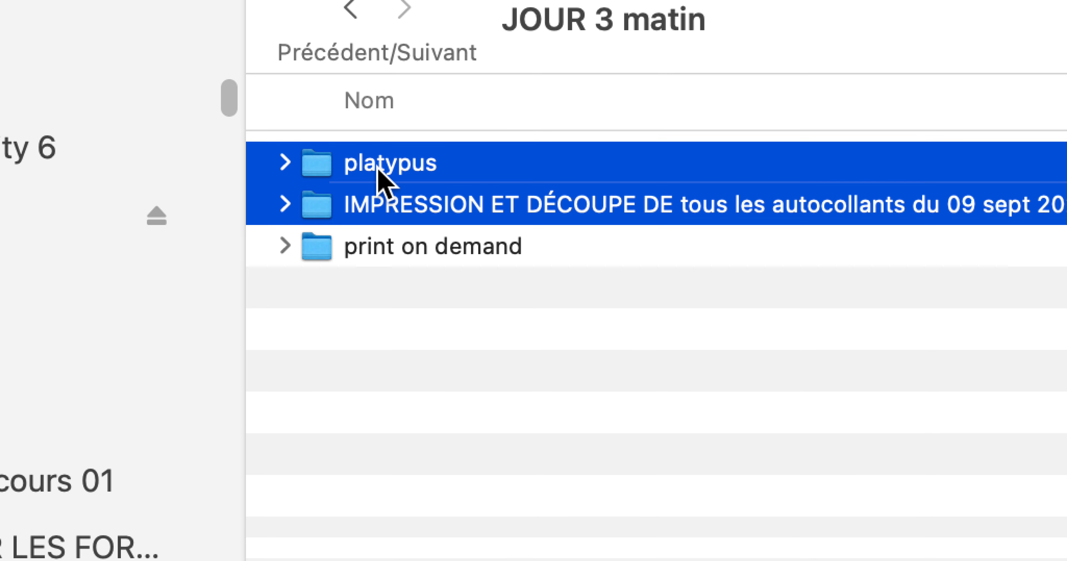
pyautogui.click(377, 137)
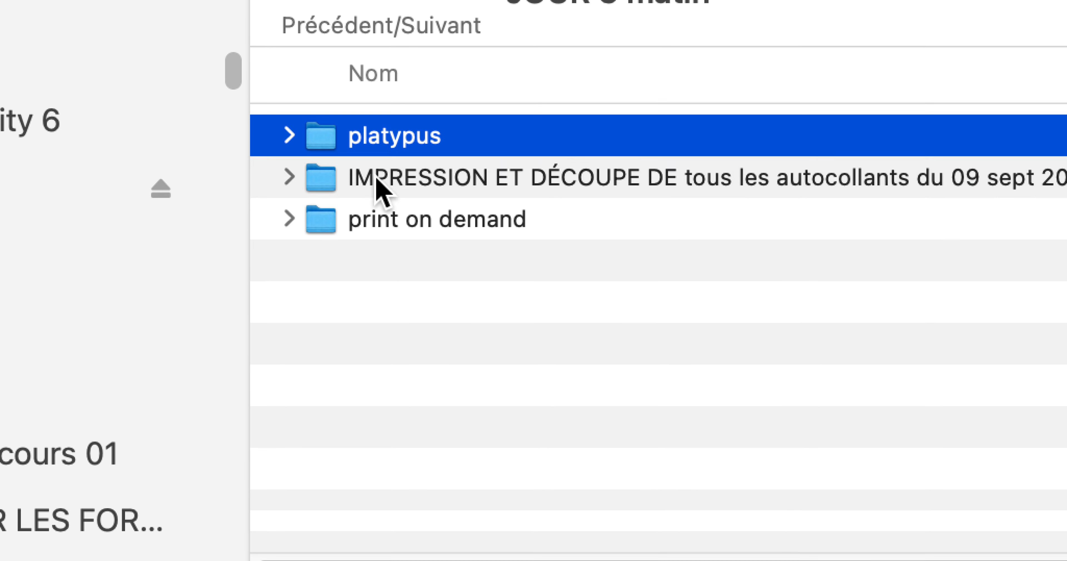
pyautogui.keyDown('super'); pyautogui.click(377, 180); pyautogui.keyUp('super')
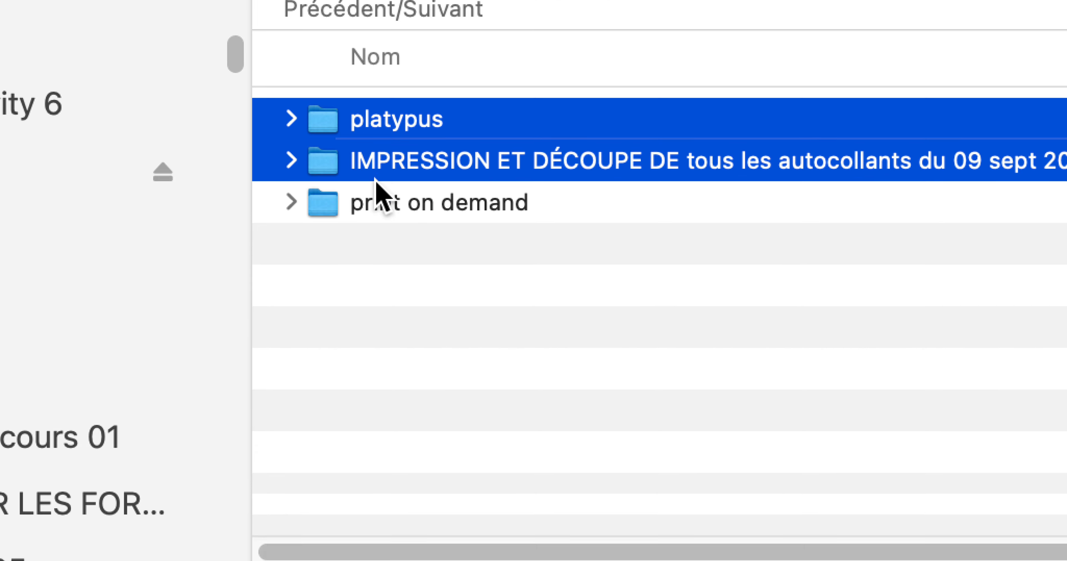
pyautogui.keyDown('super'); pyautogui.click(377, 219); pyautogui.keyUp('super')
pyautogui.keyDown('super'); pyautogui.click(377, 178); pyautogui.keyUp('super')
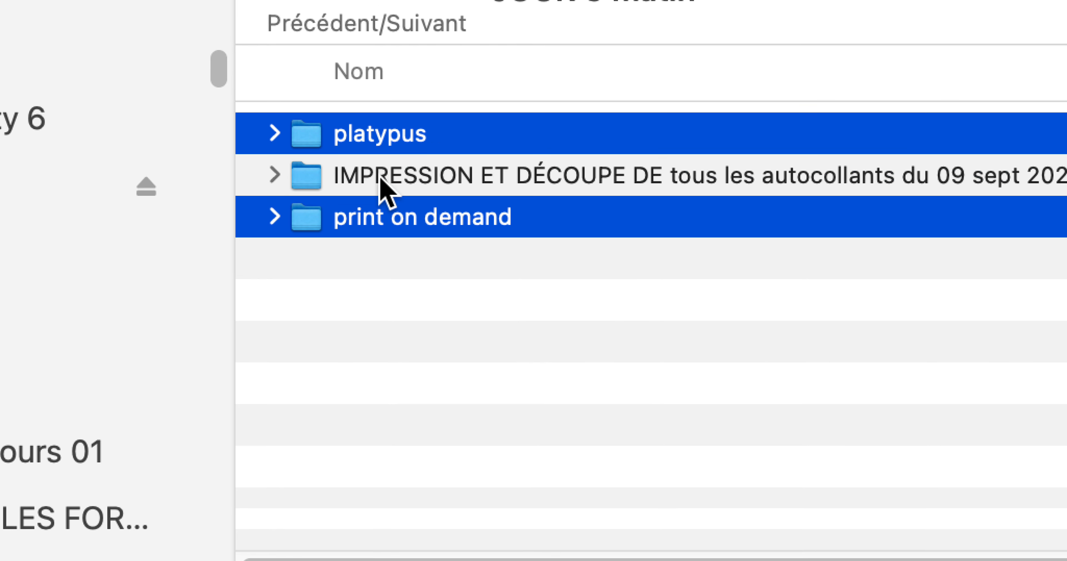
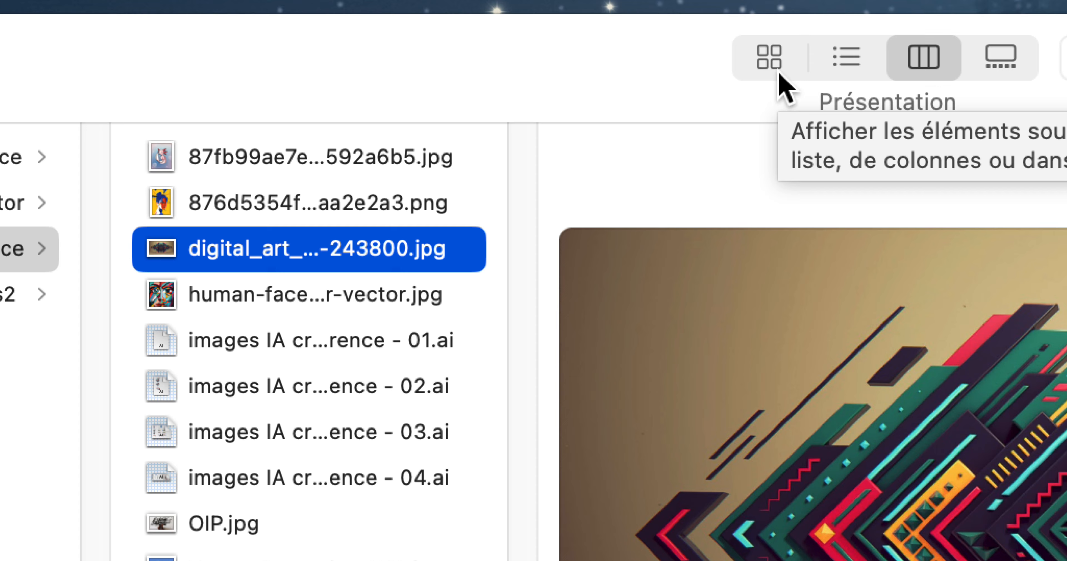
# Step: Display the reference images folder as icons, slightly enlarge the window, and clear the file selection
pyautogui.click(779, 74)
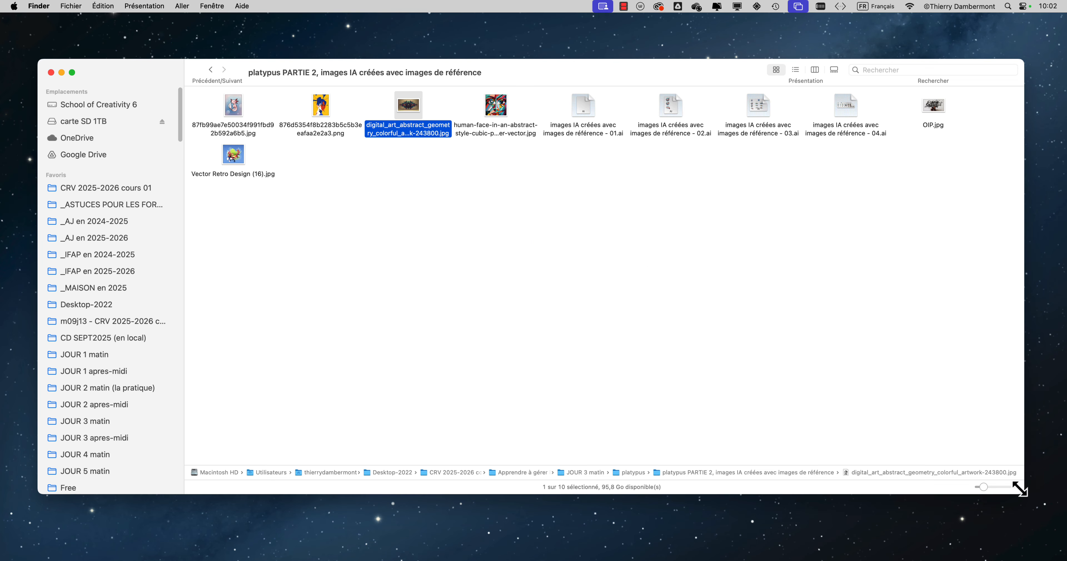
pyautogui.moveTo(1021, 492); pyautogui.dragTo(1029, 515)
pyautogui.click(663, 347)
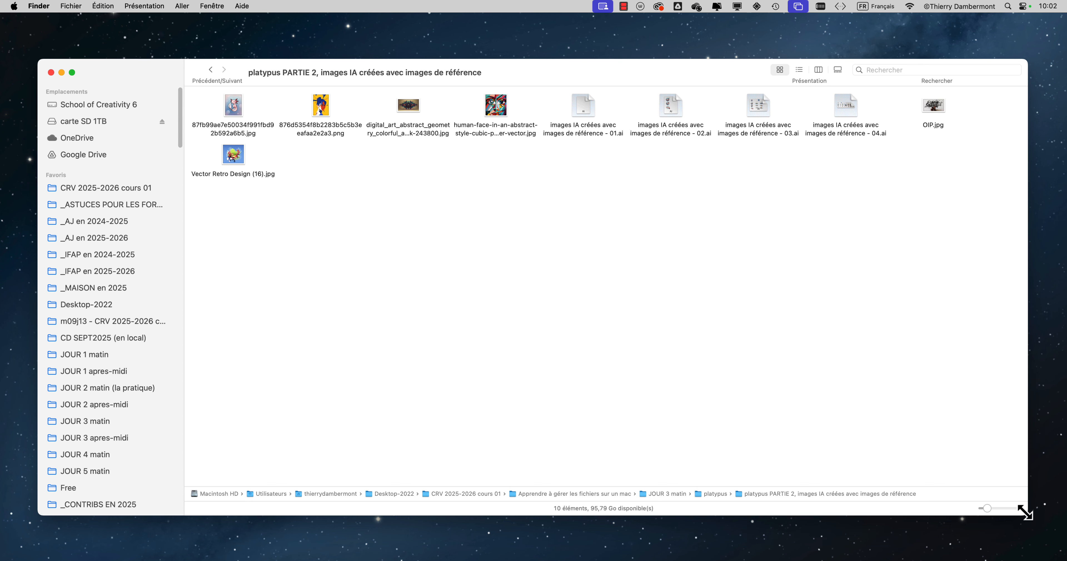
# Step: Enlarge the file icons to large previews and resize the window to nearly the full screen height
pyautogui.moveTo(1026, 514); pyautogui.dragTo(1011, 355)
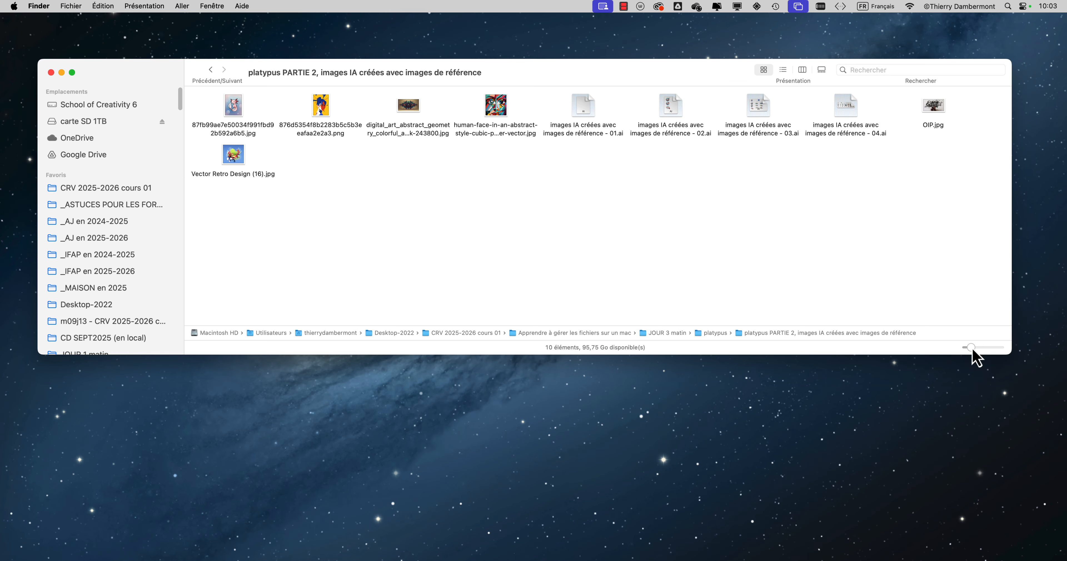
pyautogui.moveTo(972, 347); pyautogui.dragTo(996, 348)
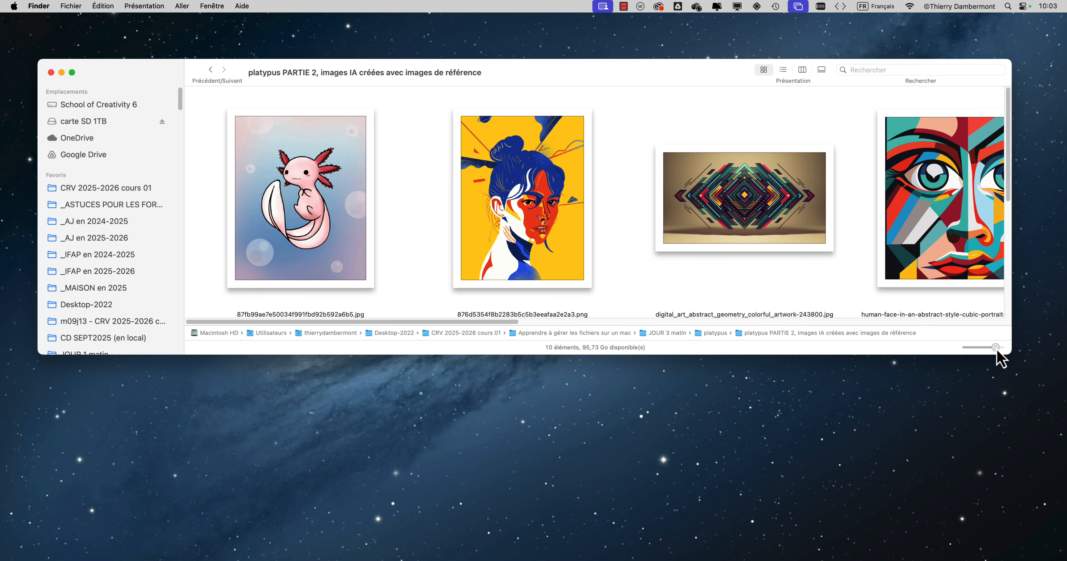
pyautogui.moveTo(1012, 354); pyautogui.dragTo(999, 535)
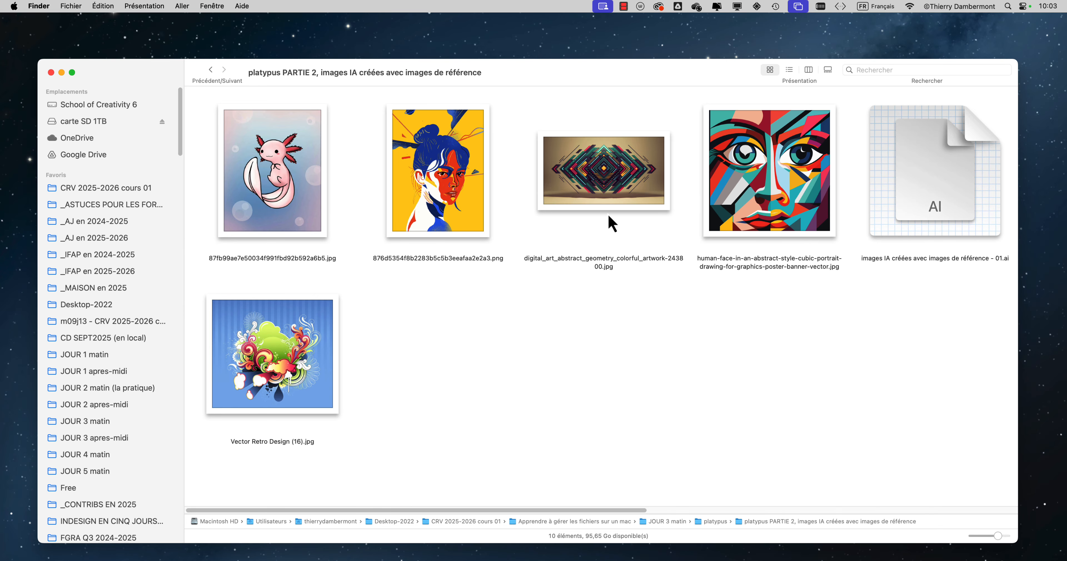
# Step: Align the enlarged icons by Nom so that they fit within the window's width
pyautogui.click(151, 7)
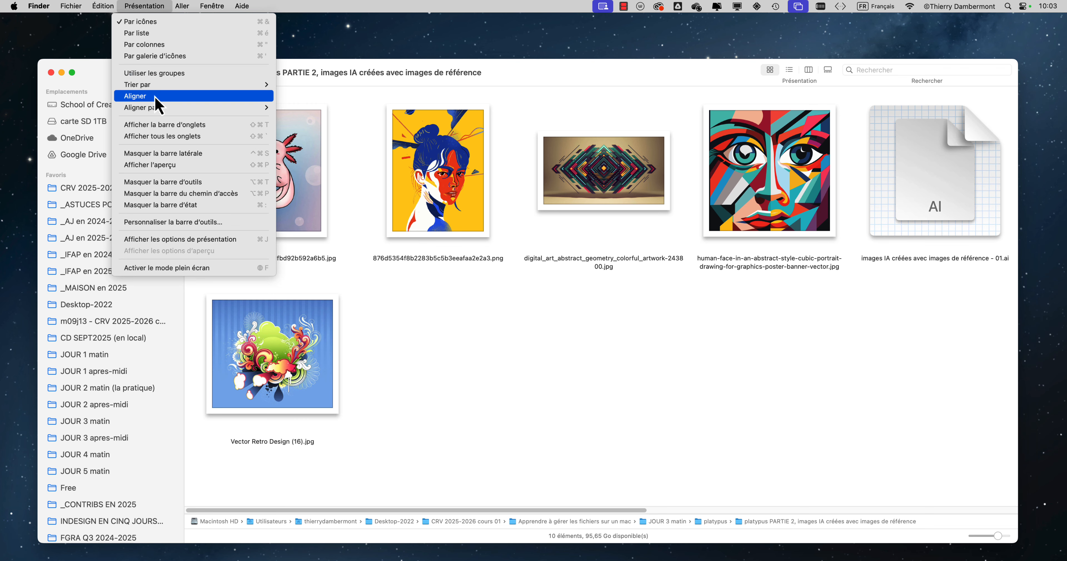
pyautogui.moveTo(157, 111)
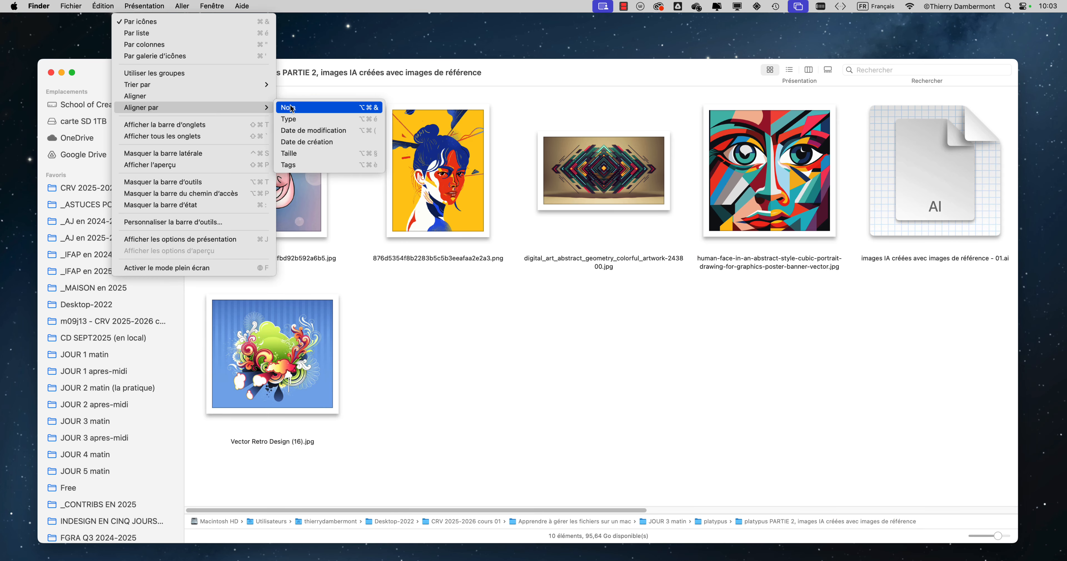
pyautogui.click(290, 114)
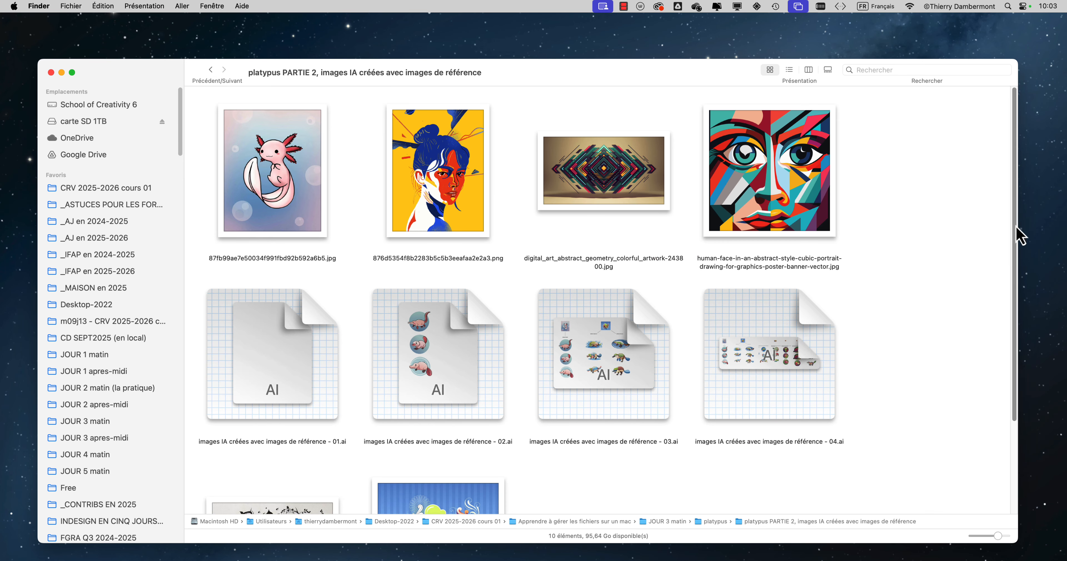
pyautogui.moveTo(1015, 227); pyautogui.dragTo(1031, 178)
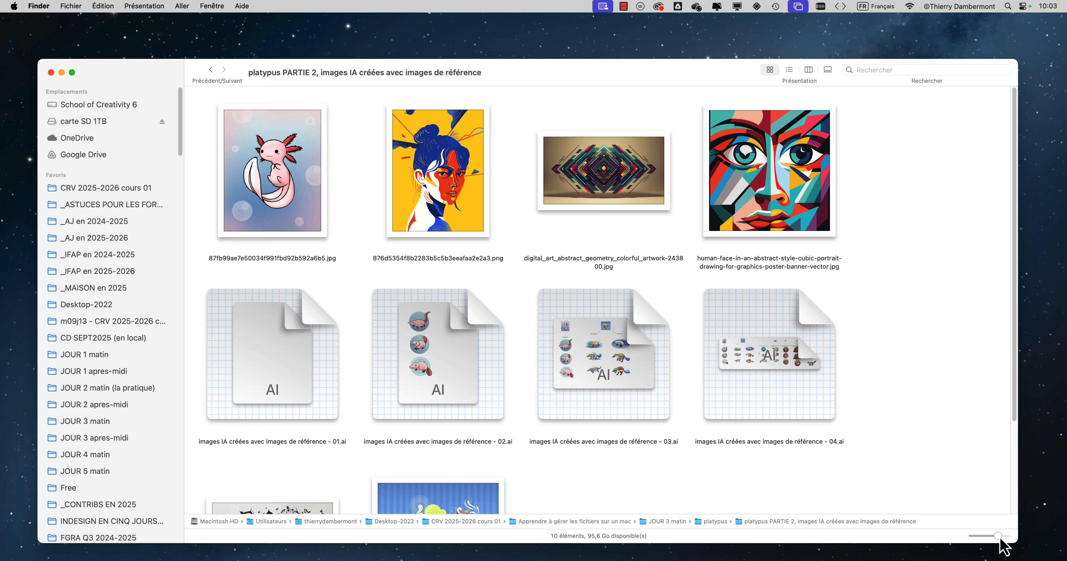
# Step: Set the icons to their maximum size and align them by Nom again
pyautogui.moveTo(1000, 539); pyautogui.dragTo(1006, 537)
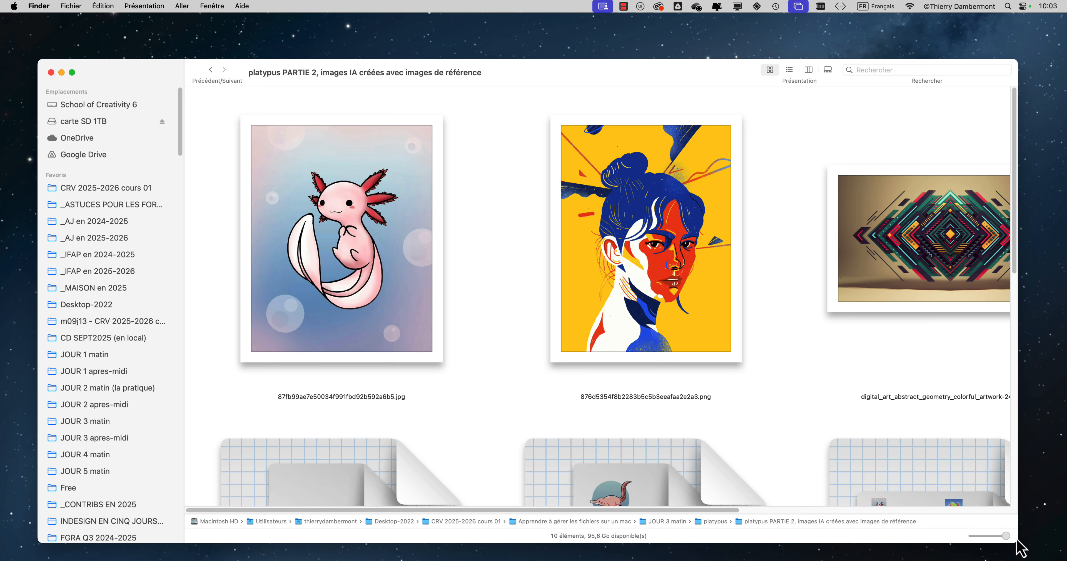
pyautogui.click(141, 7)
pyautogui.moveTo(161, 108)
pyautogui.click(299, 110)
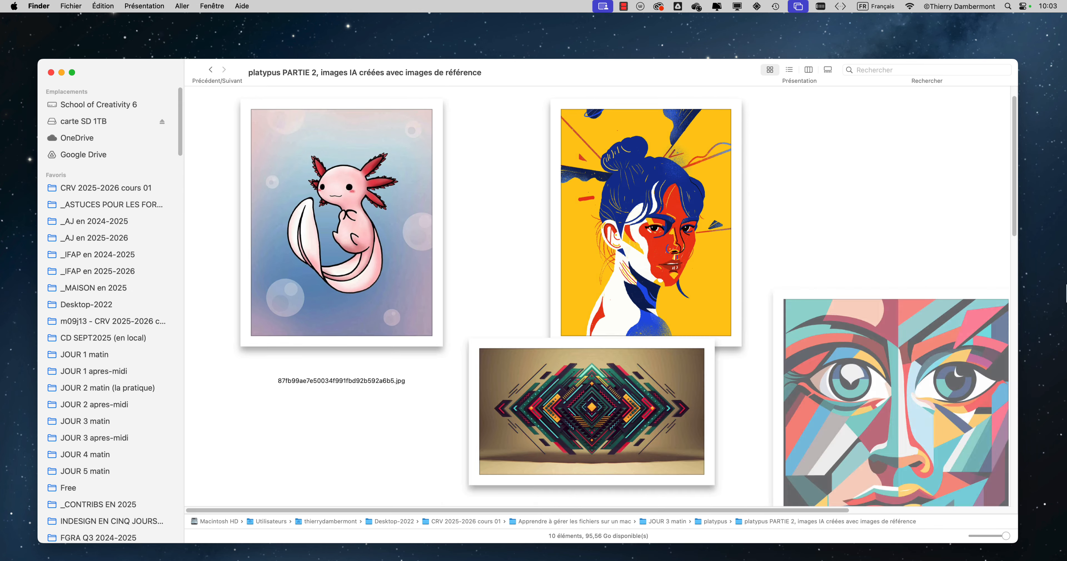
# Step: Examine the large previews of all the files in the folder, from the first to the last
pyautogui.moveTo(1015, 209); pyautogui.dragTo(1005, 554)
pyautogui.scroll(10, 952, 438)
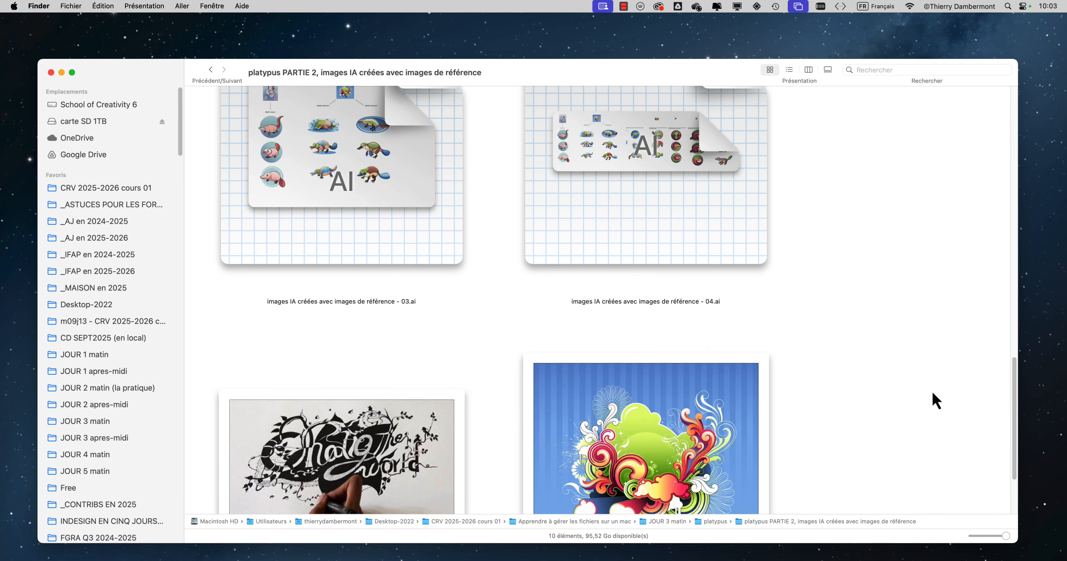
pyautogui.scroll(5, 919, 369)
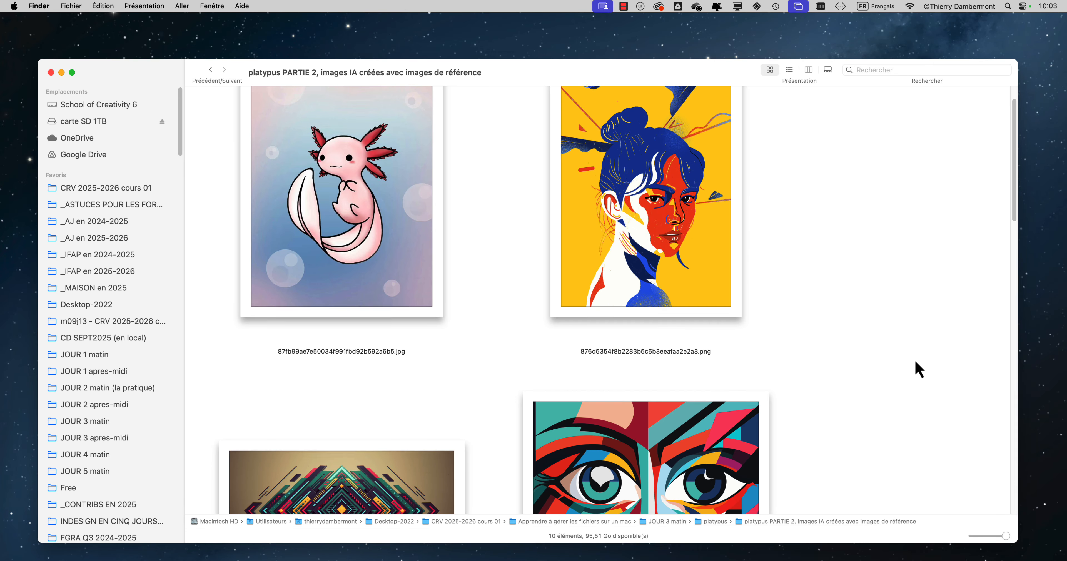
pyautogui.scroll(-10, 918, 370)
pyautogui.scroll(-5, 919, 369)
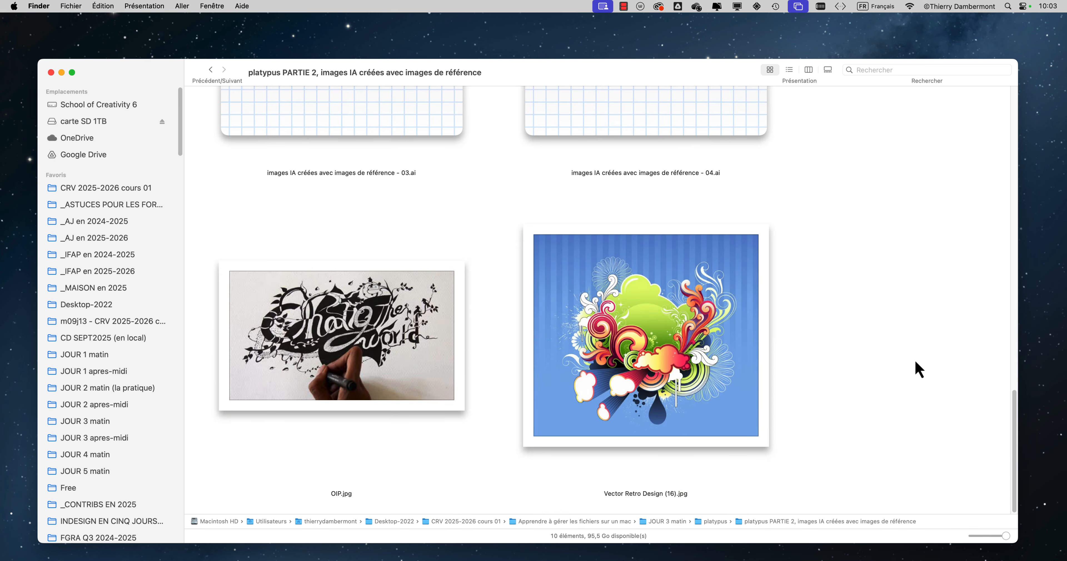
pyautogui.scroll(10, 916, 363)
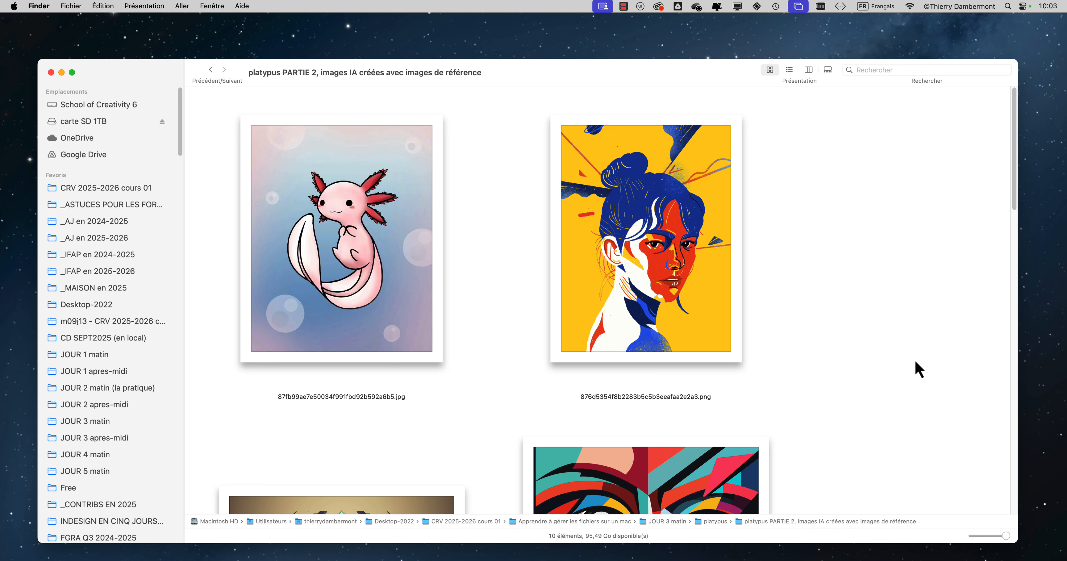
pyautogui.scroll(-10, 900, 318)
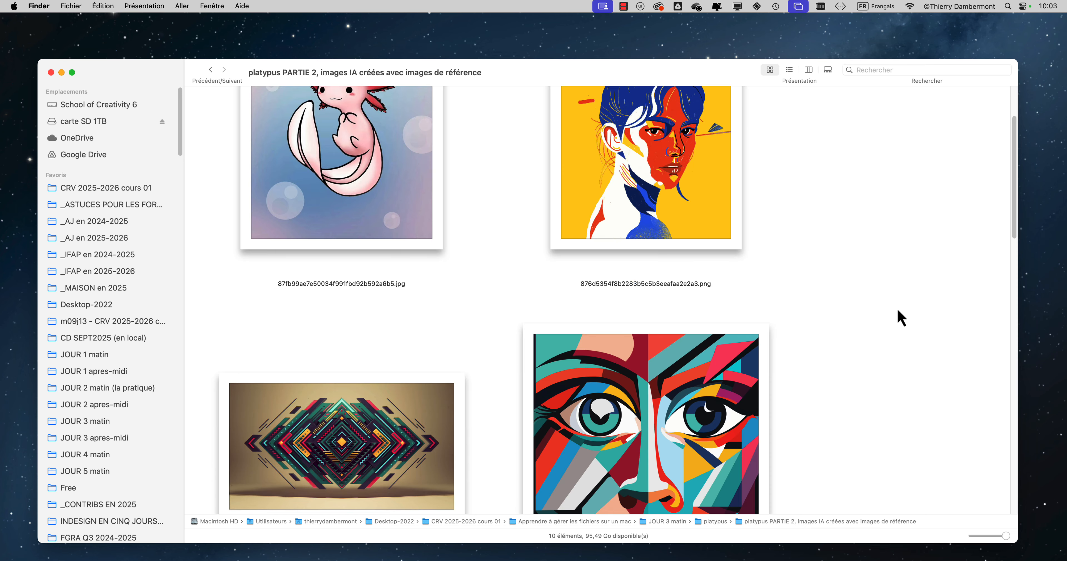
pyautogui.scroll(5, 900, 318)
pyautogui.scroll(5, 901, 318)
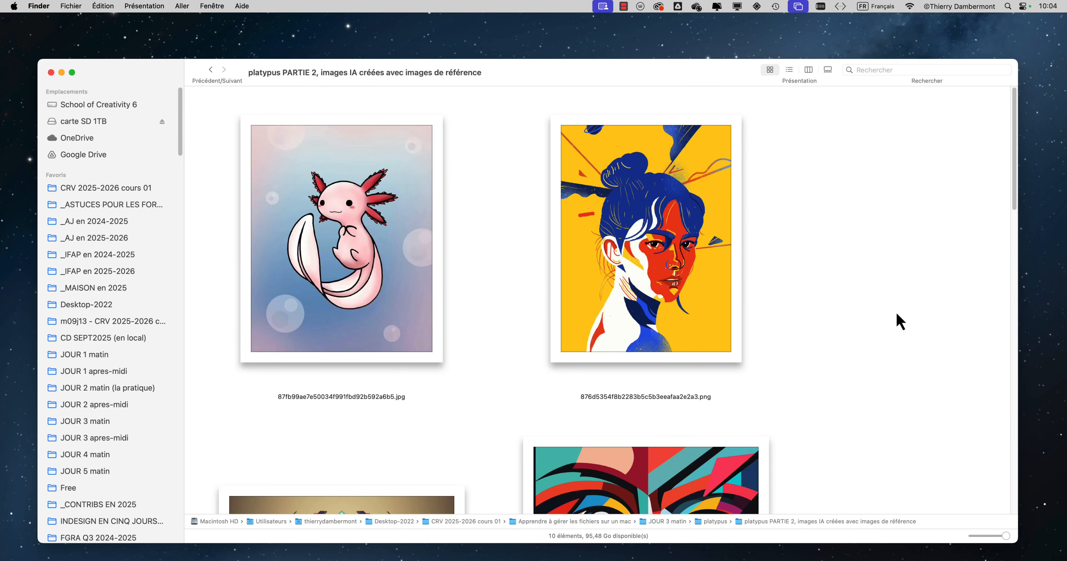
pyautogui.click(14, 6)
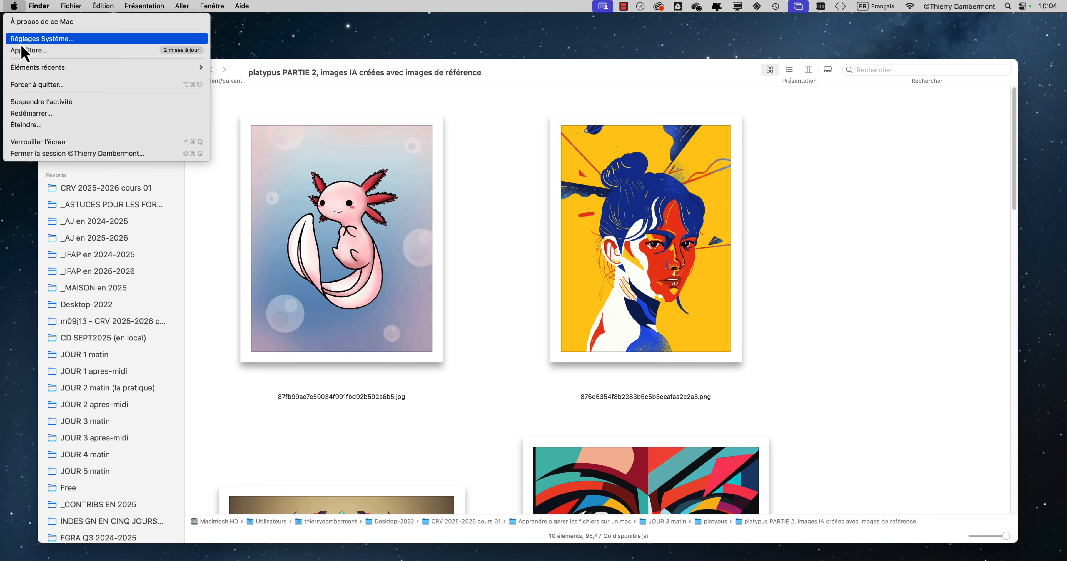
pyautogui.click(885, 178)
pyautogui.scroll(-10, 886, 182)
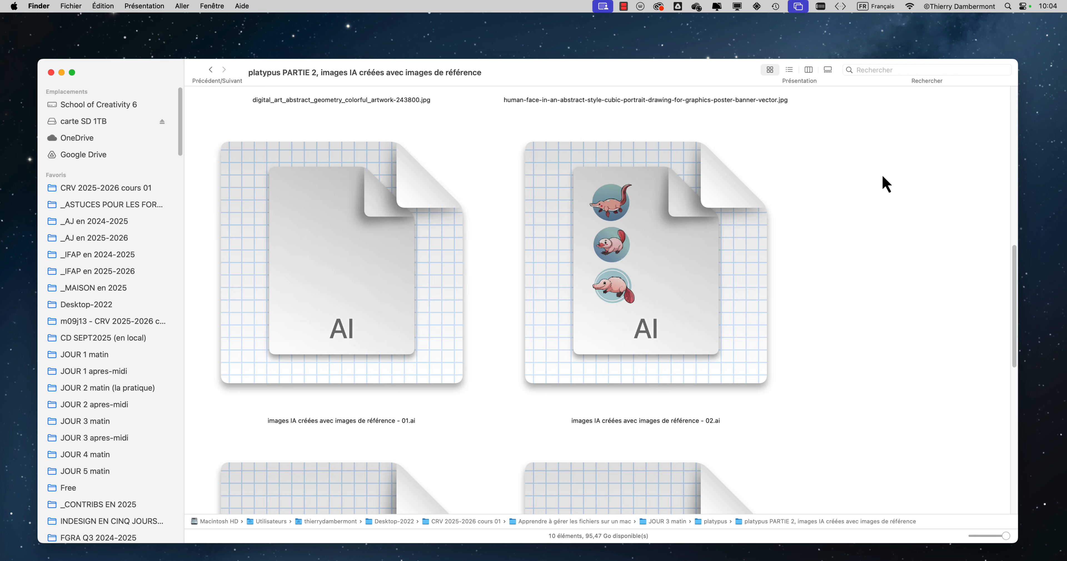
pyautogui.scroll(-8, 886, 183)
pyautogui.scroll(15, 886, 184)
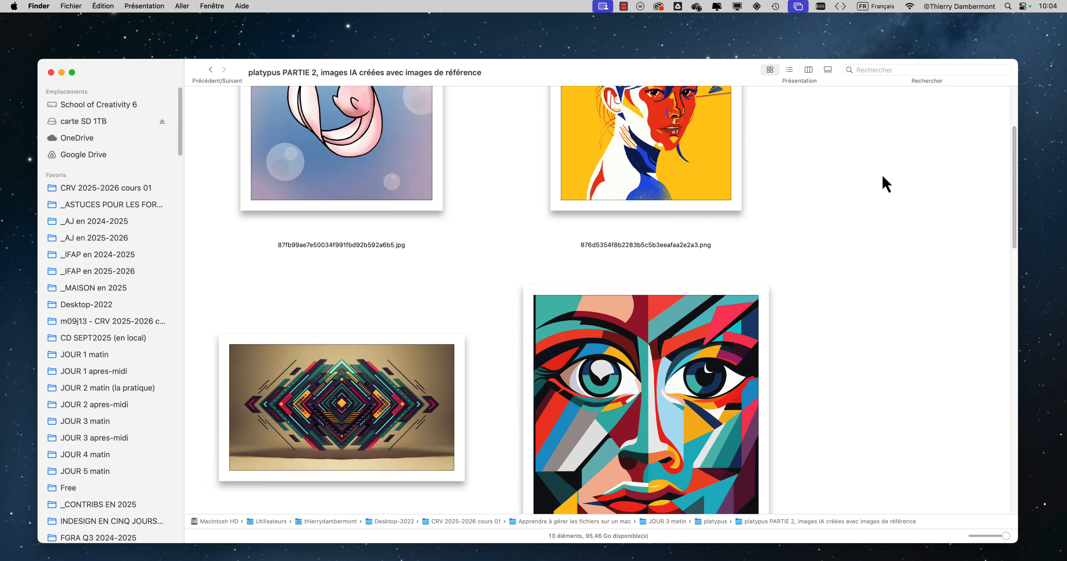
pyautogui.scroll(4, 886, 184)
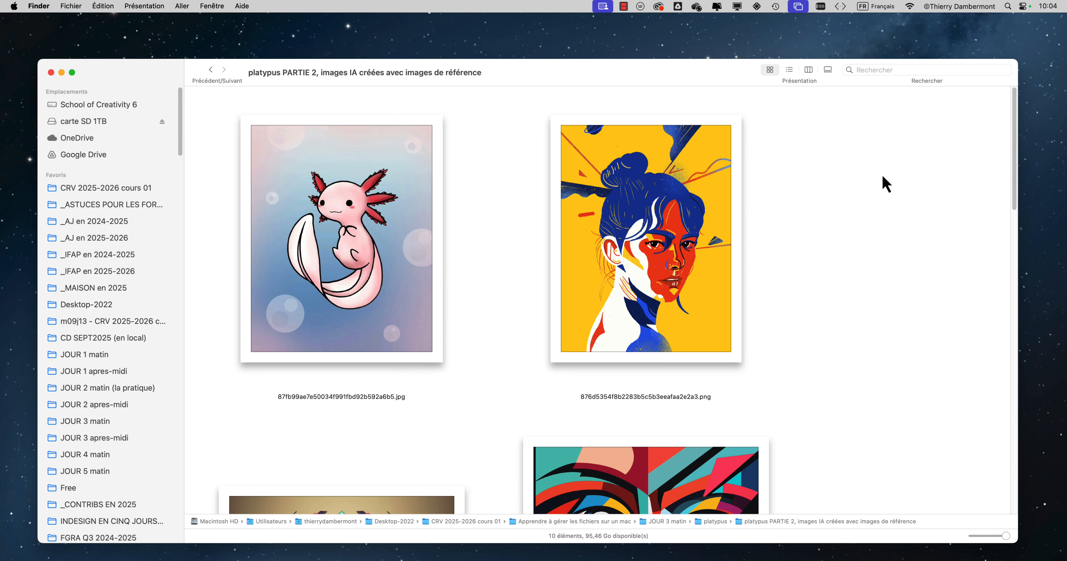
pyautogui.scroll(-12, 885, 184)
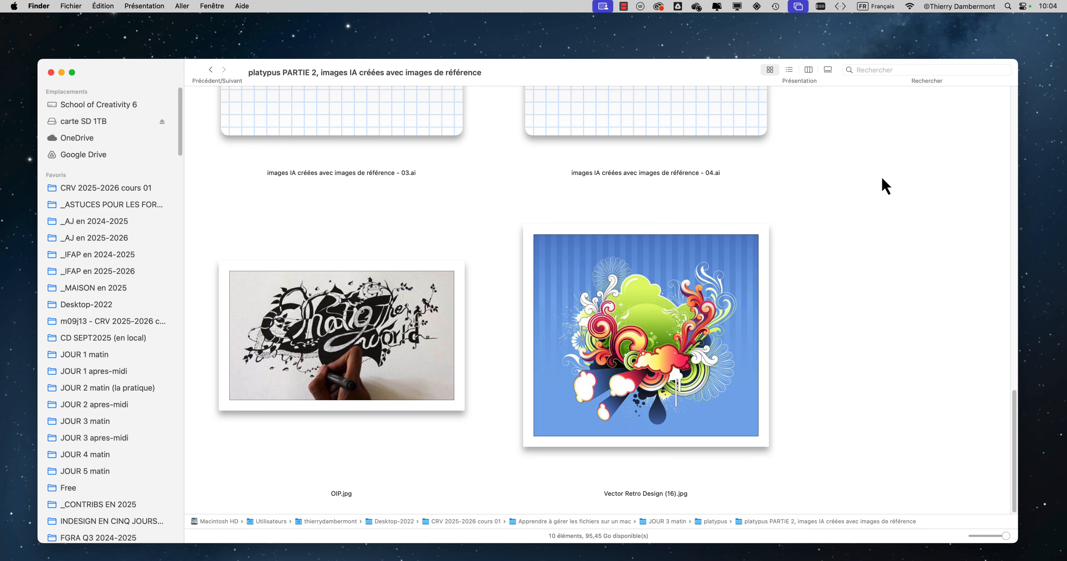
pyautogui.scroll(12, 885, 185)
pyautogui.scroll(4, 885, 186)
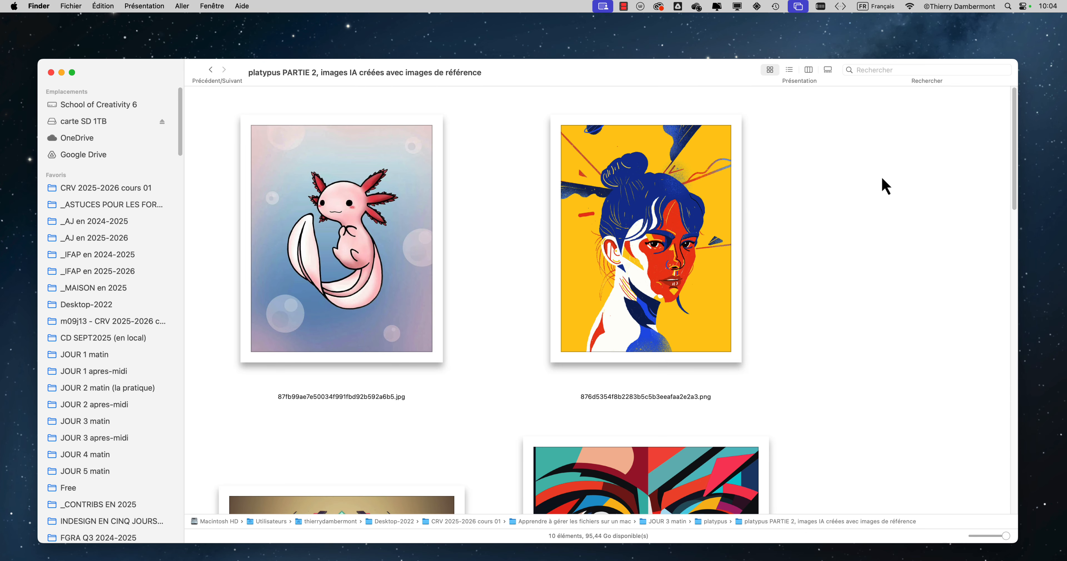
pyautogui.scroll(-1, 885, 185)
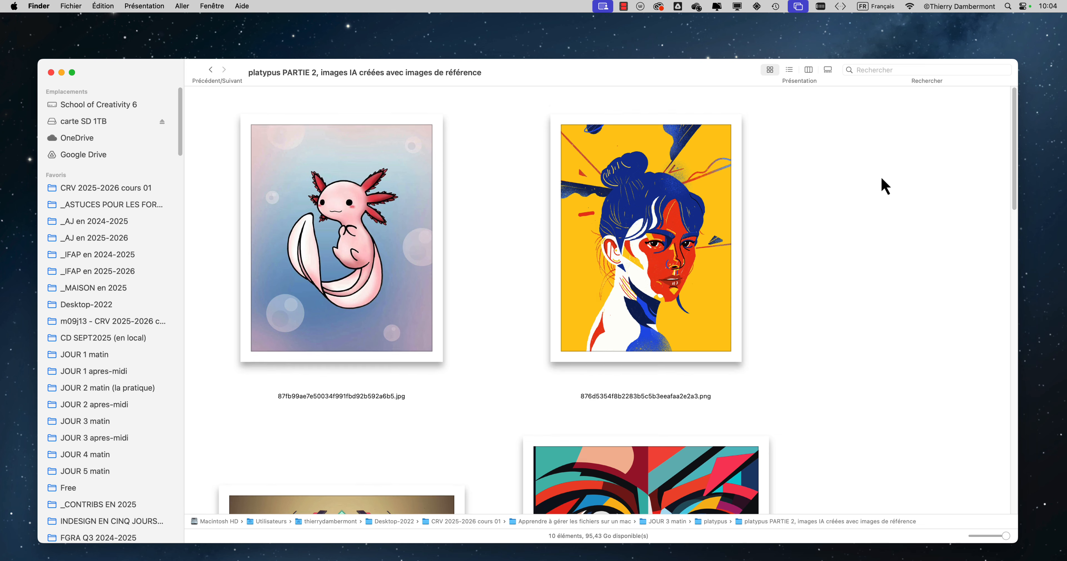
pyautogui.scroll(-5, 884, 184)
pyautogui.scroll(5, 883, 185)
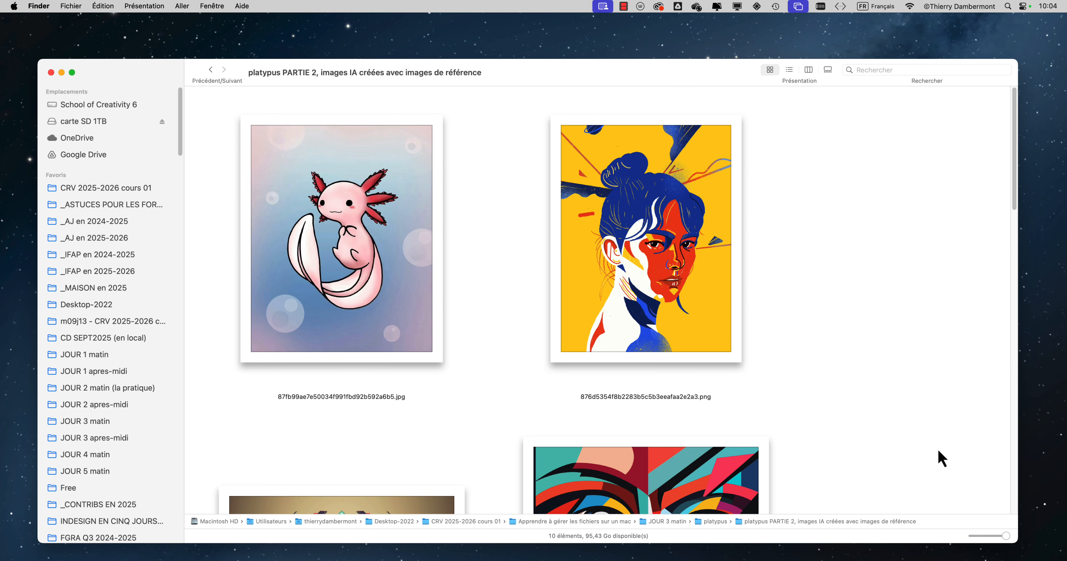
# Step: Reduce the icons to a medium size and realign them by Nom across the window's width
pyautogui.moveTo(1006, 536); pyautogui.dragTo(990, 536)
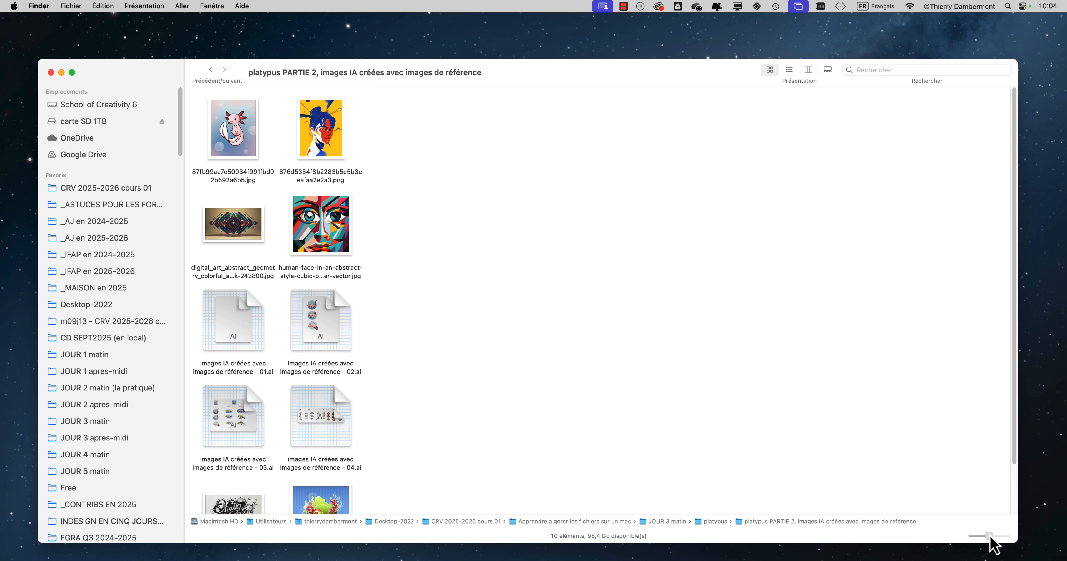
pyautogui.click(144, 6)
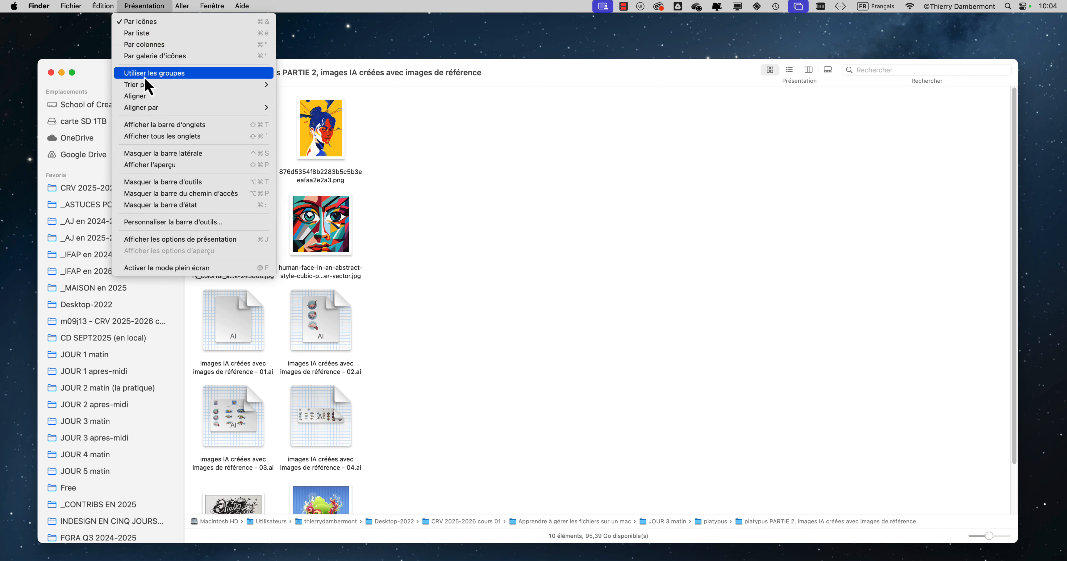
pyautogui.moveTo(147, 107)
pyautogui.click(322, 108)
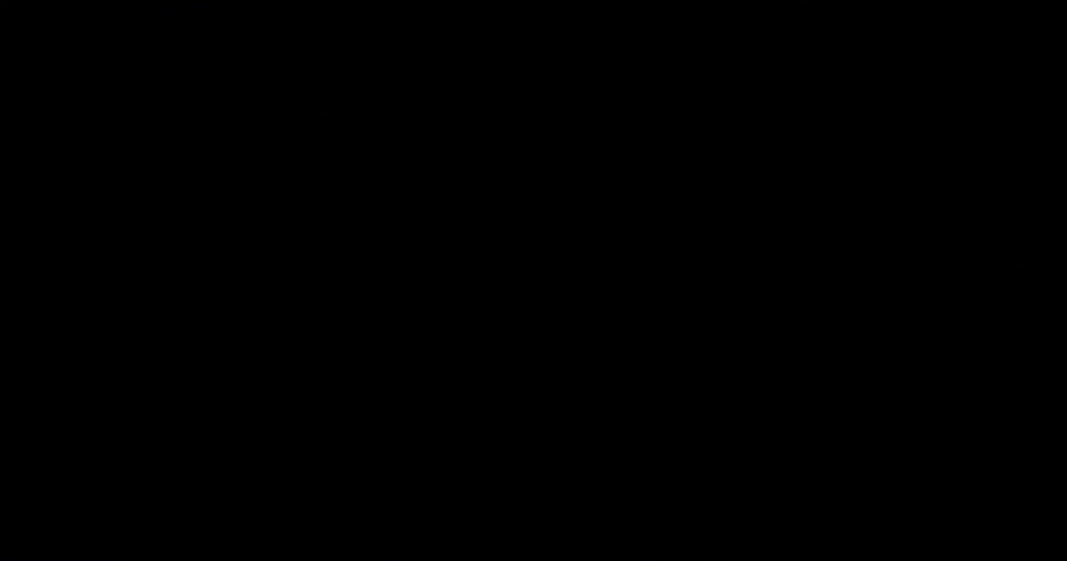
# Step: Move the 876d5354 PNG, the reference images - 02.ai file and the digital_art JPG out of their row into the empty area below
pyautogui.moveTo(321, 129); pyautogui.dragTo(533, 260)
pyautogui.click(669, 147)
pyautogui.moveTo(669, 147); pyautogui.dragTo(787, 281)
pyautogui.moveTo(419, 143); pyautogui.dragTo(379, 240)
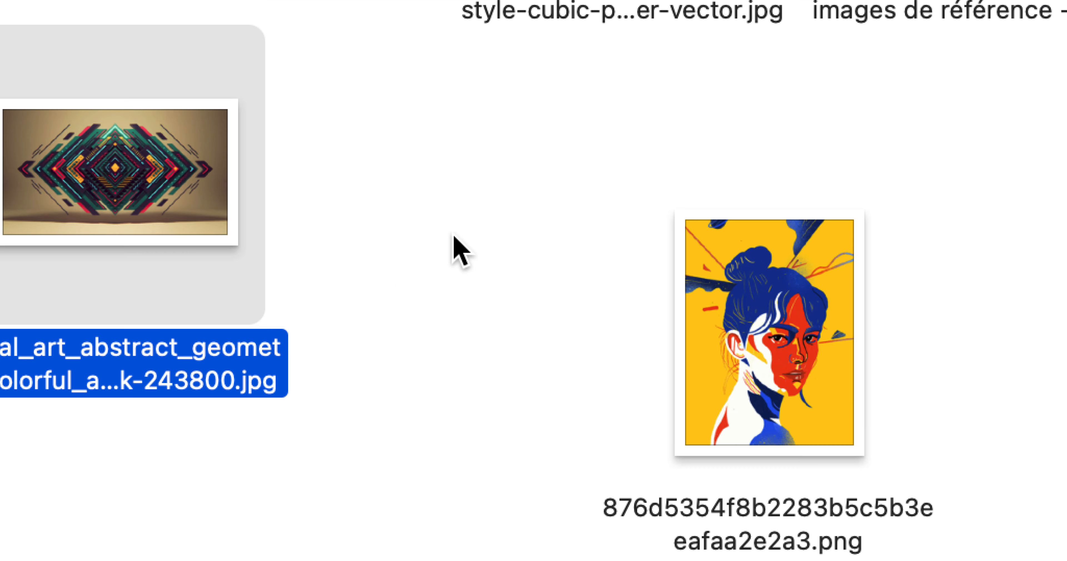
pyautogui.click(453, 235)
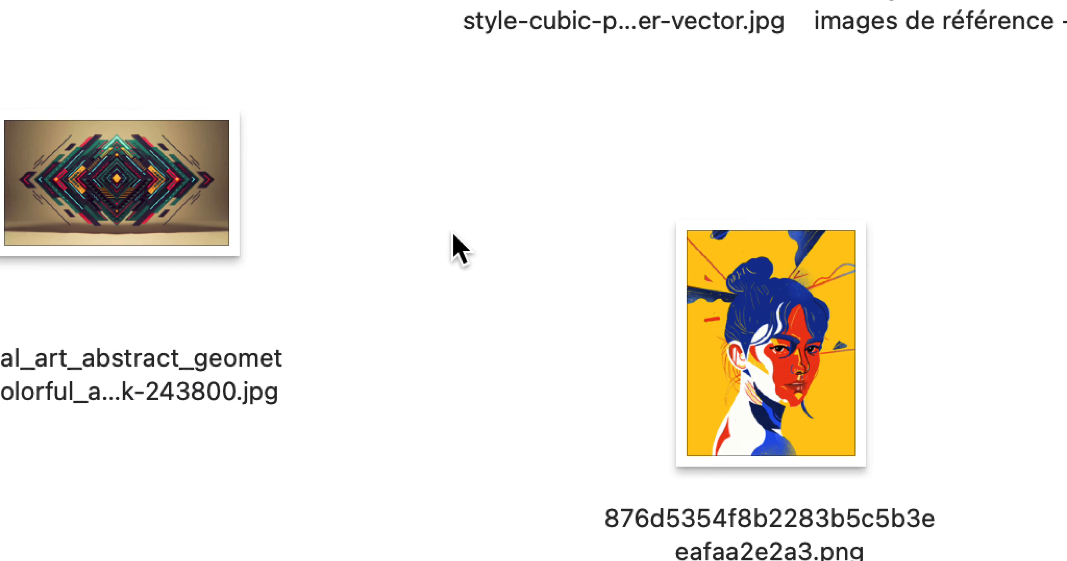
# Step: Select the reference images - 03.ai and - 04.ai with a selection rectangle, and add digital_art and Vector Retro Design (16).jpg to the selection
pyautogui.moveTo(336, 222); pyautogui.dragTo(720, 290)
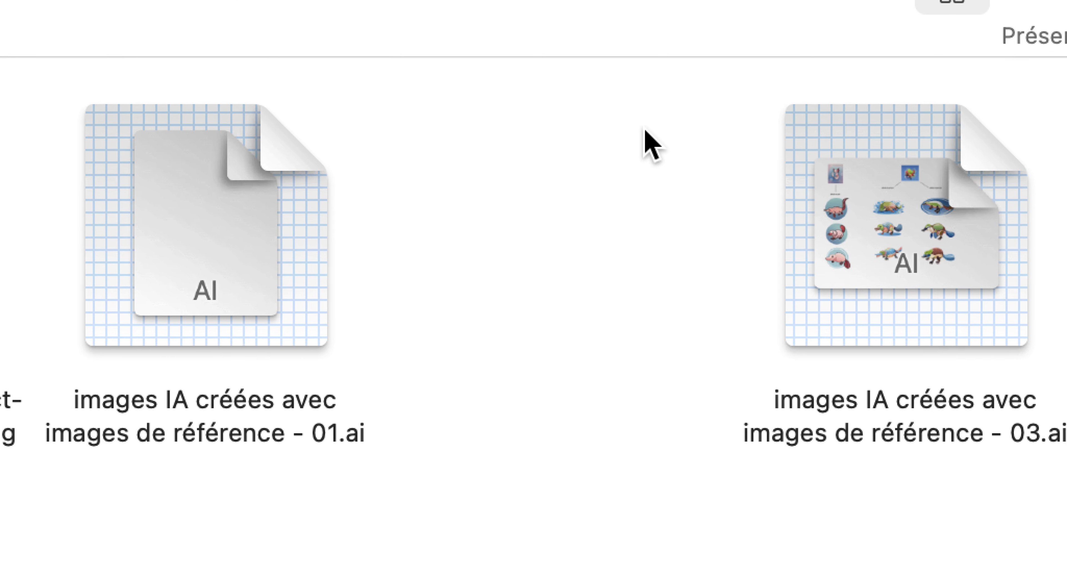
pyautogui.moveTo(612, 110); pyautogui.dragTo(782, 163)
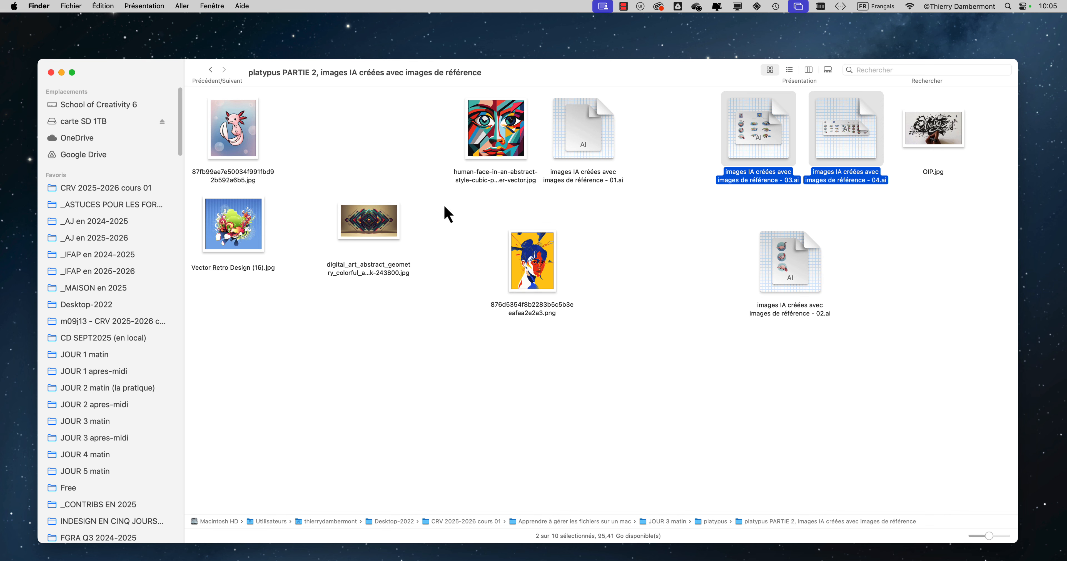
pyautogui.moveTo(429, 219); pyautogui.dragTo(235, 242)
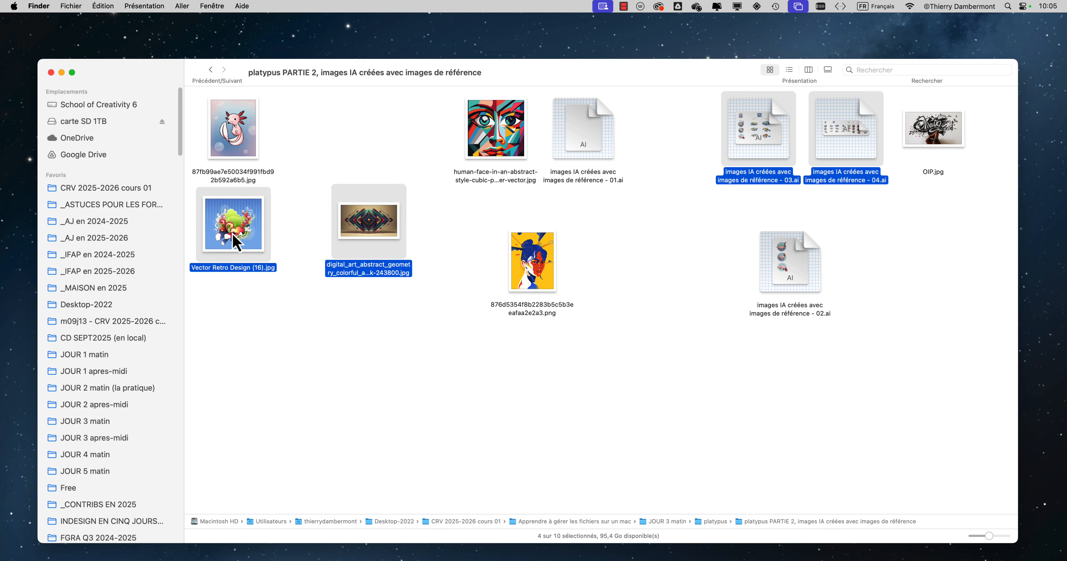
pyautogui.moveTo(696, 122); pyautogui.dragTo(849, 163)
pyautogui.moveTo(452, 224); pyautogui.dragTo(236, 230)
# Step: Display the on-screen keyboard viewer for the French input source
pyautogui.click(889, 7)
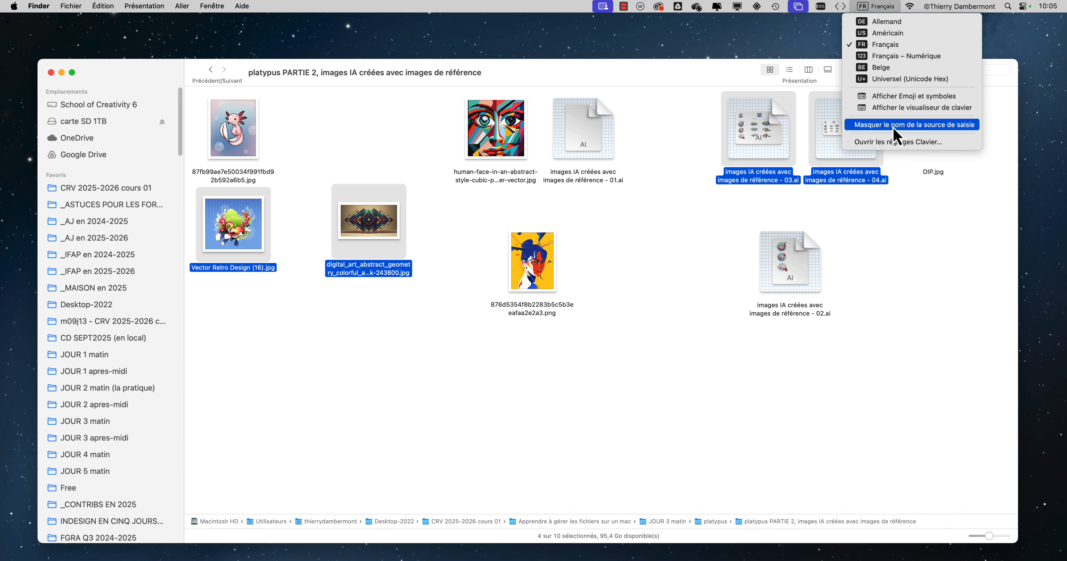
pyautogui.click(900, 108)
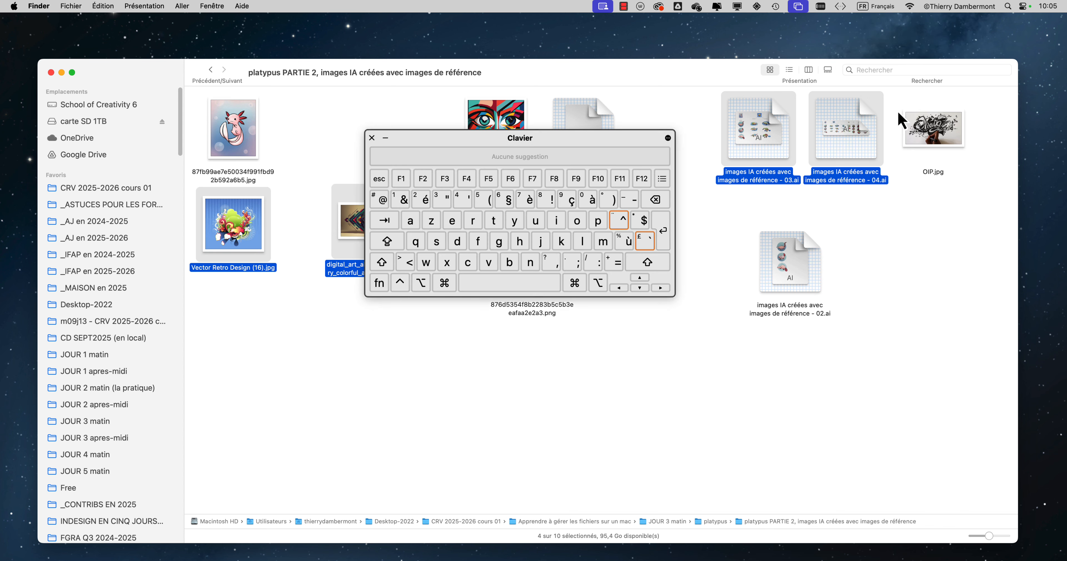
# Step: Close the on-screen keyboard viewer
pyautogui.press('alt+super+8')
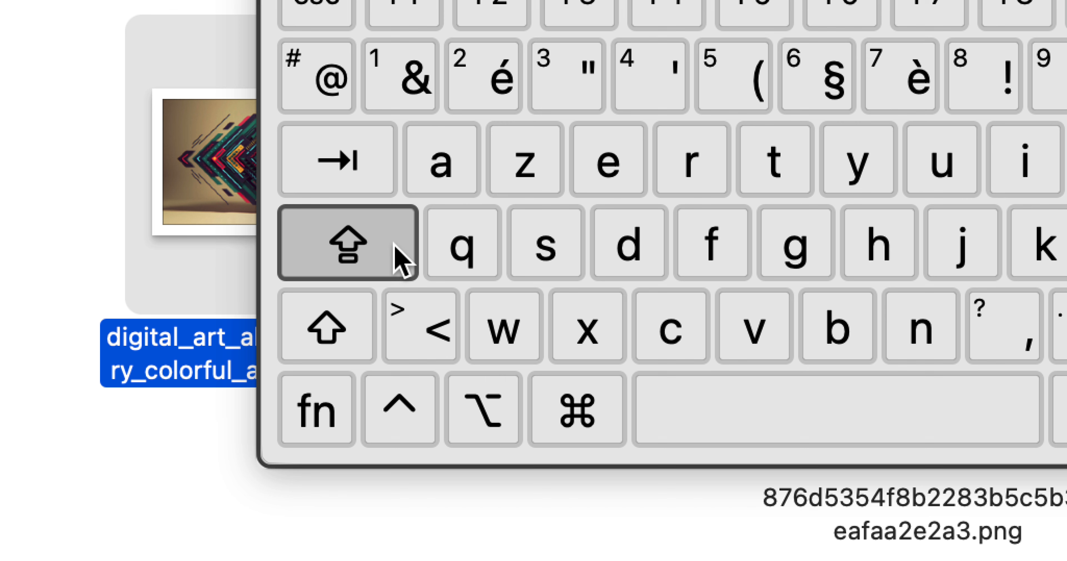
pyautogui.press('alt+super+8')
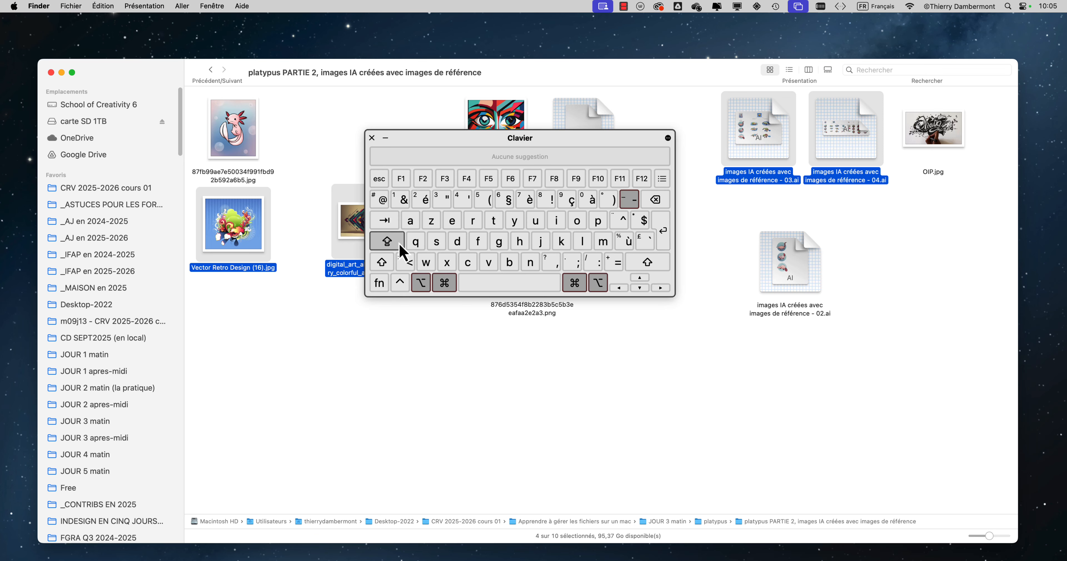
pyautogui.click(372, 138)
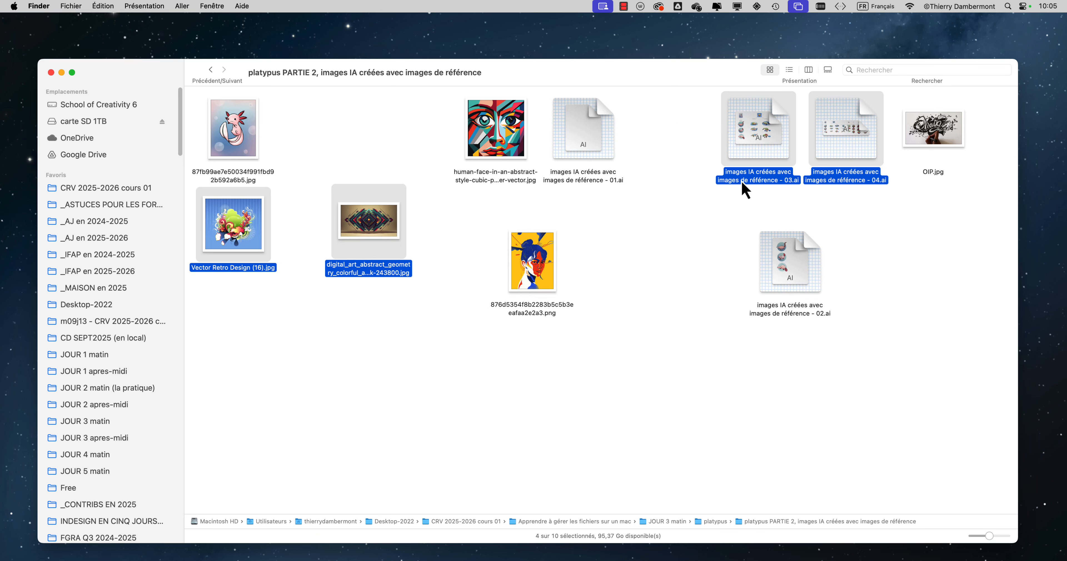
# Step: Remove the reference images - 03.ai and - 04.ai from the selection and add both back
pyautogui.press('alt+super+8')
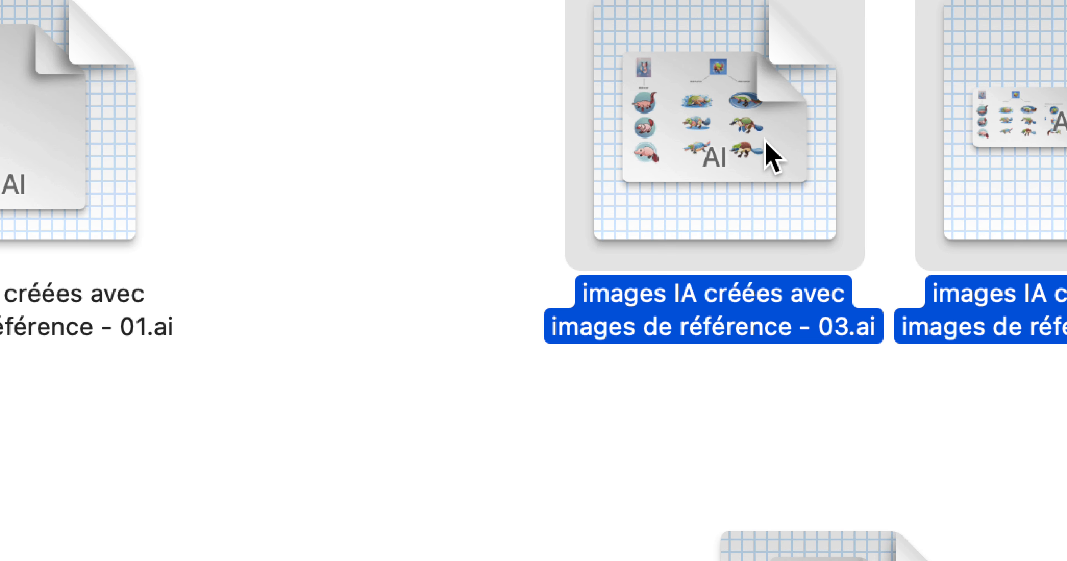
pyautogui.keyDown('super'); pyautogui.click(766, 147); pyautogui.keyUp('super')
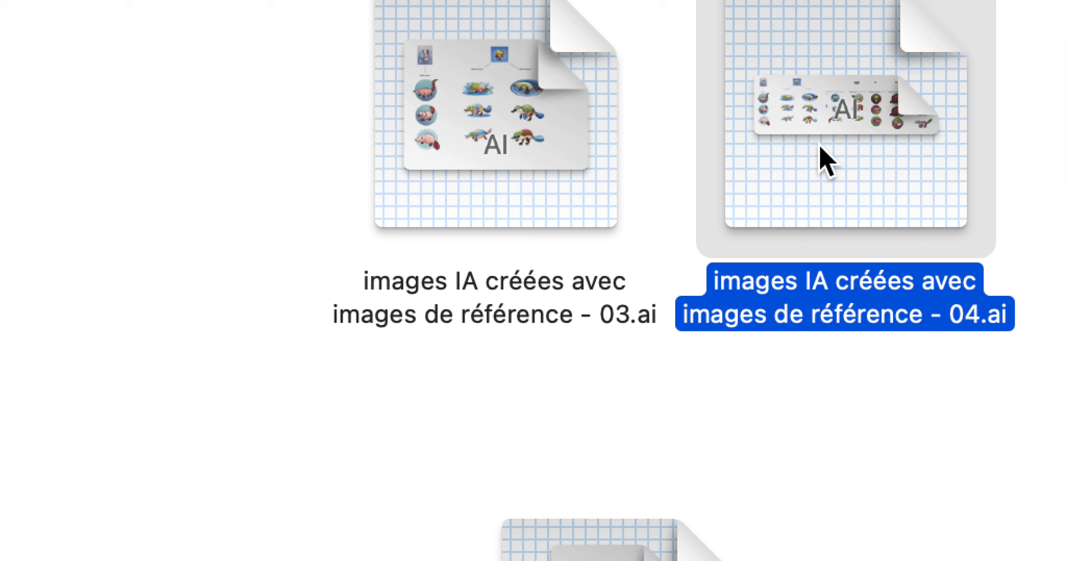
pyautogui.keyDown('super'); pyautogui.click(1040, 163); pyautogui.keyUp('super')
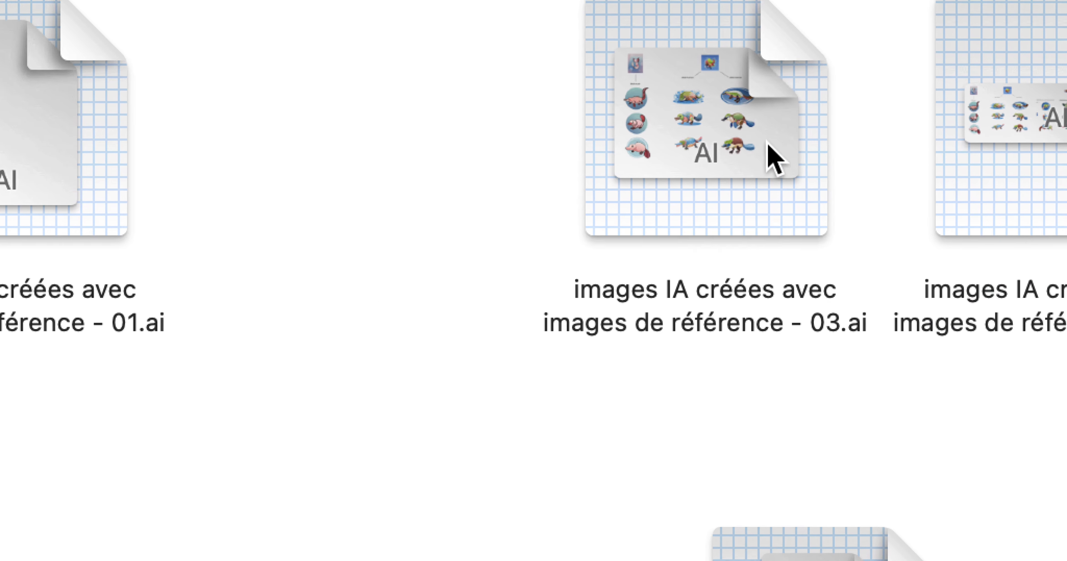
pyautogui.click(774, 162)
pyautogui.keyDown('super'); pyautogui.click(861, 157); pyautogui.keyUp('super')
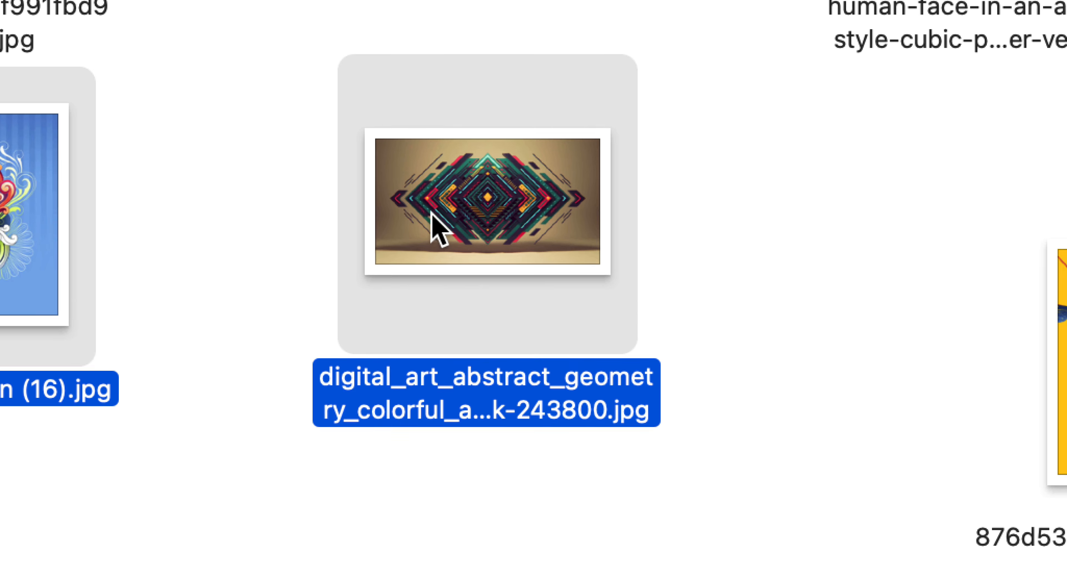
# Step: Take digital_art, Vector Retro Design (16).jpg and the reference images - 03.ai and - 04.ai out of the selection and add them back individually
pyautogui.keyDown('super'); pyautogui.click(431, 213); pyautogui.keyUp('super')
pyautogui.keyDown('super'); pyautogui.click(333, 217); pyautogui.keyUp('super')
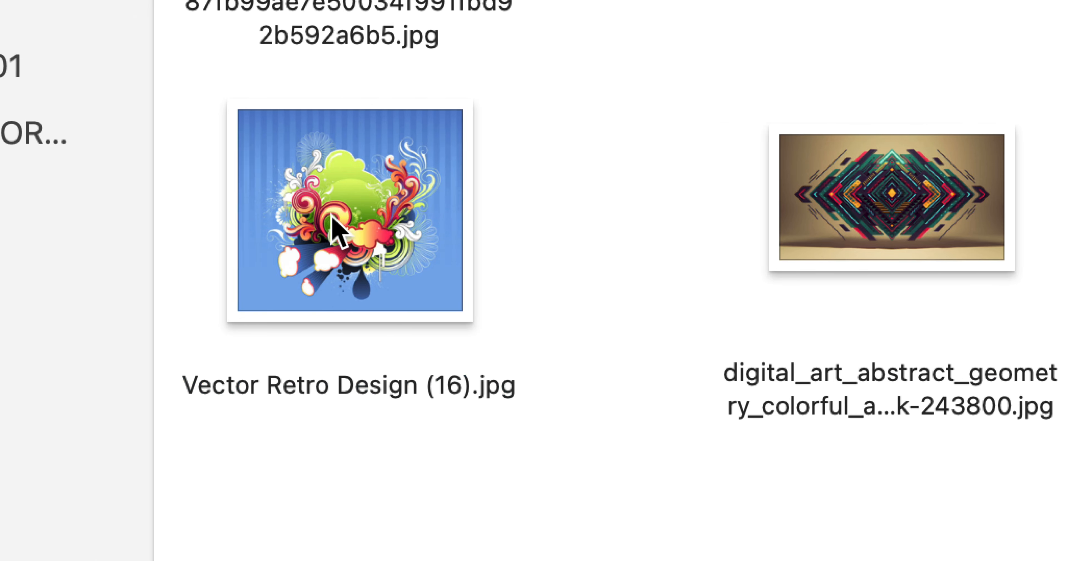
pyautogui.keyDown('super'); pyautogui.click(433, 218); pyautogui.keyUp('super')
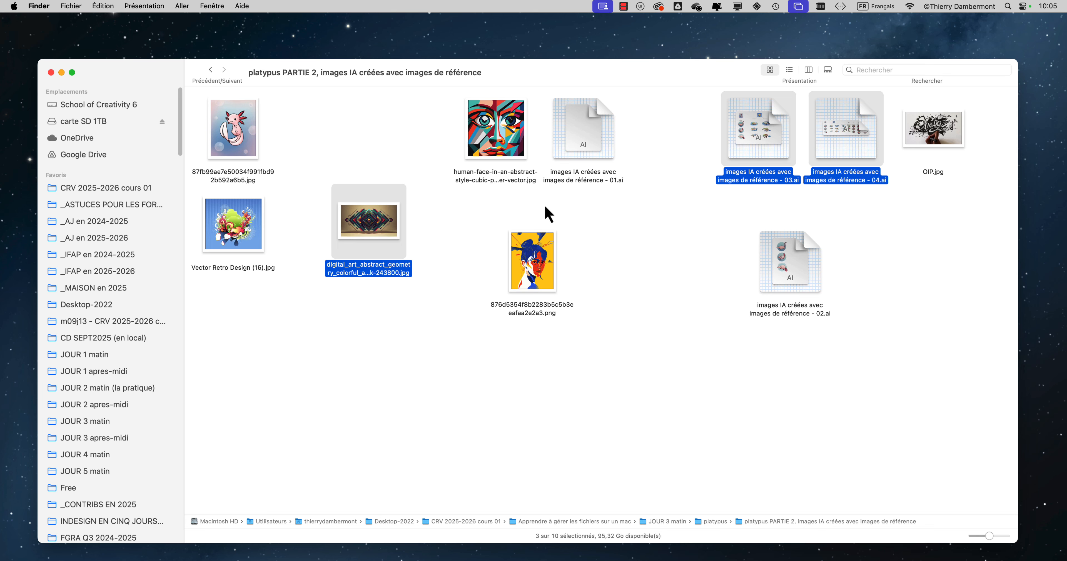
pyautogui.keyDown('super'); pyautogui.click(862, 145); pyautogui.keyUp('super')
pyautogui.keyDown('super'); pyautogui.click(770, 149); pyautogui.keyUp('super')
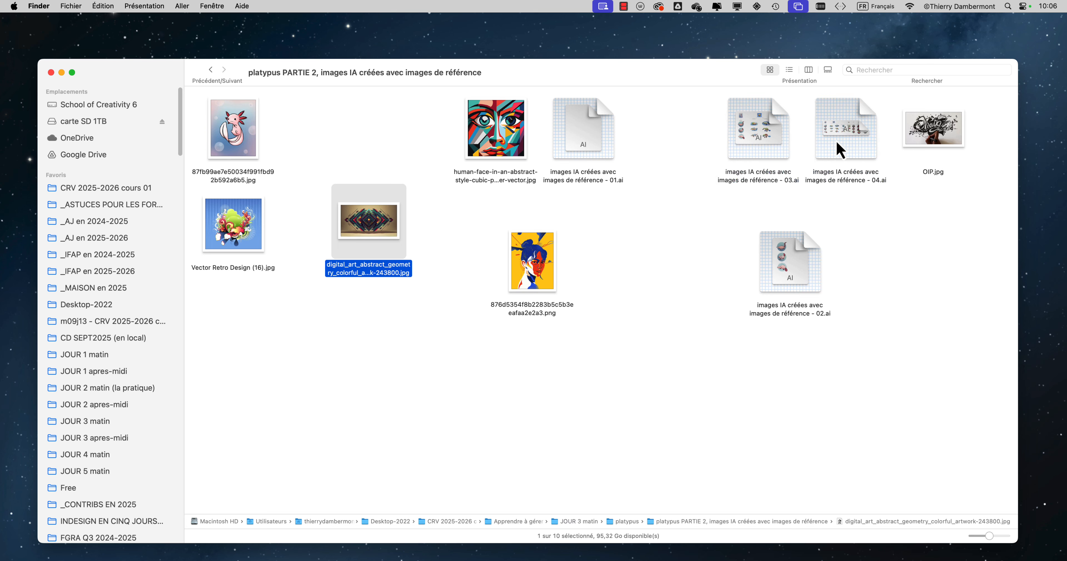
pyautogui.keyDown('super'); pyautogui.click(840, 147); pyautogui.keyUp('super')
pyautogui.keyDown('super'); pyautogui.click(773, 147); pyautogui.keyUp('super')
pyautogui.keyDown('super'); pyautogui.click(267, 231); pyautogui.keyUp('super')
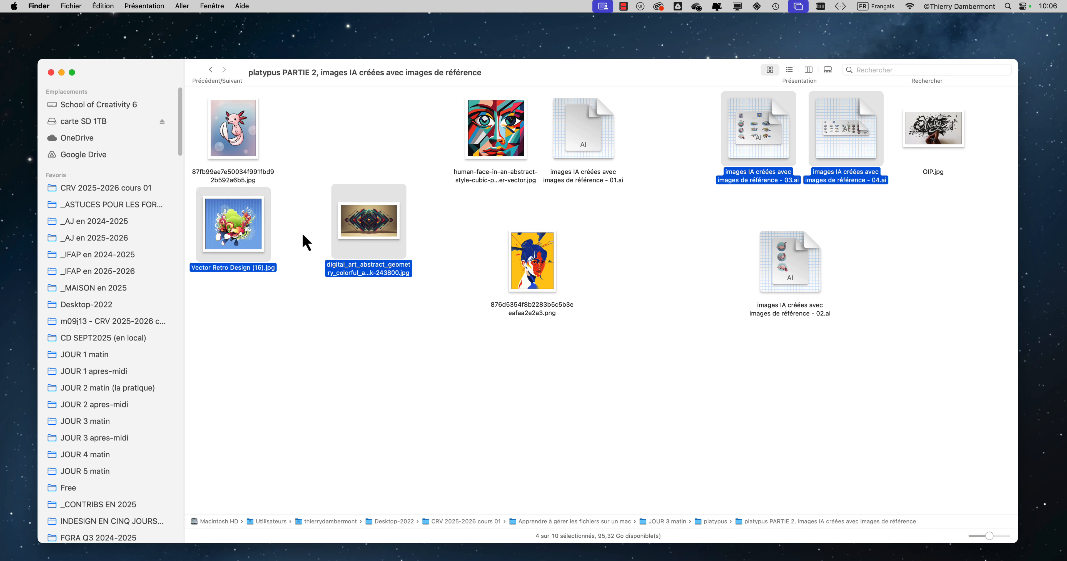
# Step: Deselect digital_art and the reference images - 03.ai and - 04.ai, and reselect all three while keeping Vector Retro Design (16).jpg selected
pyautogui.keyDown('super'); pyautogui.click(389, 226); pyautogui.keyUp('super')
pyautogui.keyDown('super'); pyautogui.click(740, 153); pyautogui.keyUp('super')
pyautogui.keyDown('super'); pyautogui.click(850, 145); pyautogui.keyUp('super')
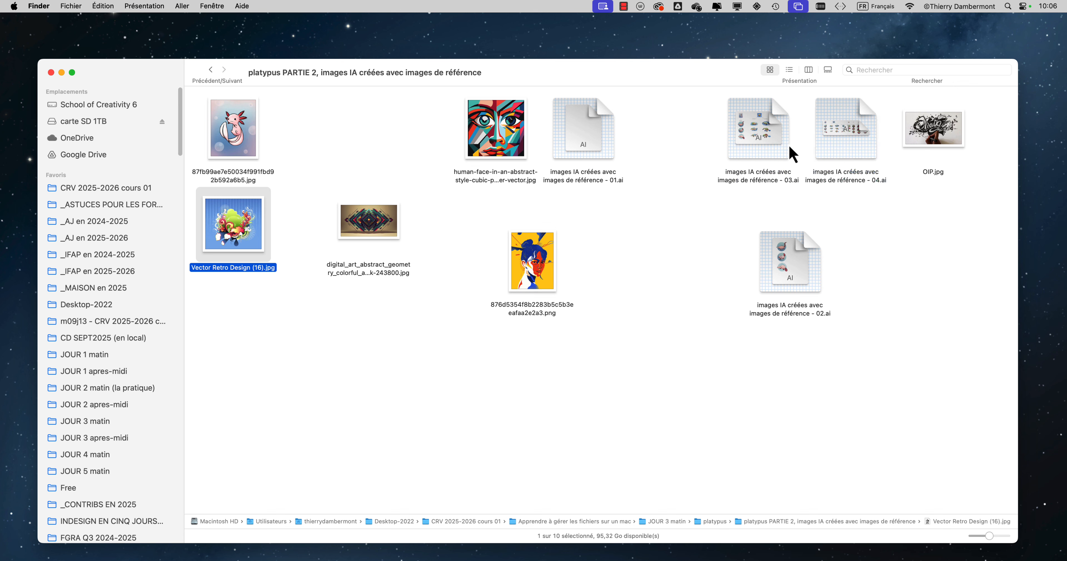
pyautogui.keyDown('super'); pyautogui.click(760, 144); pyautogui.keyUp('super')
pyautogui.keyDown('super'); pyautogui.click(843, 146); pyautogui.keyUp('super')
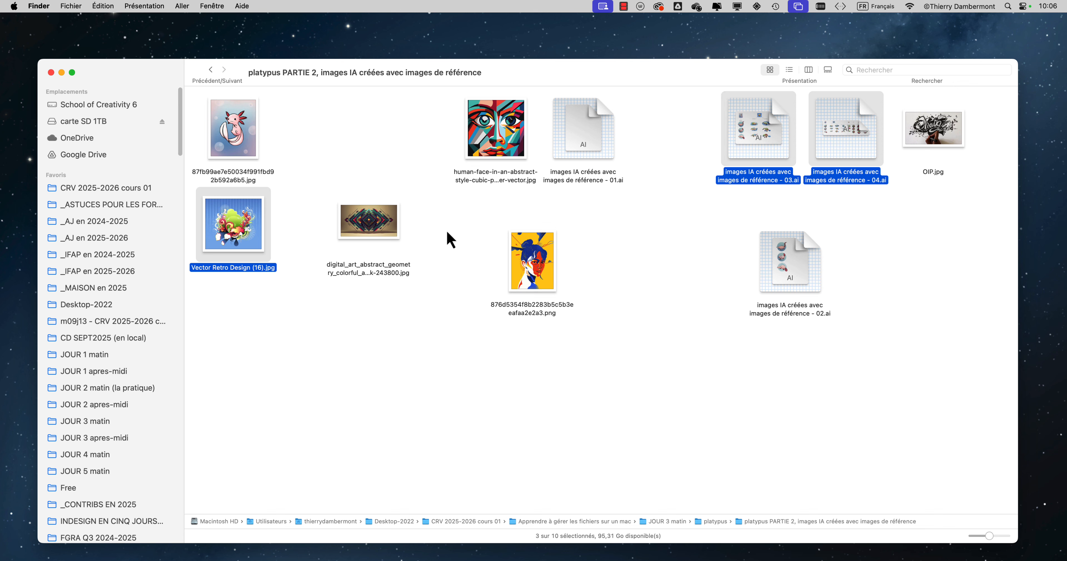
pyautogui.keyDown('super'); pyautogui.click(365, 228); pyautogui.keyUp('super')
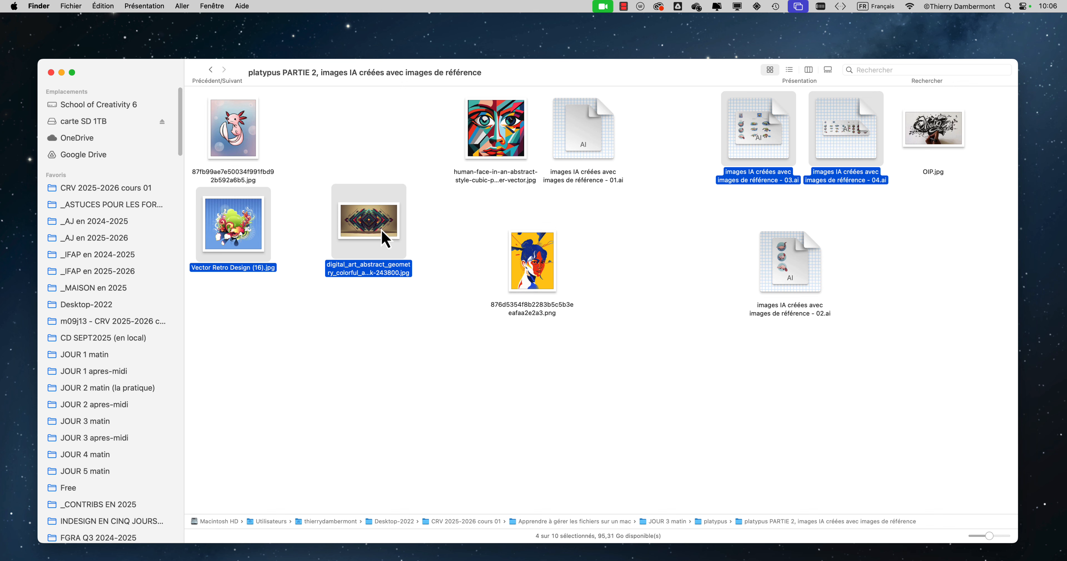
# Step: Add the reference images - 02.ai and the 87fb99ae JPG to the selection, and switch the folder to list view
pyautogui.keyDown('super'); pyautogui.click(801, 274); pyautogui.keyUp('super')
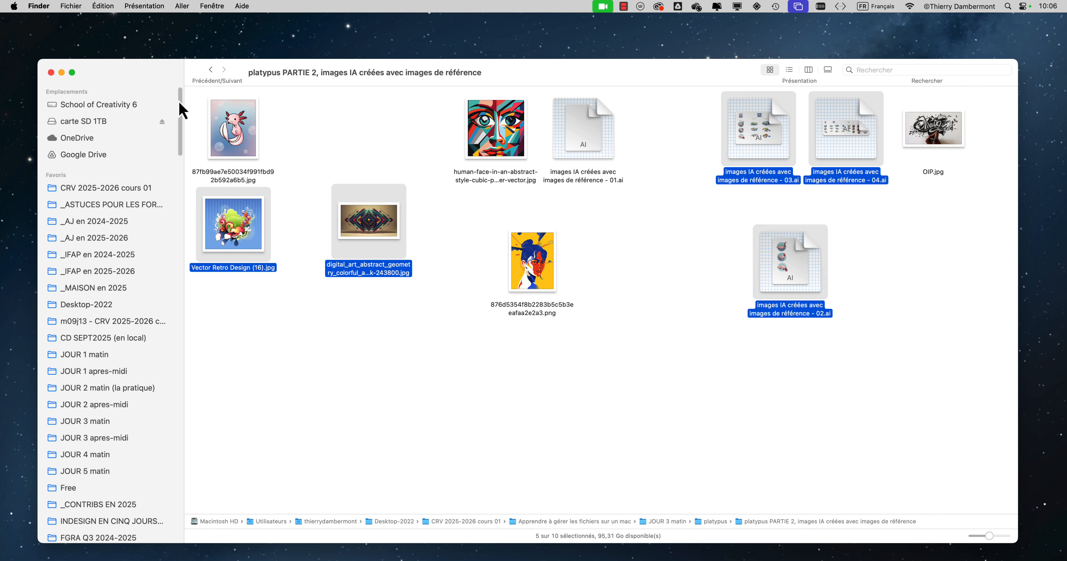
pyautogui.keyDown('super'); pyautogui.click(234, 122); pyautogui.keyUp('super')
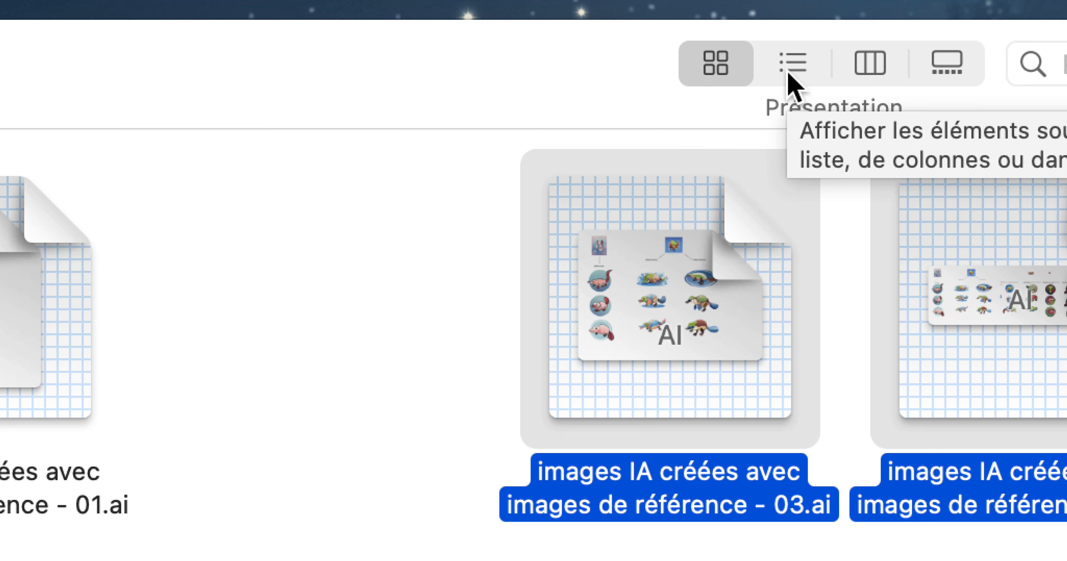
pyautogui.click(789, 72)
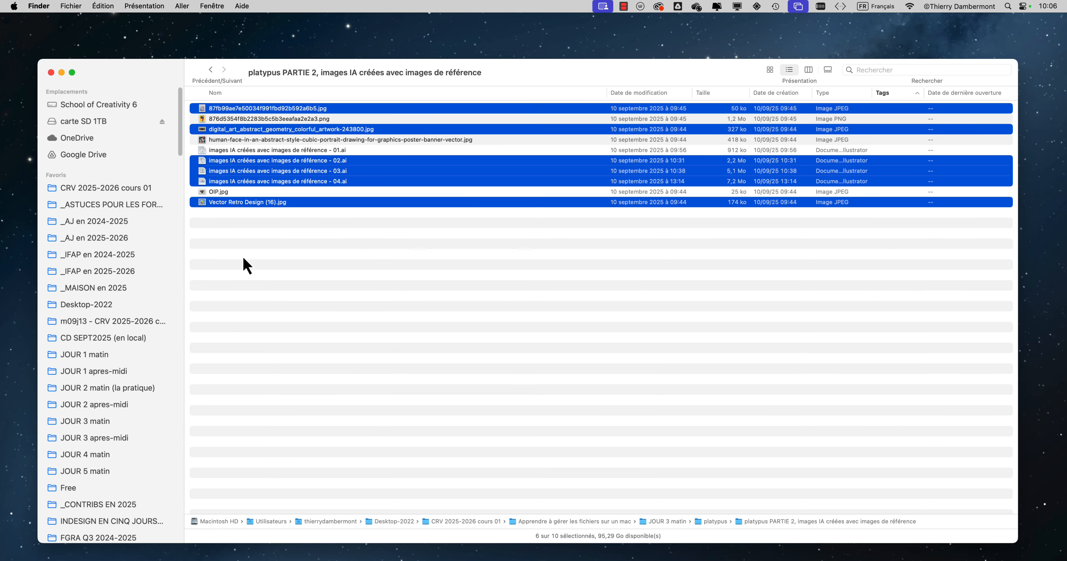
# Step: Clear the selection and select the continuous range from the 87fb99ae JPG to Vector Retro Design (16).jpg
pyautogui.click(237, 244)
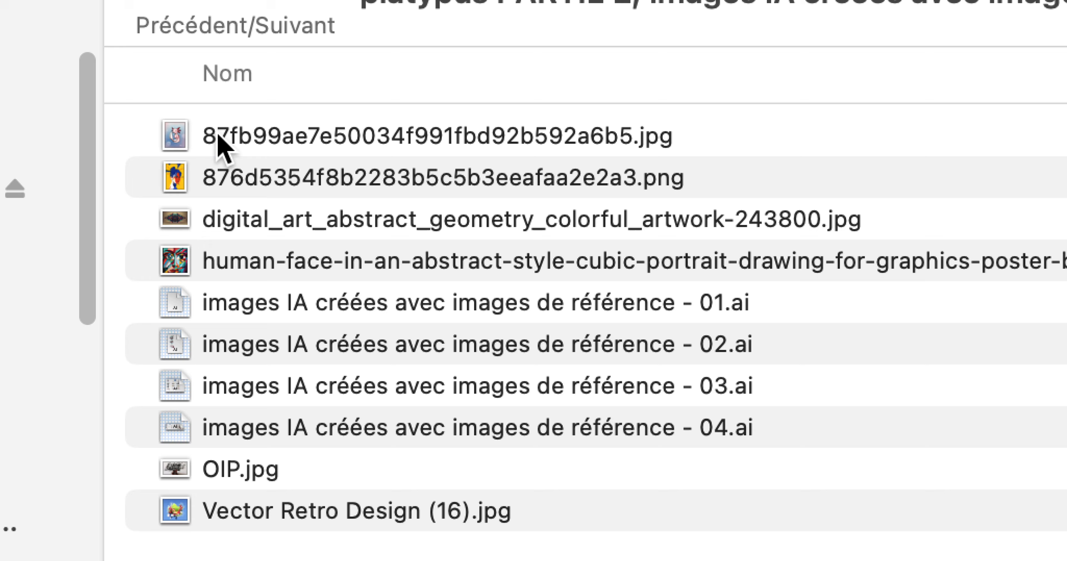
pyautogui.click(222, 143)
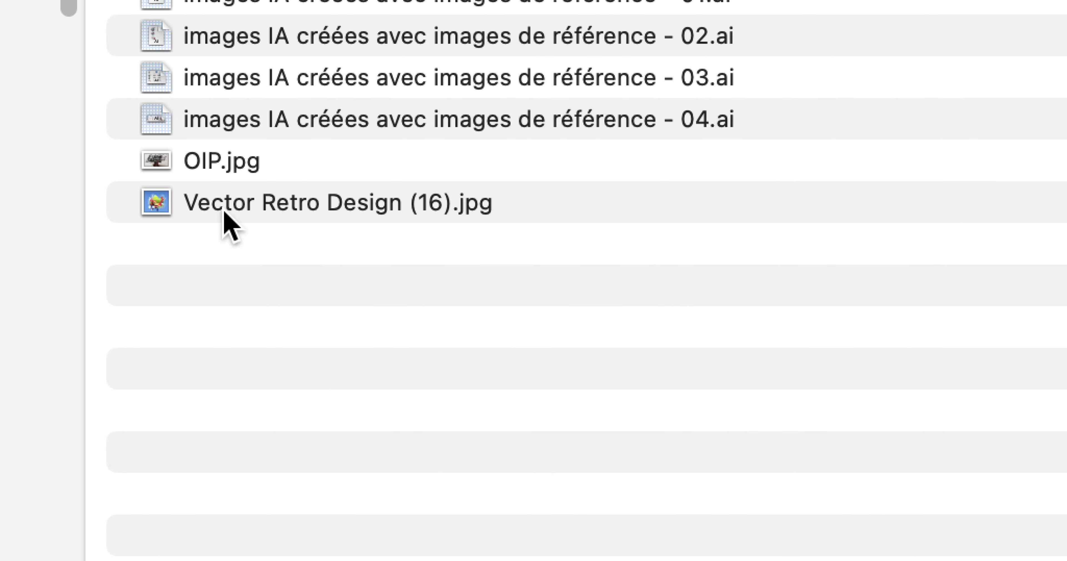
pyautogui.keyDown('shift'); pyautogui.click(224, 212); pyautogui.keyUp('shift')
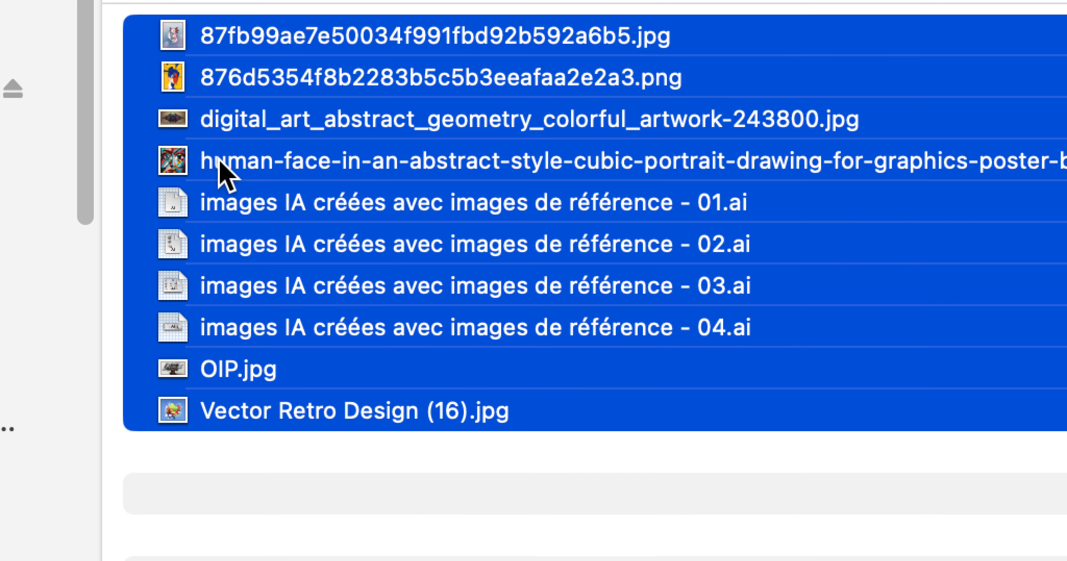
# Step: Reselect adjacent files starting from the 87fb99ae JPG, extending to the human-face JPG, the whole list, and the reference images - 03.ai
pyautogui.keyDown('shift'); pyautogui.click(219, 229); pyautogui.keyUp('shift')
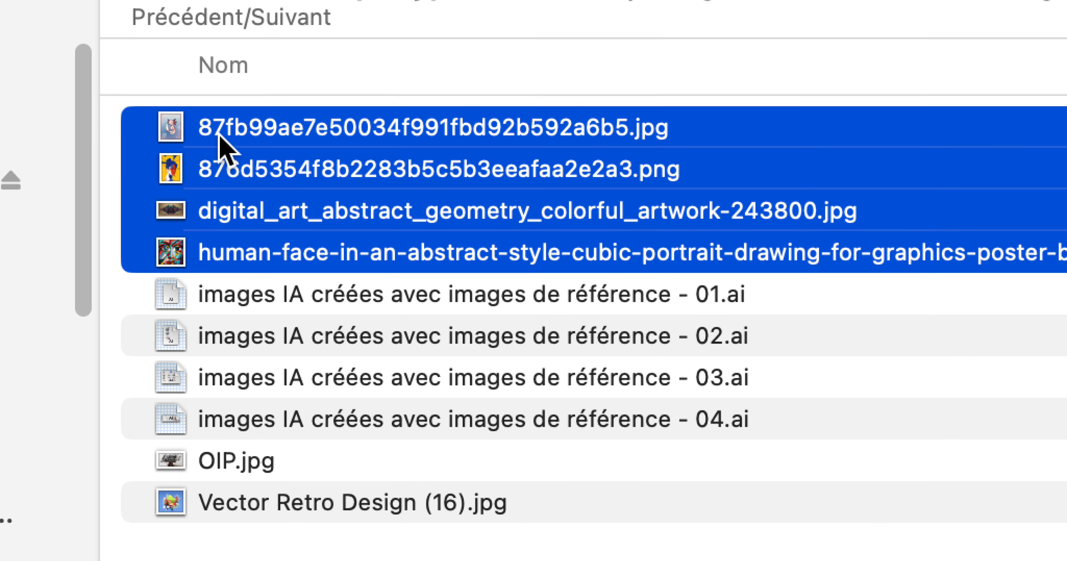
pyautogui.click(220, 129)
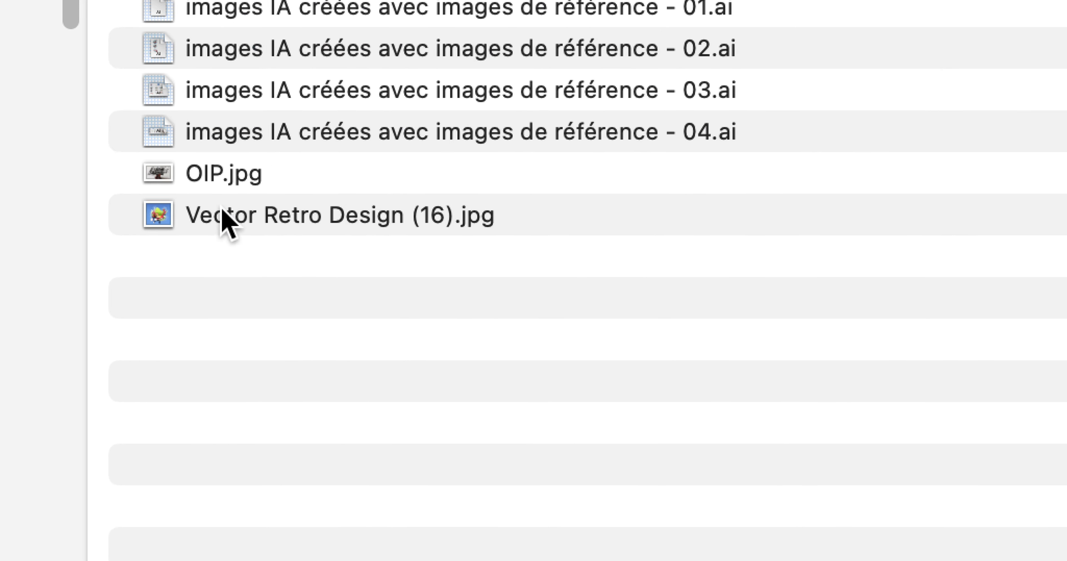
pyautogui.keyDown('shift'); pyautogui.click(224, 220); pyautogui.keyUp('shift')
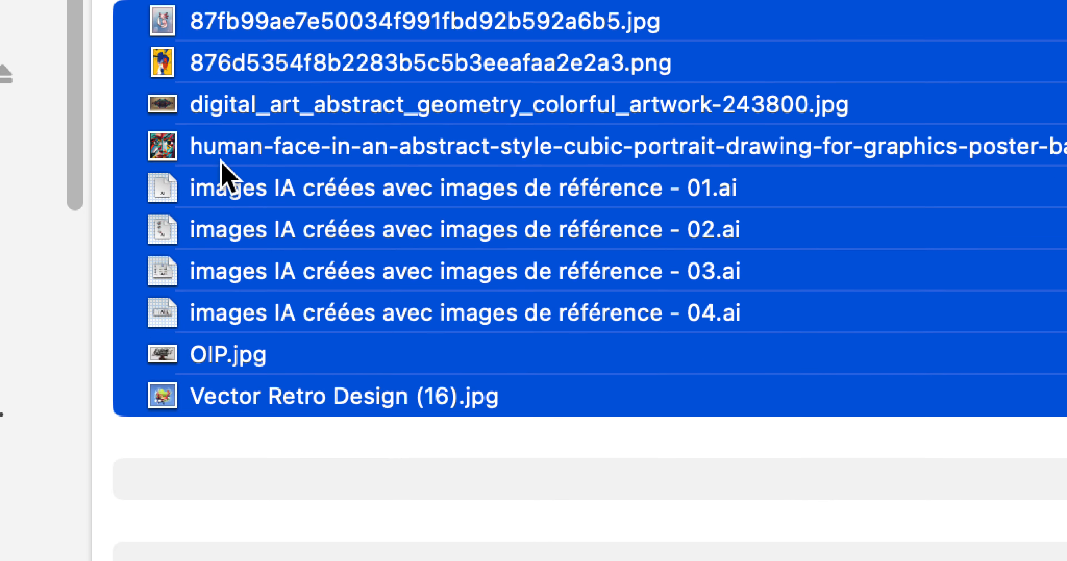
pyautogui.keyDown('shift'); pyautogui.click(221, 188); pyautogui.keyUp('shift')
pyautogui.keyDown('shift'); pyautogui.click(224, 233); pyautogui.keyUp('shift')
pyautogui.keyDown('shift'); pyautogui.click(225, 275); pyautogui.keyUp('shift')
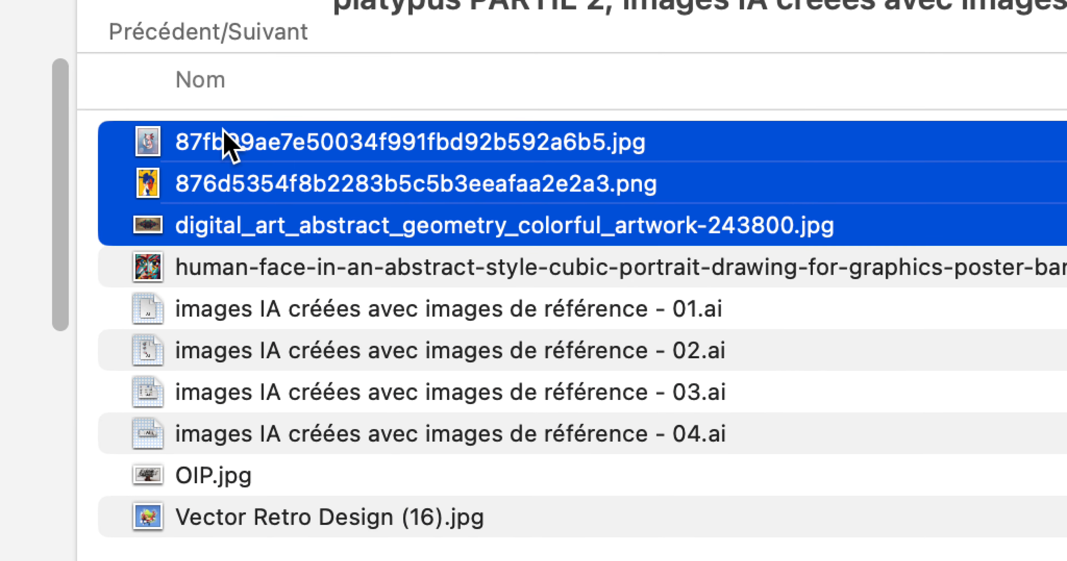
pyautogui.click(226, 81)
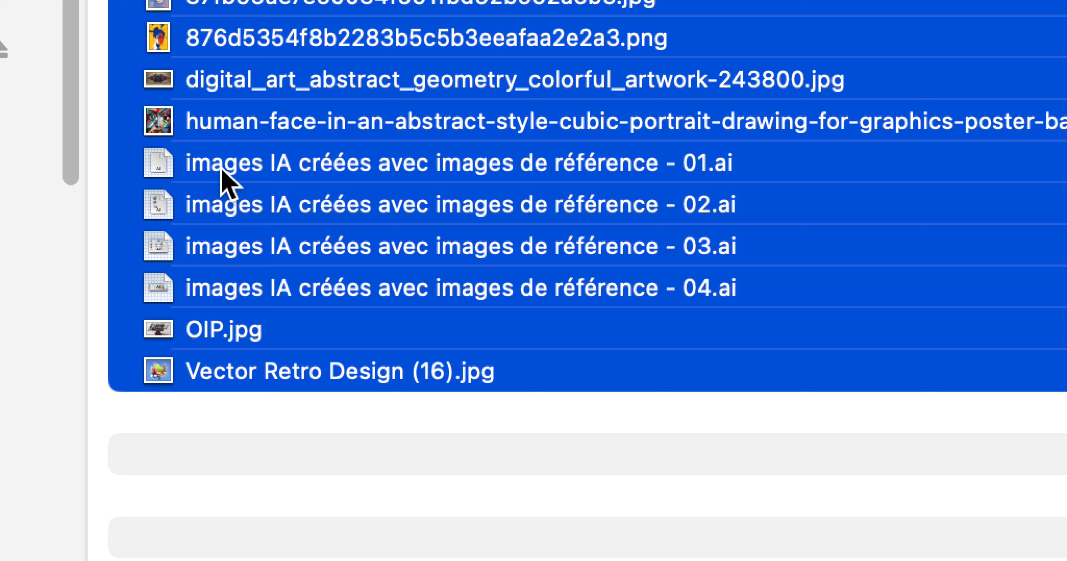
# Step: Select the whole list as a range and toggle single files, such as the 876d5354 PNG and reference images - 01.ai to - 04.ai, within it
pyautogui.keyDown('super'); pyautogui.click(207, 25); pyautogui.keyUp('super')
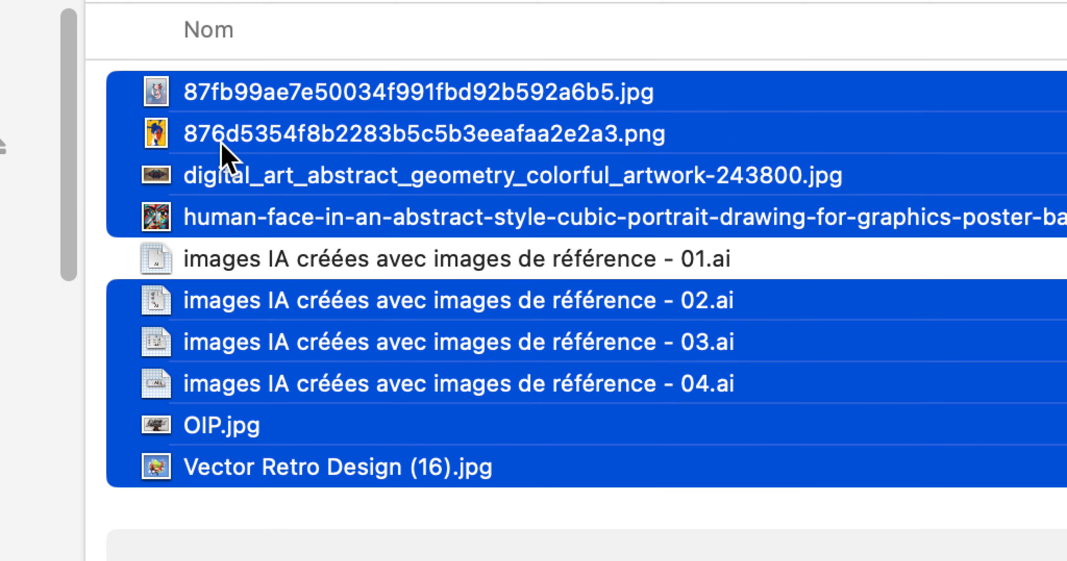
pyautogui.keyDown('super'); pyautogui.click(222, 143); pyautogui.keyUp('super')
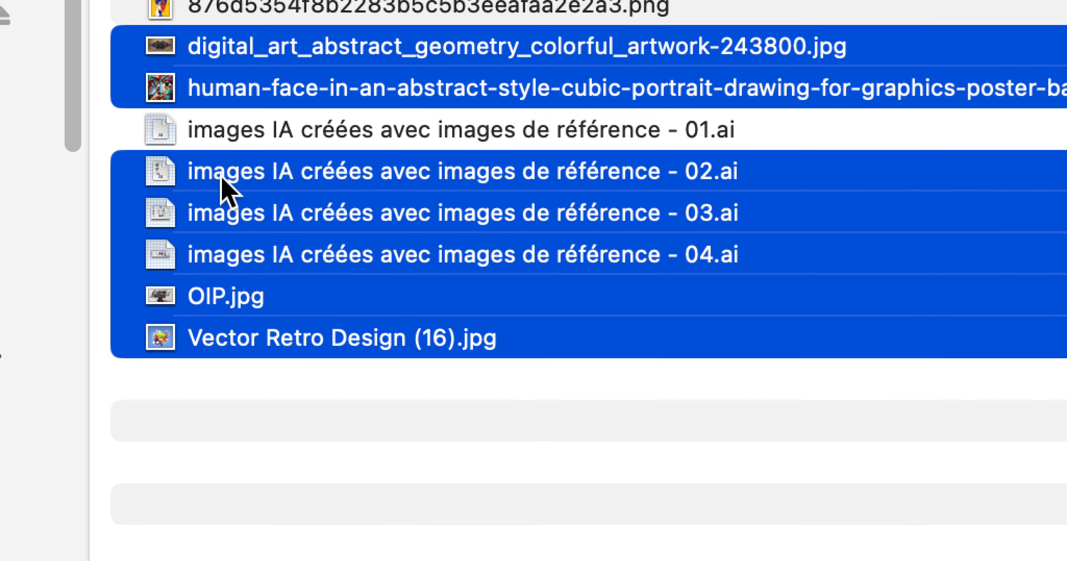
pyautogui.keyDown('super'); pyautogui.click(222, 304); pyautogui.keyUp('super')
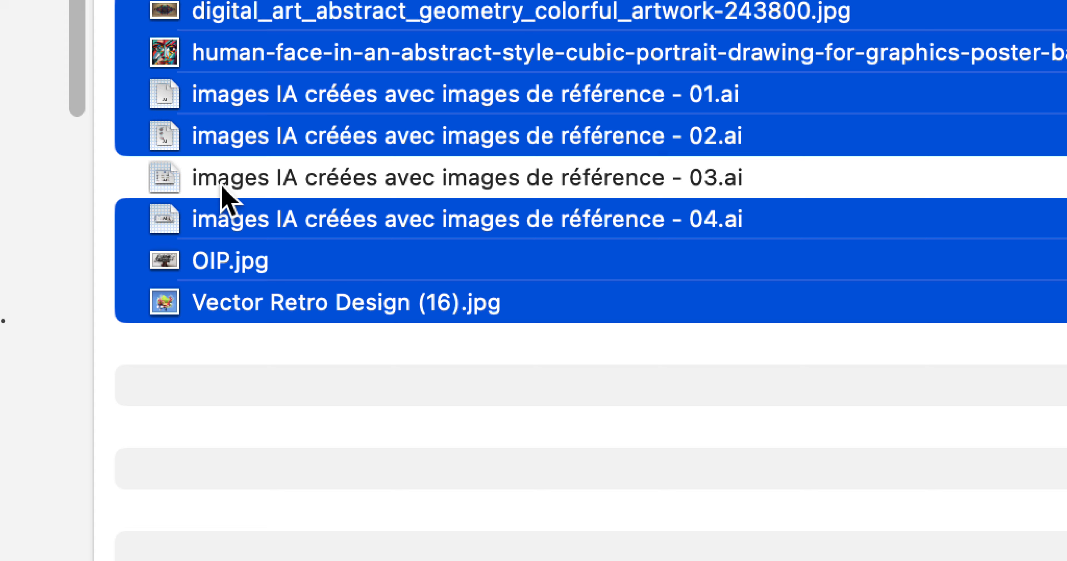
pyautogui.keyDown('super'); pyautogui.click(222, 186); pyautogui.keyUp('super')
pyautogui.keyDown('super'); pyautogui.click(221, 140); pyautogui.keyUp('super')
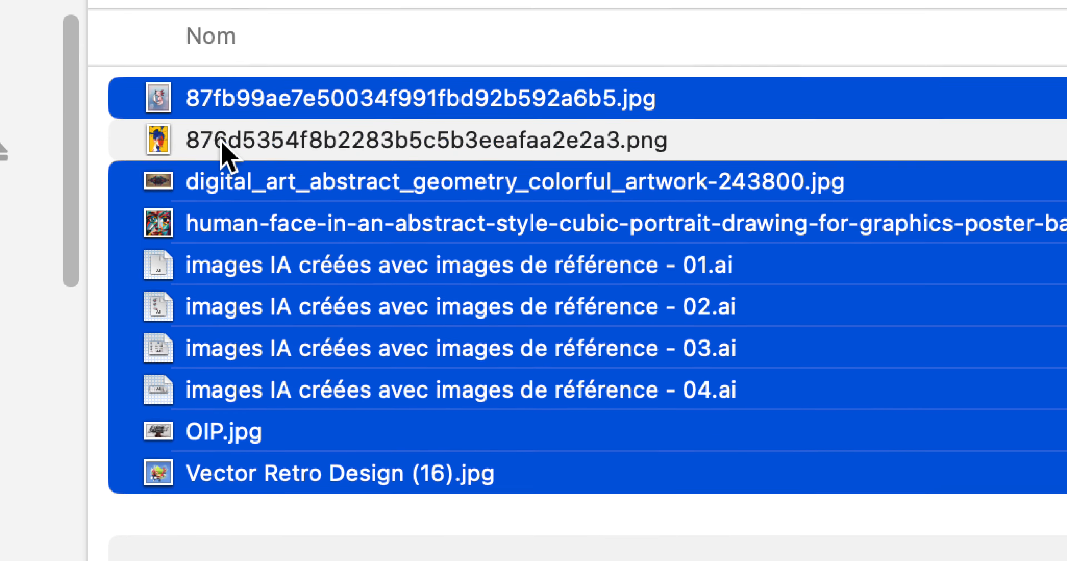
pyautogui.keyDown('super'); pyautogui.click(221, 140); pyautogui.keyUp('super')
pyautogui.keyDown('super'); pyautogui.click(221, 140); pyautogui.keyUp('super')
pyautogui.keyDown('super'); pyautogui.click(218, 191); pyautogui.keyUp('super')
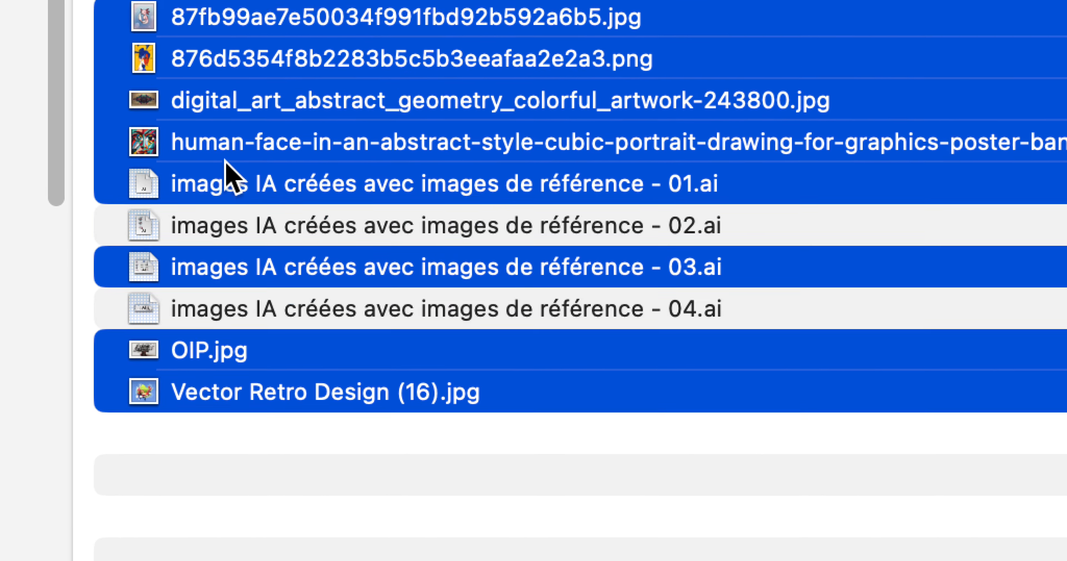
# Step: Clear the selection, build a new one file by file from non-adjacent items up to the last file, and deselect everything
pyautogui.keyDown('super'); pyautogui.click(226, 148); pyautogui.keyUp('super')
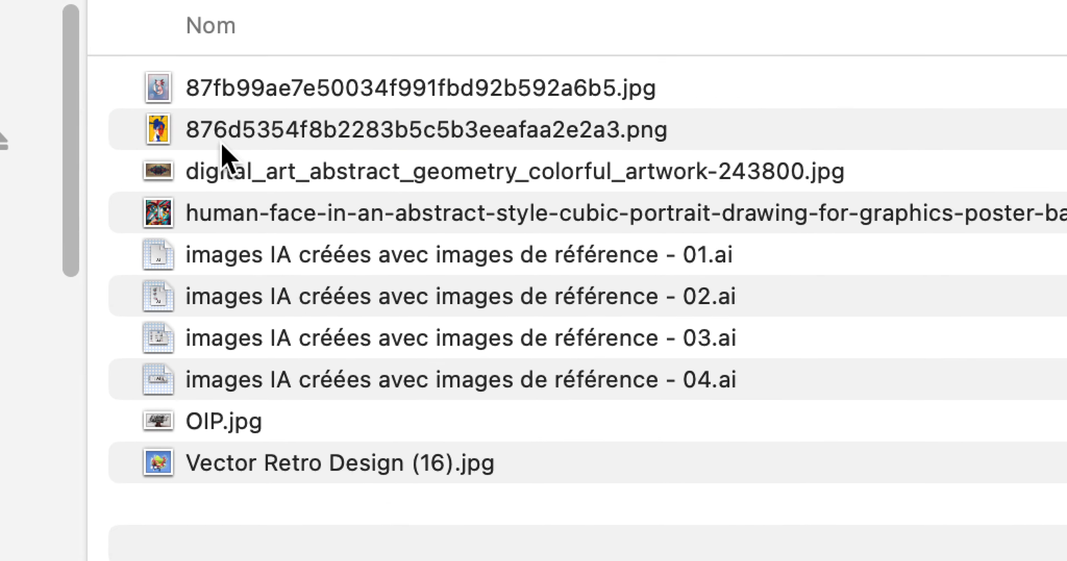
pyautogui.keyDown('super'); pyautogui.click(221, 141); pyautogui.keyUp('super')
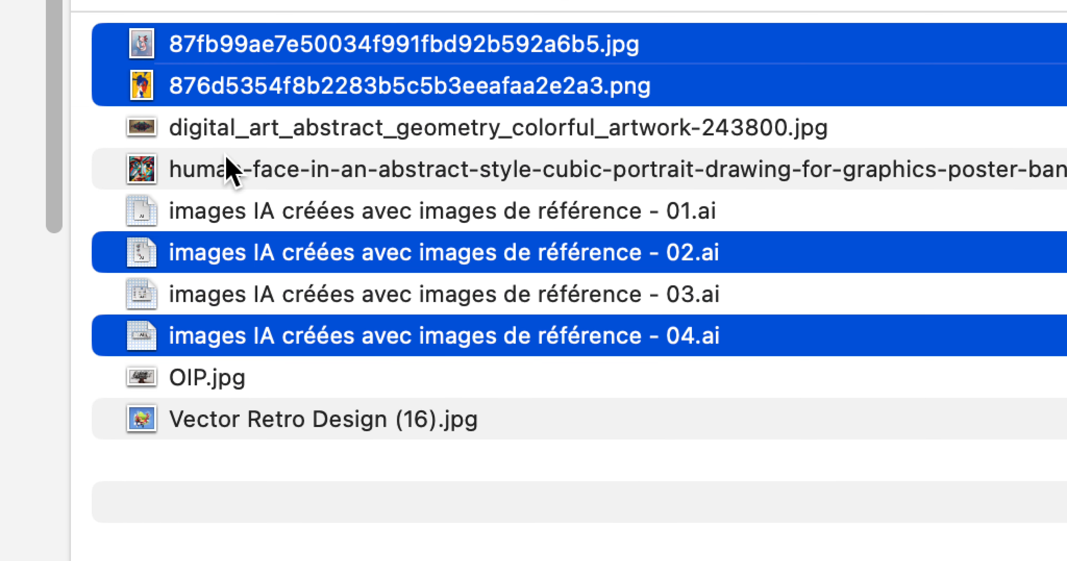
pyautogui.keyDown('super'); pyautogui.click(223, 231); pyautogui.keyUp('super')
pyautogui.keyDown('super'); pyautogui.click(219, 277); pyautogui.keyUp('super')
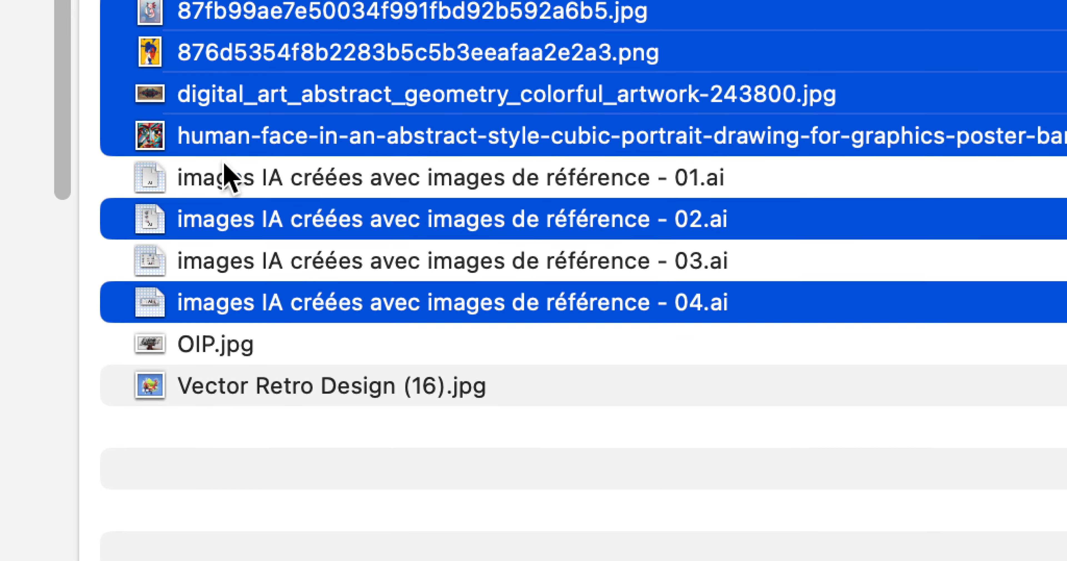
pyautogui.keyDown('super'); pyautogui.click(224, 165); pyautogui.keyUp('super')
pyautogui.keyDown('super'); pyautogui.click(228, 264); pyautogui.keyUp('super')
pyautogui.keyDown('super'); pyautogui.click(219, 348); pyautogui.keyUp('super')
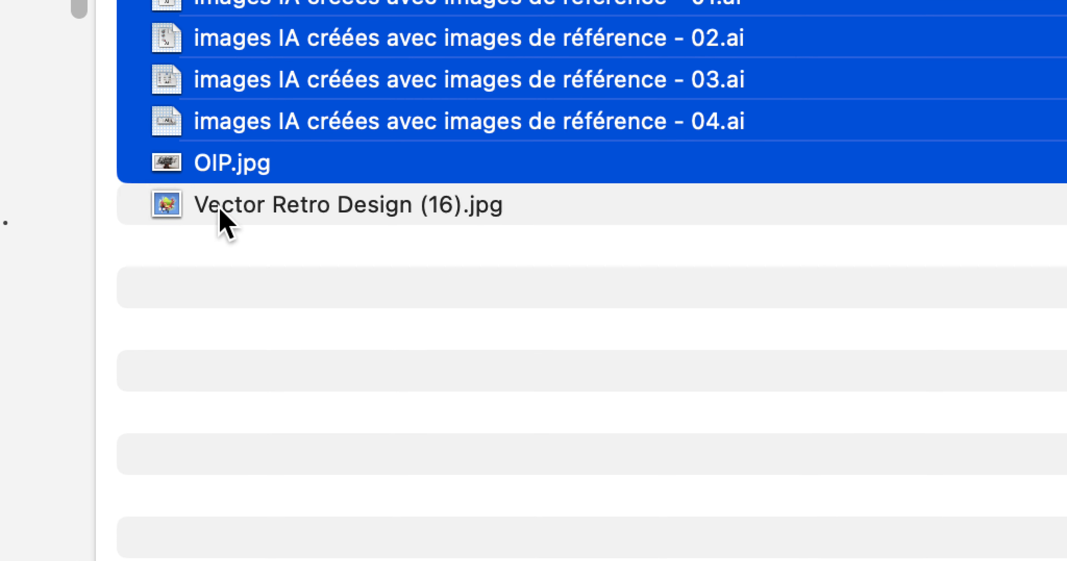
pyautogui.keyDown('super'); pyautogui.click(220, 209); pyautogui.keyUp('super')
pyautogui.click(221, 245)
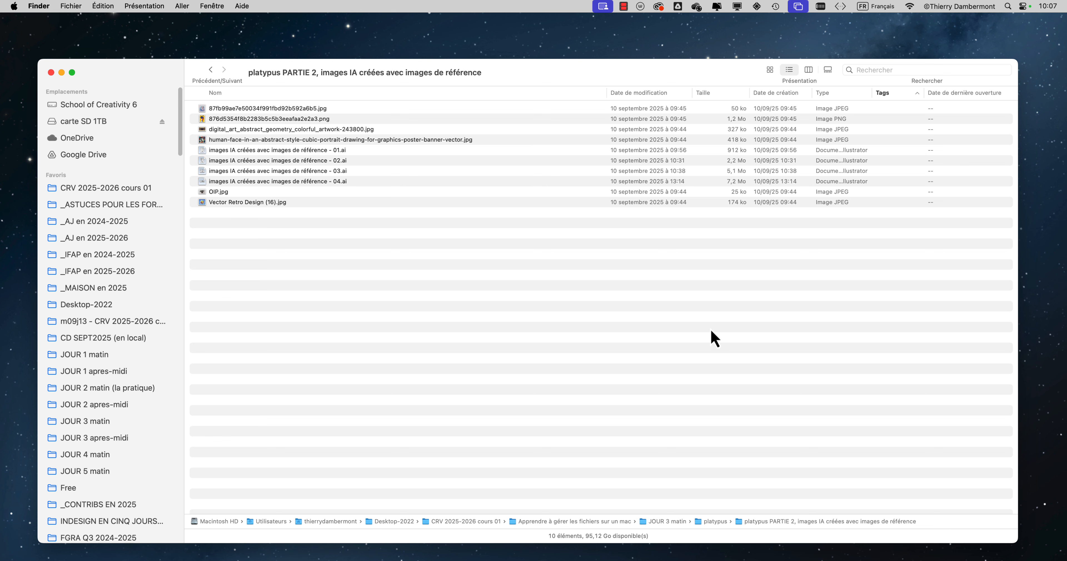
# Step: Shrink the Finder window so it fits more closely around its file list, and reposition it on the desktop
pyautogui.moveTo(1017, 541); pyautogui.dragTo(985, 352)
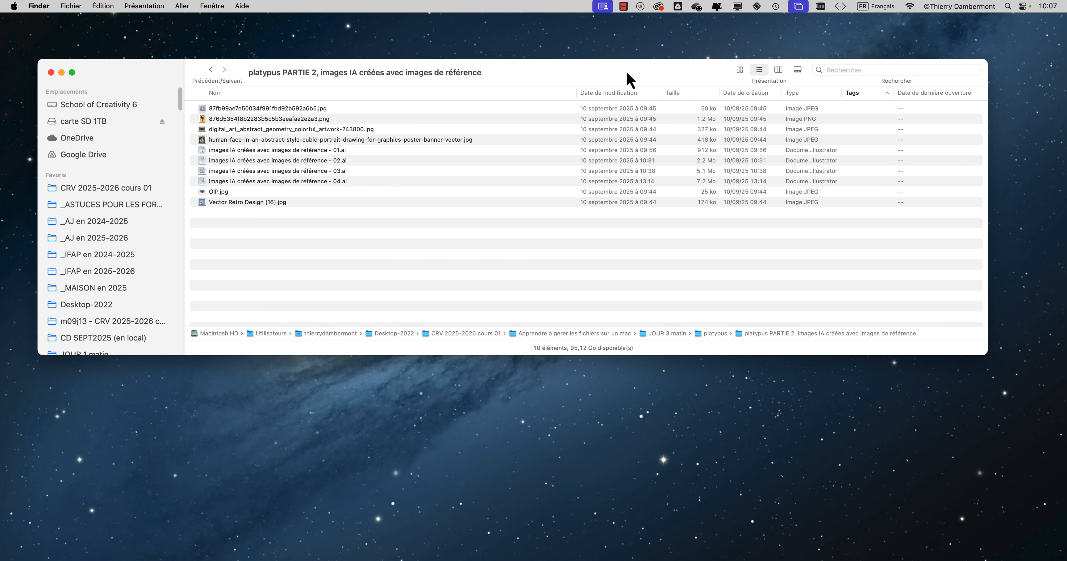
pyautogui.moveTo(627, 79); pyautogui.dragTo(671, 97)
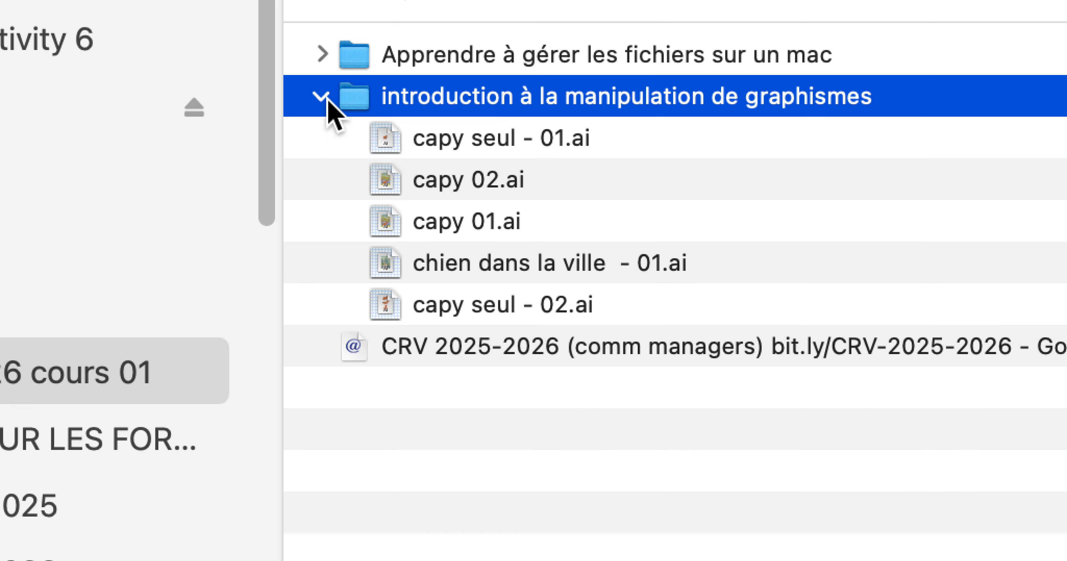
# Step: Collapse and re-expand the "introduction à la manipulation de graphismes" folder, and hide all other applications
pyautogui.click(293, 39)
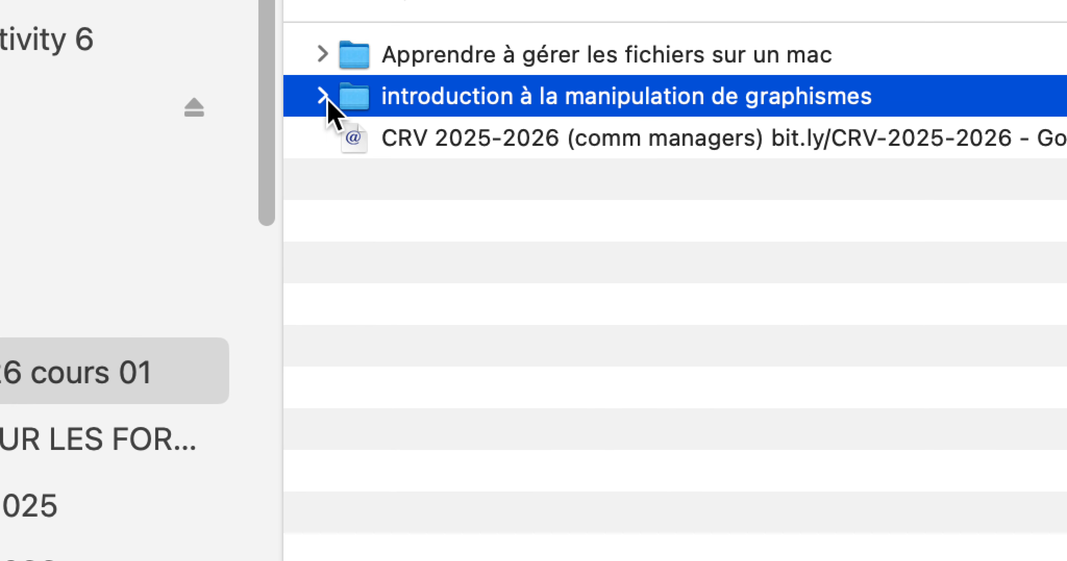
pyautogui.click(293, 39)
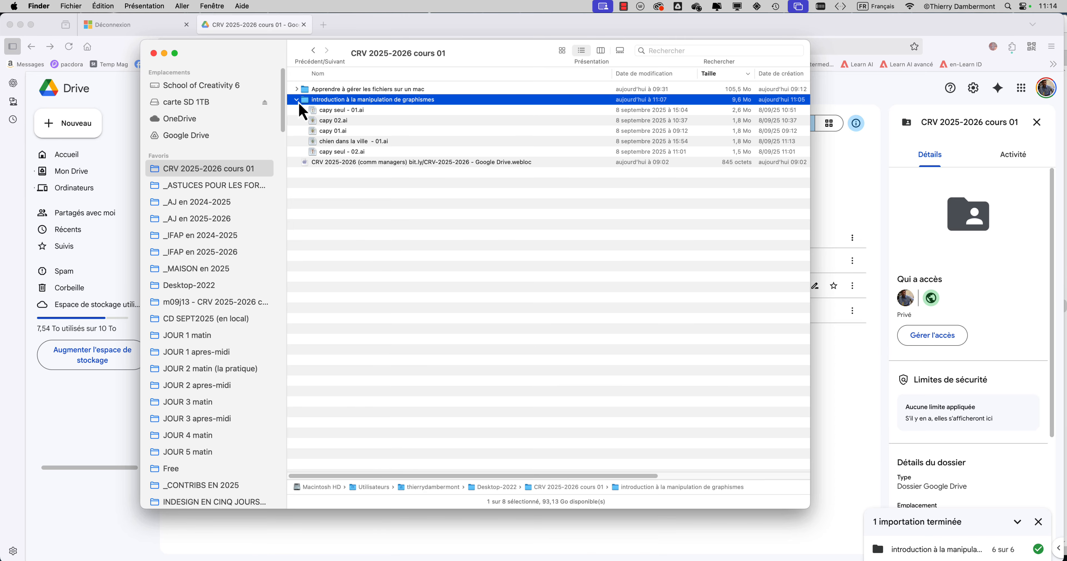
pyautogui.click(38, 6)
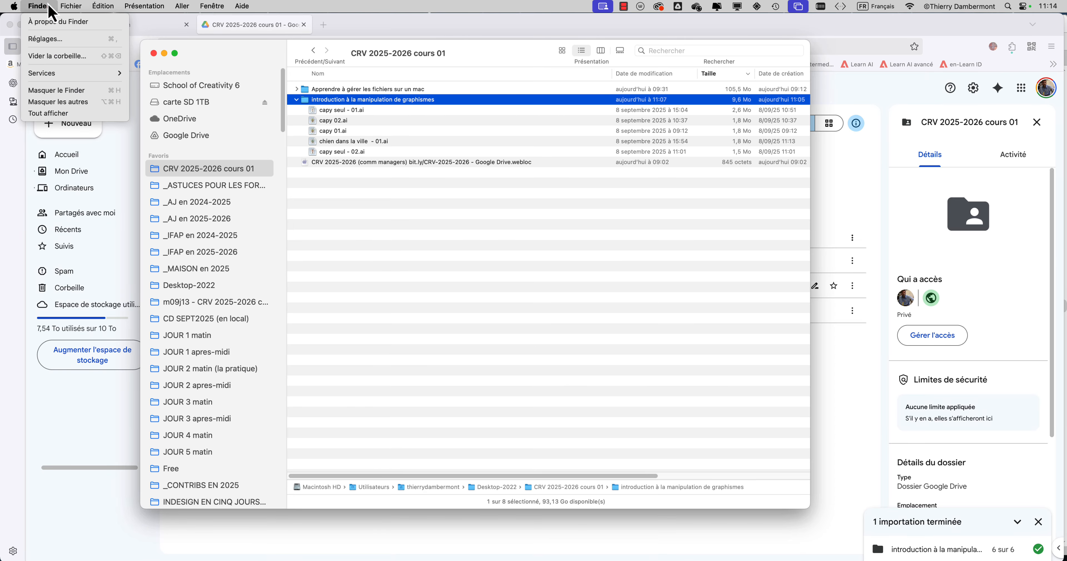
pyautogui.click(41, 102)
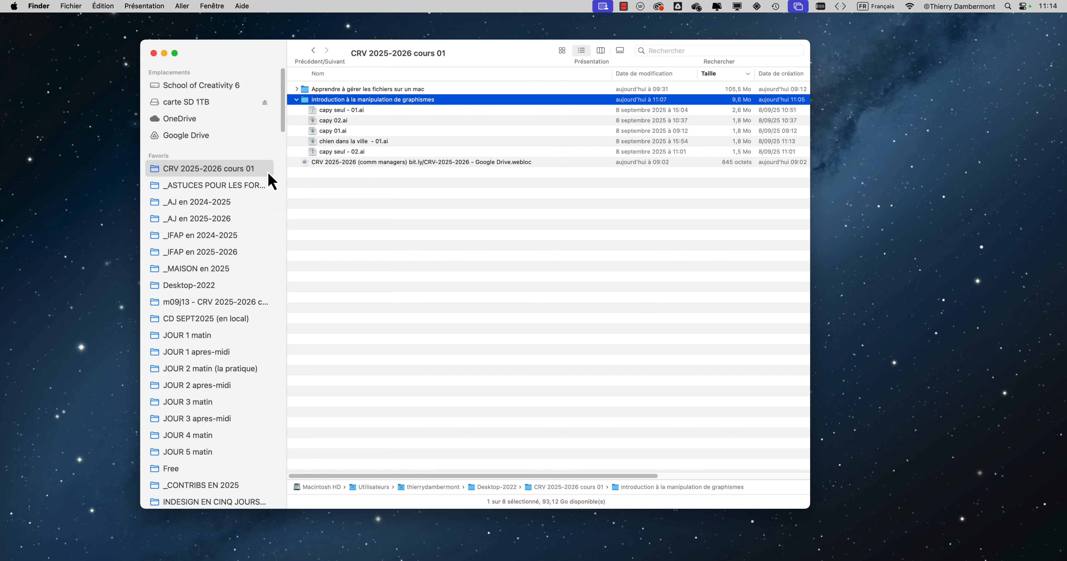
# Step: Look through the sidebar's favourites down to Téléchargements and return to the start of the list
pyautogui.click(147, 6)
pyautogui.click(148, 6)
pyautogui.scroll(-2, 247, 133)
pyautogui.scroll(2, 244, 140)
pyautogui.scroll(-15, 207, 161)
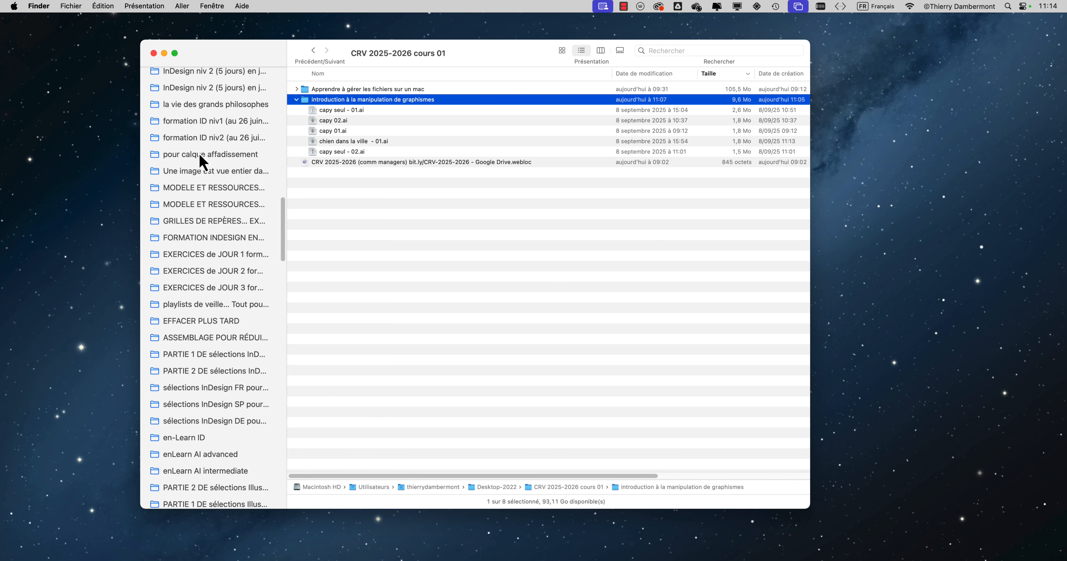
pyautogui.scroll(-10, 201, 161)
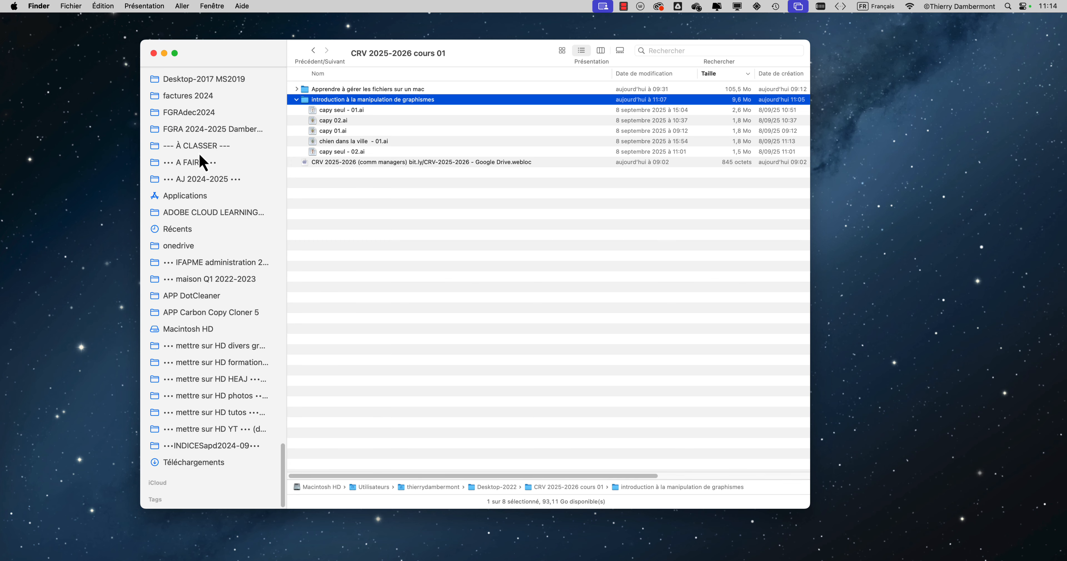
pyautogui.scroll(15, 202, 161)
# Step: Hide the sidebar and show it again
pyautogui.click(147, 6)
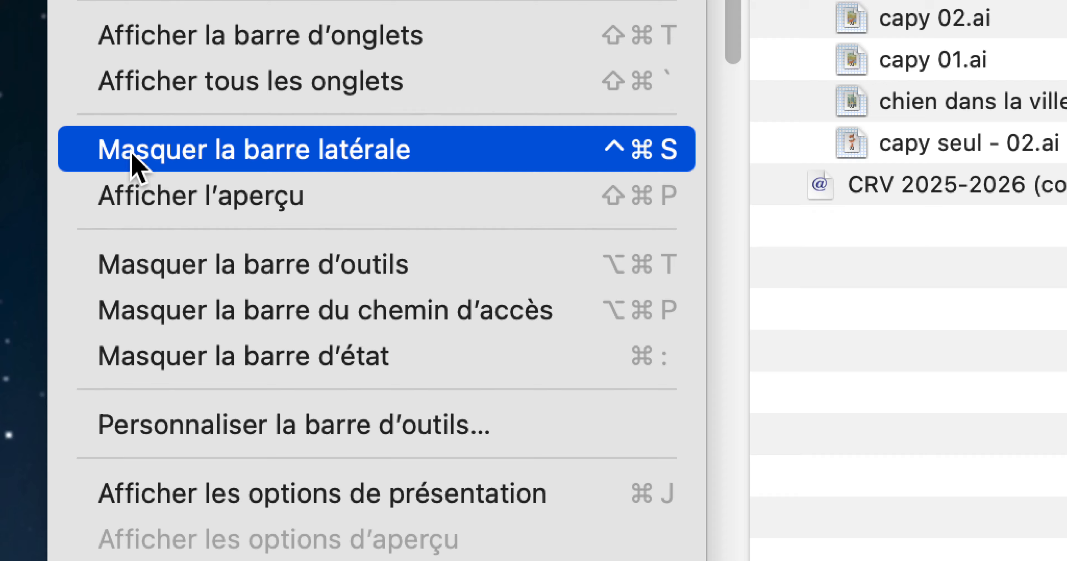
pyautogui.click(132, 154)
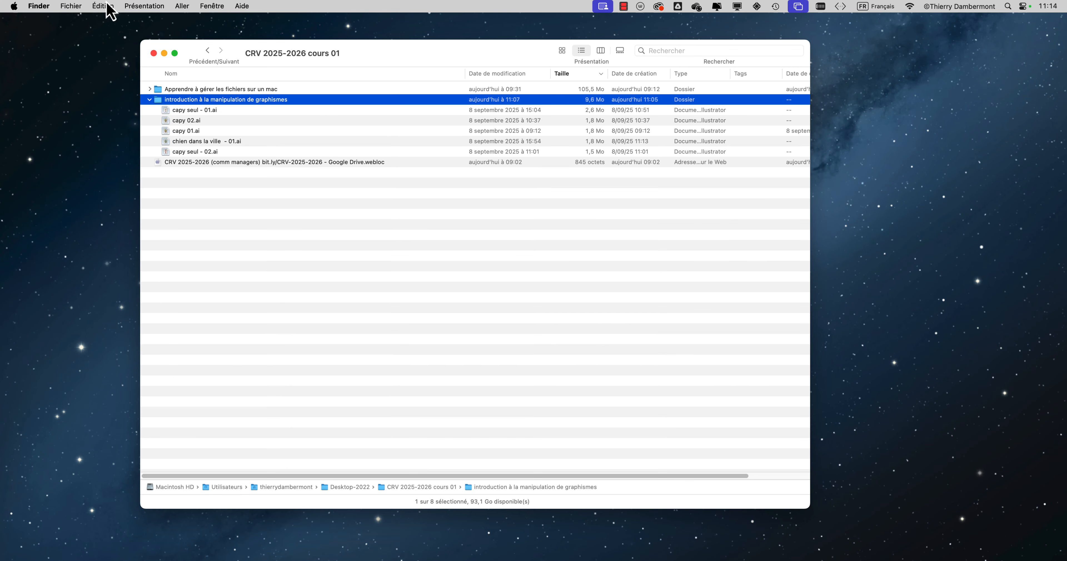
pyautogui.click(145, 6)
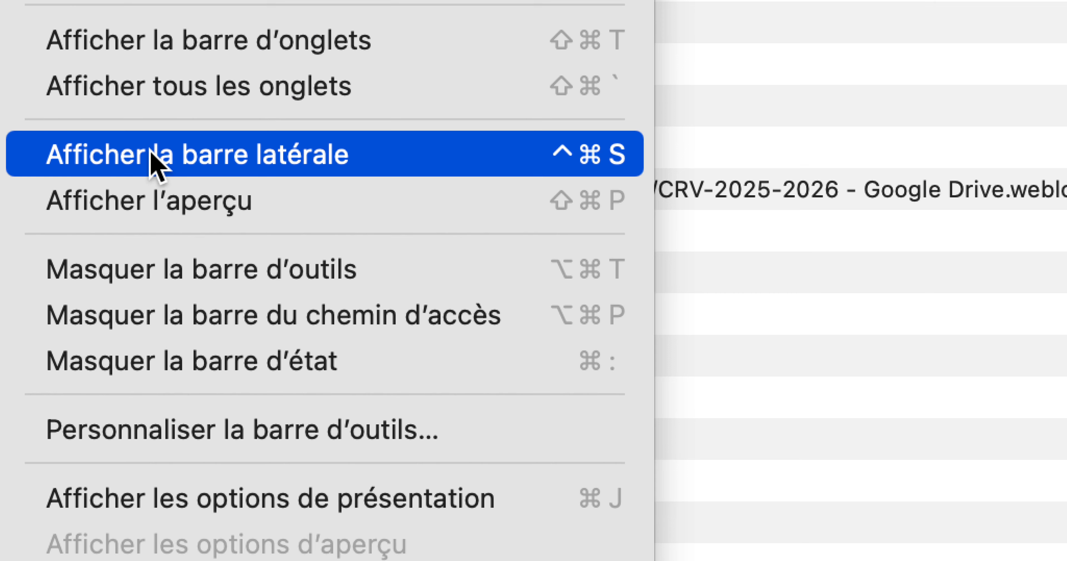
pyautogui.click(151, 154)
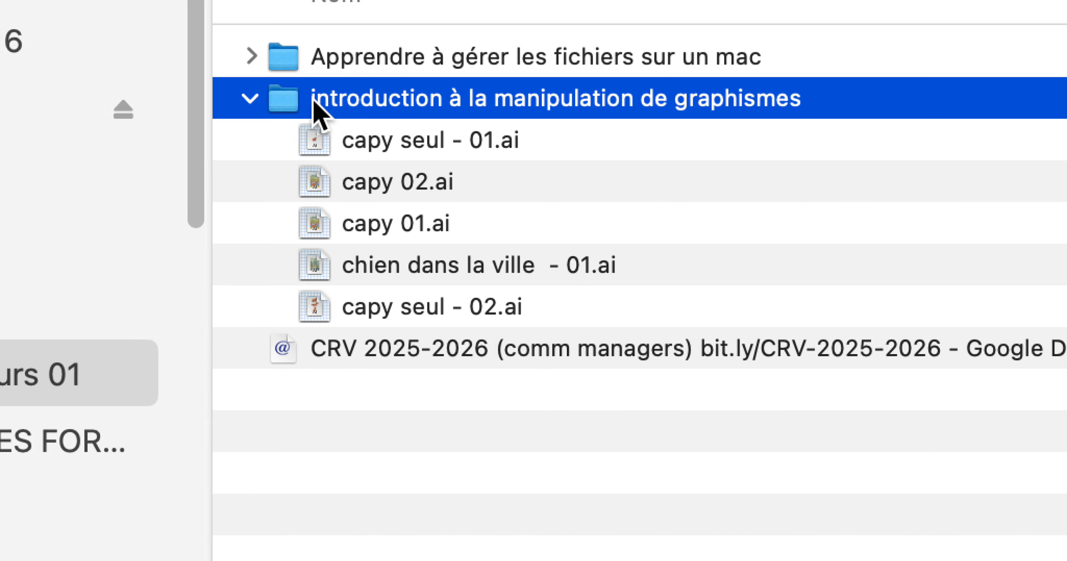
# Step: Add the "introduction à la manipulation de graphismes" folder as the first favourite and open it in list view
pyautogui.moveTo(315, 112); pyautogui.dragTo(207, 159)
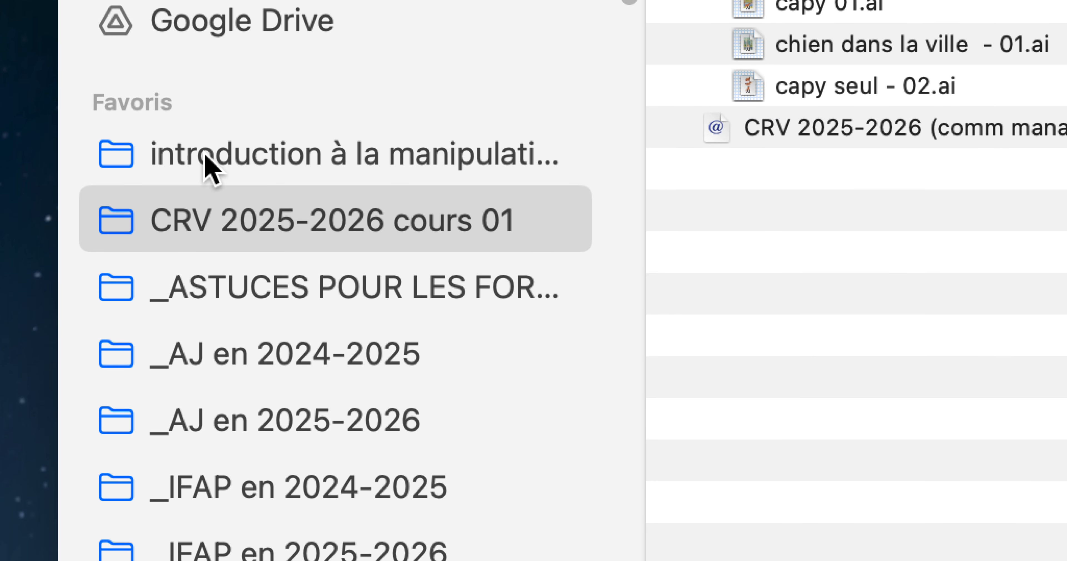
pyautogui.click(206, 157)
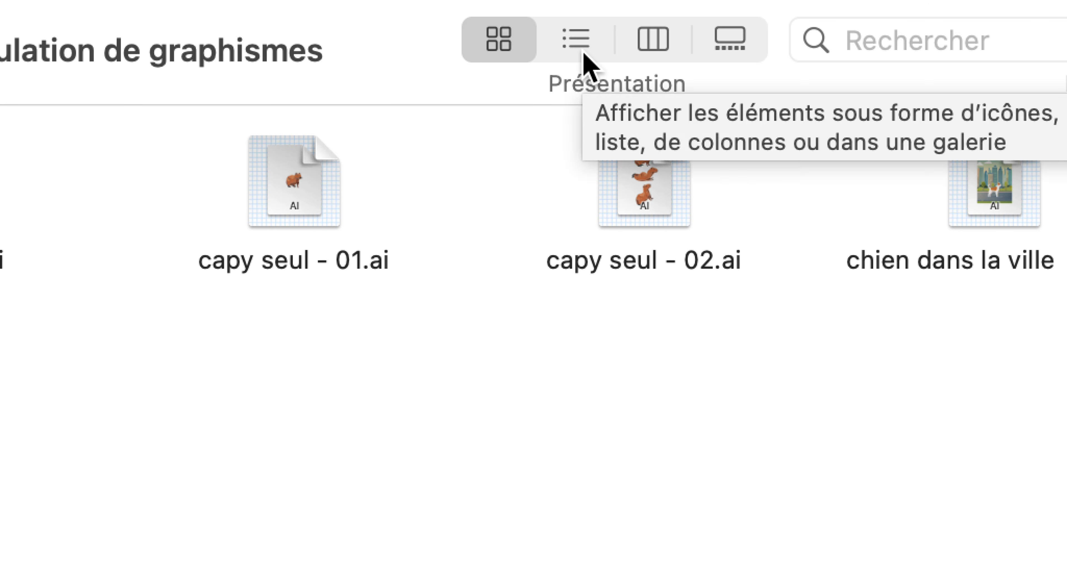
pyautogui.click(582, 51)
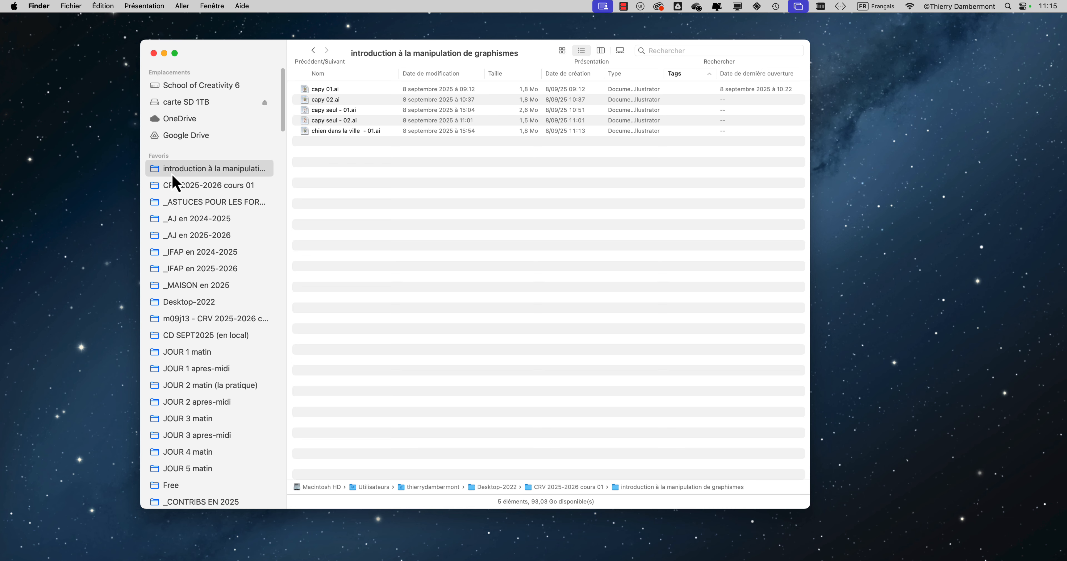
# Step: Check the options offered for the "introduction à la manipulation de graphismes" favourite, without applying any
pyautogui.rightClick(182, 171)
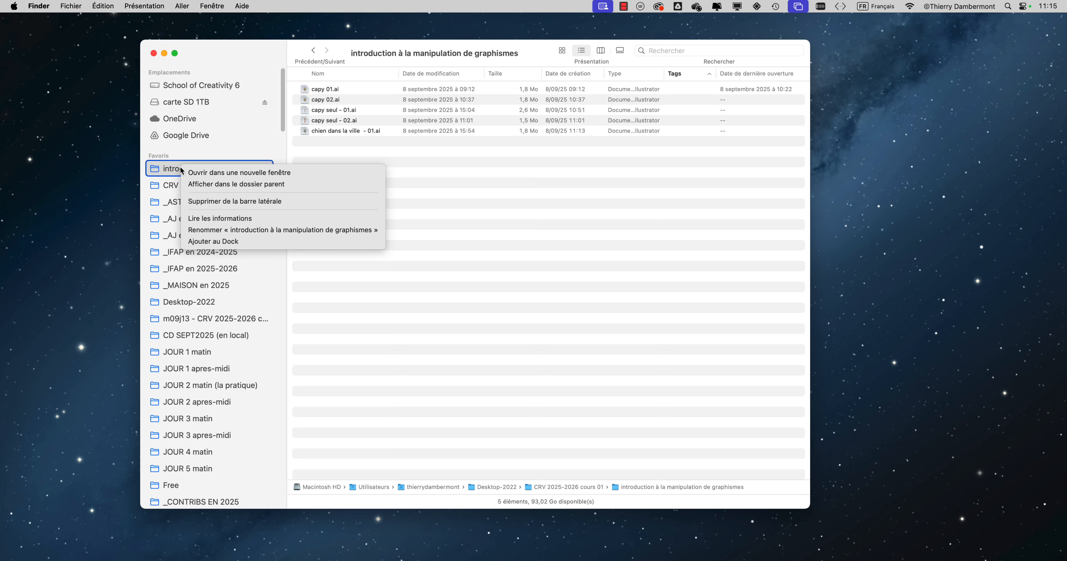
pyautogui.click(466, 199)
# Step: Shift the Finder window slightly and widen its sidebar until the long favourite folder names fit in full
pyautogui.moveTo(236, 50); pyautogui.dragTo(207, 57)
pyautogui.click(144, 5)
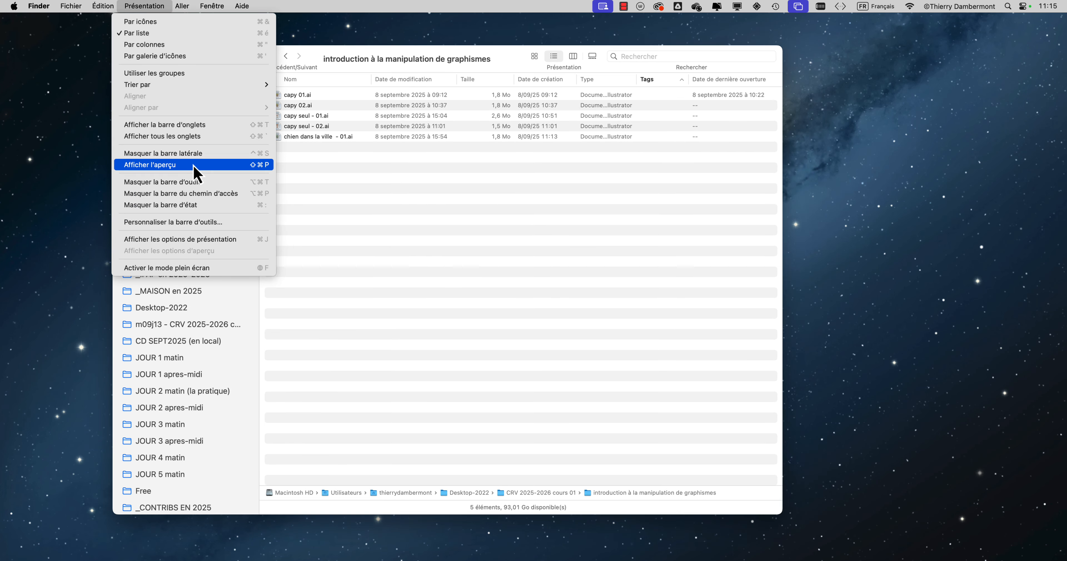
pyautogui.click(345, 193)
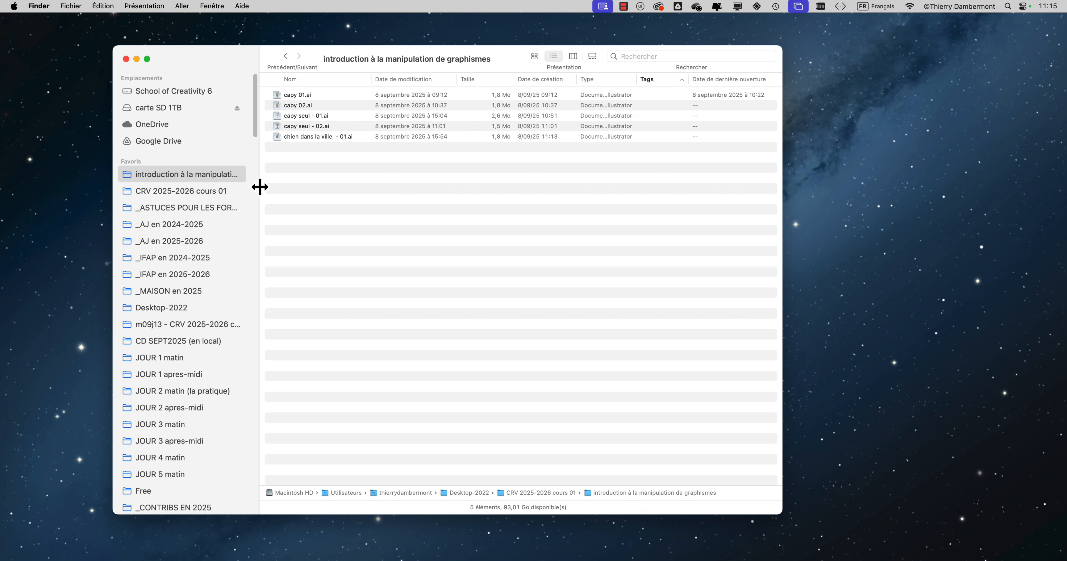
pyautogui.moveTo(268, 190); pyautogui.dragTo(355, 198)
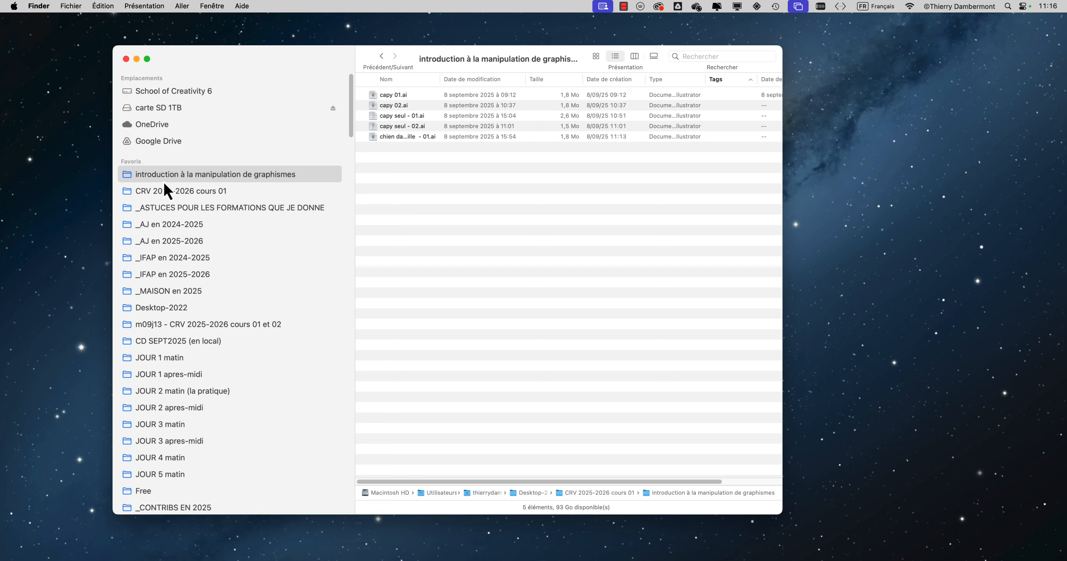
pyautogui.moveTo(285, 53); pyautogui.dragTo(281, 51)
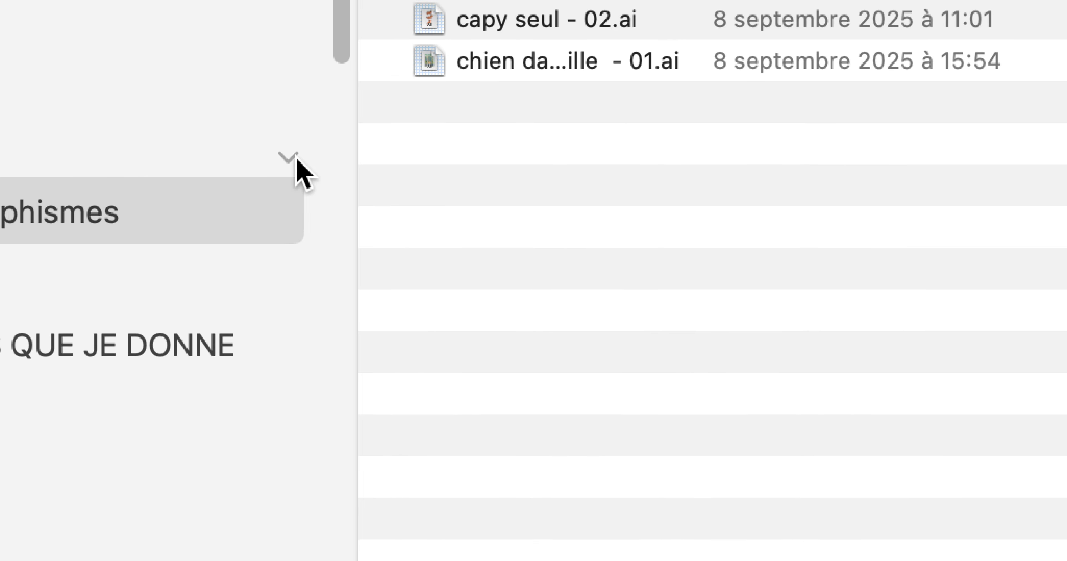
# Step: Collapse and expand the Favoris section of the sidebar twice
pyautogui.click(294, 158)
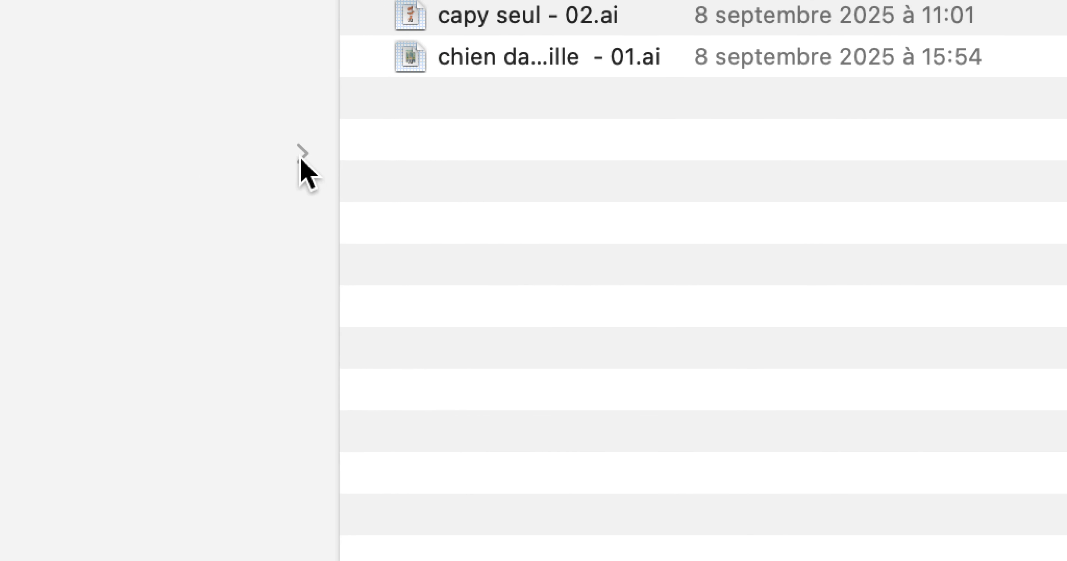
pyautogui.click(302, 155)
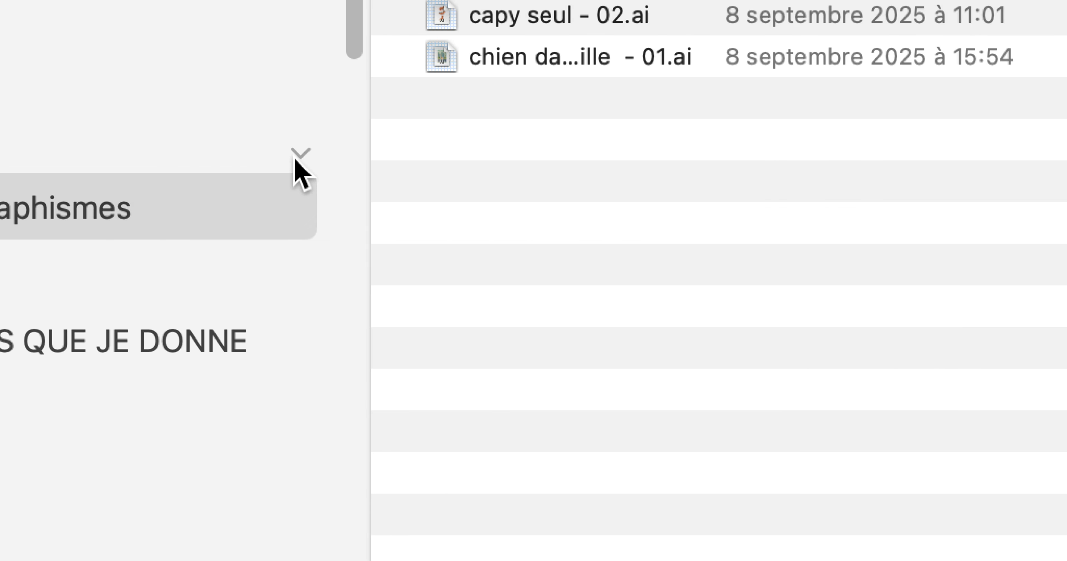
pyautogui.click(955, 162)
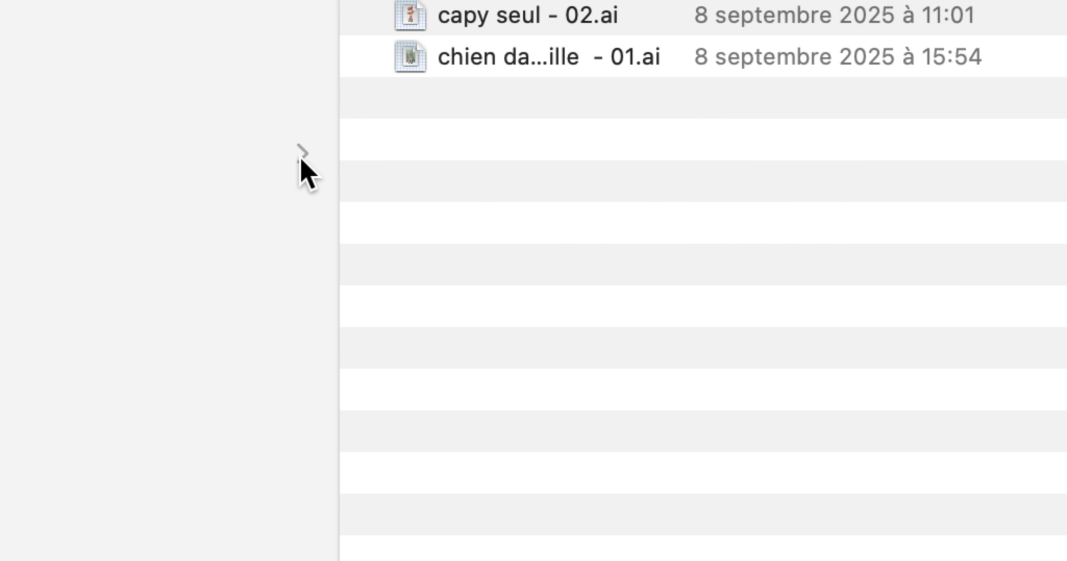
pyautogui.click(301, 155)
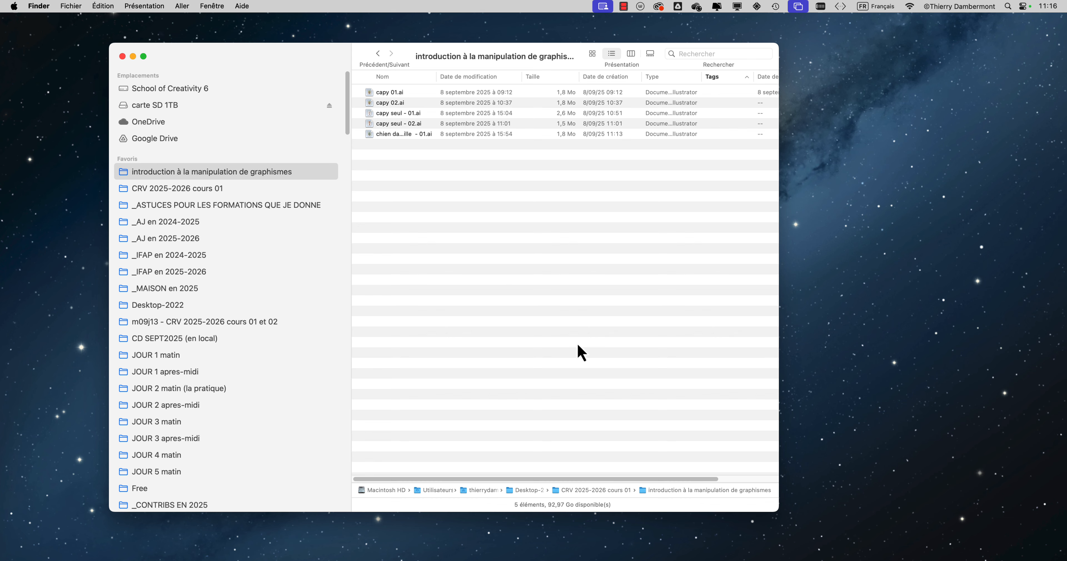
# Step: Widen the window, then open the whole range from capy 01.ai to chien dans la ville - 01.ai in Adobe Illustrator
pyautogui.moveTo(776, 510); pyautogui.dragTo(958, 468)
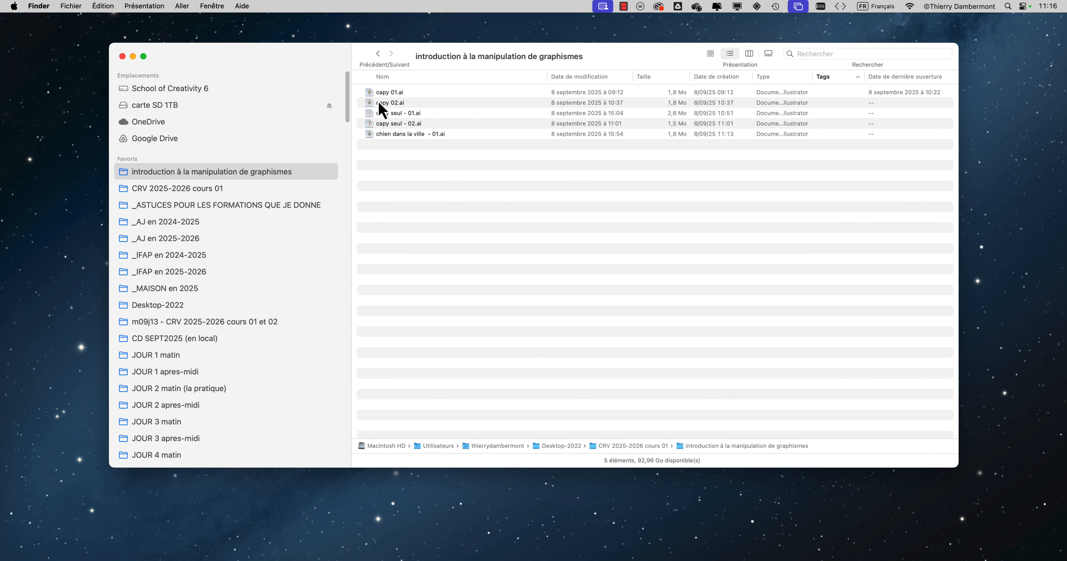
pyautogui.click(398, 94)
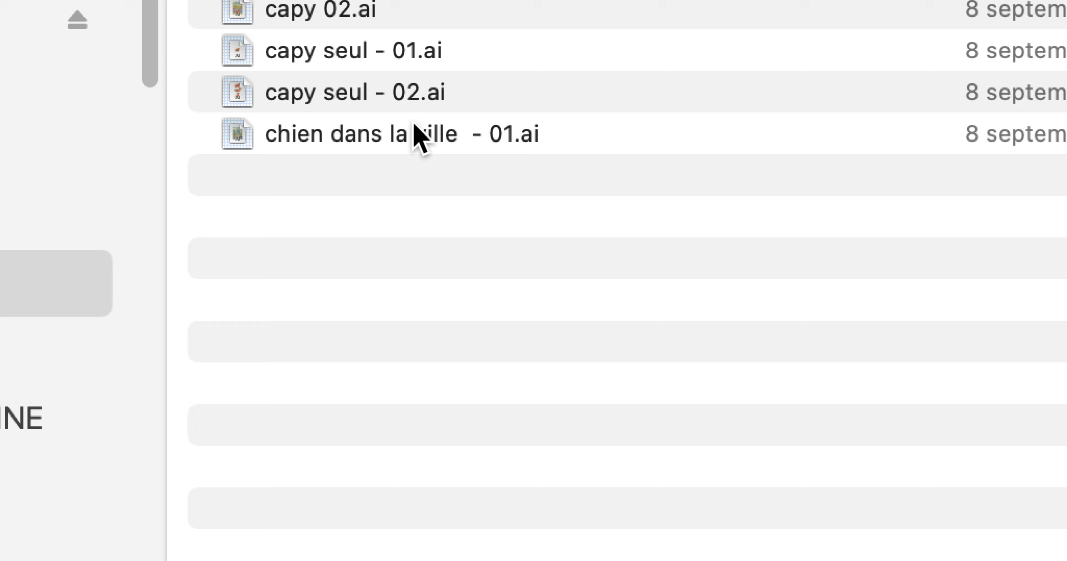
pyautogui.keyDown('shift'); pyautogui.click(406, 248); pyautogui.keyUp('shift')
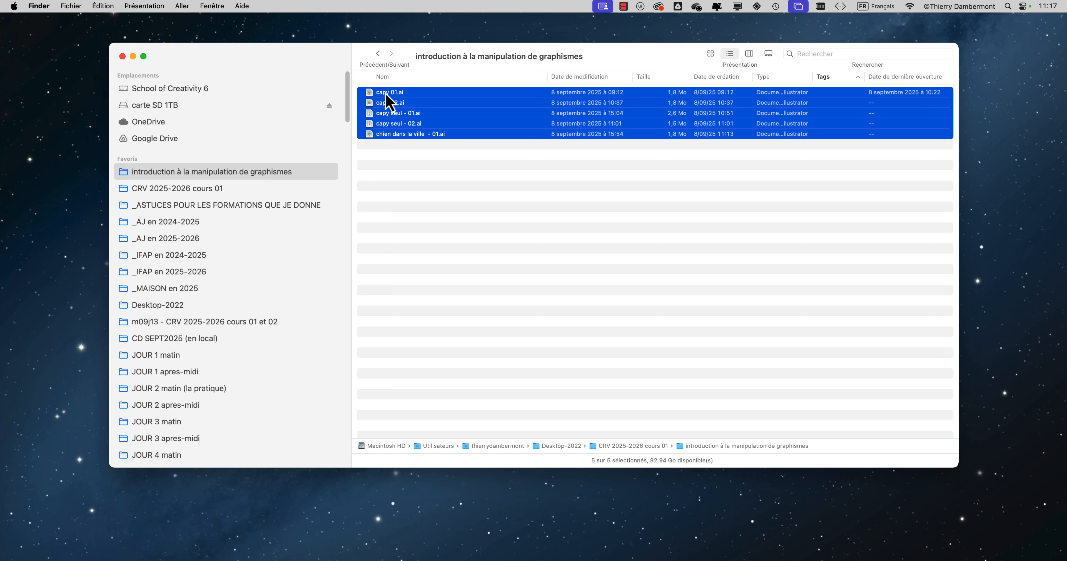
pyautogui.moveTo(390, 102); pyautogui.dragTo(15, 260)
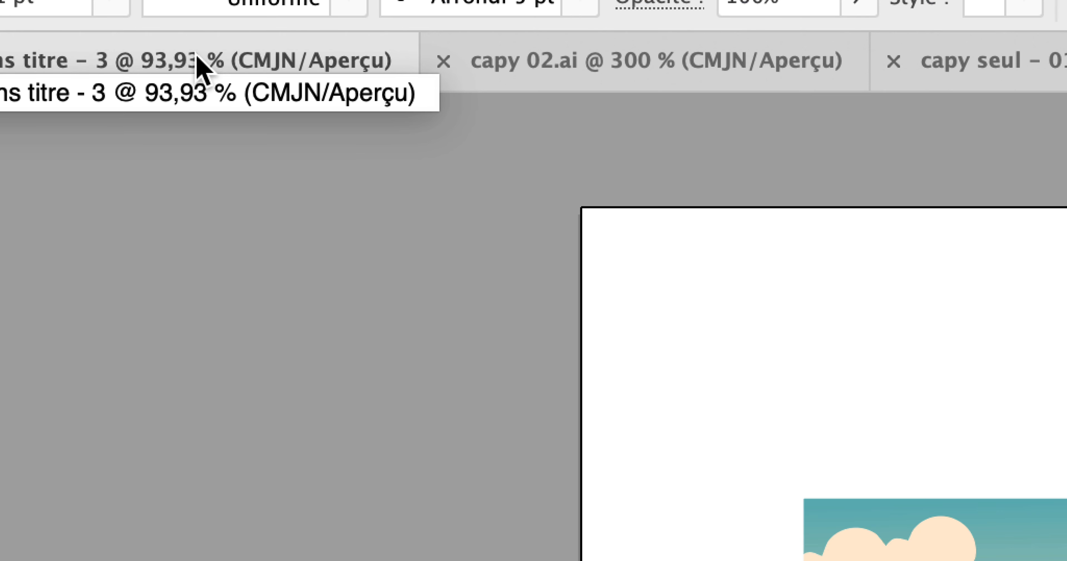
# Step: View the opened Illustrator documents, ending with capy 01.ai, and switch back to Finder
pyautogui.click(988, 67)
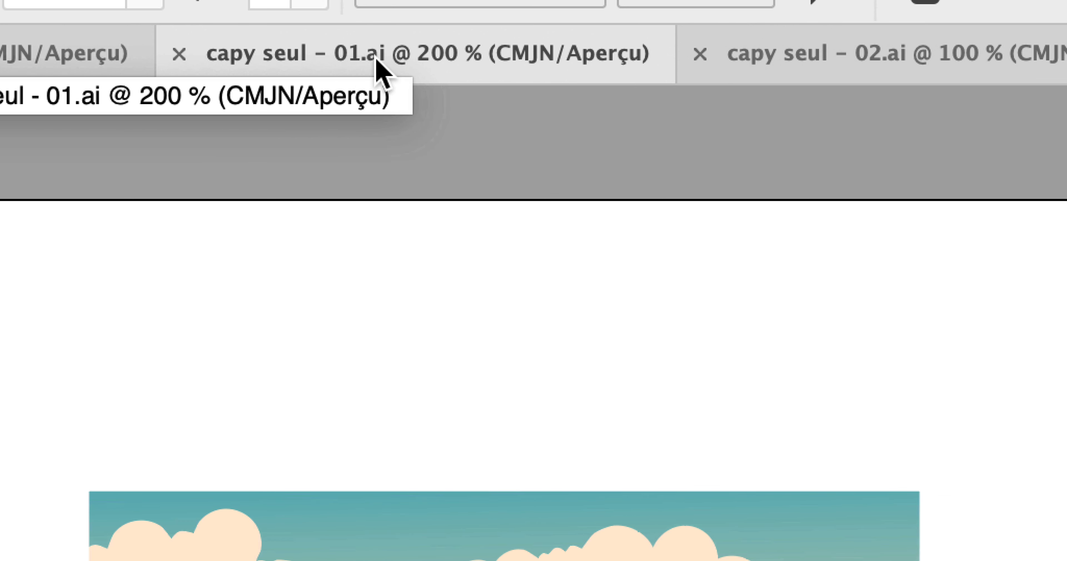
pyautogui.click(1002, 75)
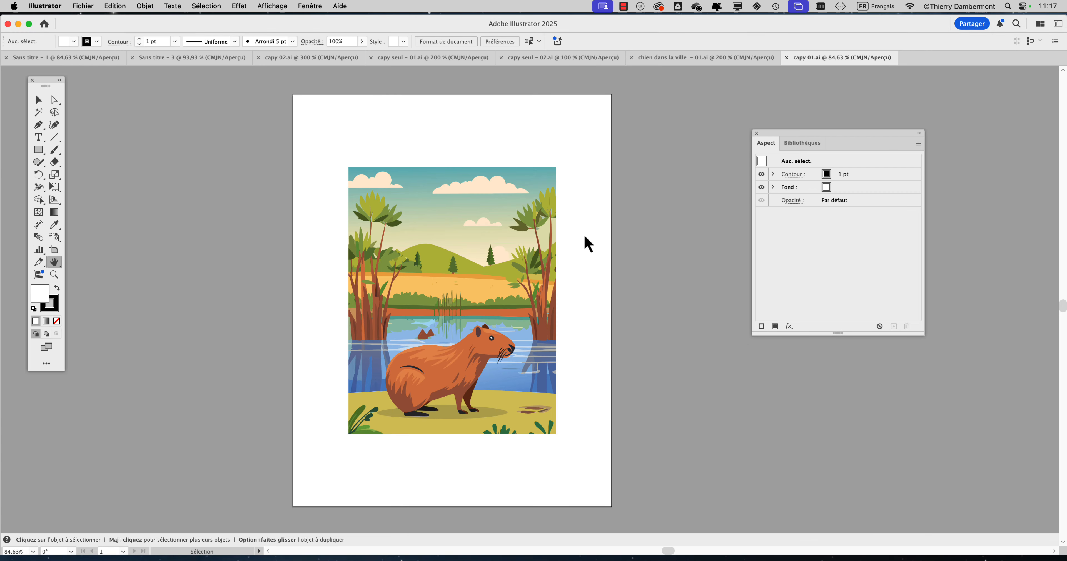
pyautogui.press('super+Tab')
pyautogui.press('super+Tab')
pyautogui.click(485, 286)
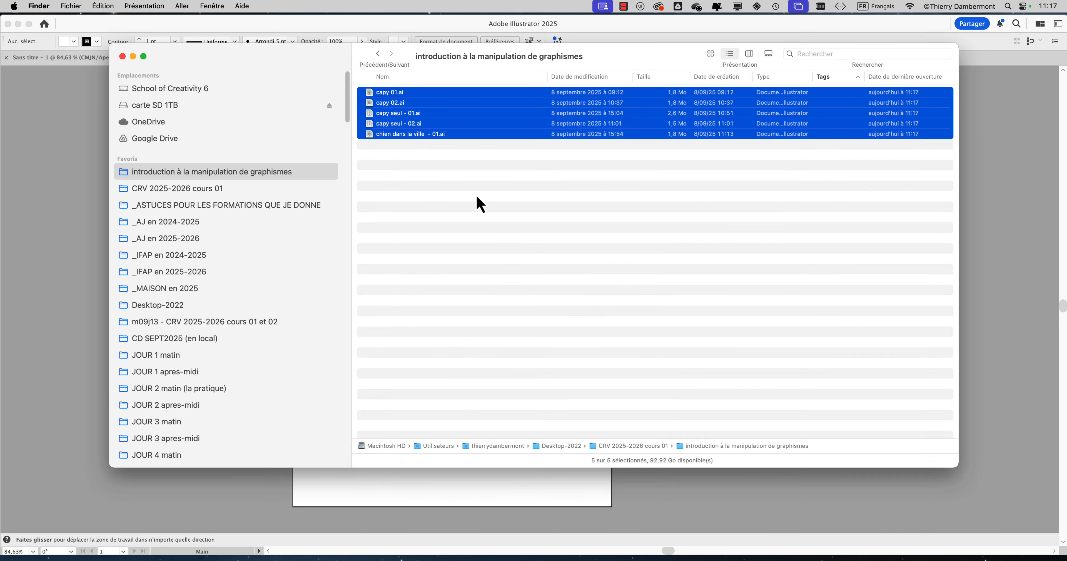
# Step: Clear the selection, open the information window for capy 01.ai alone, and move it away from the sidebar
pyautogui.click(422, 147)
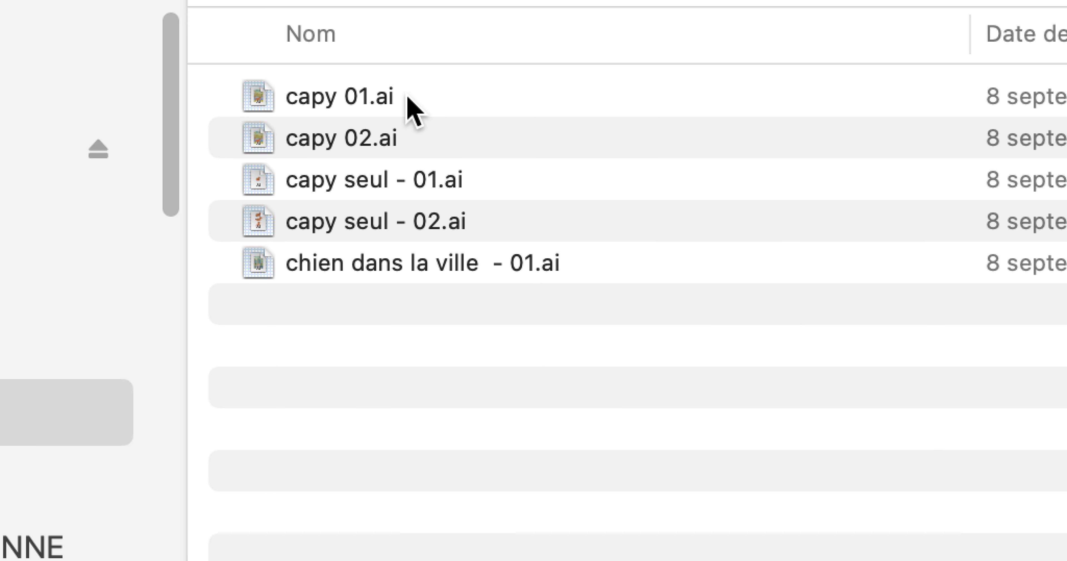
pyautogui.click(408, 100)
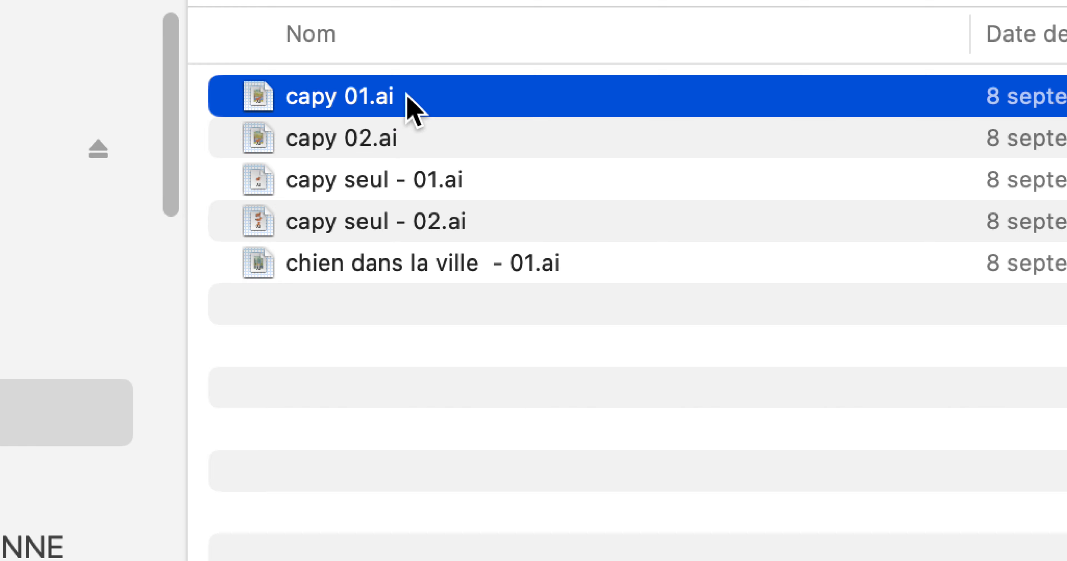
pyautogui.rightClick(408, 99)
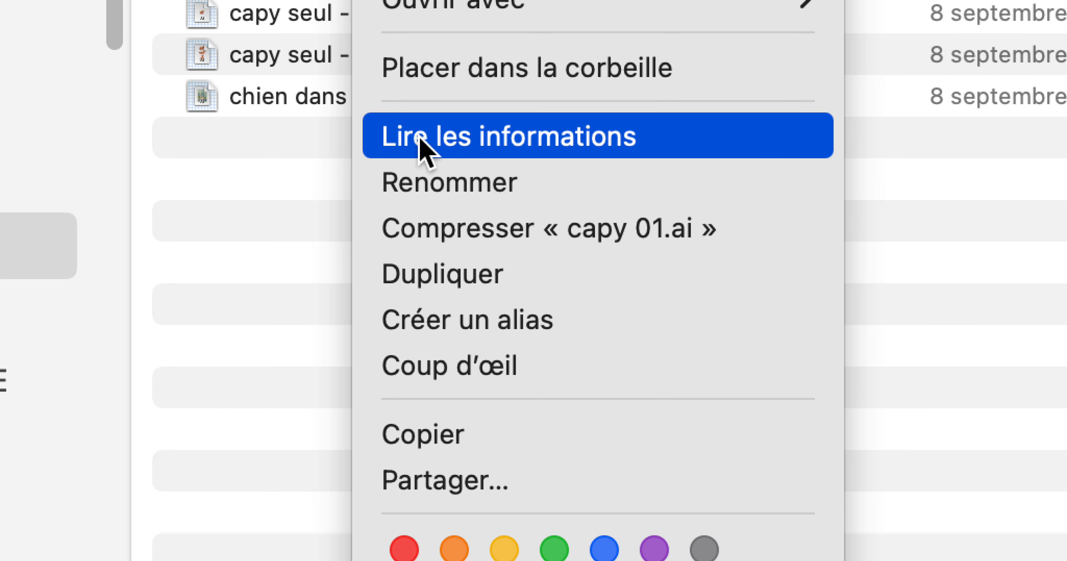
pyautogui.click(420, 143)
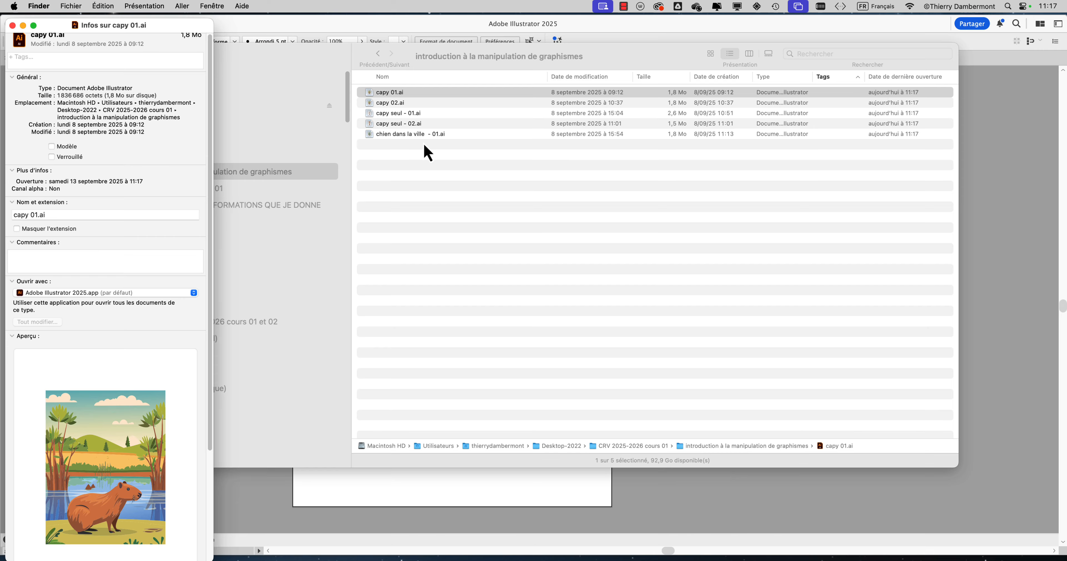
pyautogui.moveTo(114, 31); pyautogui.dragTo(750, 30)
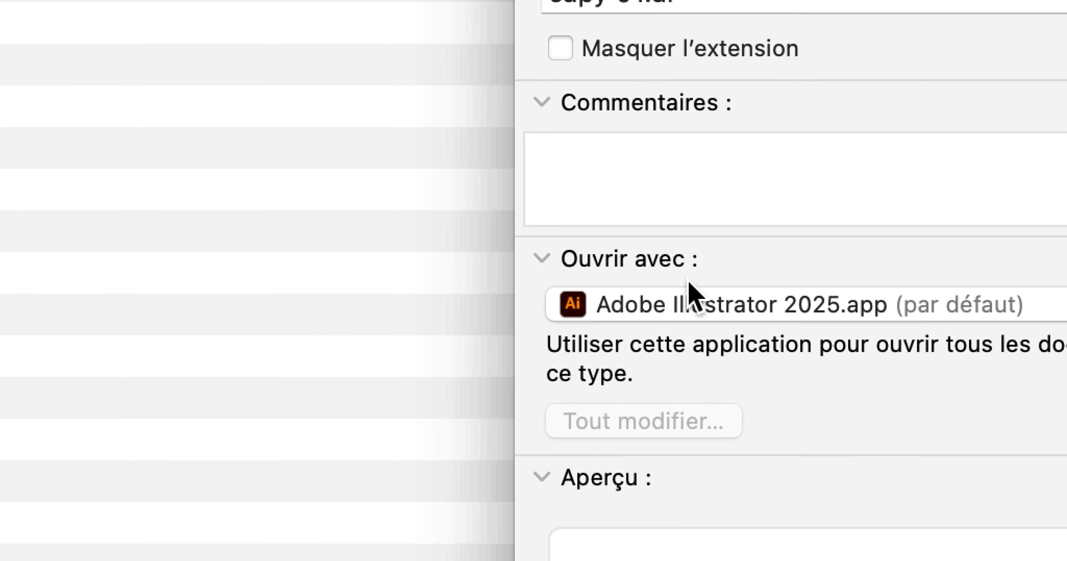
# Step: Check the applications offered for opening capy 01.ai and choose Adobe Illustrator 2026 (Beta) for it
pyautogui.click(689, 285)
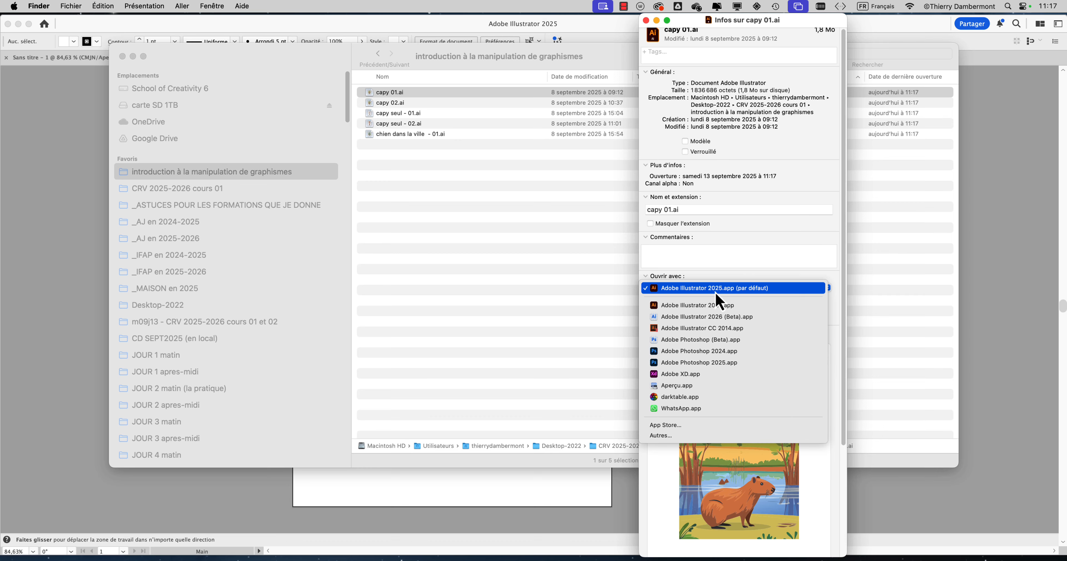
pyautogui.click(713, 282)
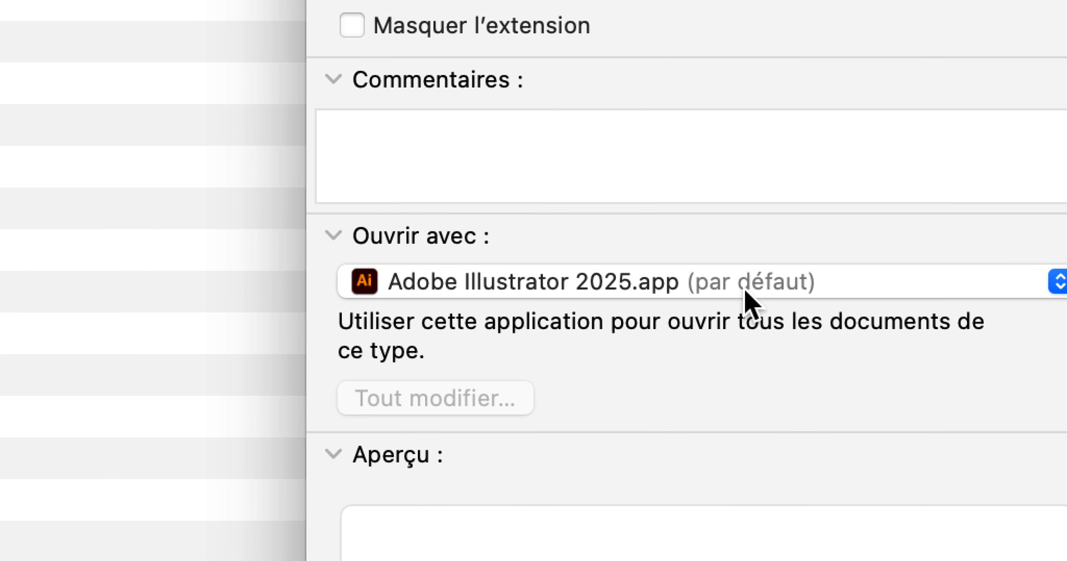
pyautogui.click(917, 282)
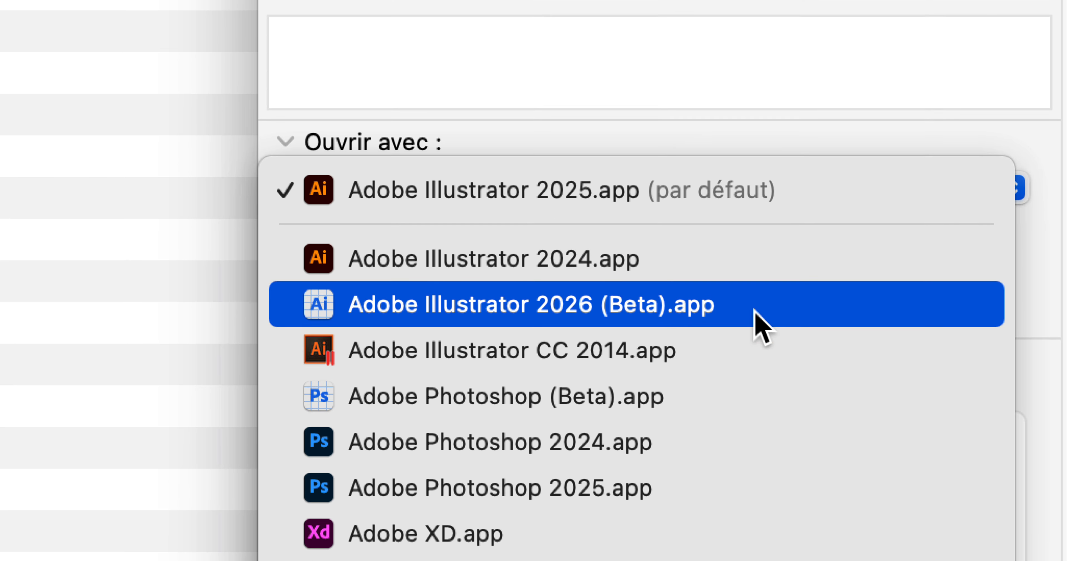
pyautogui.click(755, 313)
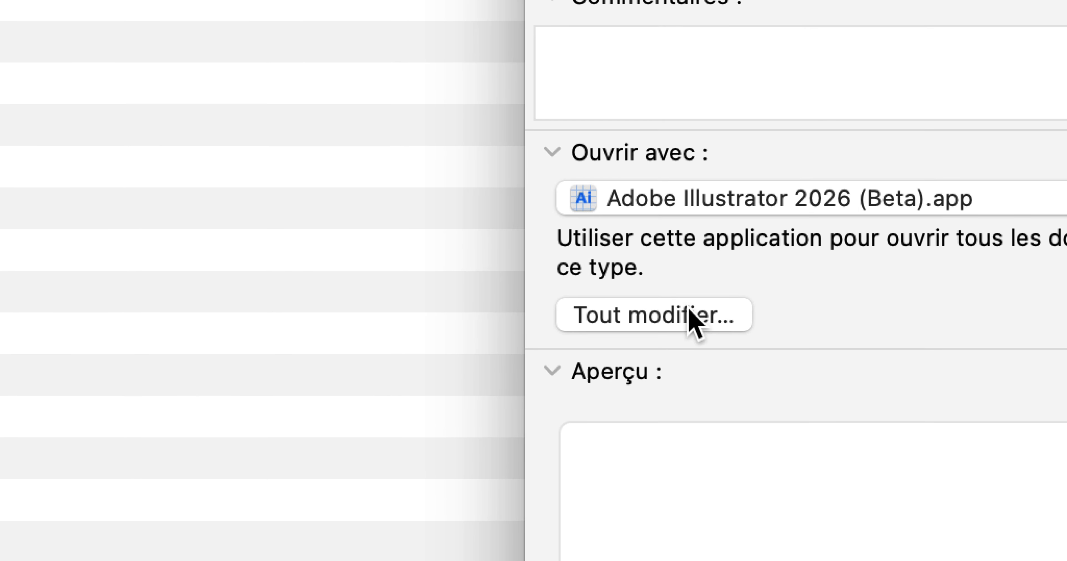
# Step: Set the application for opening capy 01.ai back to Adobe Illustrator 2025 and close its information window
pyautogui.click(691, 198)
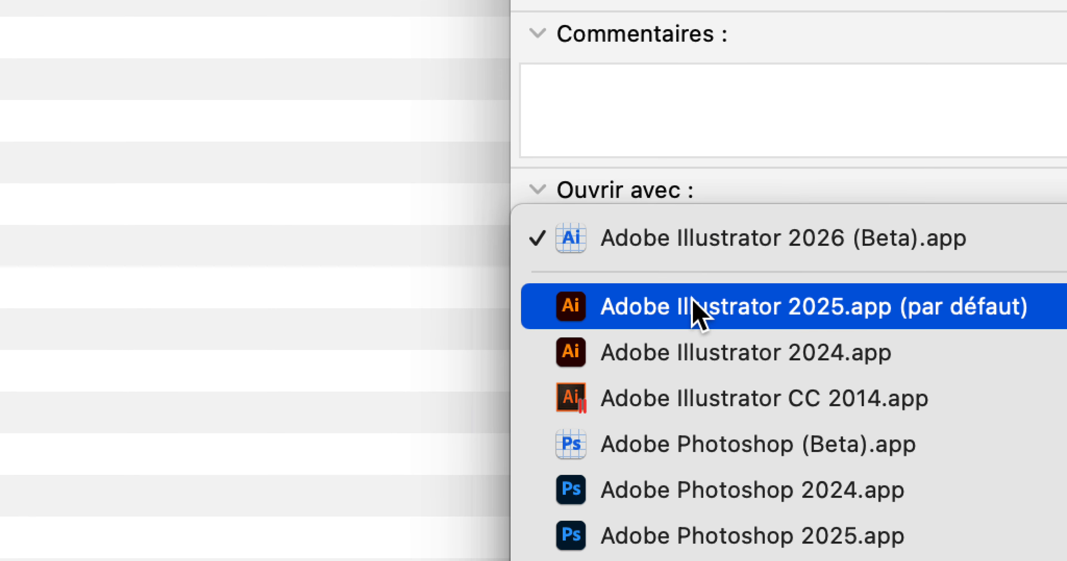
pyautogui.click(700, 274)
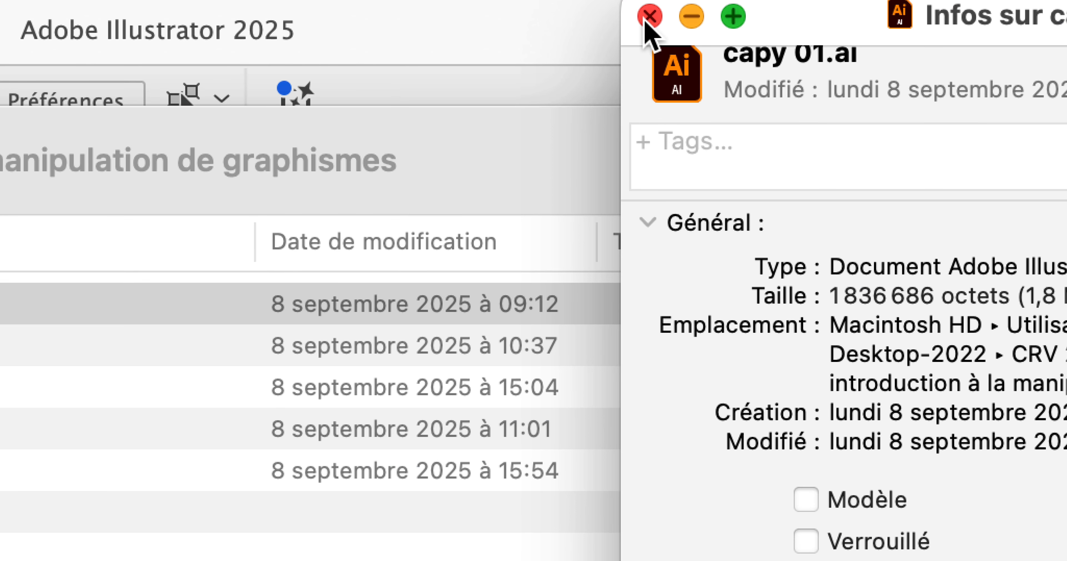
pyautogui.click(648, 17)
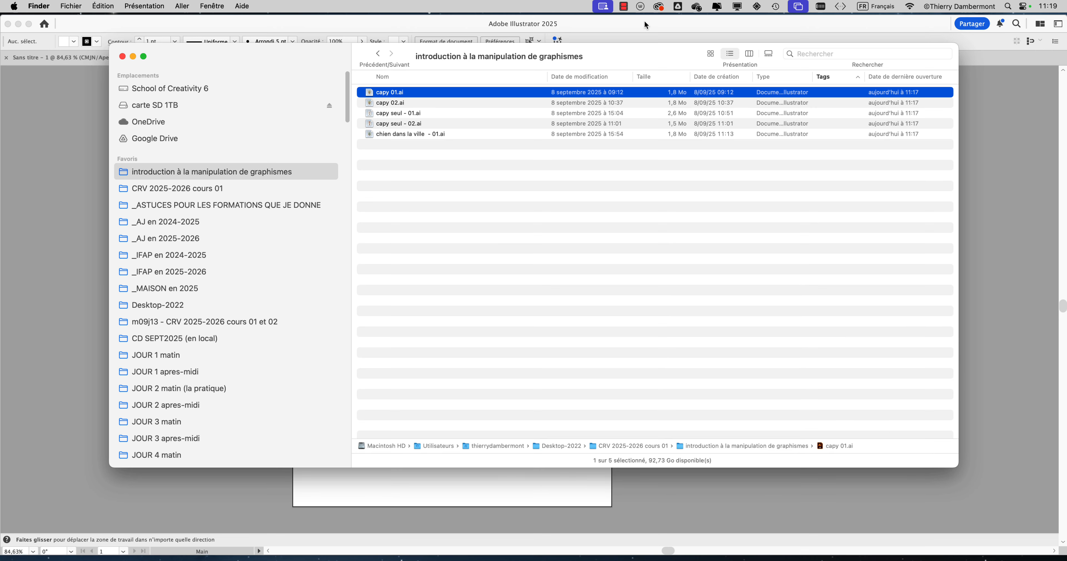
# Step: Switch to capy seul - 01.ai in Illustrator 2025, select the capybara group, and show its anchor points with the Direct Selection tool
pyautogui.click(430, 62)
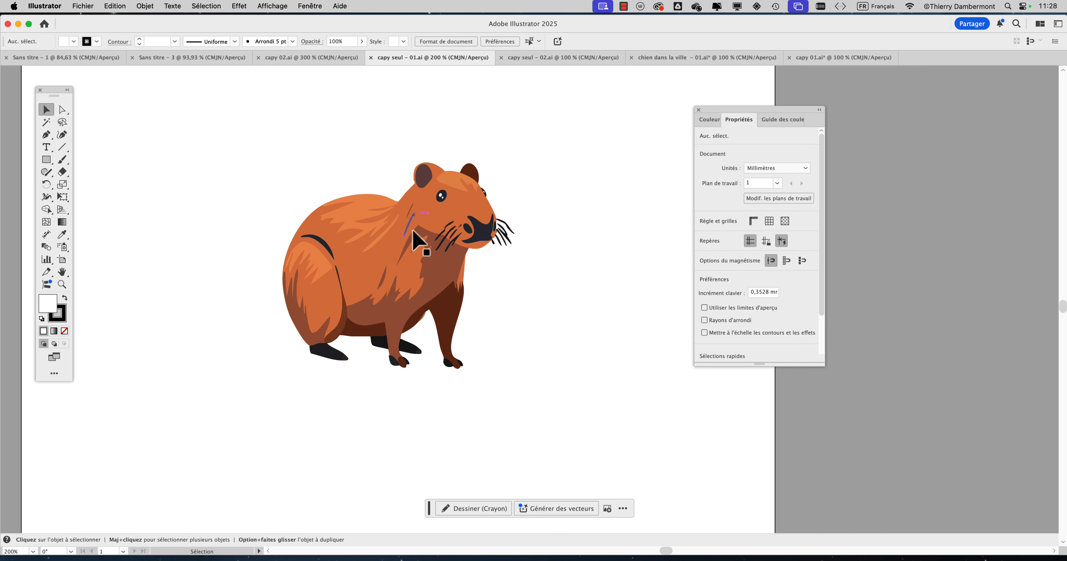
pyautogui.click(392, 258)
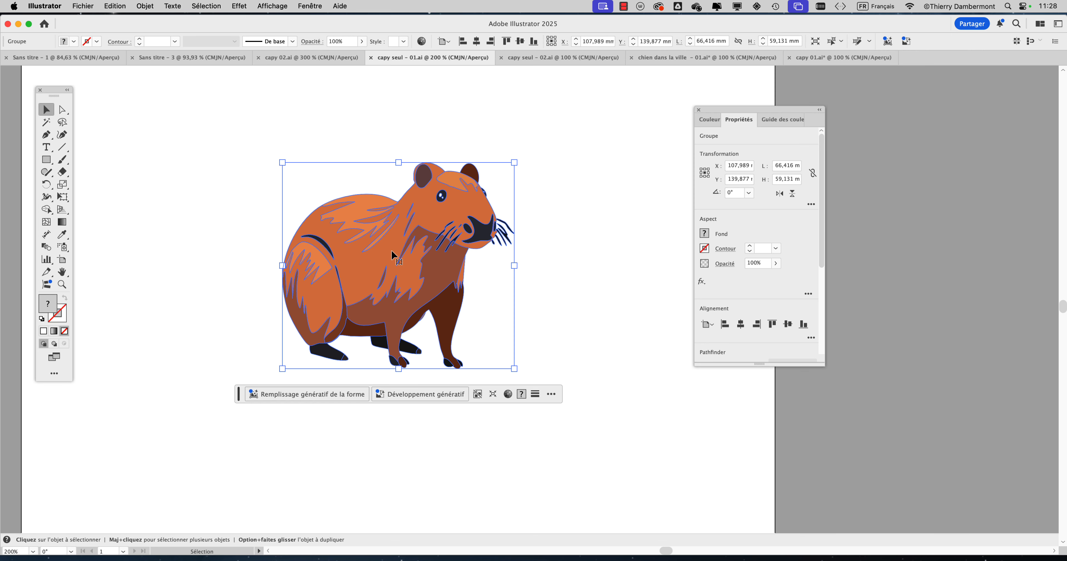
pyautogui.press('a')
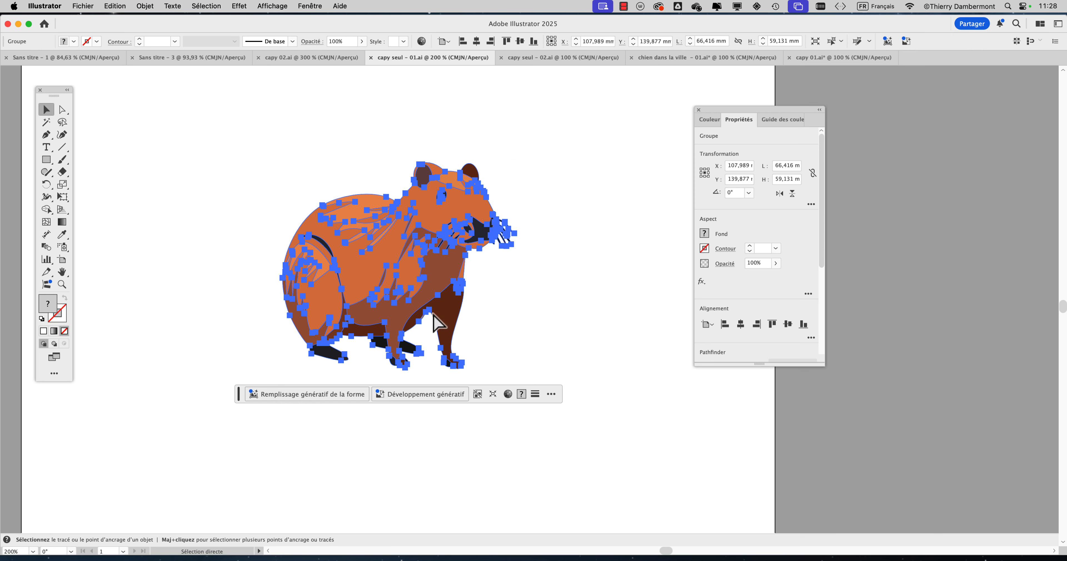
# Step: Switch to Finder, select capy 02.ai, and move the window away from the sidebar side of the screen
pyautogui.press('super+Tab')
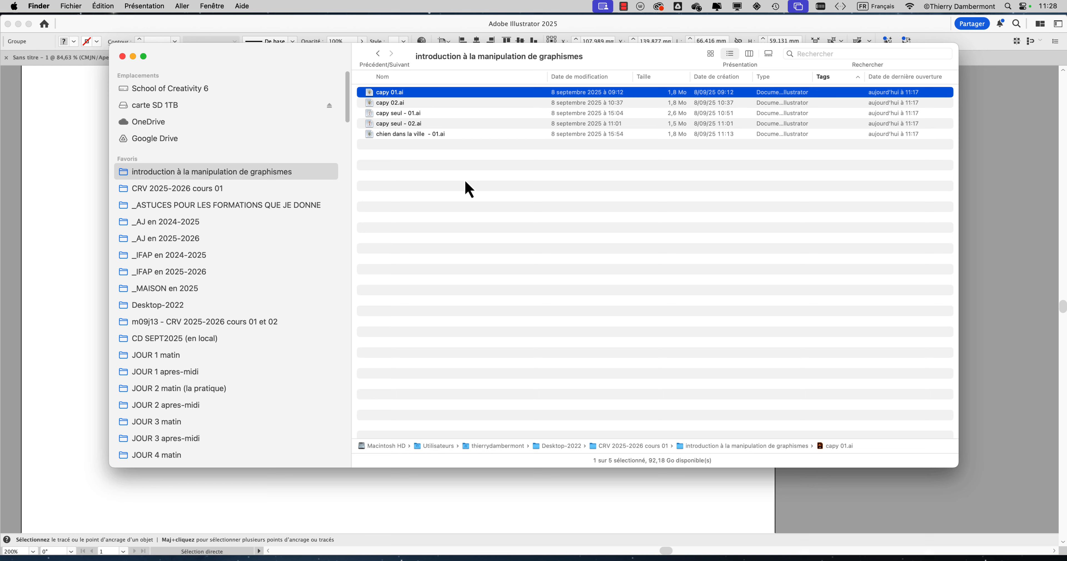
pyautogui.click(392, 104)
pyautogui.moveTo(400, 67); pyautogui.dragTo(650, 105)
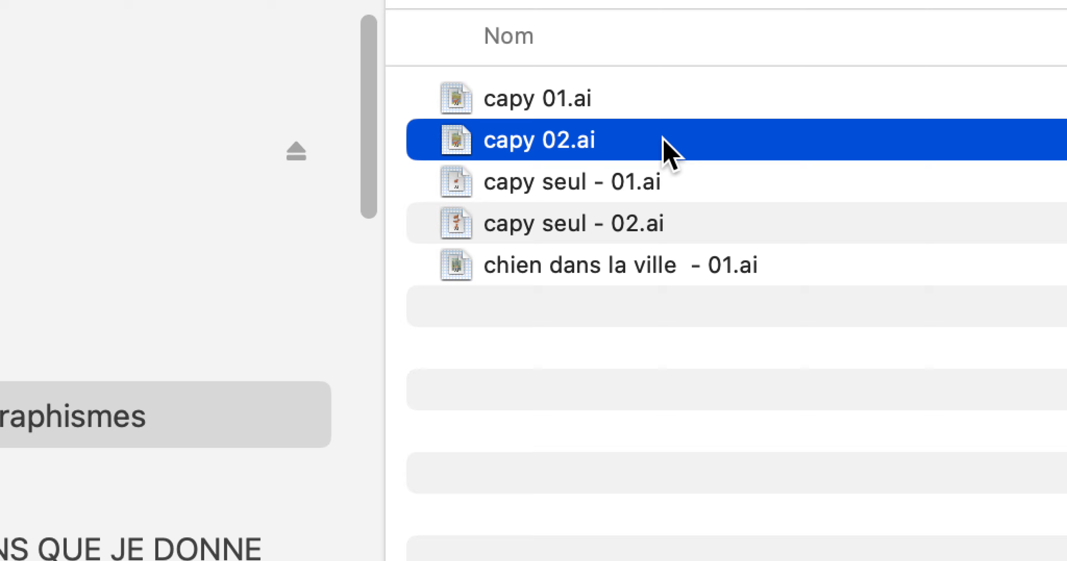
# Step: Open capy 02.ai with Adobe Illustrator 2026 (Beta) instead of its default application
pyautogui.rightClick(776, 157)
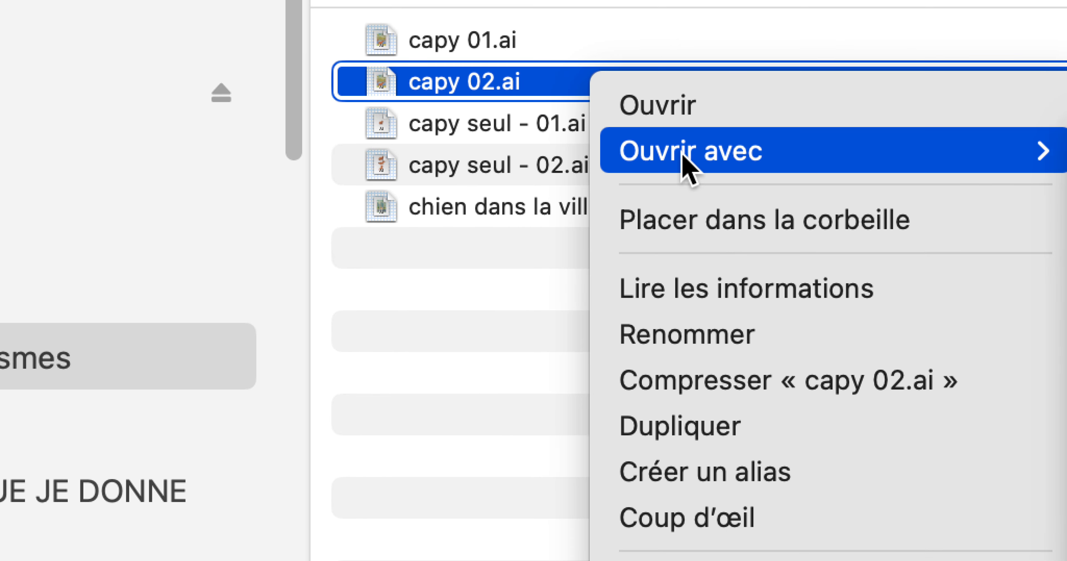
pyautogui.moveTo(713, 195)
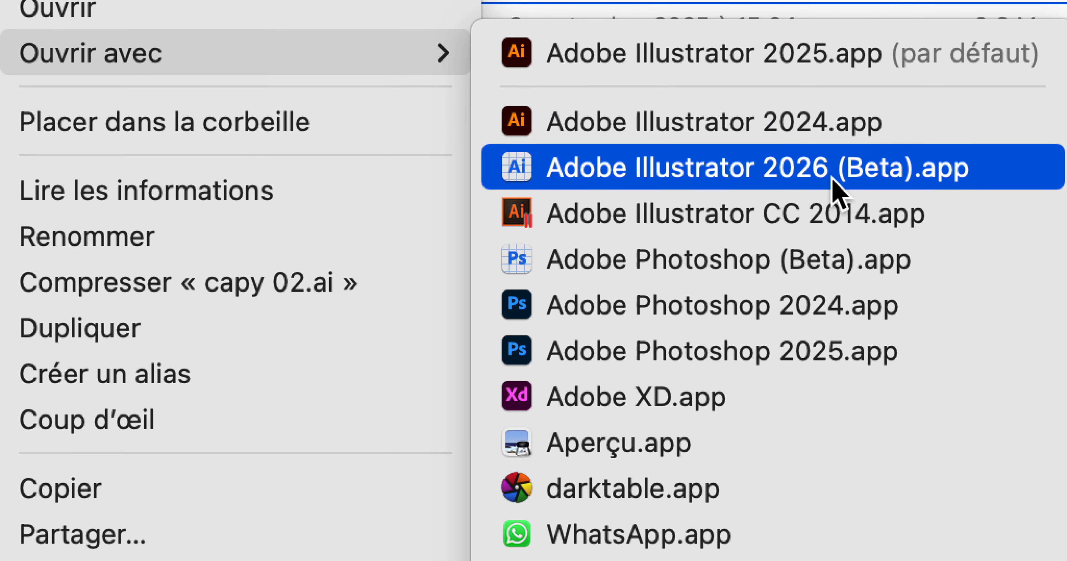
pyautogui.click(832, 178)
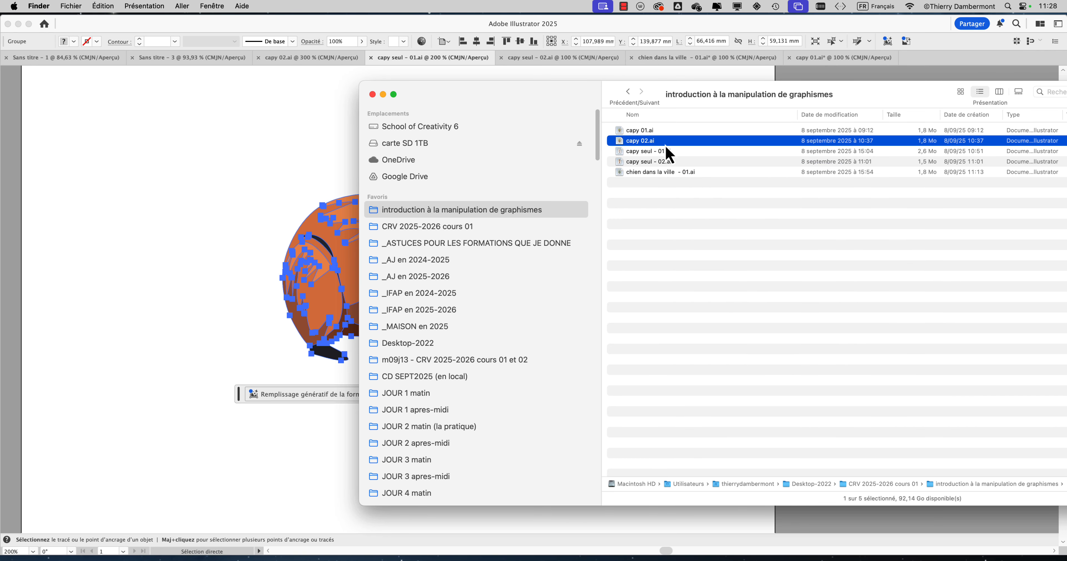
pyautogui.rightClick(668, 141)
pyautogui.moveTo(742, 160)
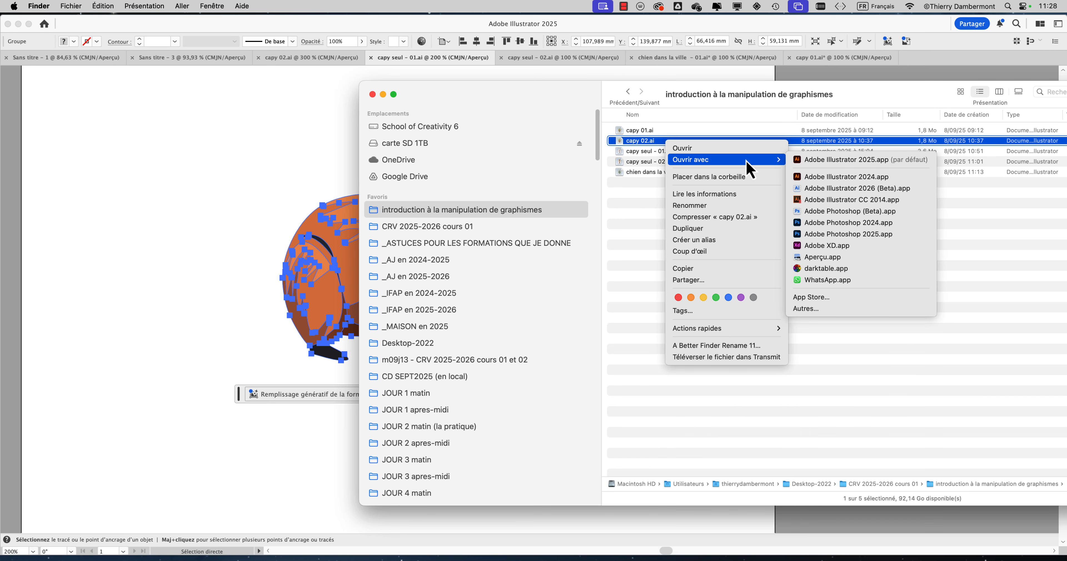
pyautogui.click(919, 192)
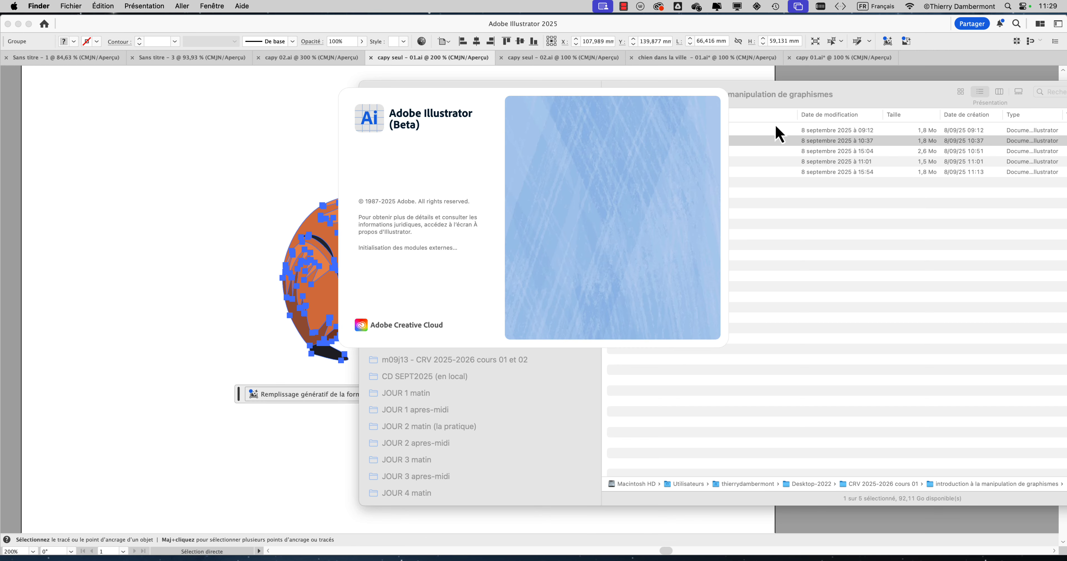
# Step: Switch to Creative Cloud, examine the available beta applications including Illustrator (Beta), and minimise its window
pyautogui.click(659, 7)
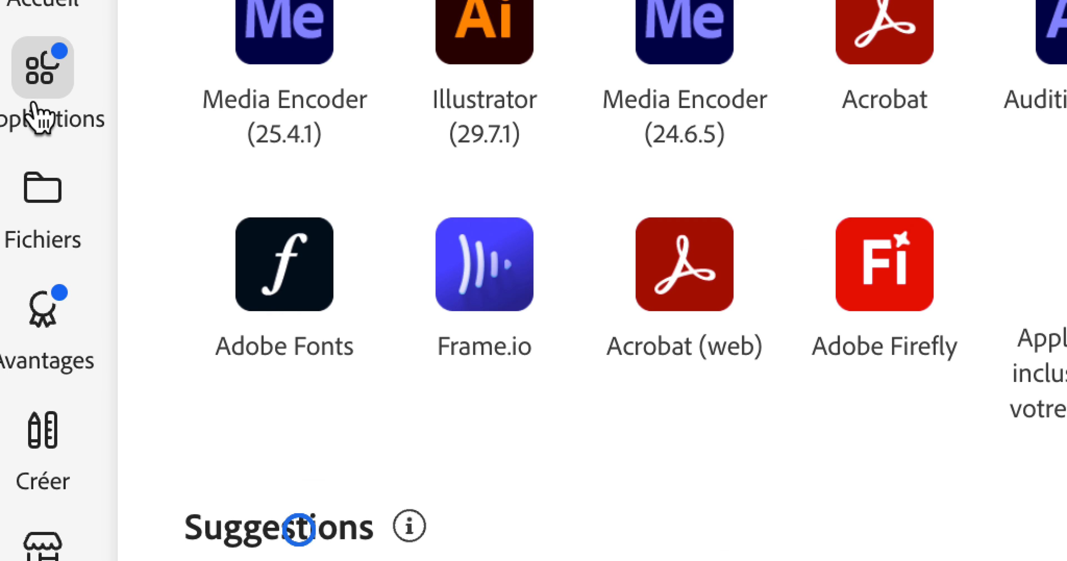
pyautogui.click(37, 108)
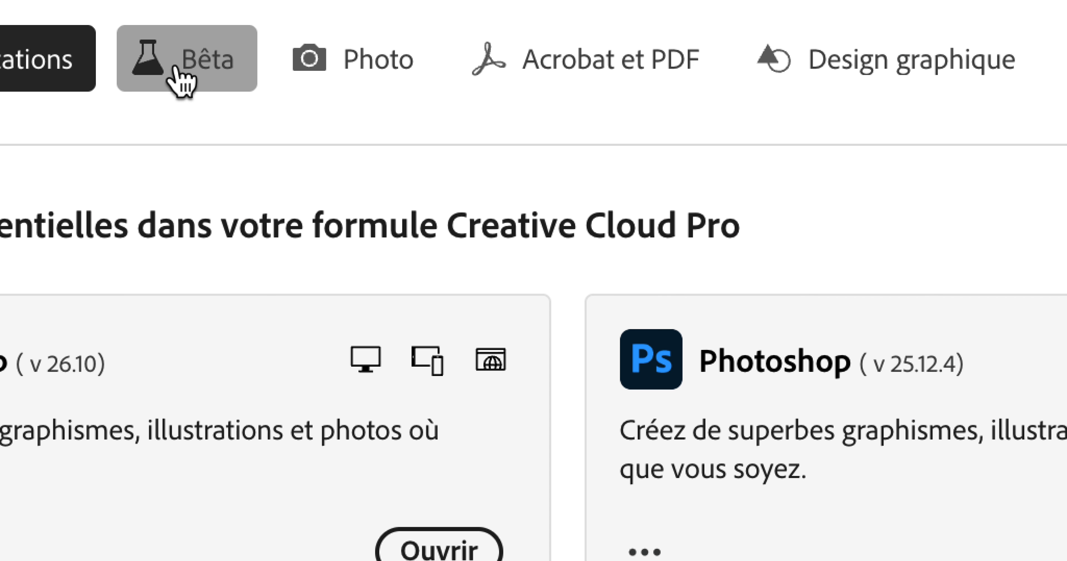
pyautogui.click(181, 81)
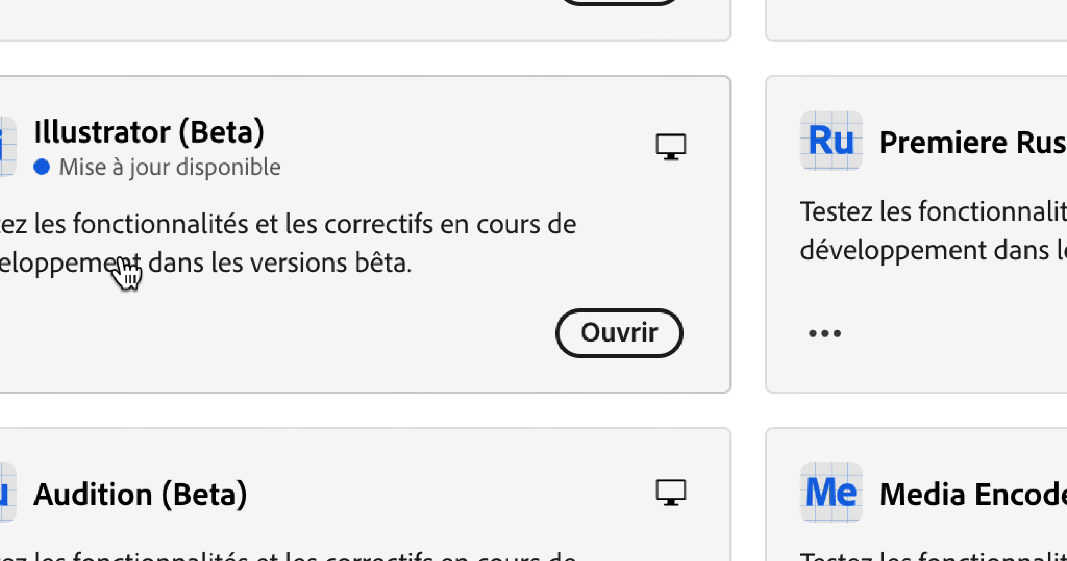
pyautogui.scroll(5, 120, 265)
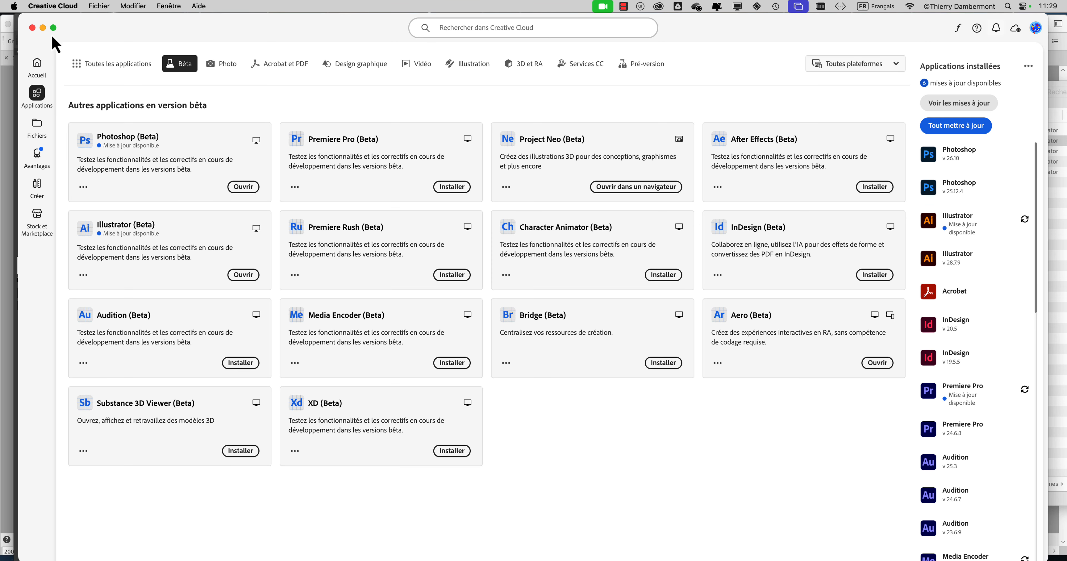
pyautogui.click(43, 28)
# Step: Select the capybara group in capy seul - 01.ai, start Generative Rotation, move its floating bar lower, and turn the capybara to 15° horizontally
pyautogui.click(420, 264)
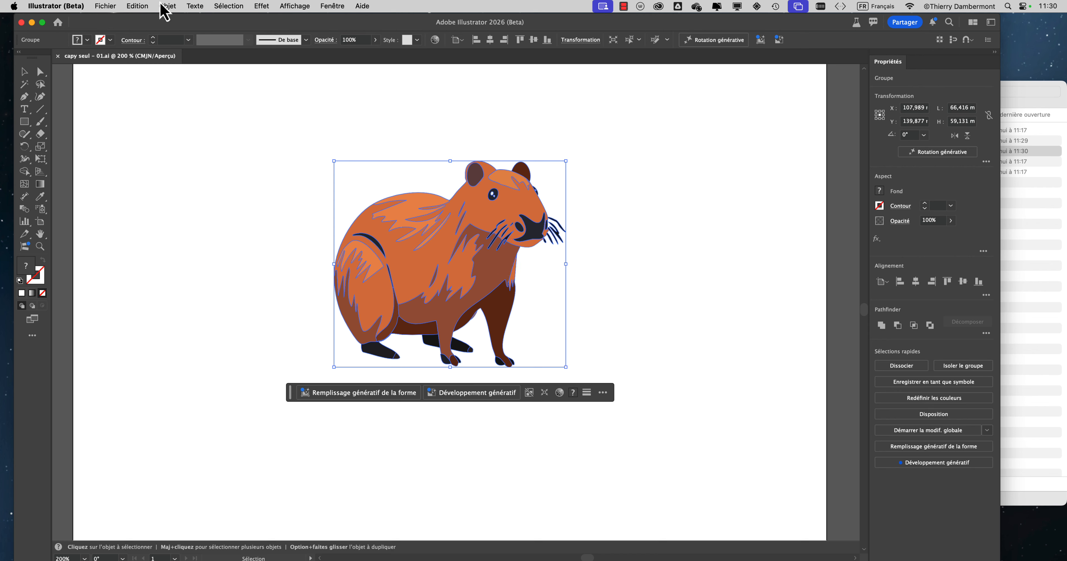
pyautogui.click(166, 6)
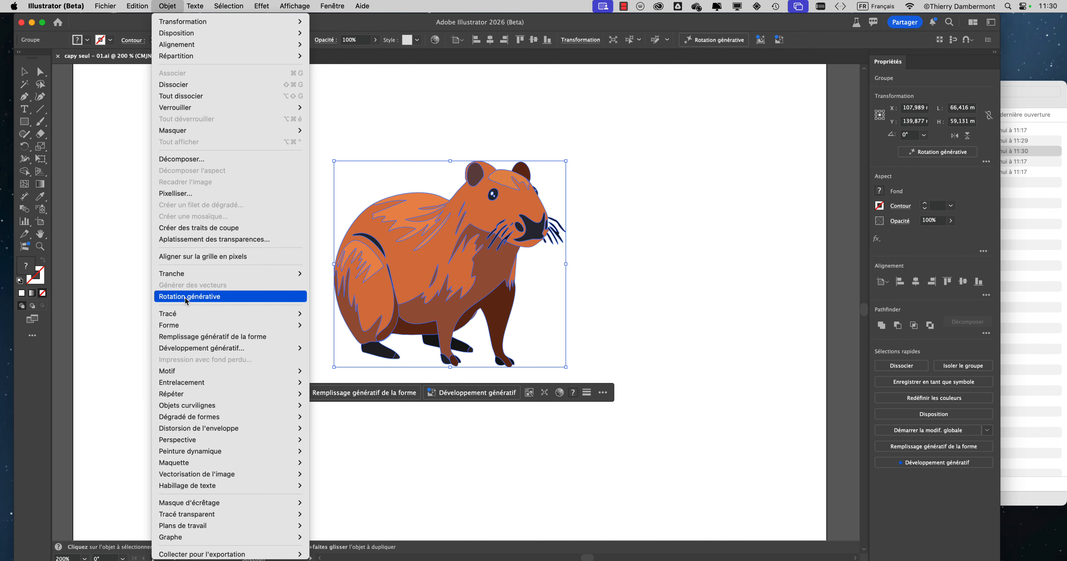
pyautogui.click(186, 300)
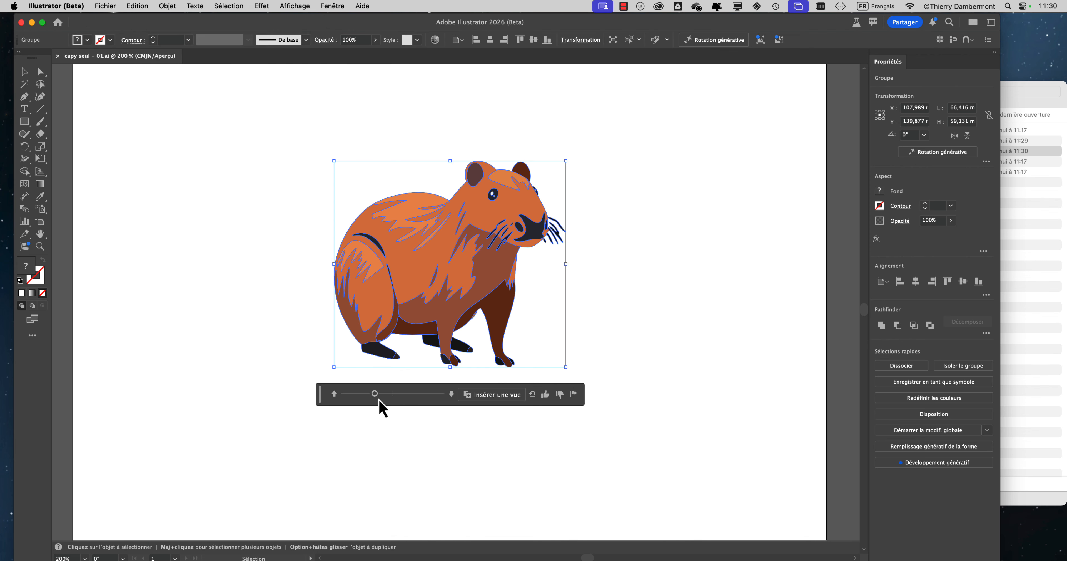
pyautogui.moveTo(378, 399)
pyautogui.mouseDown()
pyautogui.moveTo(431, 397)
pyautogui.moveTo(338, 399)
pyautogui.moveTo(445, 394)
pyautogui.moveTo(393, 396)
pyautogui.mouseUp()
pyautogui.moveTo(318, 398); pyautogui.dragTo(311, 427)
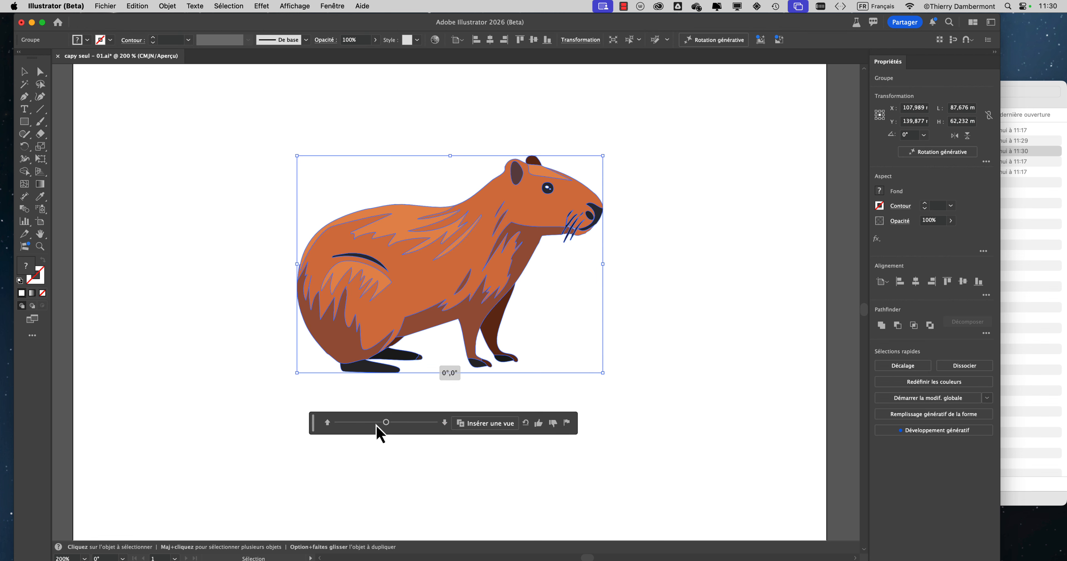
pyautogui.moveTo(390, 426)
pyautogui.mouseDown()
pyautogui.moveTo(348, 423)
pyautogui.moveTo(424, 423)
pyautogui.moveTo(392, 424)
pyautogui.mouseUp()
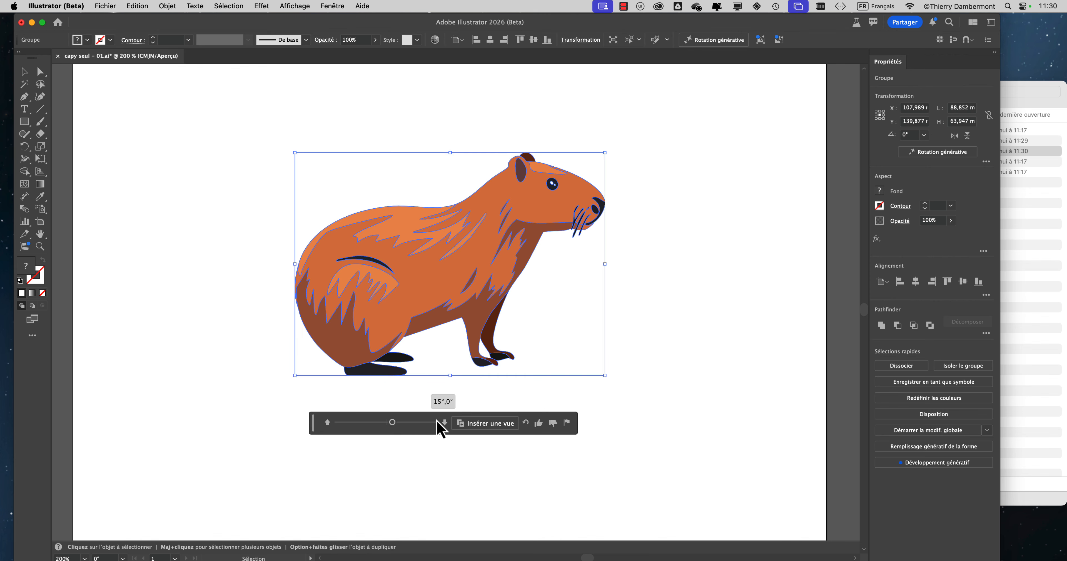
# Step: Try generated capybara views at 15°/45°, 45°/-45° and 45°/0°, ending with the -90°/0° view
pyautogui.click(445, 423)
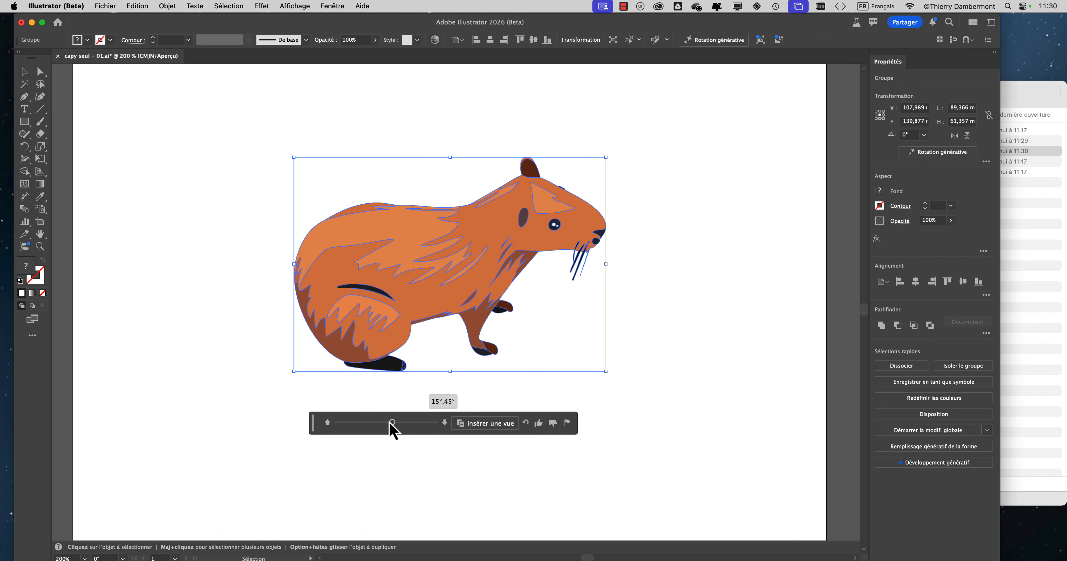
pyautogui.moveTo(392, 423)
pyautogui.mouseDown()
pyautogui.moveTo(366, 425)
pyautogui.moveTo(404, 424)
pyautogui.moveTo(355, 427)
pyautogui.moveTo(405, 430)
pyautogui.mouseUp()
pyautogui.click(330, 424)
pyautogui.click(330, 425)
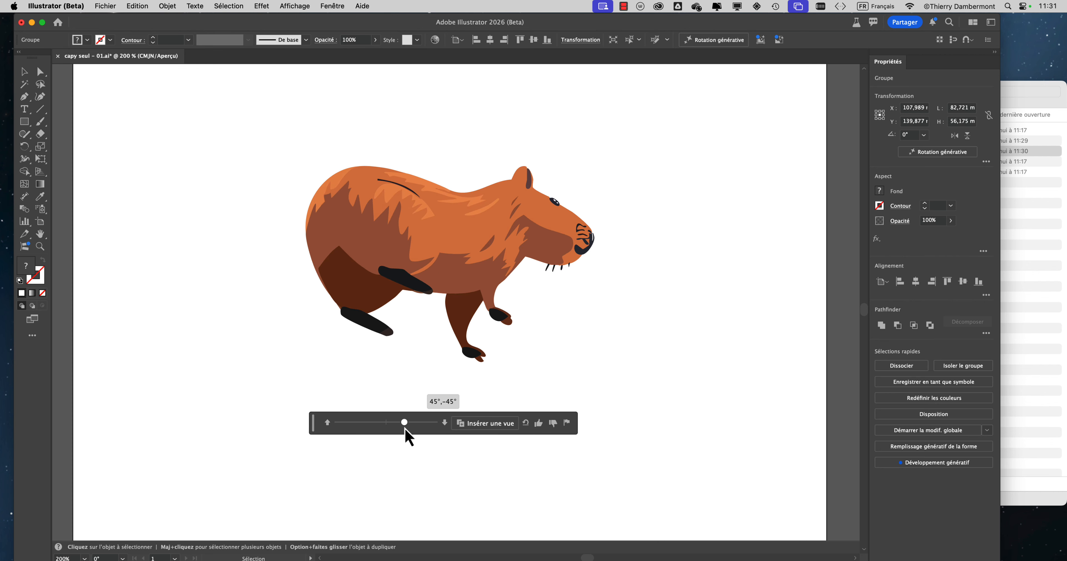
pyautogui.click(444, 423)
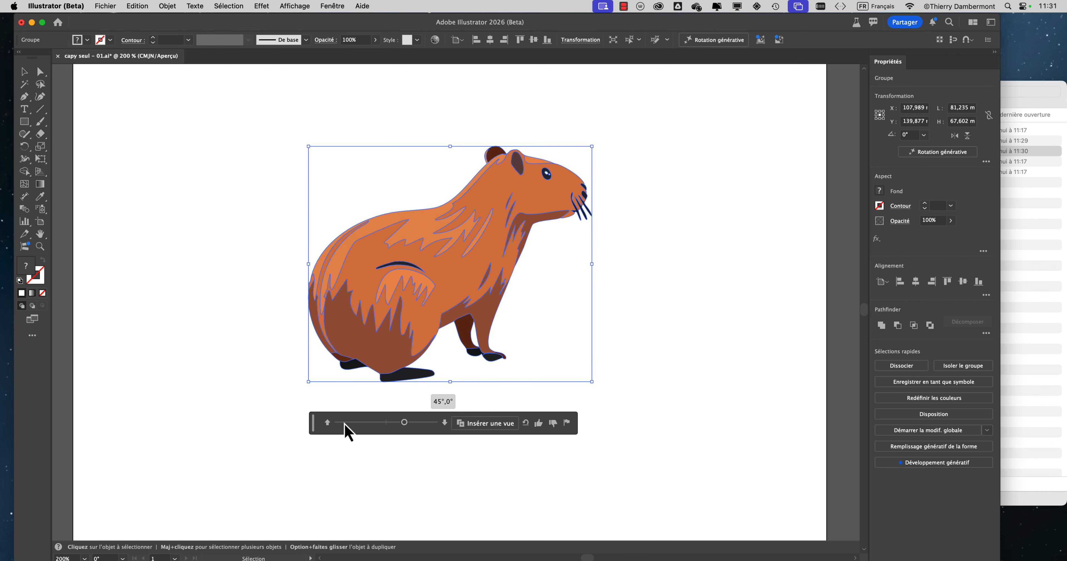
pyautogui.moveTo(405, 425); pyautogui.dragTo(350, 426)
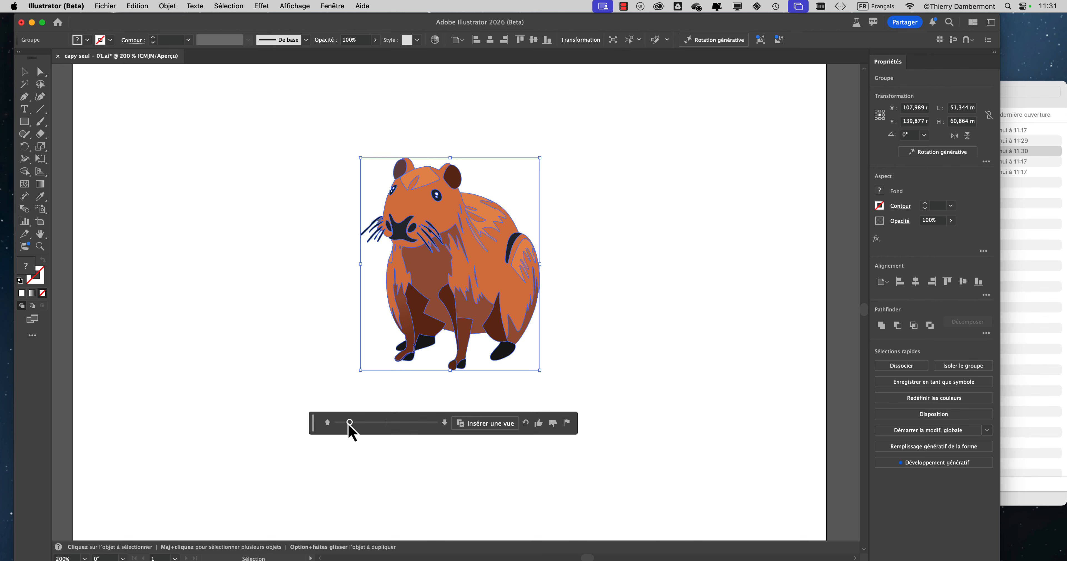
pyautogui.moveTo(350, 426)
pyautogui.mouseDown()
pyautogui.moveTo(436, 425)
pyautogui.moveTo(350, 425)
pyautogui.mouseUp()
# Step: Quit Illustrator (Beta) without saving the changes to capy seul - 01.ai
pyautogui.click(62, 6)
pyautogui.click(70, 114)
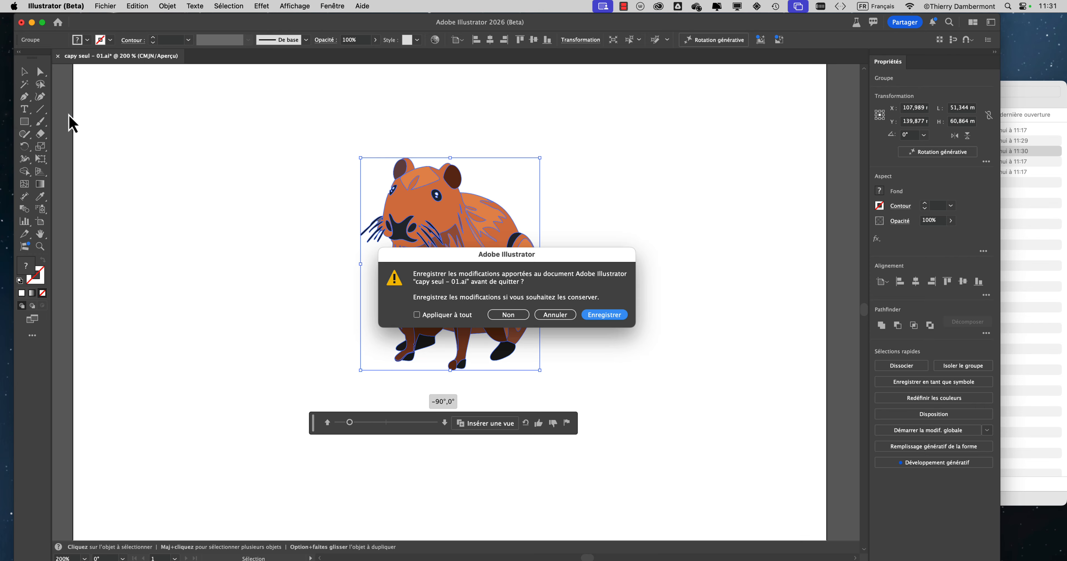
pyautogui.click(523, 314)
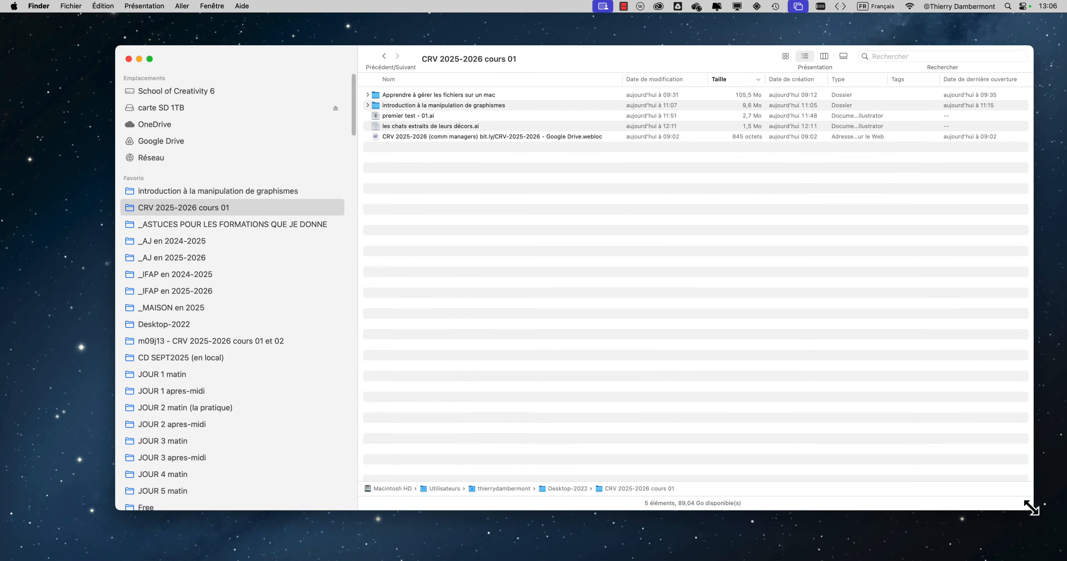
# Step: Shrink and reposition the Finder window, and go up from CRV 2025-2026 cours 01 to its parent folder Desktop-2022
pyautogui.moveTo(1032, 505); pyautogui.dragTo(775, 324)
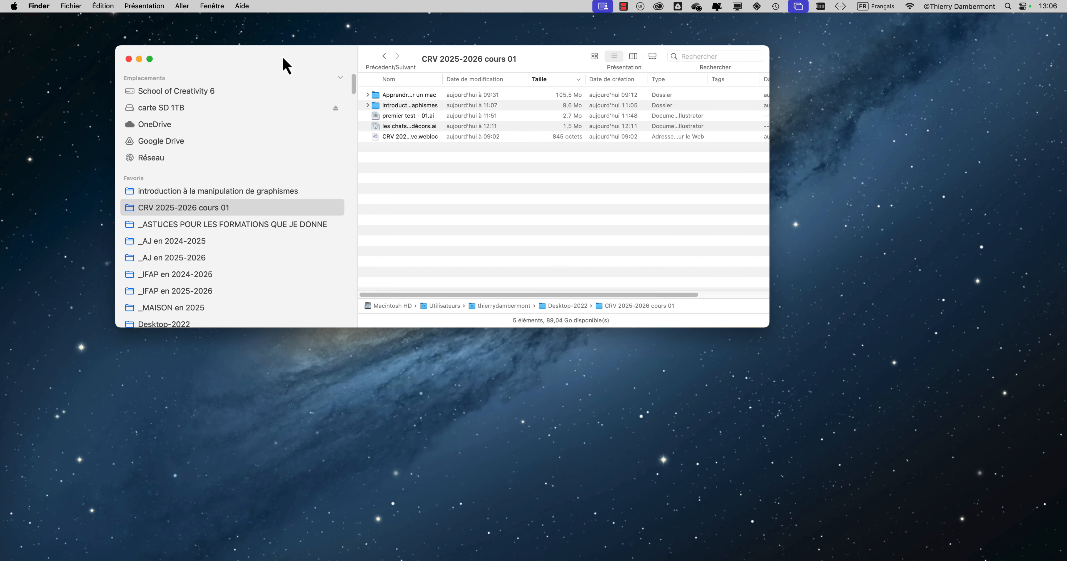
pyautogui.moveTo(286, 64); pyautogui.dragTo(340, 184)
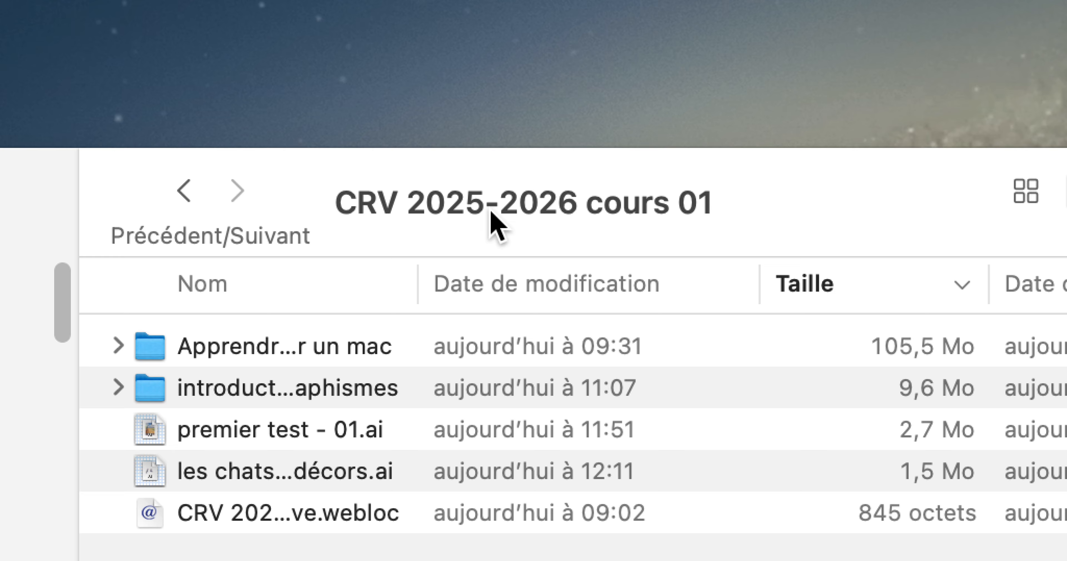
pyautogui.keyDown('super'); pyautogui.click(491, 208); pyautogui.keyUp('super')
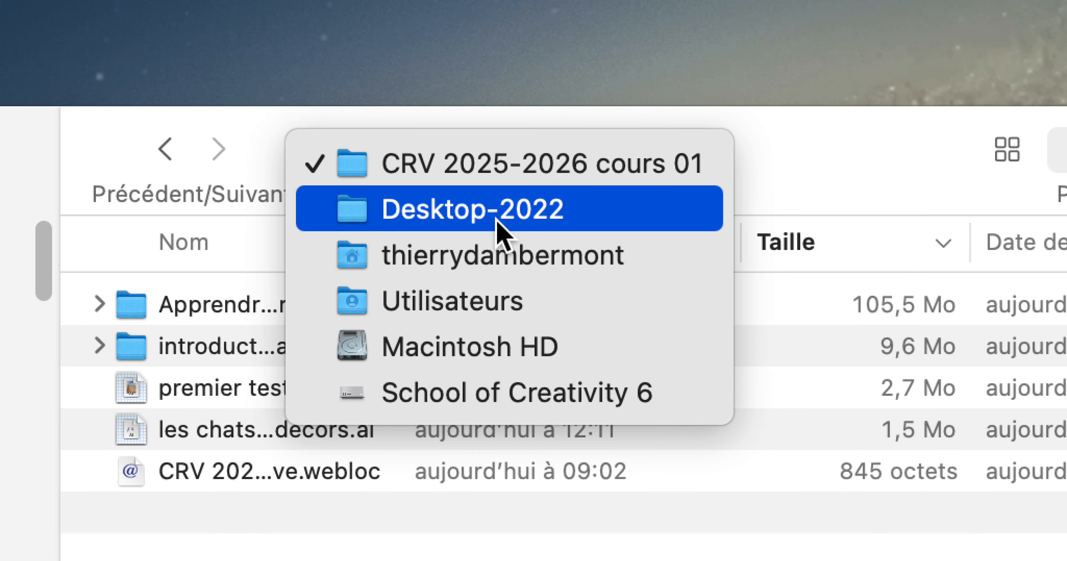
pyautogui.click(499, 225)
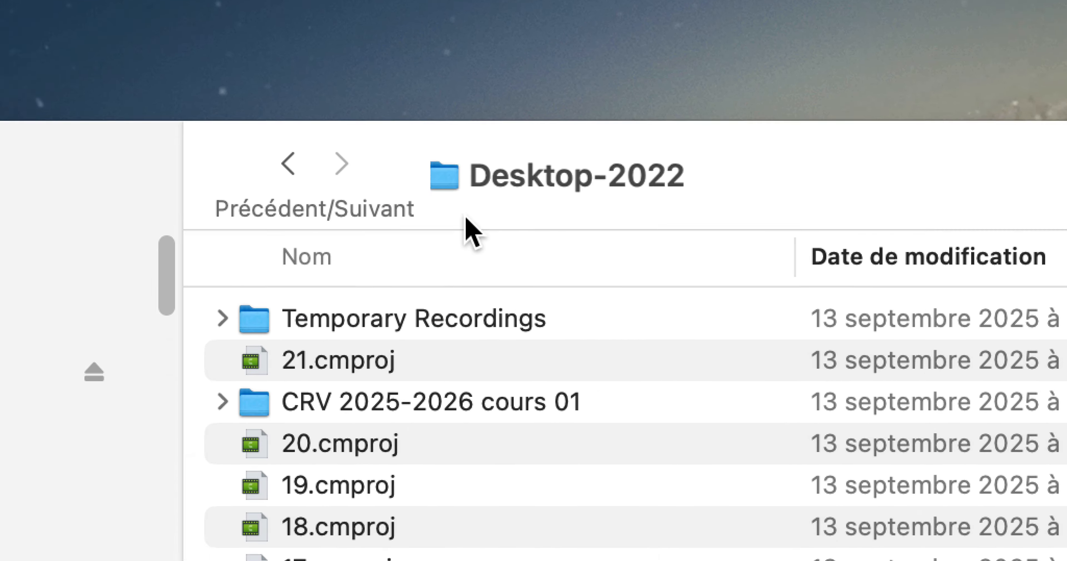
# Step: Copy the name of the CRV 2025-2026 cours 01 folder, leaving the folder's own name as it is
pyautogui.click(353, 410)
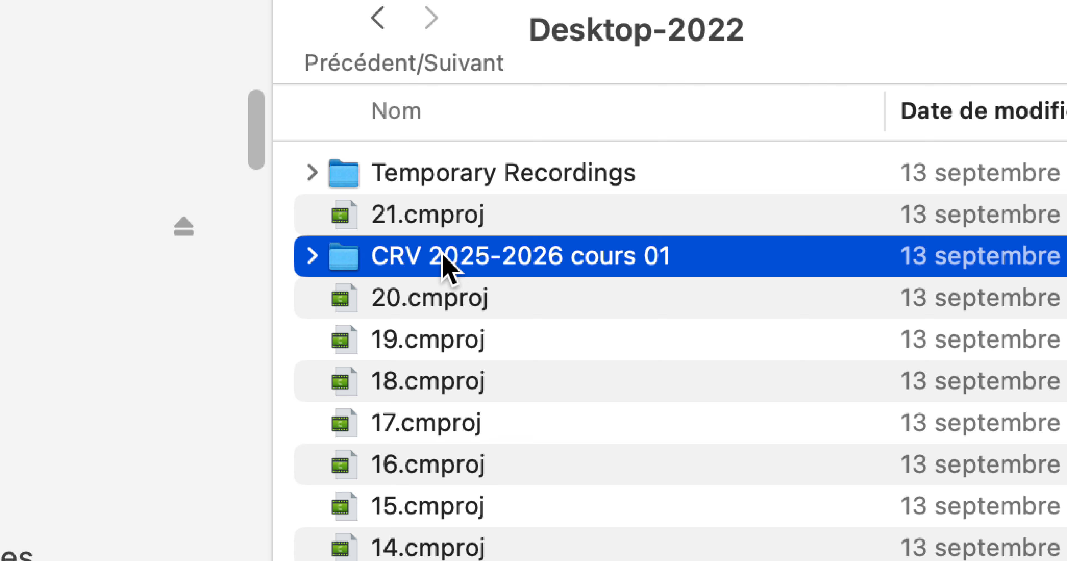
pyautogui.click(442, 255)
pyautogui.press('super+c')
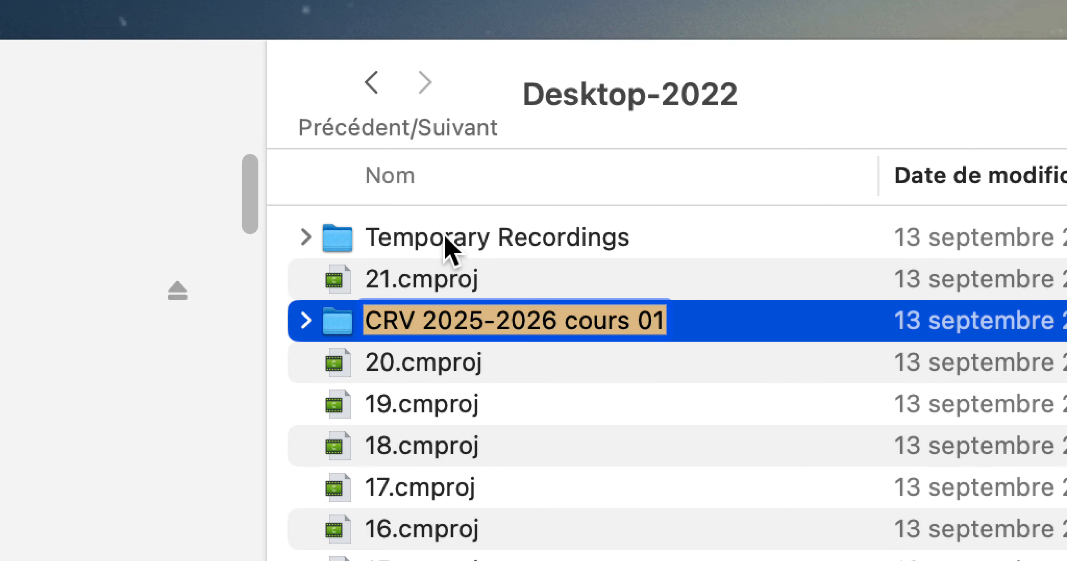
pyautogui.press('Return')
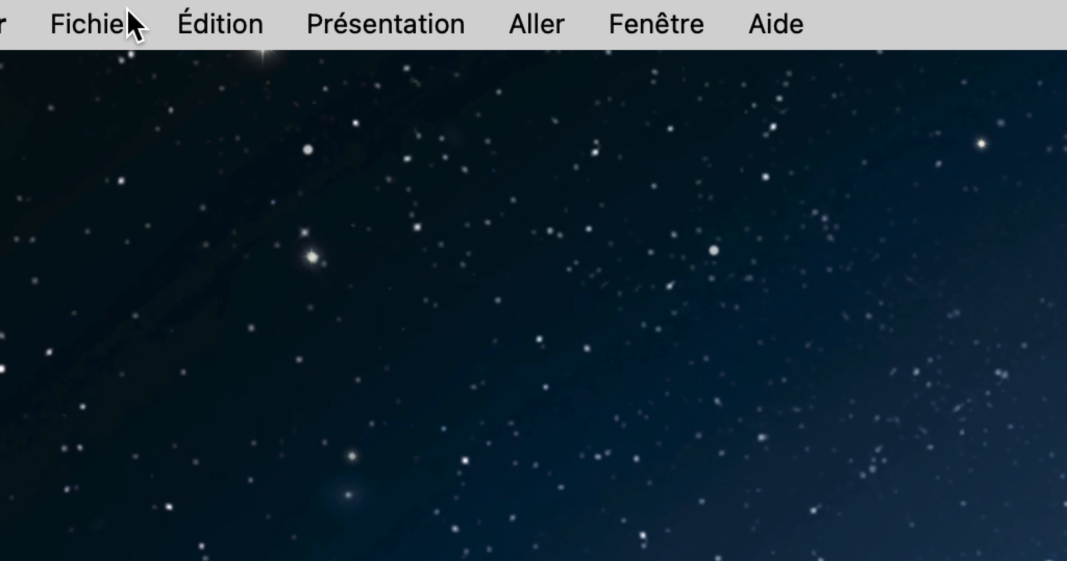
# Step: Create a new folder in Desktop-2022 and name it CRV 2025-2026 cours 02, reusing the copied folder name
pyautogui.click(128, 12)
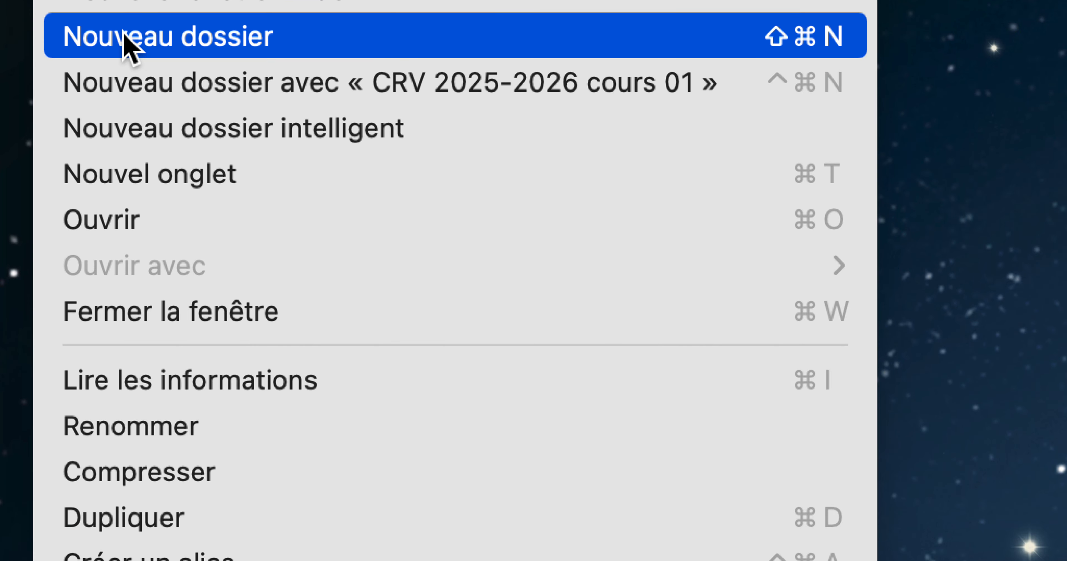
pyautogui.click(125, 37)
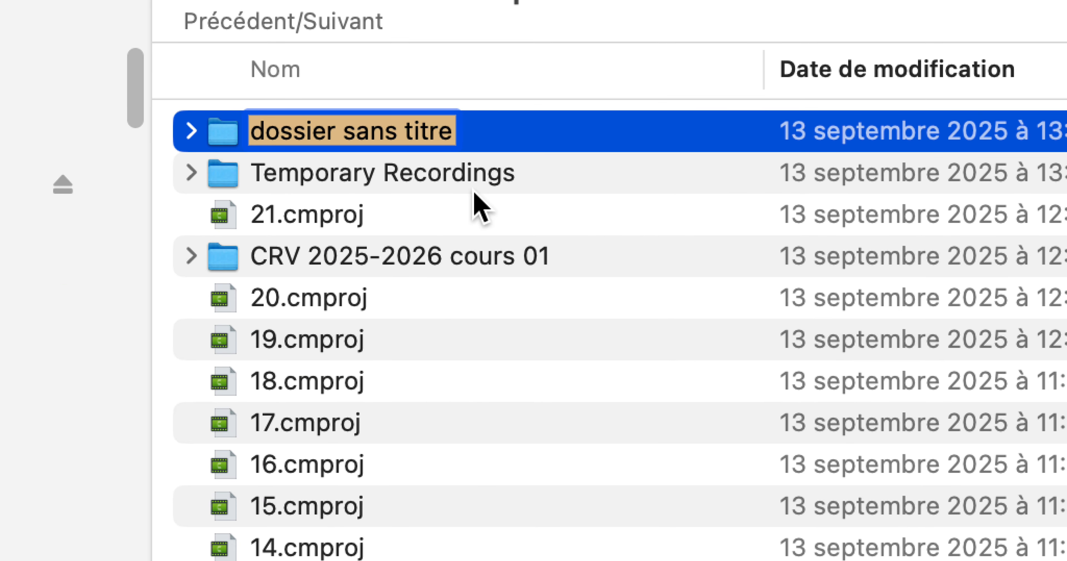
pyautogui.press('super+v')
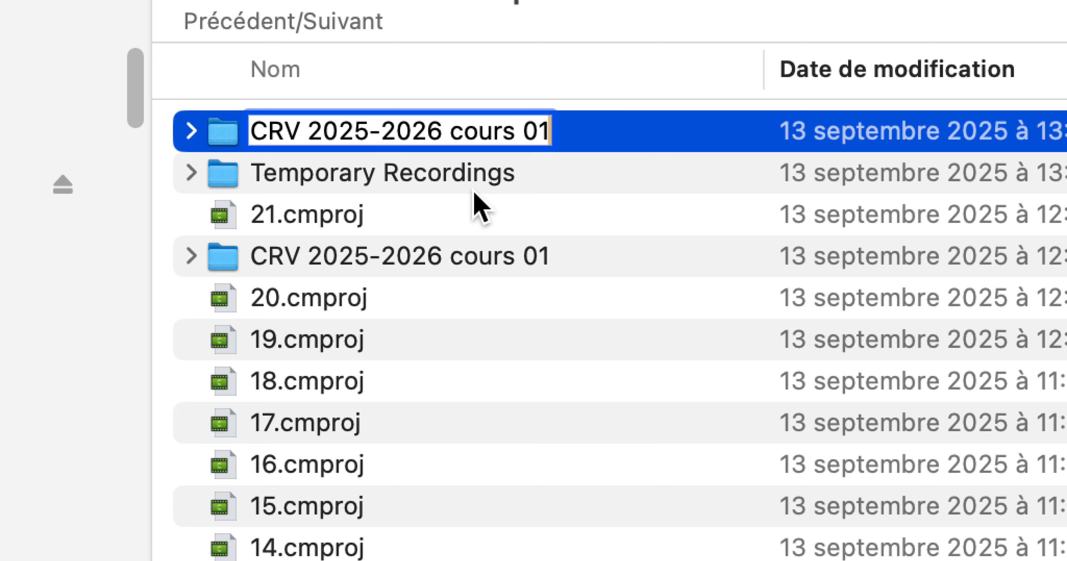
pyautogui.press('BackSpace')
pyautogui.write('2')
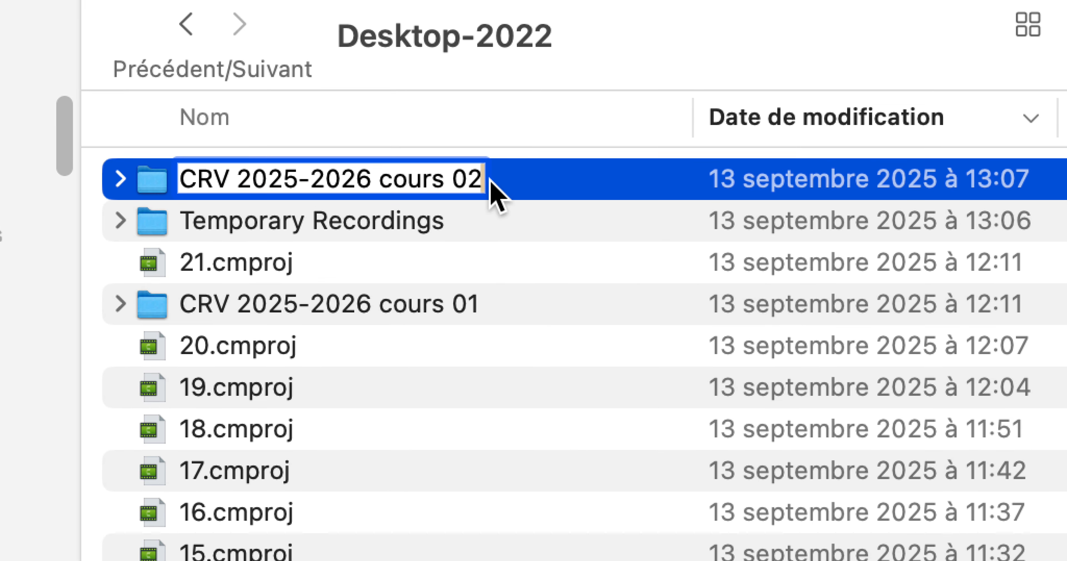
pyautogui.press('Return')
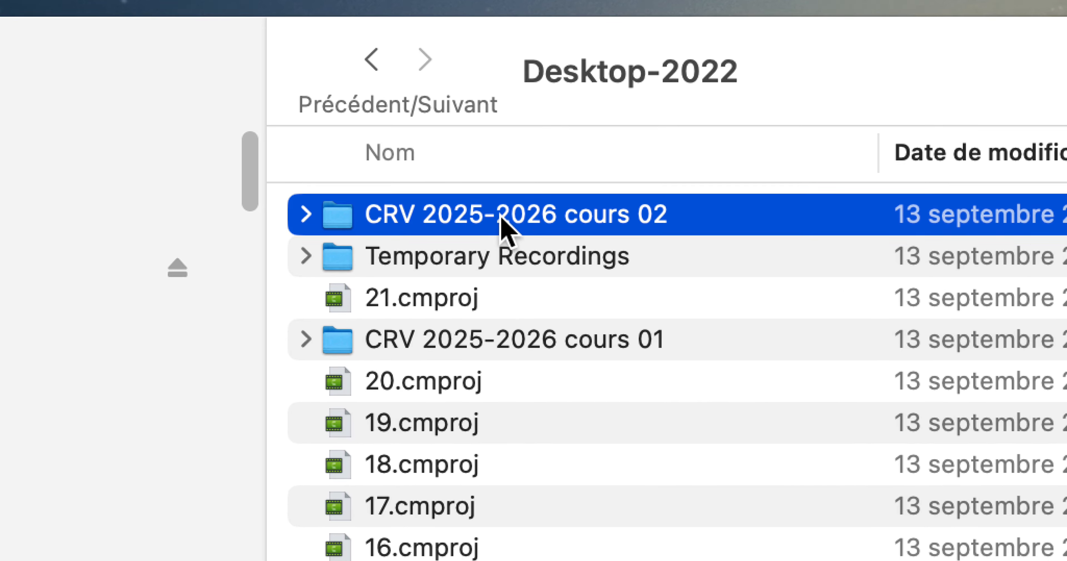
# Step: Add CRV 2025-2026 cours 02 to the sidebar favourites just below CRV 2025-2026 cours 01, and open it in list view
pyautogui.moveTo(308, 232); pyautogui.dragTo(222, 413)
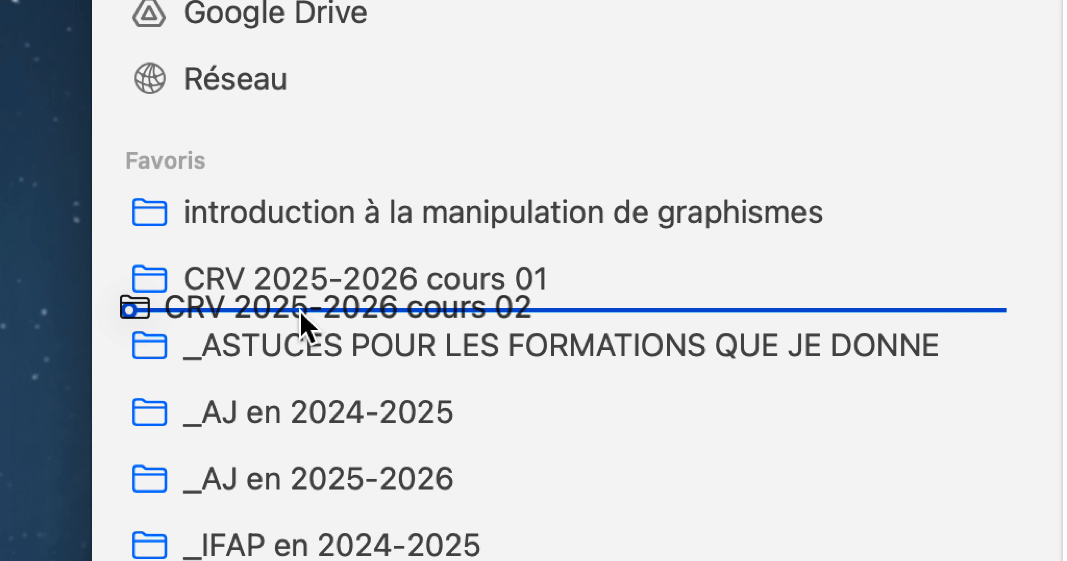
pyautogui.moveTo(300, 312); pyautogui.dragTo(303, 321)
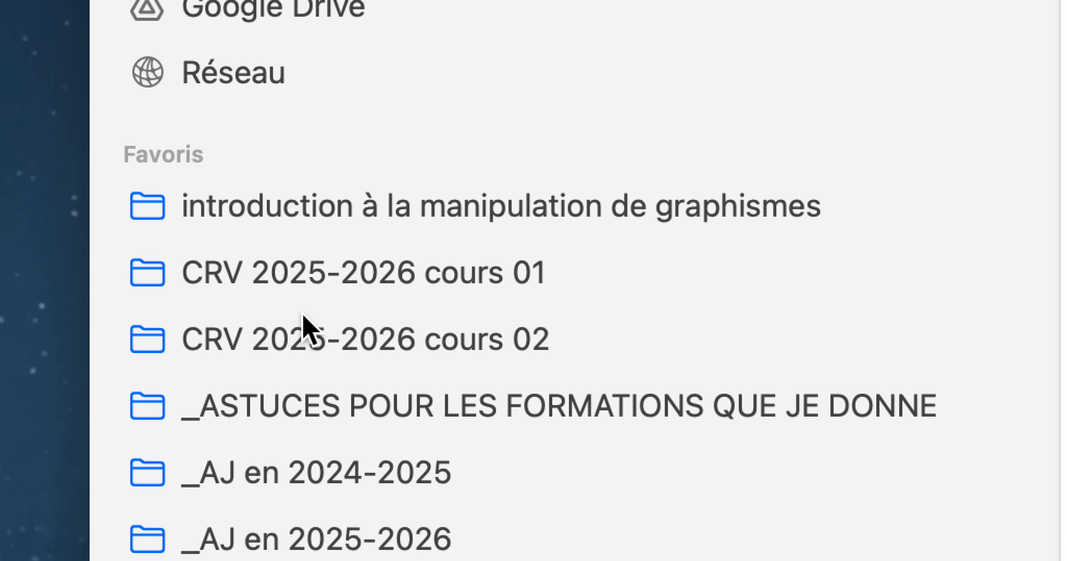
pyautogui.click(315, 322)
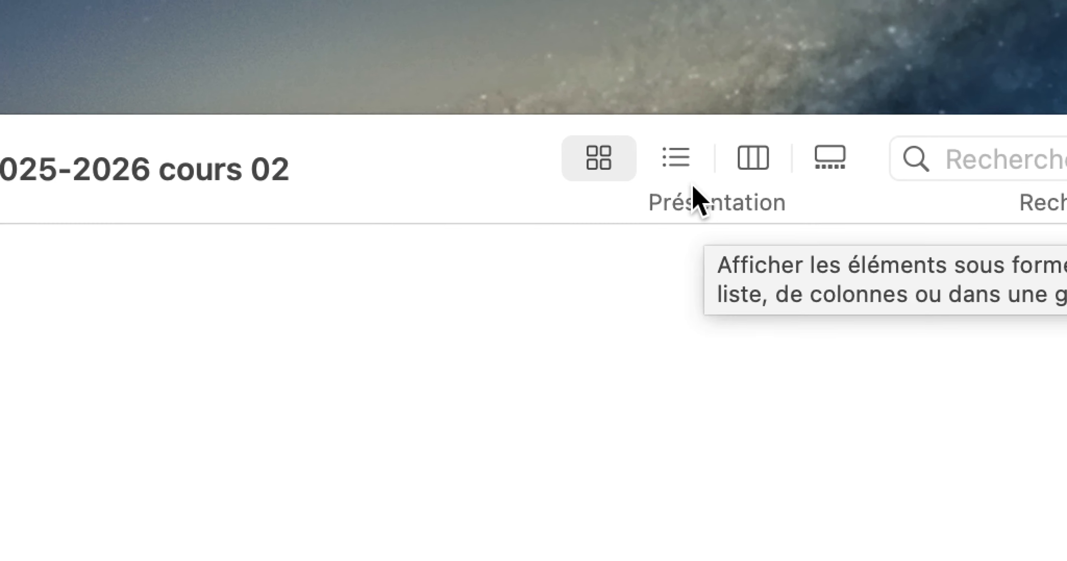
pyautogui.click(689, 179)
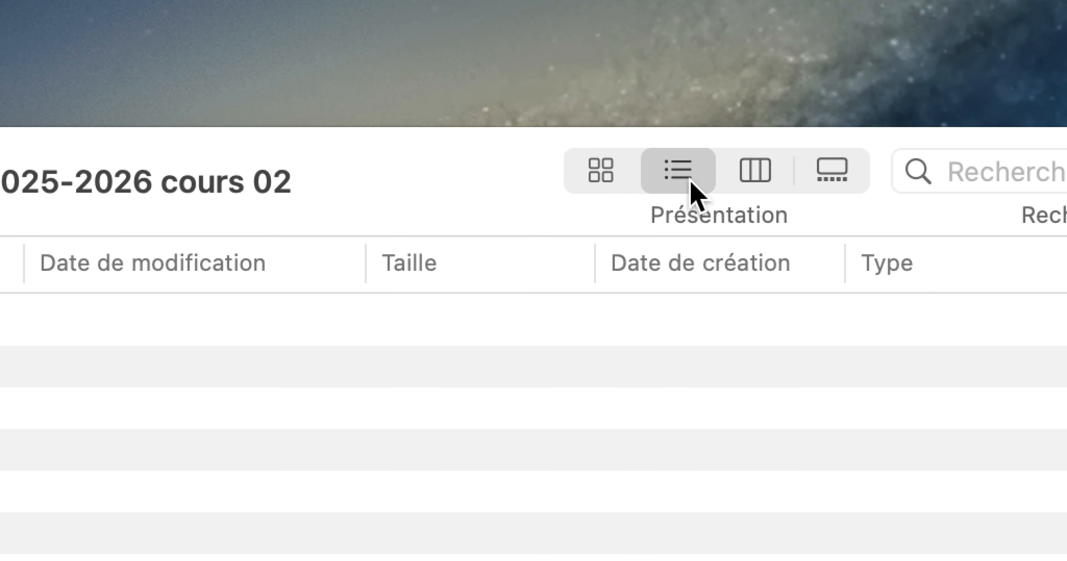